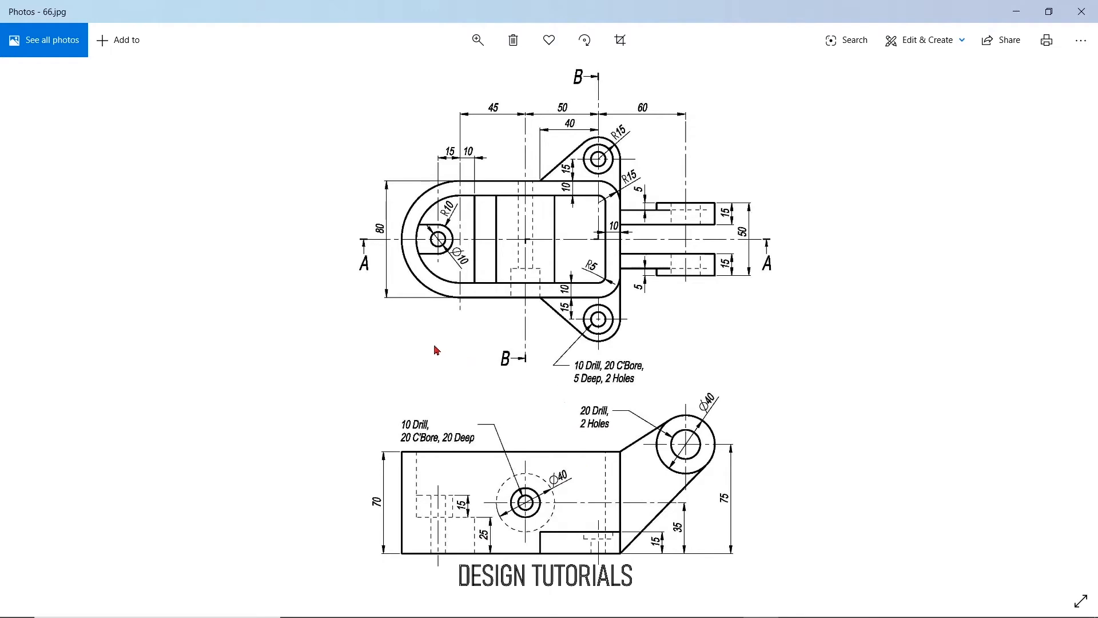
# - Switch to SOLIDWORKS and create a new part document
pyautogui.hotkey('alt', 'Tab')
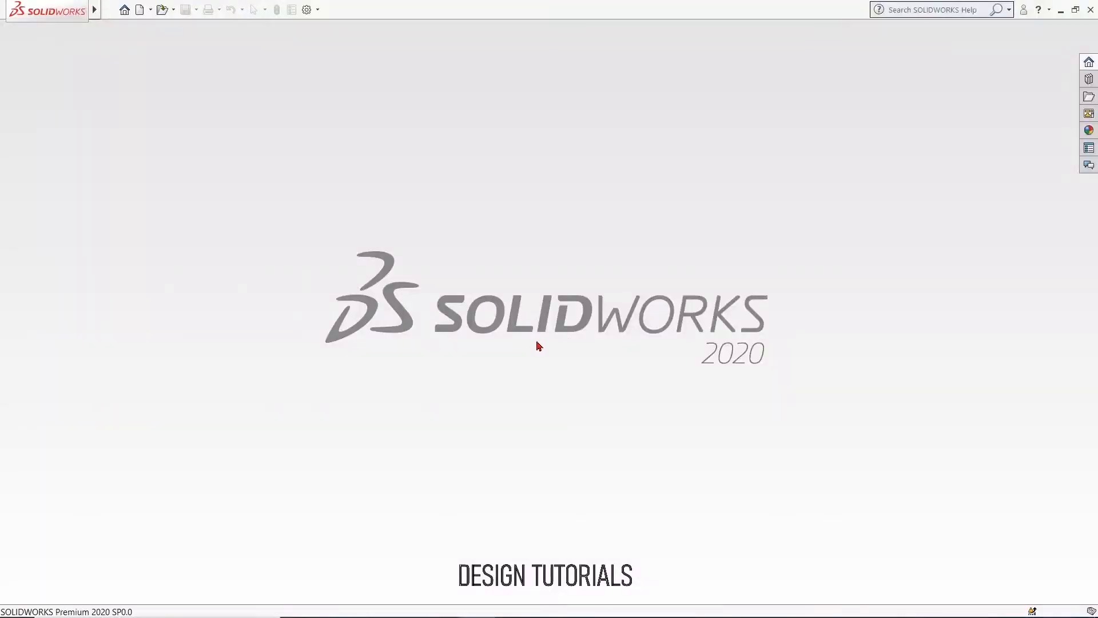
pyautogui.click(110, 9)
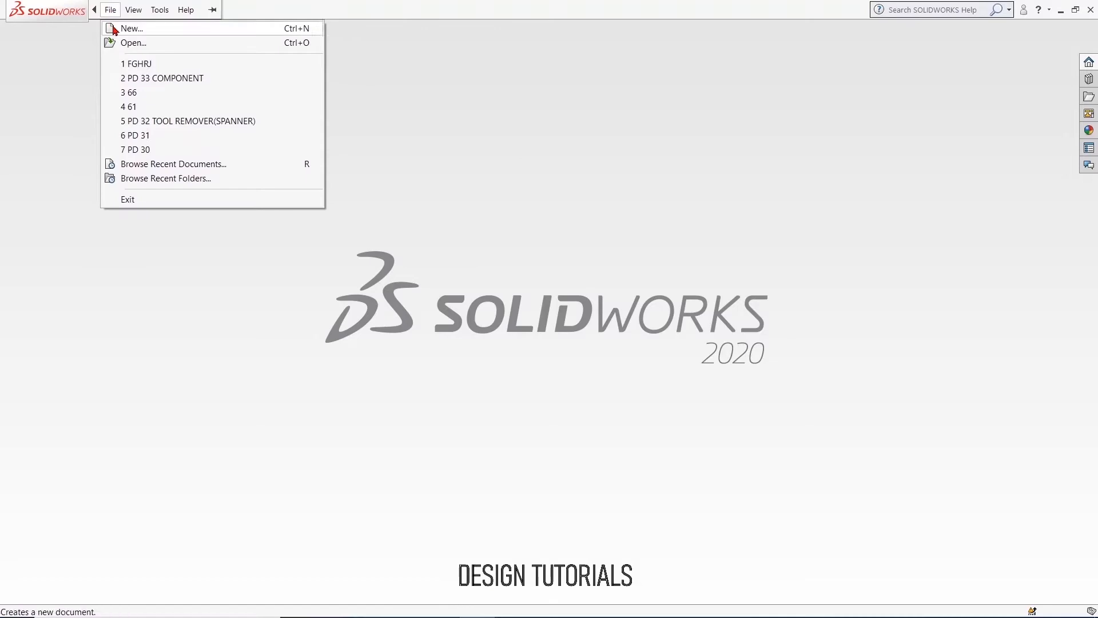
pyautogui.click(123, 29)
pyautogui.click(461, 452)
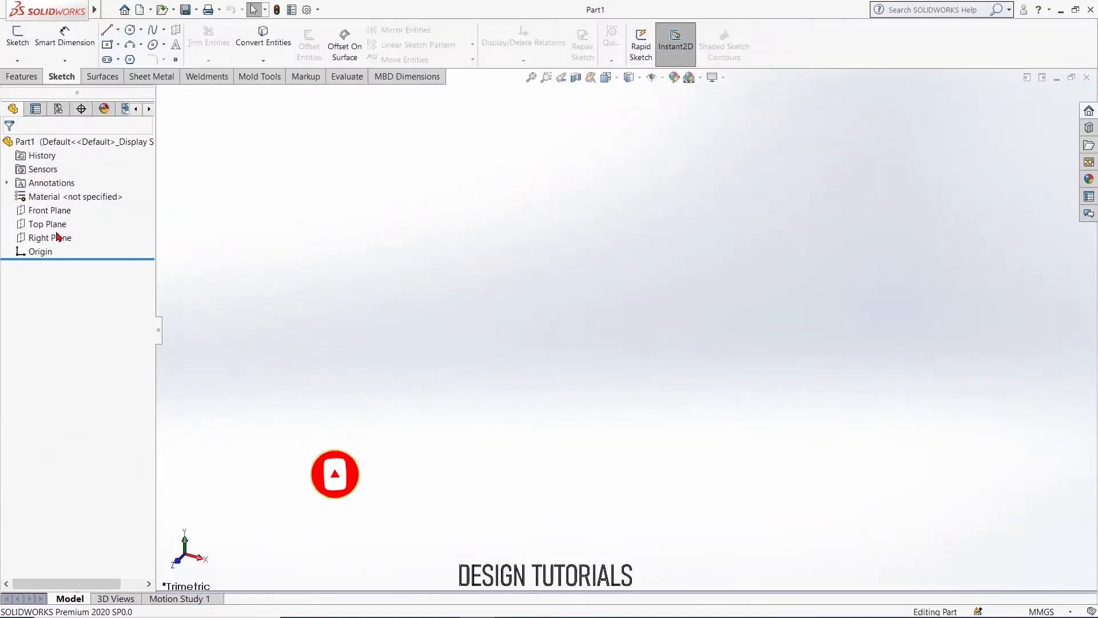
# - Start a sketch on the Top Plane and draw a center rectangle about 105 by 95 mm from the origin
pyautogui.click(57, 231)
pyautogui.click(57, 210)
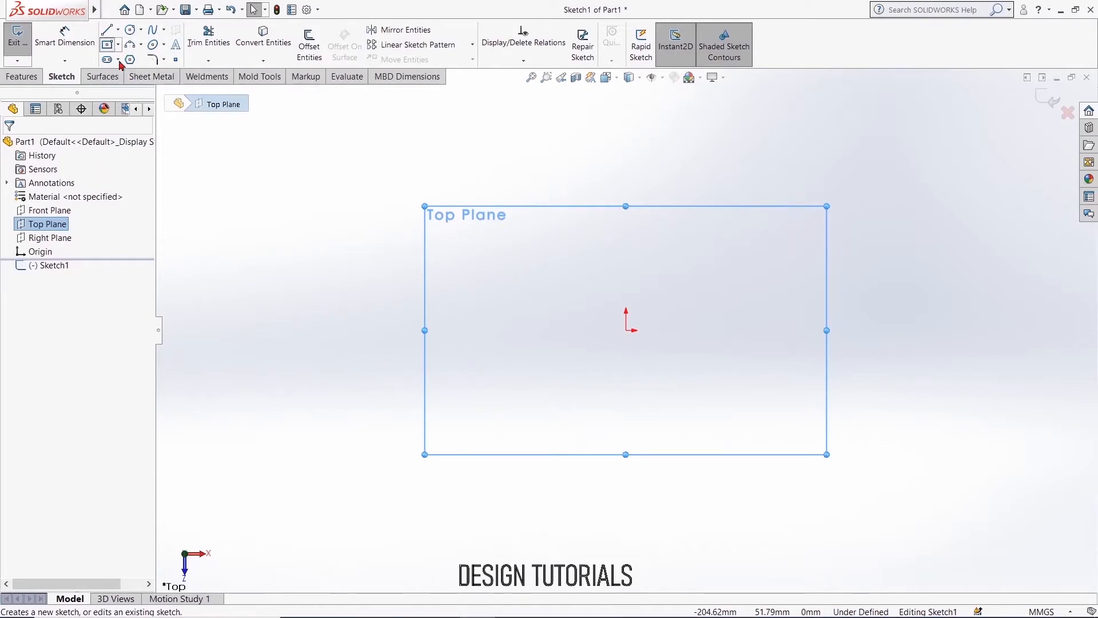
pyautogui.click(626, 330)
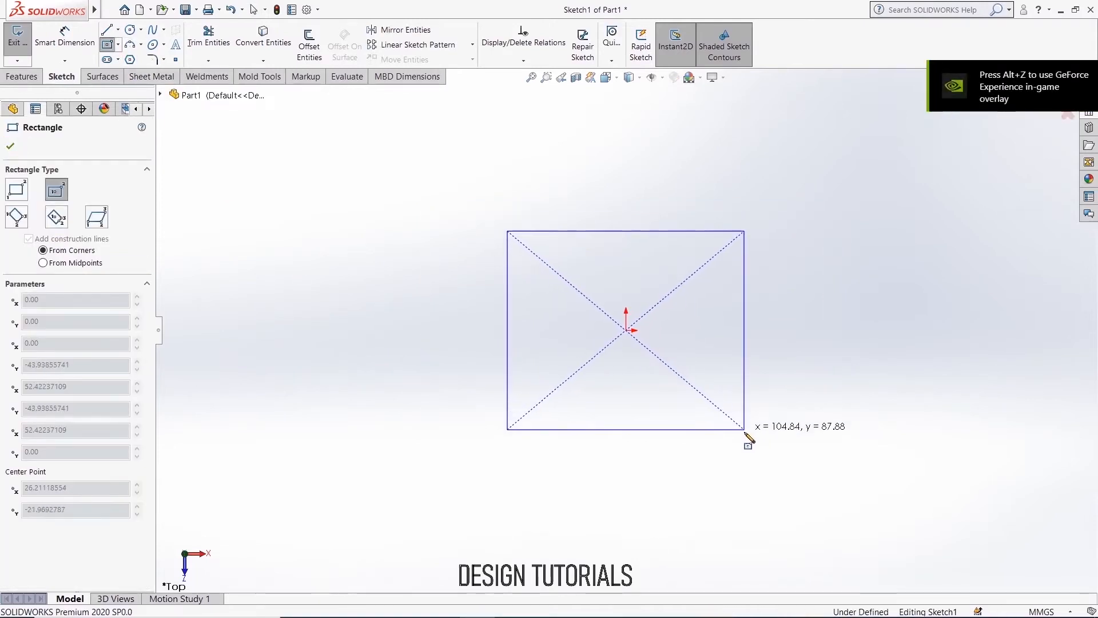
pyautogui.click(745, 438)
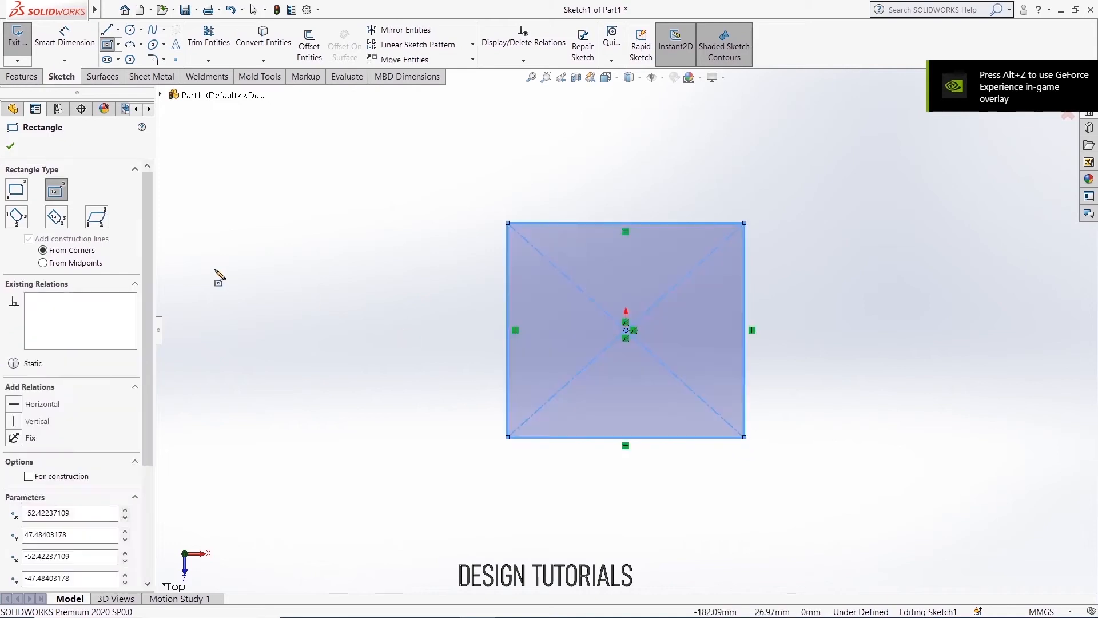
# - Dimension the rectangle 105 mm wide and 80 mm high
pyautogui.click(64, 37)
pyautogui.click(698, 224)
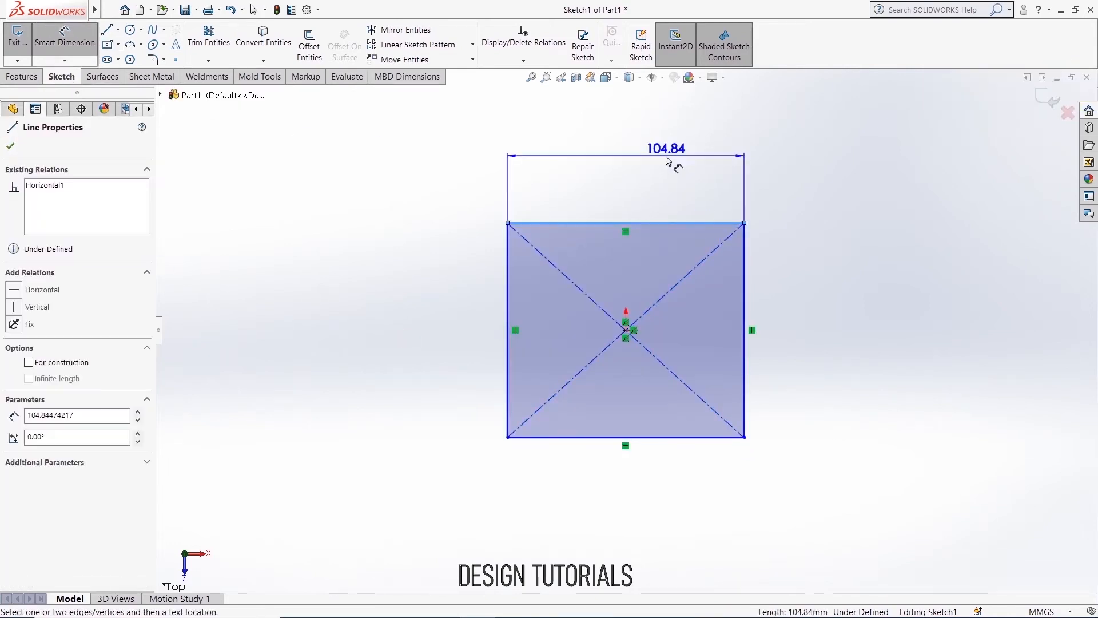
pyautogui.click(668, 162)
pyautogui.write('105')
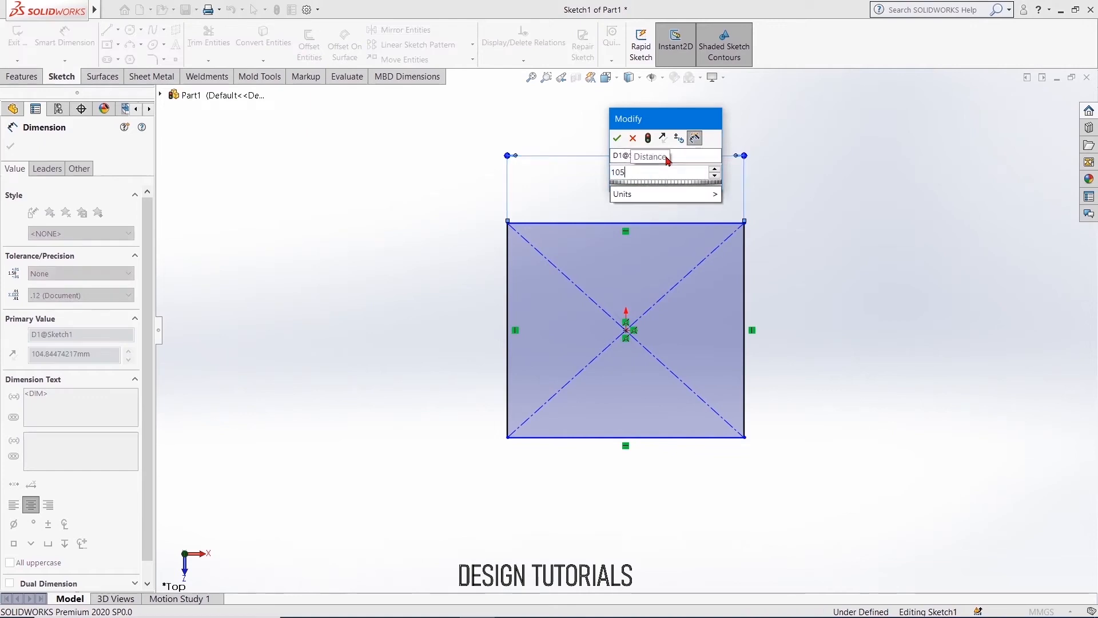
pyautogui.press('Return')
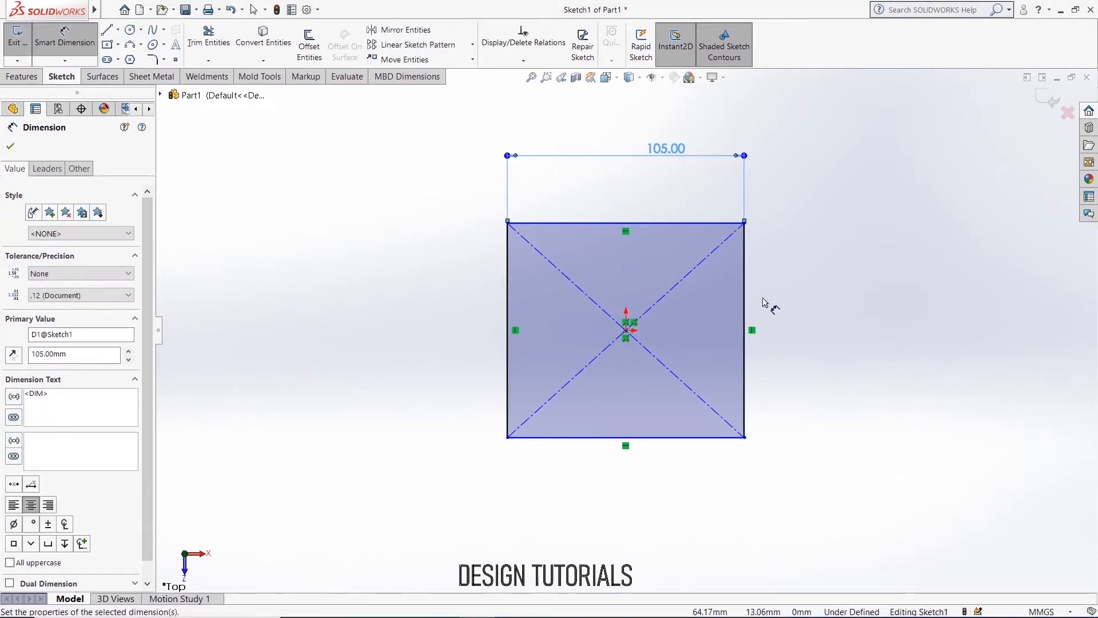
pyautogui.click(746, 300)
pyautogui.click(807, 301)
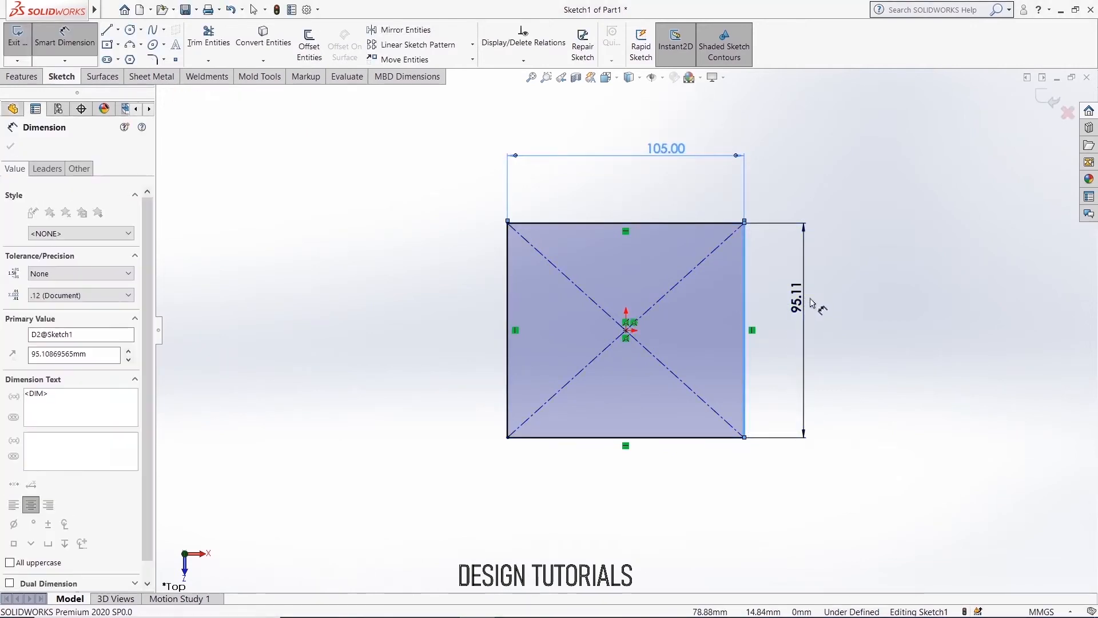
pyautogui.write('80')
pyautogui.press('Return')
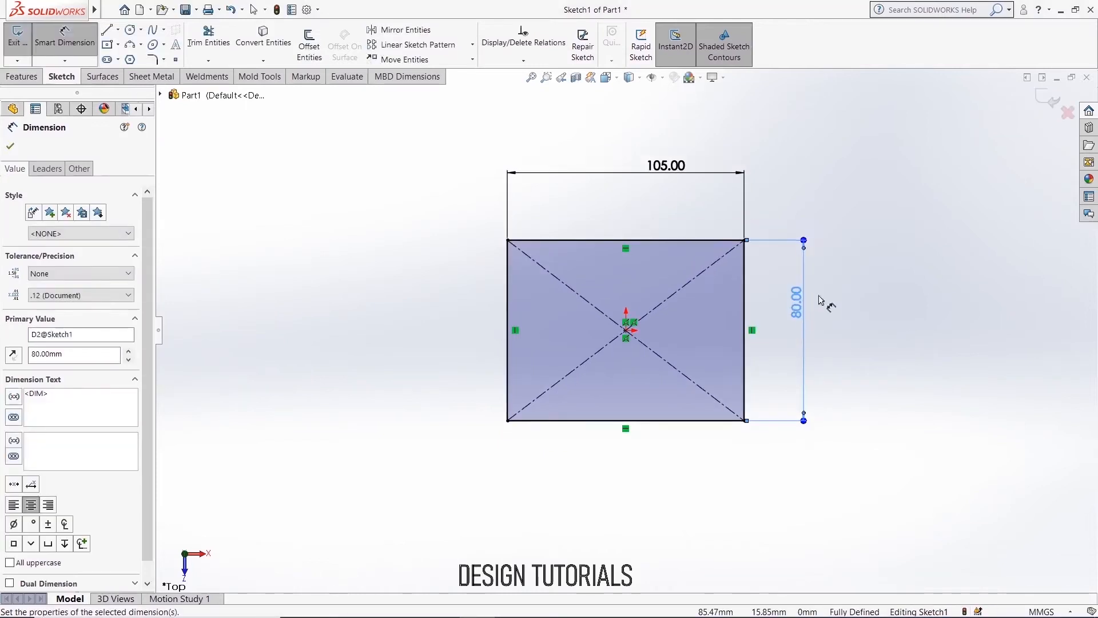
pyautogui.click(10, 145)
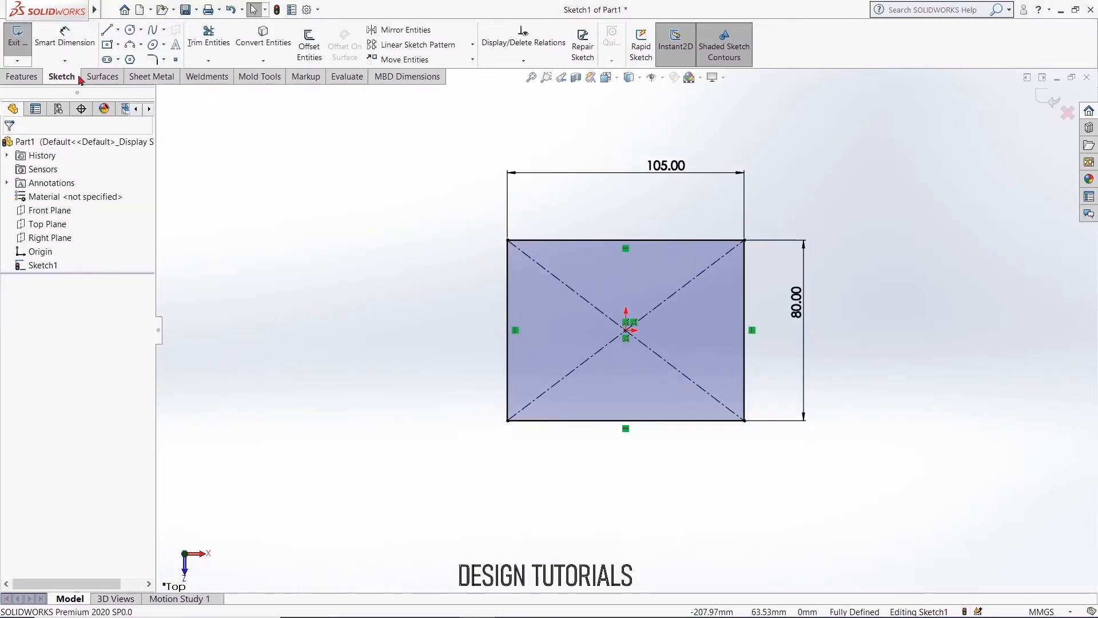
# - Draw a three-point arc of 40 mm radius joining the rectangle's left corners as an outward semicircle
pyautogui.click(127, 45)
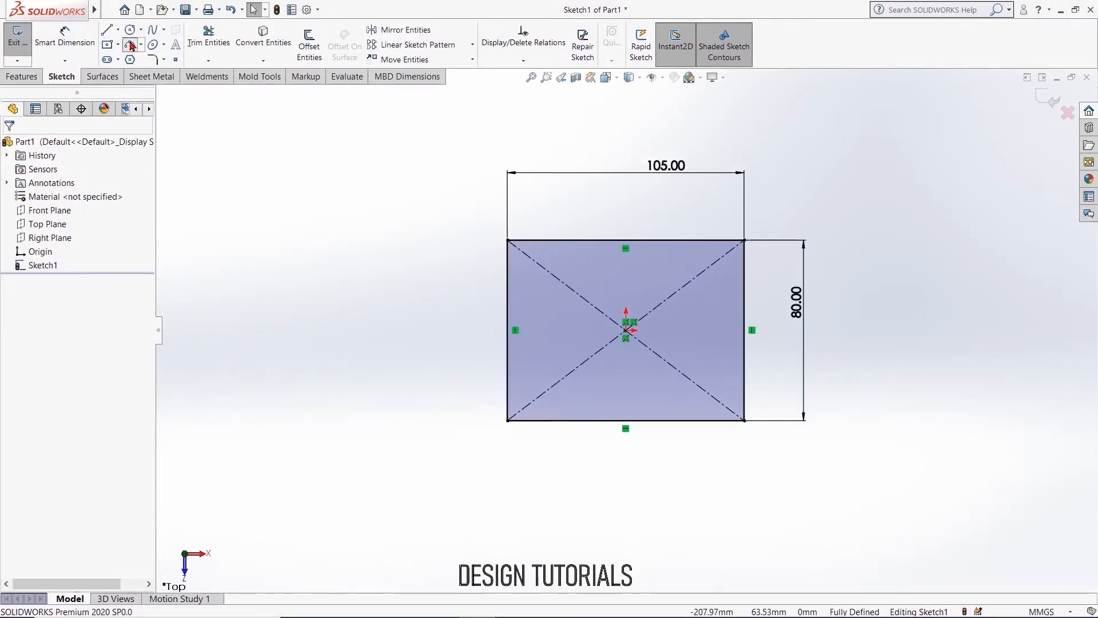
pyautogui.click(507, 421)
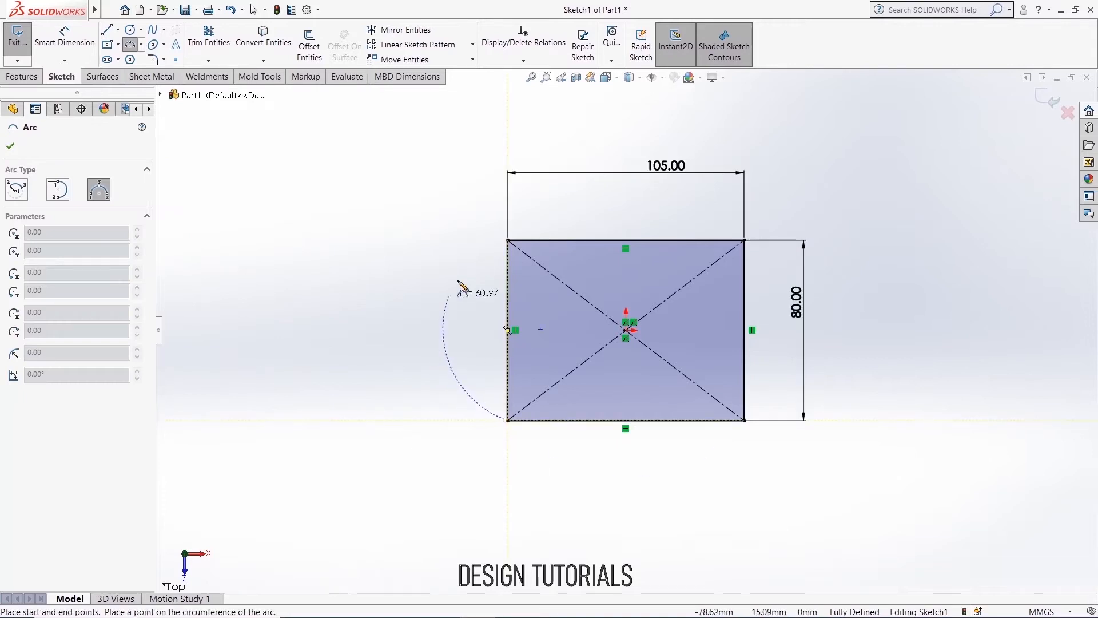
pyautogui.click(507, 240)
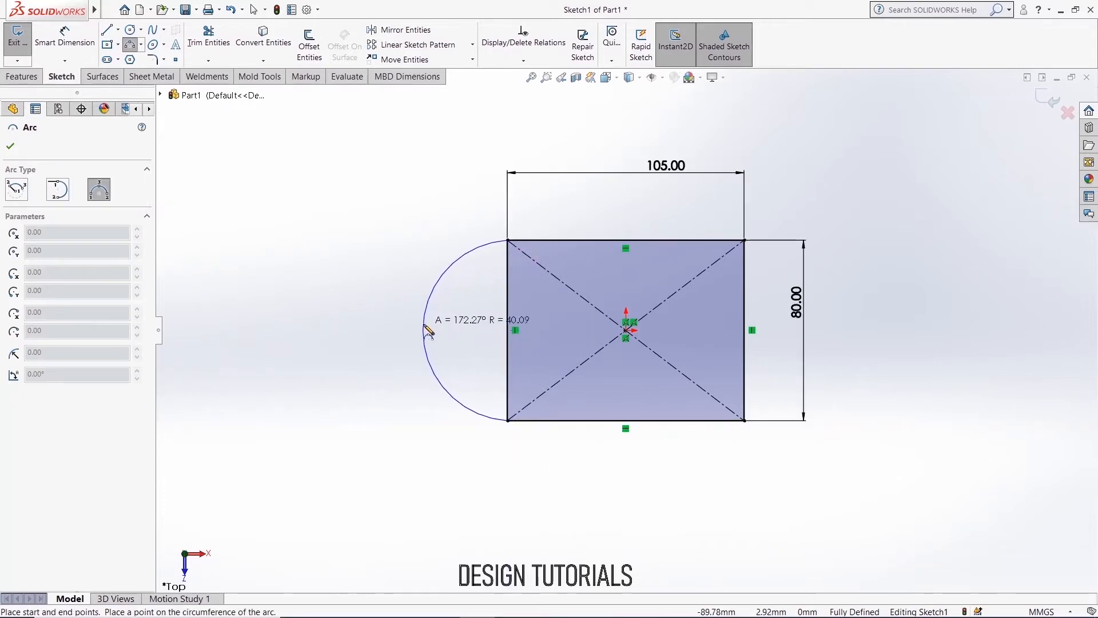
pyautogui.click(417, 331)
pyautogui.rightClick(340, 224)
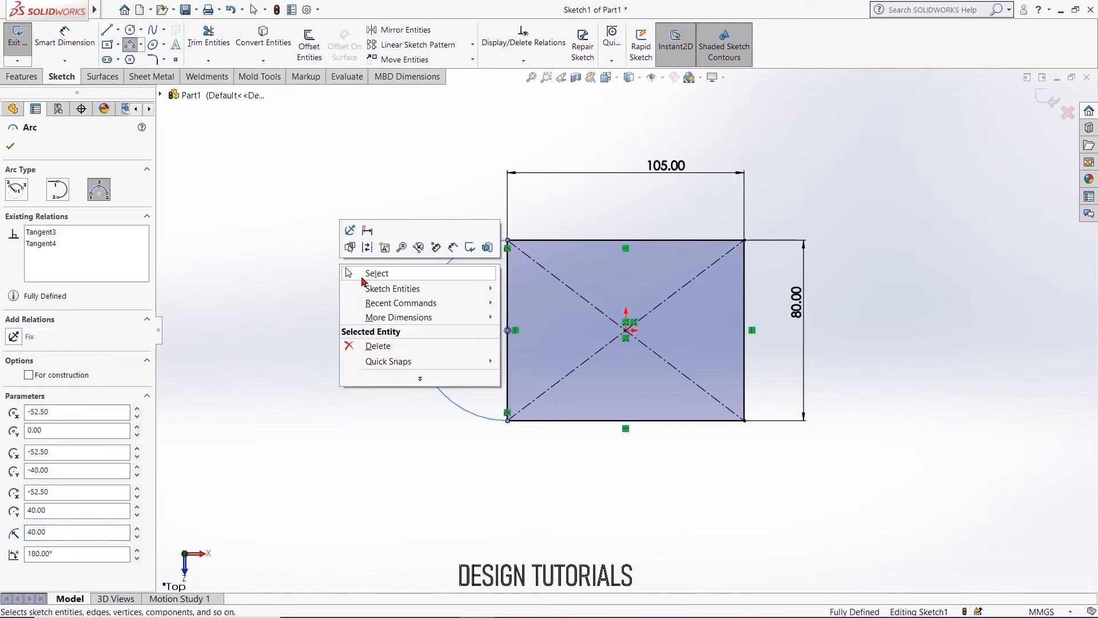
pyautogui.click(359, 281)
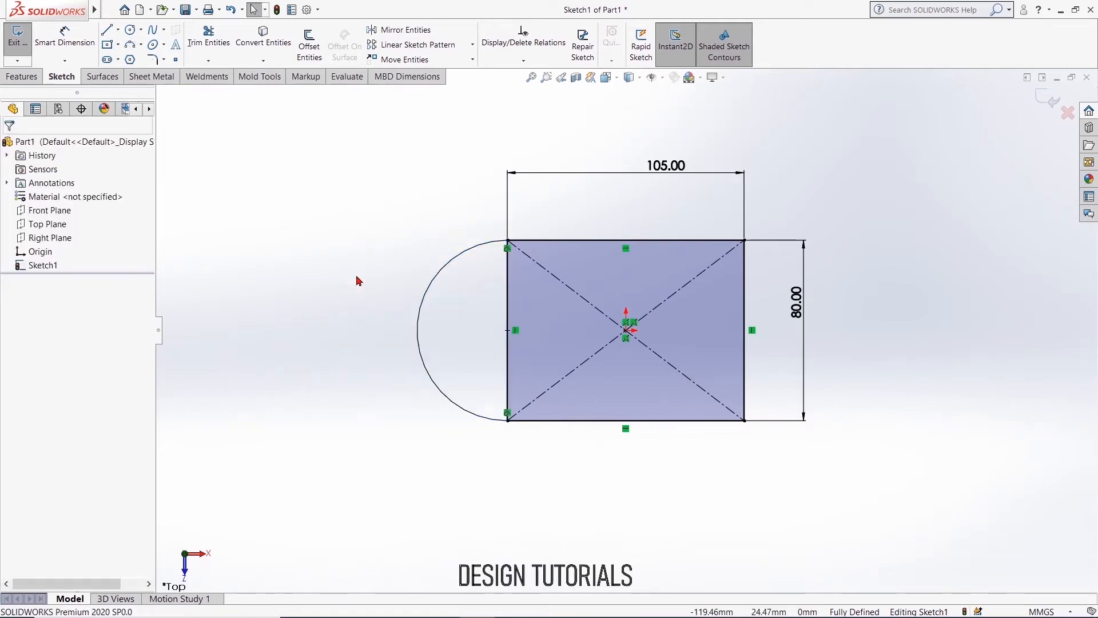
# - Trim away the rectangle's left edge and the diagonal construction lines, leaving a closed D-shaped profile
pyautogui.click(208, 36)
pyautogui.moveTo(472, 320)
pyautogui.mouseDown()
pyautogui.moveTo(504, 293)
pyautogui.moveTo(582, 279)
pyautogui.moveTo(655, 312)
pyautogui.moveTo(635, 375)
pyautogui.moveTo(560, 381)
pyautogui.mouseUp()
pyautogui.press('Escape')
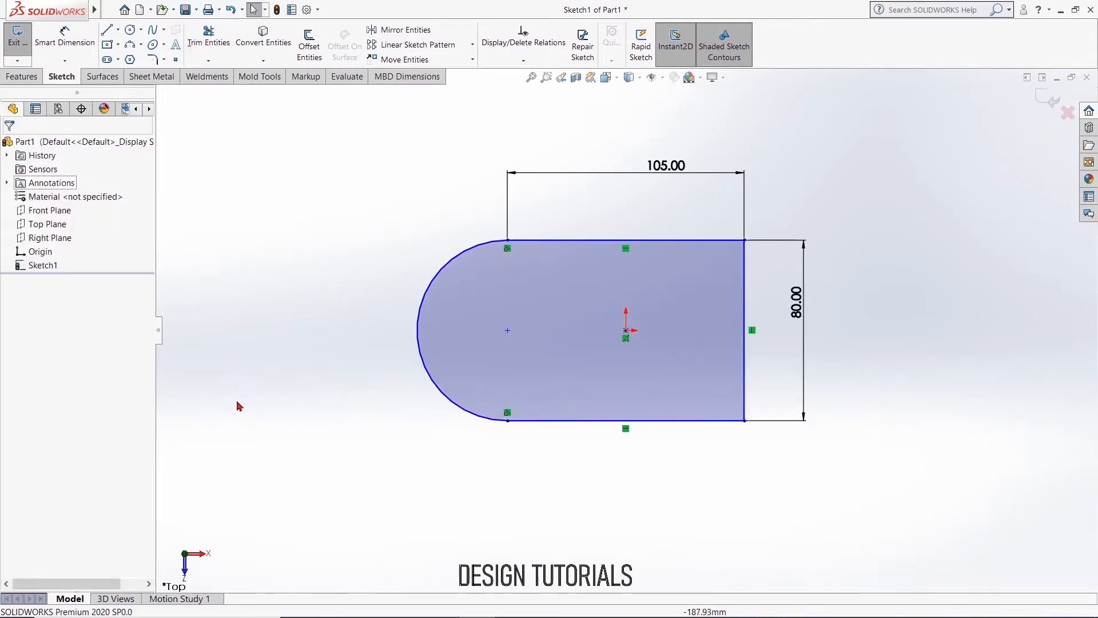
# - Add a vertical relation between the lower edge's midpoint and the origin
pyautogui.click(627, 421)
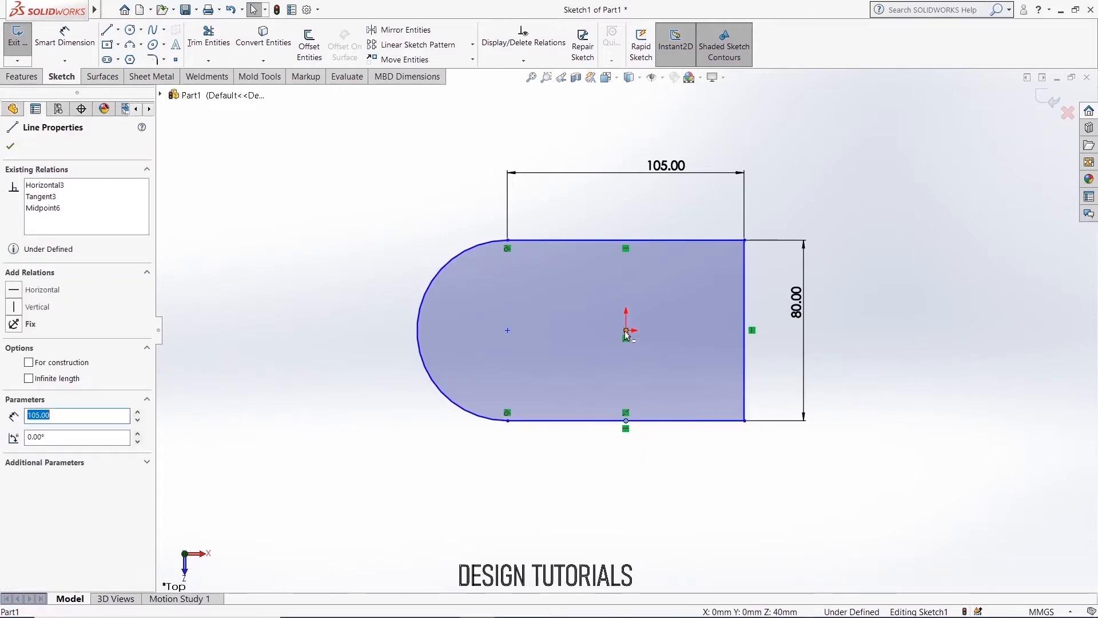
pyautogui.click(626, 330)
pyautogui.keyDown('ctrl'); pyautogui.click(507, 330); pyautogui.keyUp('ctrl')
pyautogui.click(14, 365)
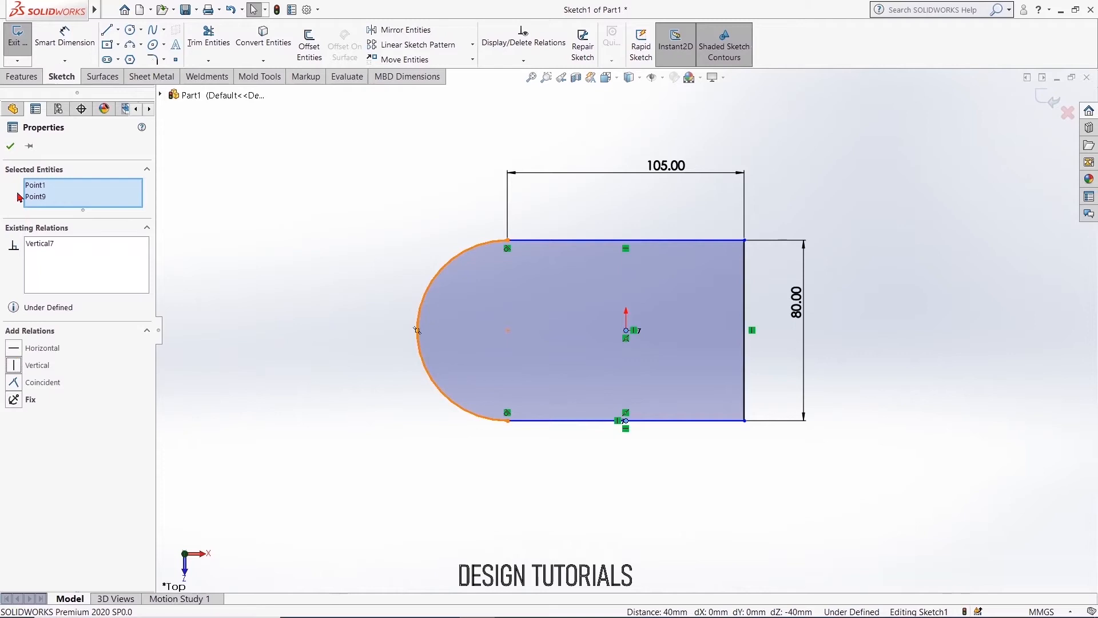
pyautogui.click(11, 147)
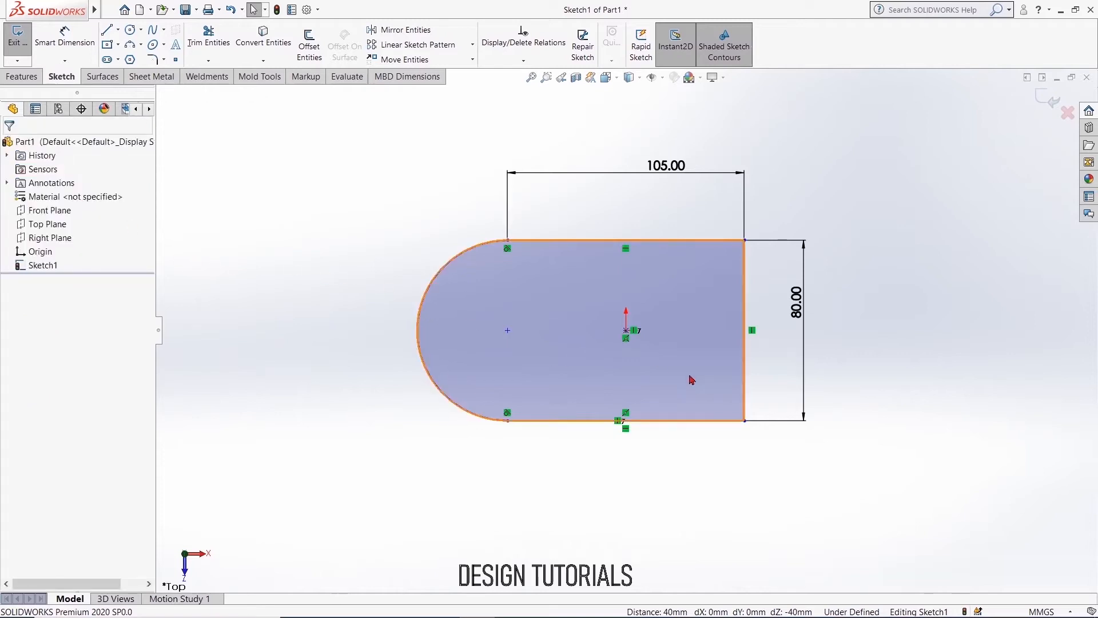
# - Add a horizontal relation between the origin and the right edge's midpoint
pyautogui.click(649, 334)
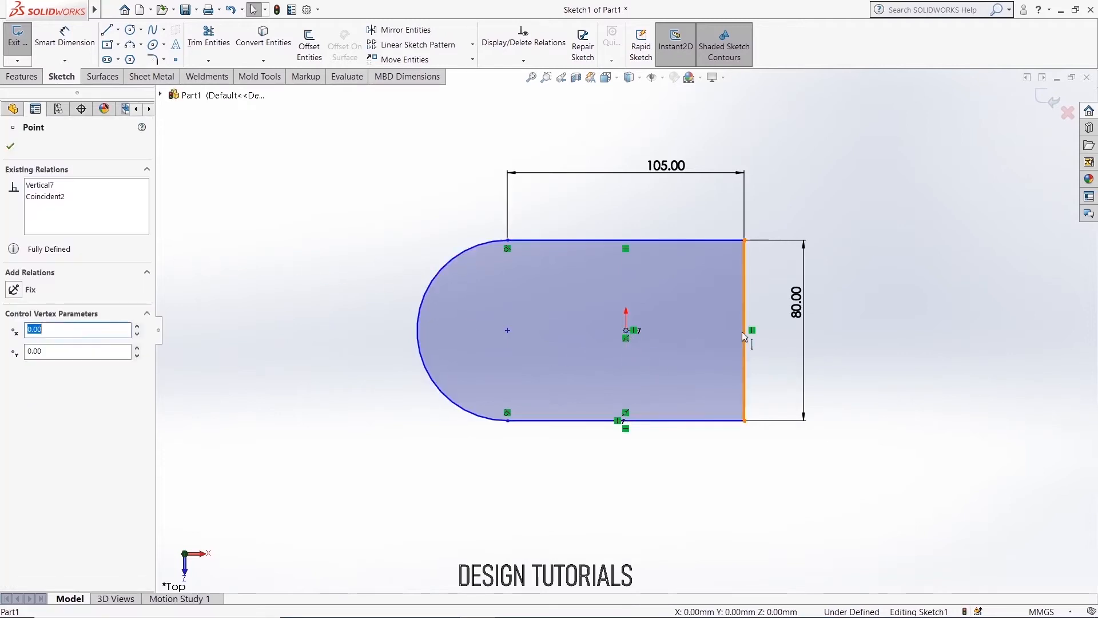
pyautogui.keyDown('ctrl'); pyautogui.click(745, 330); pyautogui.keyUp('ctrl')
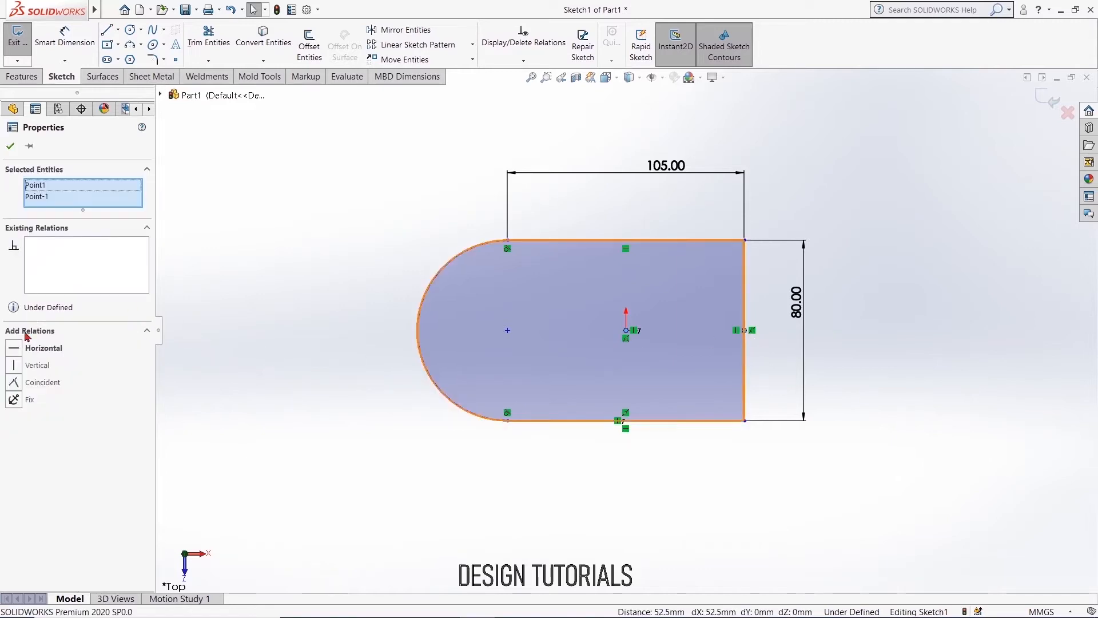
pyautogui.click(18, 353)
pyautogui.click(260, 389)
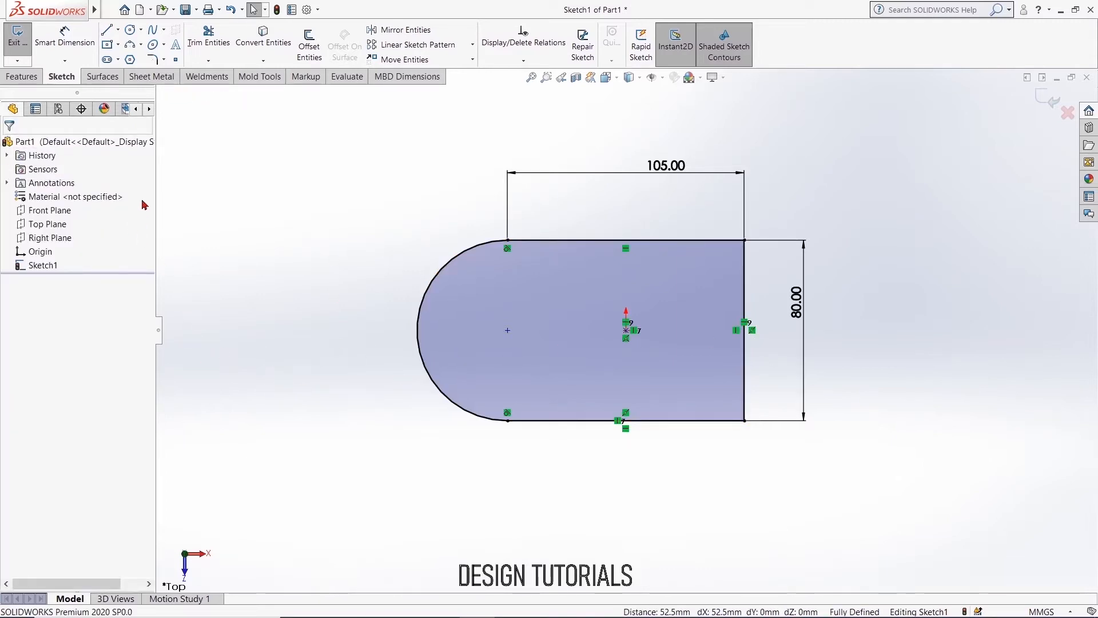
# - Offset the whole D-shaped profile outward by 10 mm
pyautogui.moveTo(321, 157)
pyautogui.mouseDown()
pyautogui.moveTo(400, 277)
pyautogui.moveTo(615, 421)
pyautogui.moveTo(834, 491)
pyautogui.mouseUp()
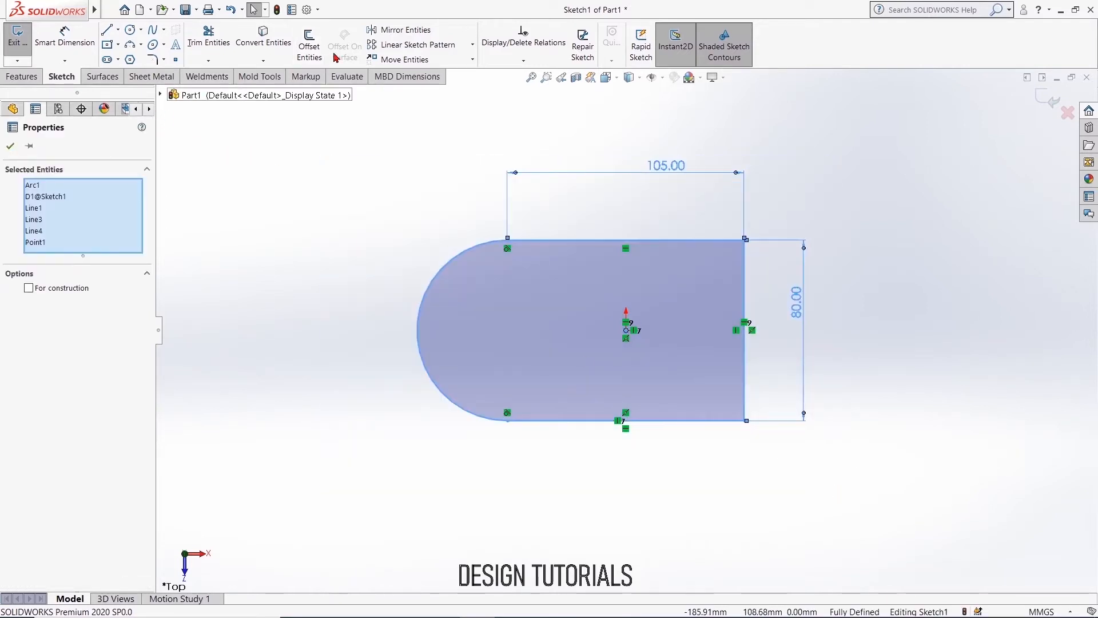
pyautogui.click(313, 48)
pyautogui.click(12, 145)
# - Extrude the wall profile between the two outlines as a blind boss 70 mm high
pyautogui.click(22, 76)
pyautogui.click(20, 55)
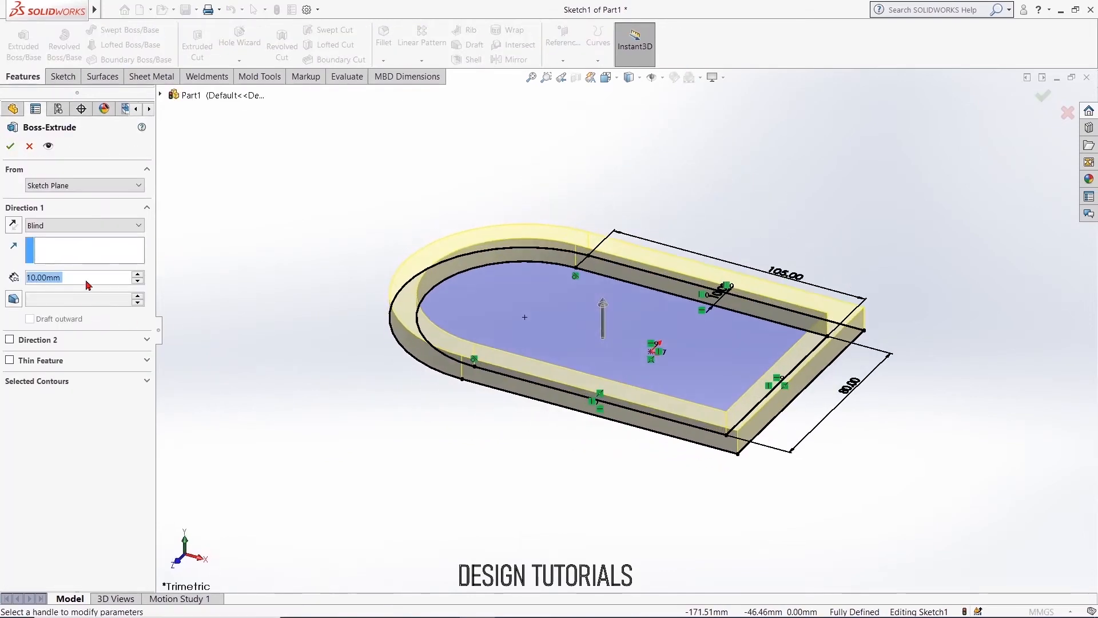
pyautogui.write('70')
pyautogui.press('Return')
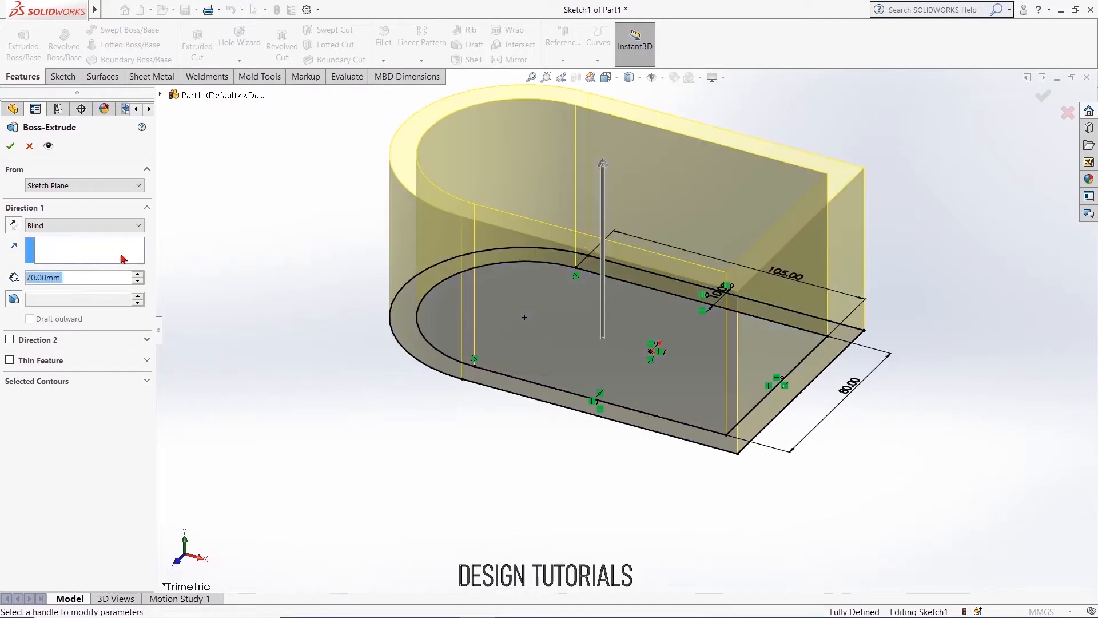
pyautogui.click(11, 146)
pyautogui.click(229, 255)
# - Start a sketch on the Front Plane and change the scene to a plain white background
pyautogui.click(57, 225)
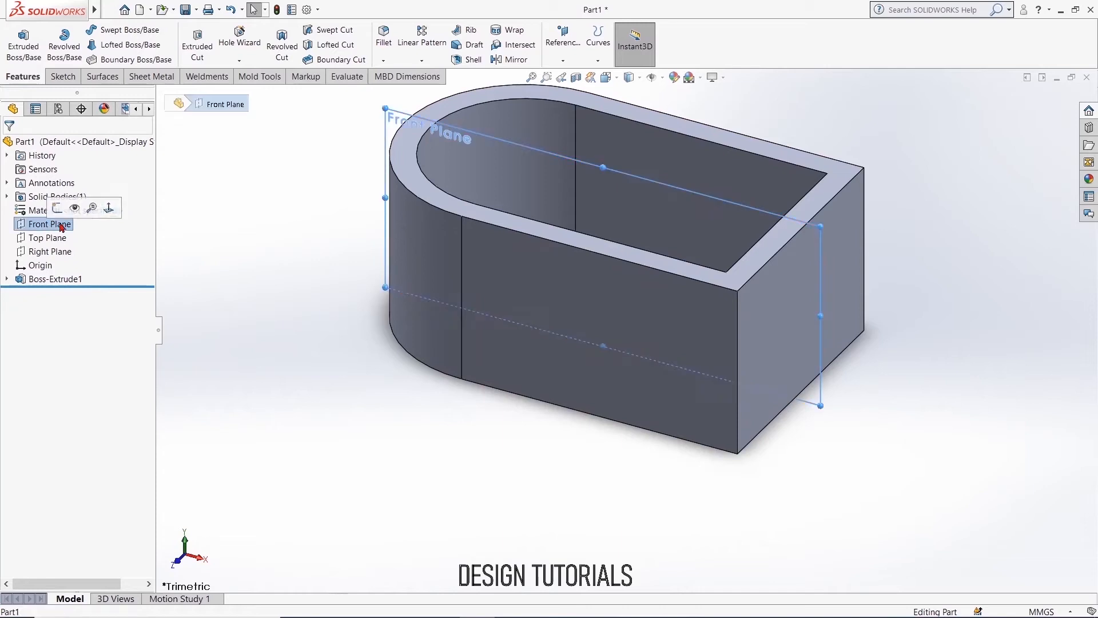
pyautogui.click(58, 208)
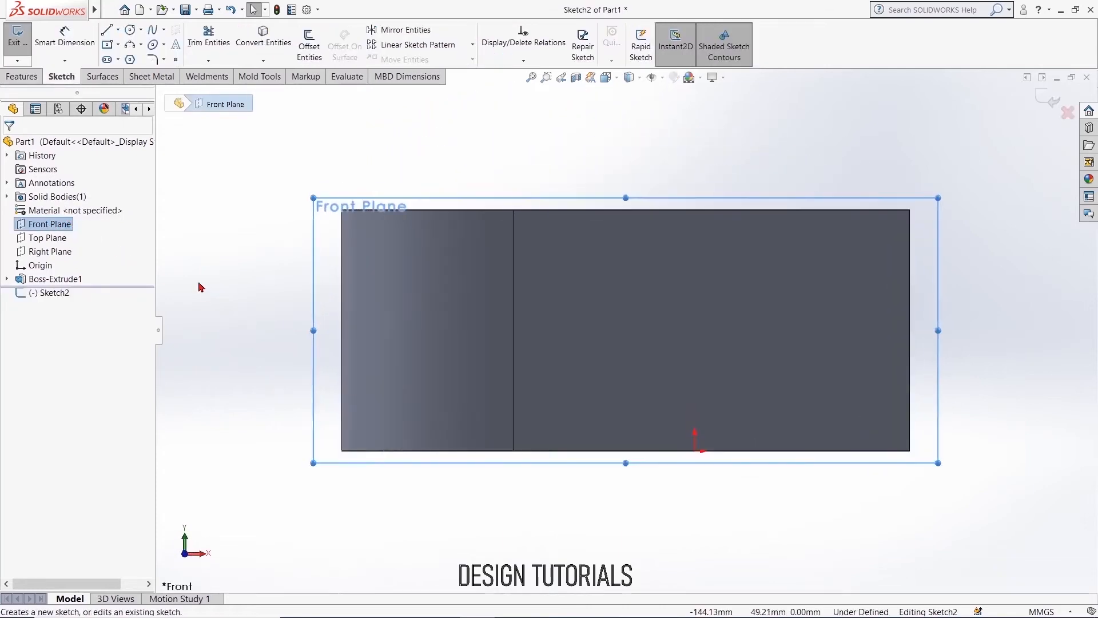
pyautogui.scroll(3, 563, 257)
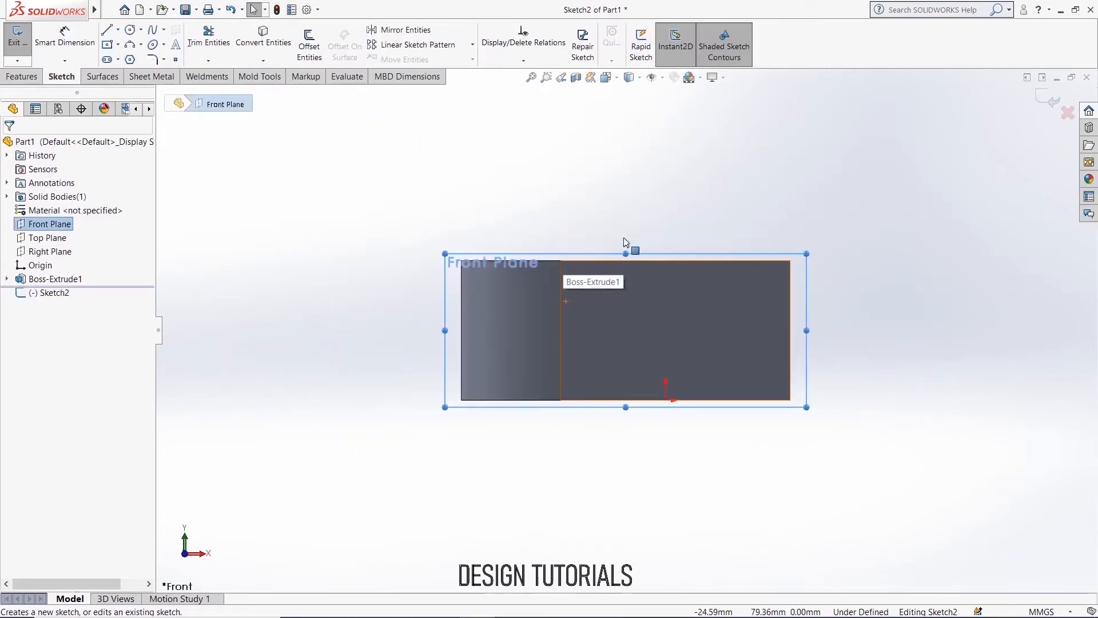
pyautogui.click(699, 78)
pyautogui.click(710, 105)
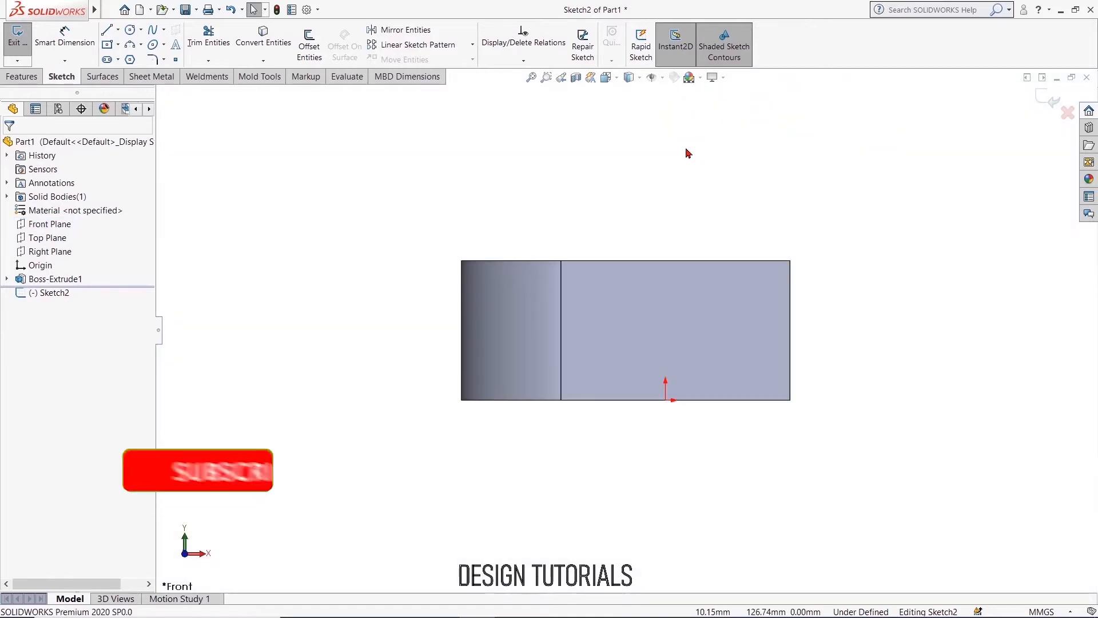
# - Draw two concentric circles of about 25 mm and 15 mm radius to the upper right of the body
pyautogui.click(131, 29)
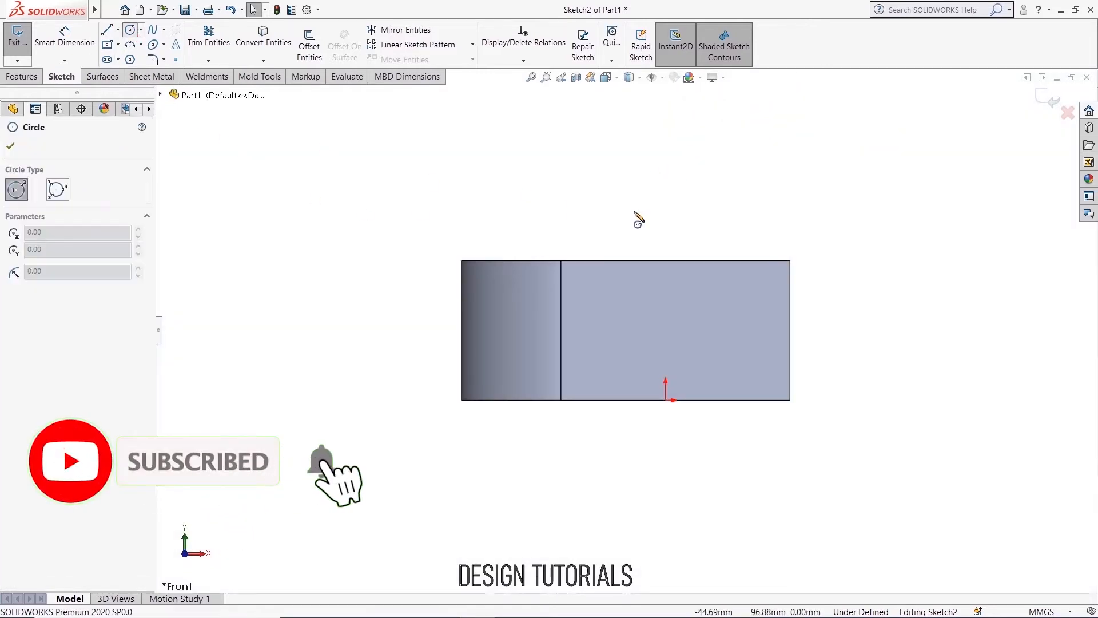
pyautogui.click(887, 253)
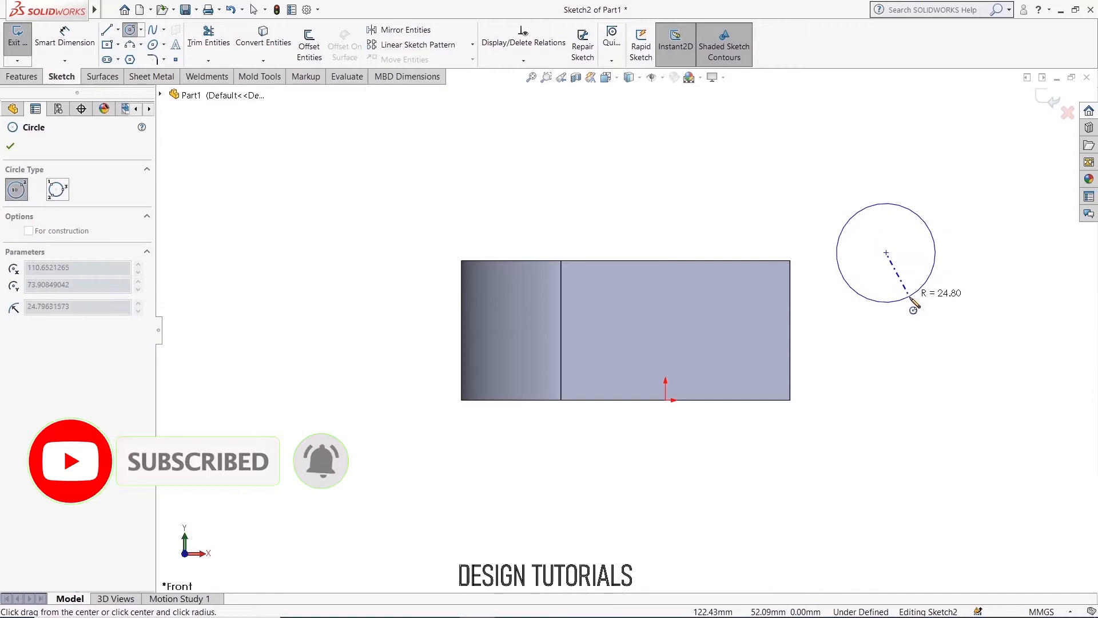
pyautogui.click(911, 299)
pyautogui.click(886, 253)
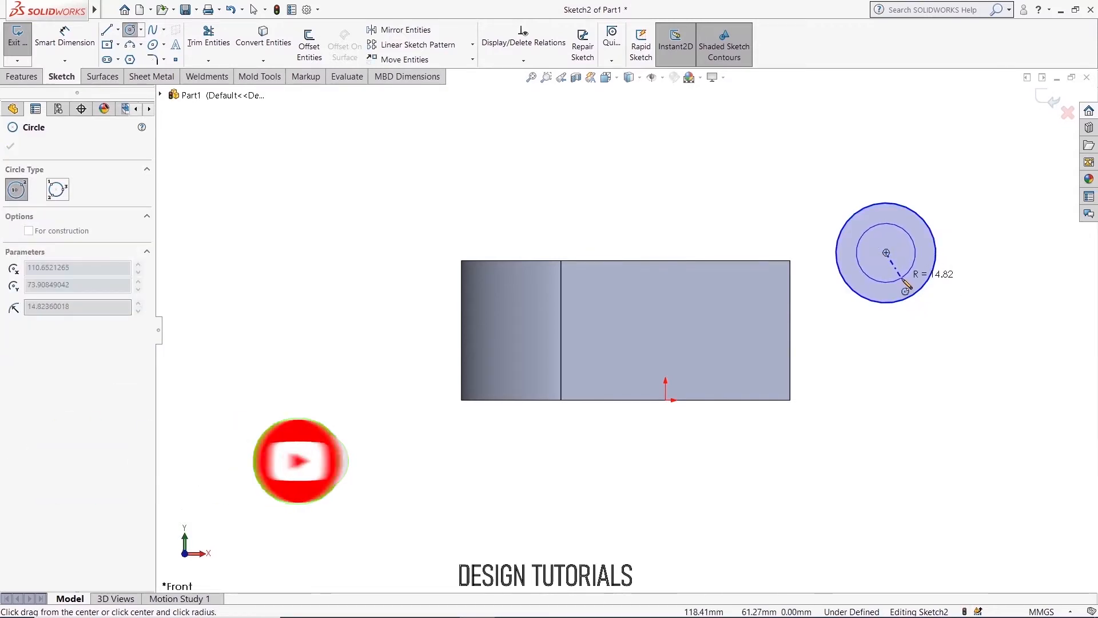
pyautogui.click(906, 282)
pyautogui.rightClick(760, 180)
pyautogui.click(787, 182)
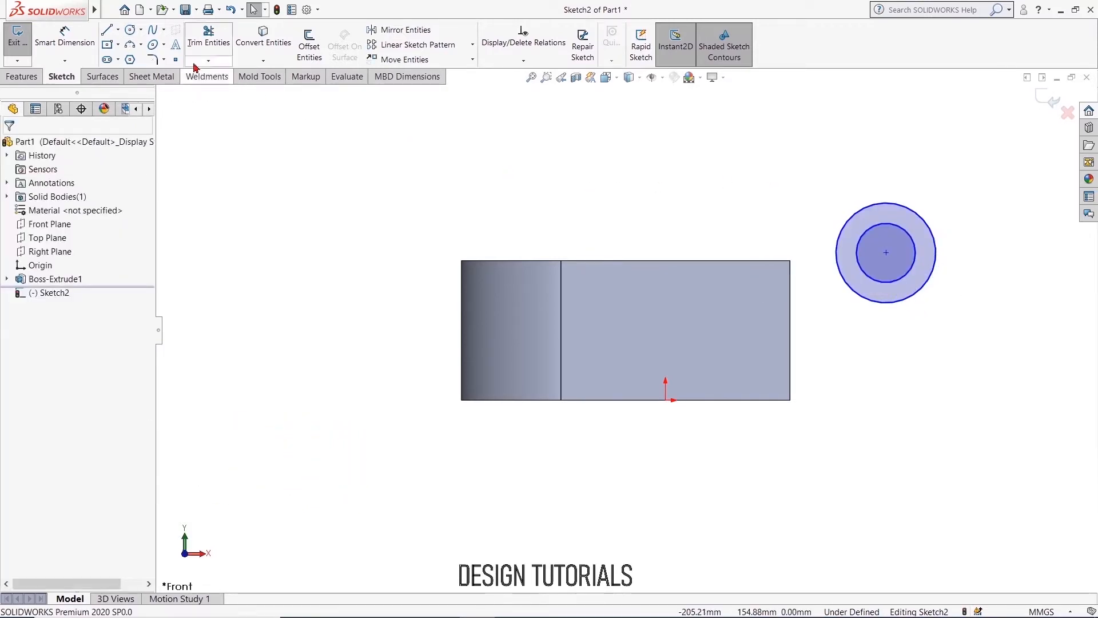
# - Dimension the outer circle at 40 mm diameter and the inner circle at 20 mm diameter
pyautogui.click(86, 41)
pyautogui.click(926, 226)
pyautogui.click(966, 131)
pyautogui.write('40')
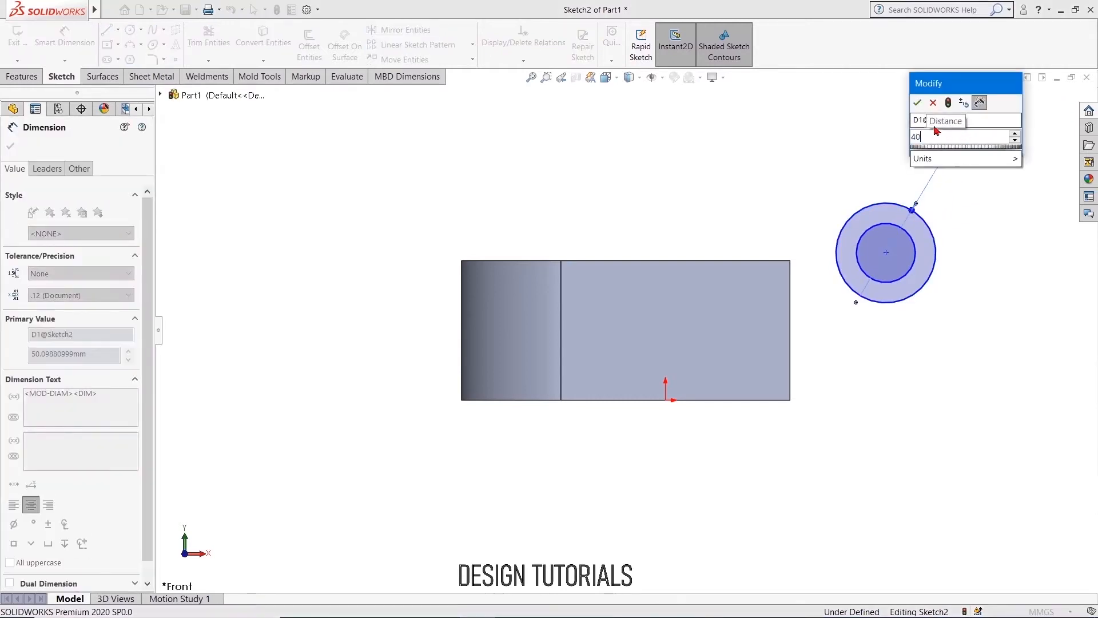
pyautogui.press('Return')
pyautogui.click(916, 245)
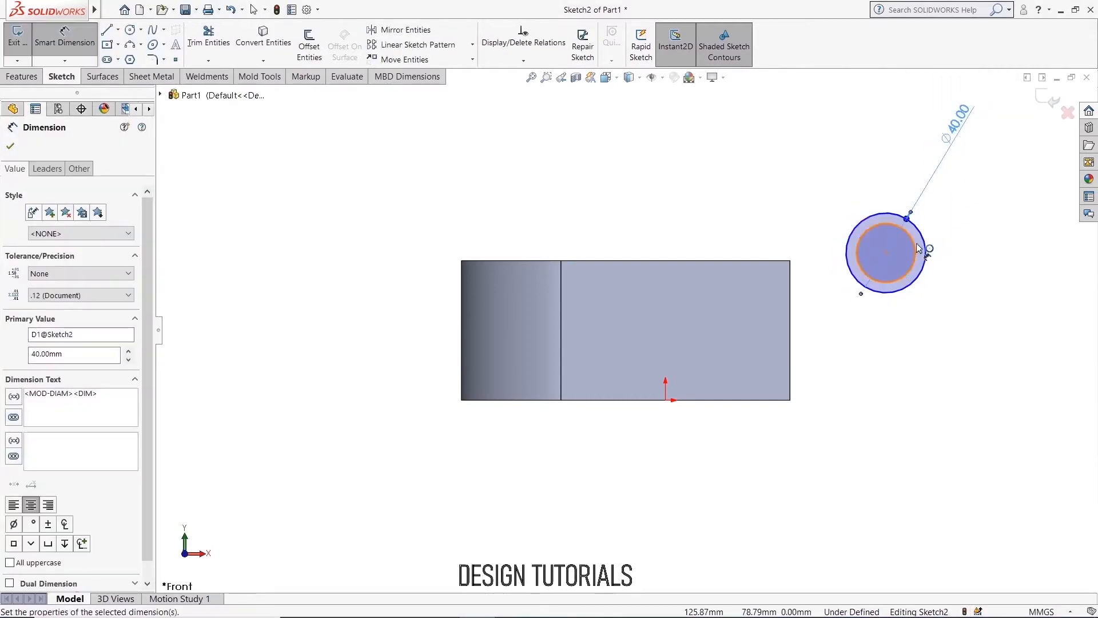
pyautogui.click(971, 210)
pyautogui.write('20')
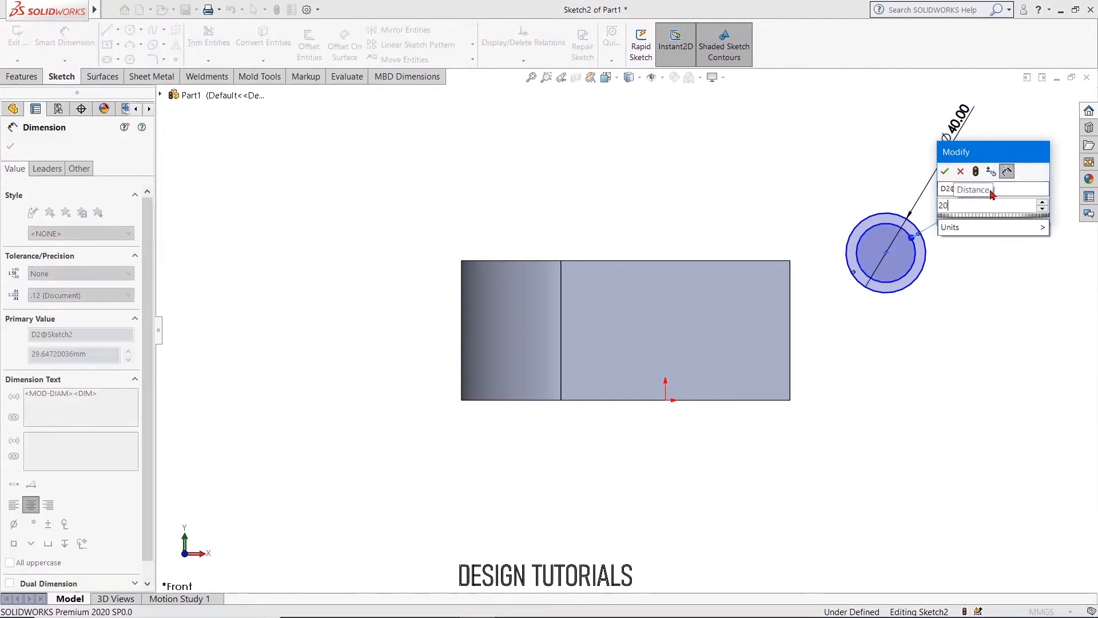
pyautogui.press('Return')
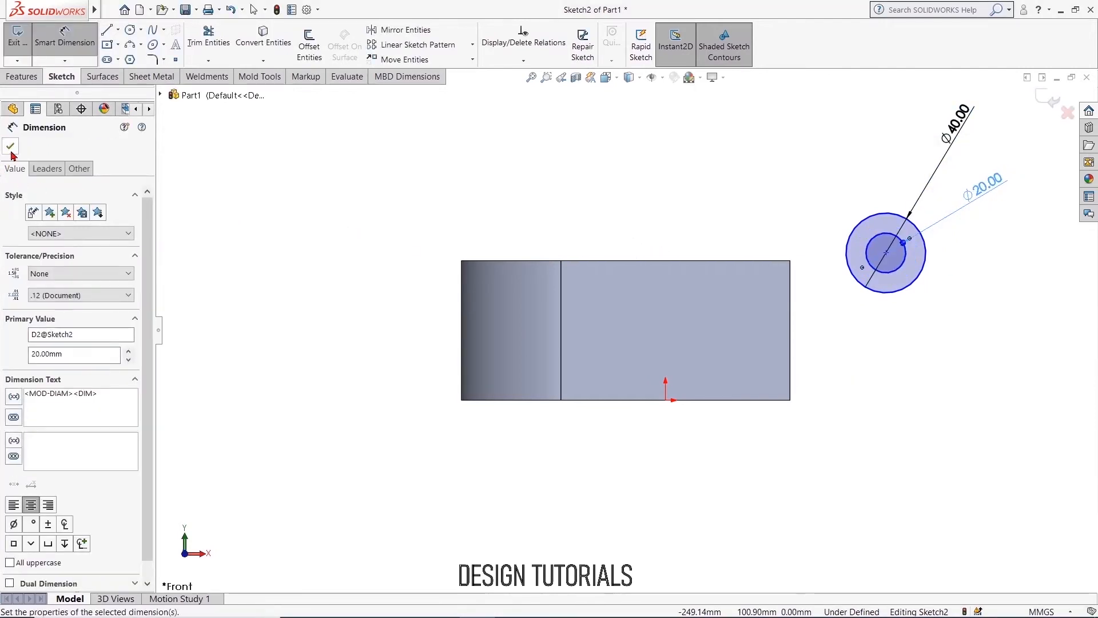
pyautogui.click(10, 147)
# - Dimension the circles' common centre 75 mm above the body's bottom edge
pyautogui.click(62, 35)
pyautogui.click(774, 400)
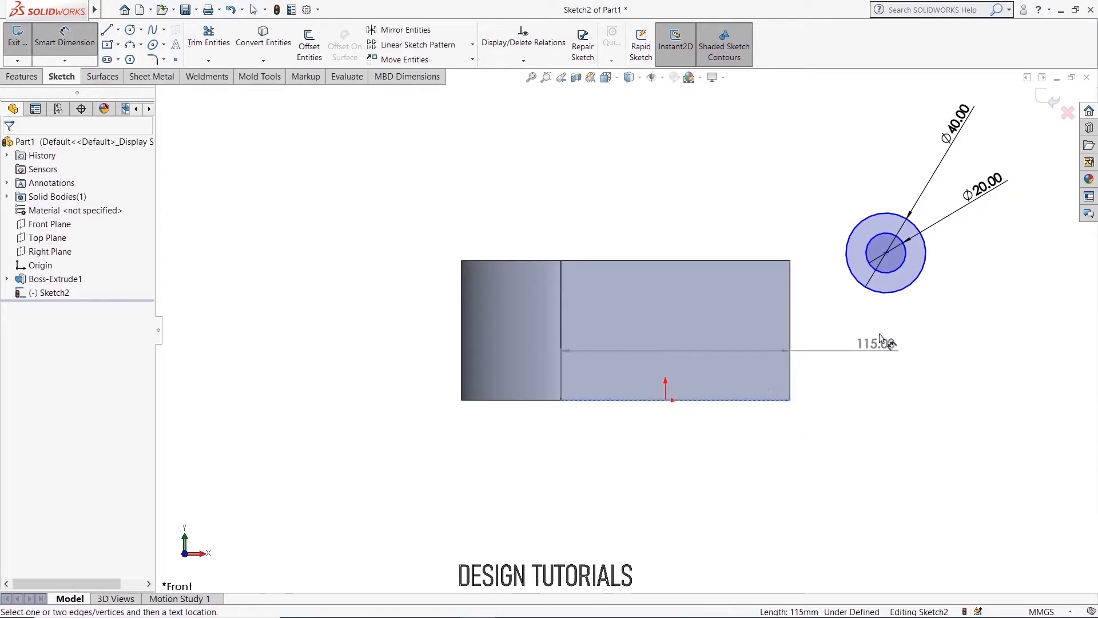
pyautogui.click(887, 253)
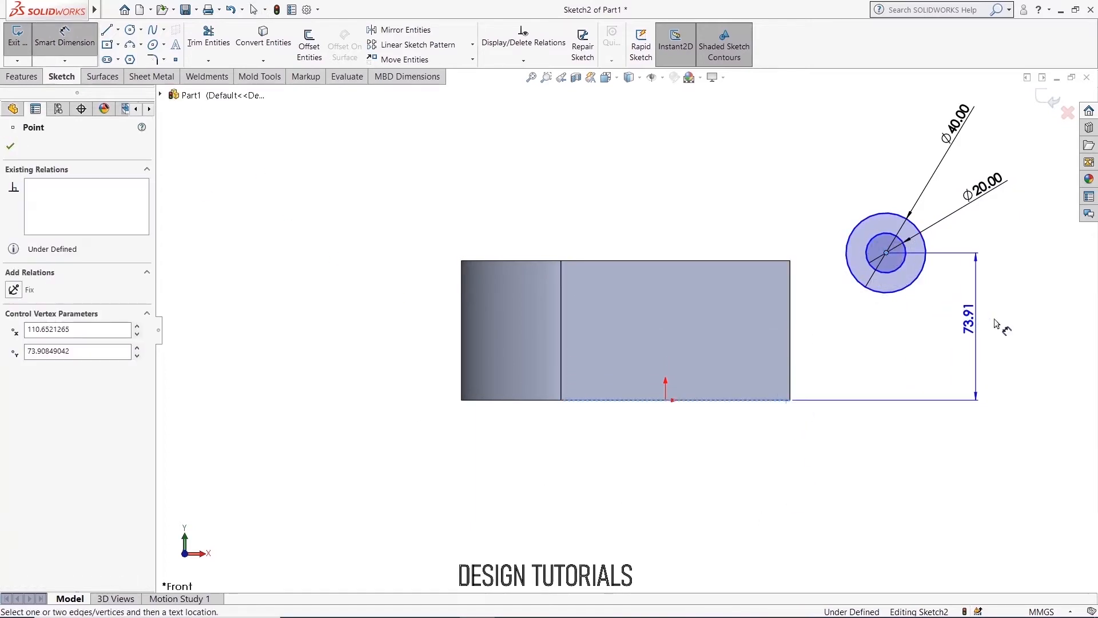
pyautogui.click(1024, 318)
pyautogui.write('75')
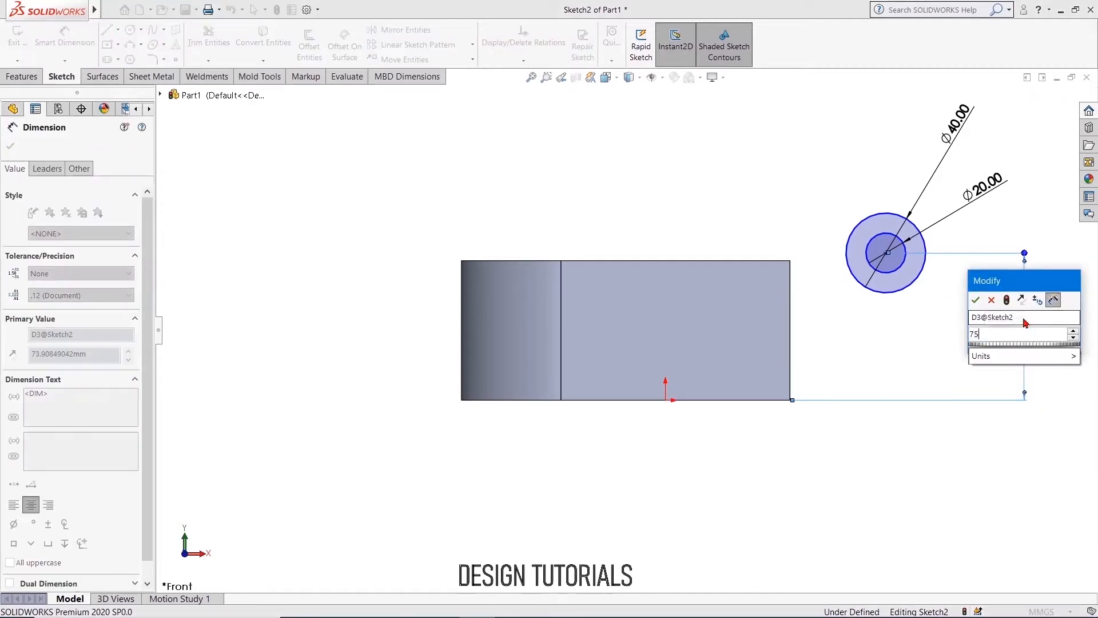
pyautogui.press('Return')
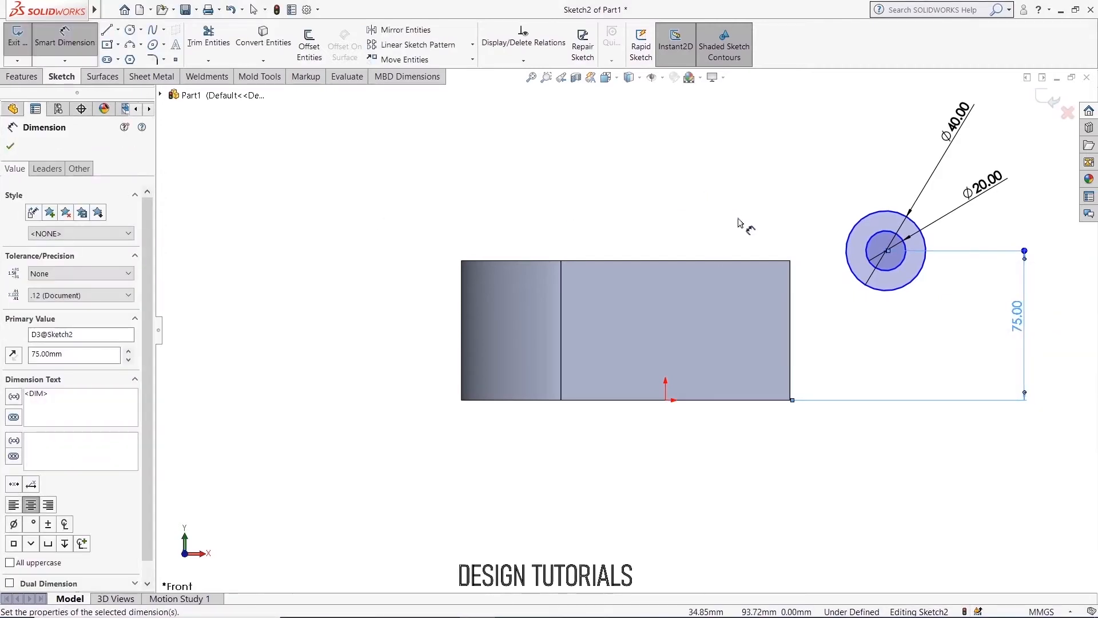
# - Dimension the circles' common centre 60 mm horizontally from the body's right vertical edge
pyautogui.click(791, 297)
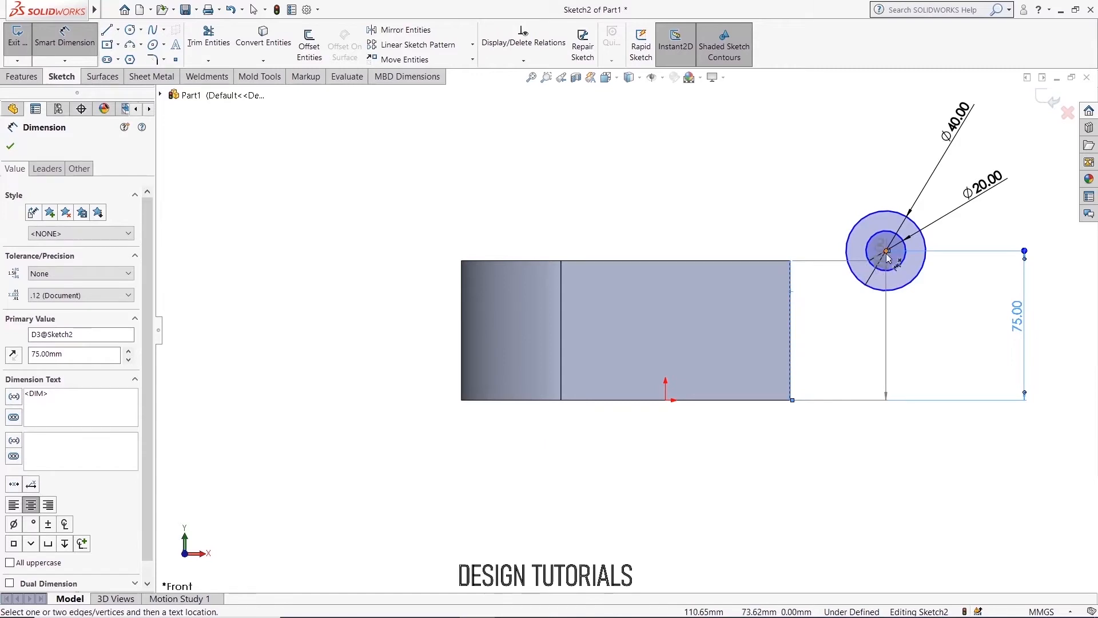
pyautogui.click(887, 251)
pyautogui.click(846, 166)
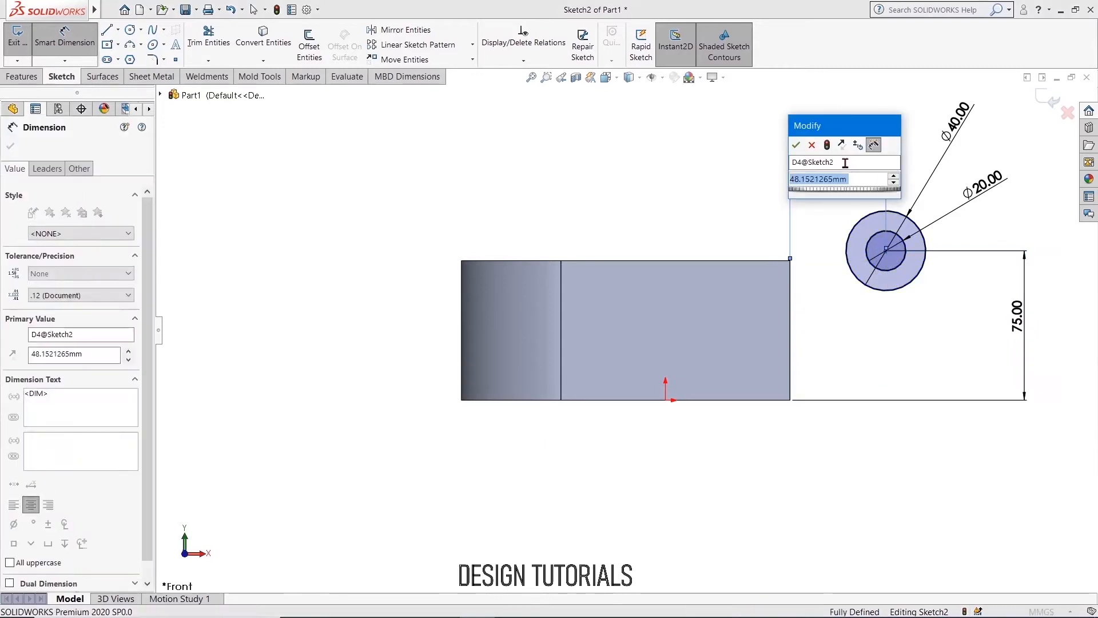
pyautogui.write('60')
pyautogui.press('Return')
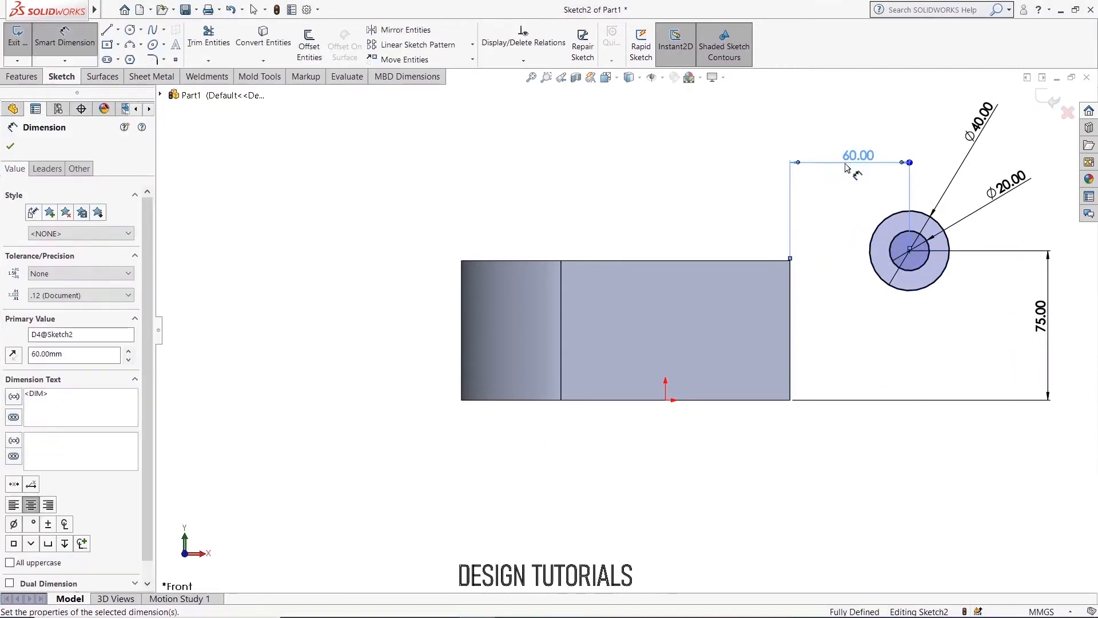
pyautogui.click(11, 147)
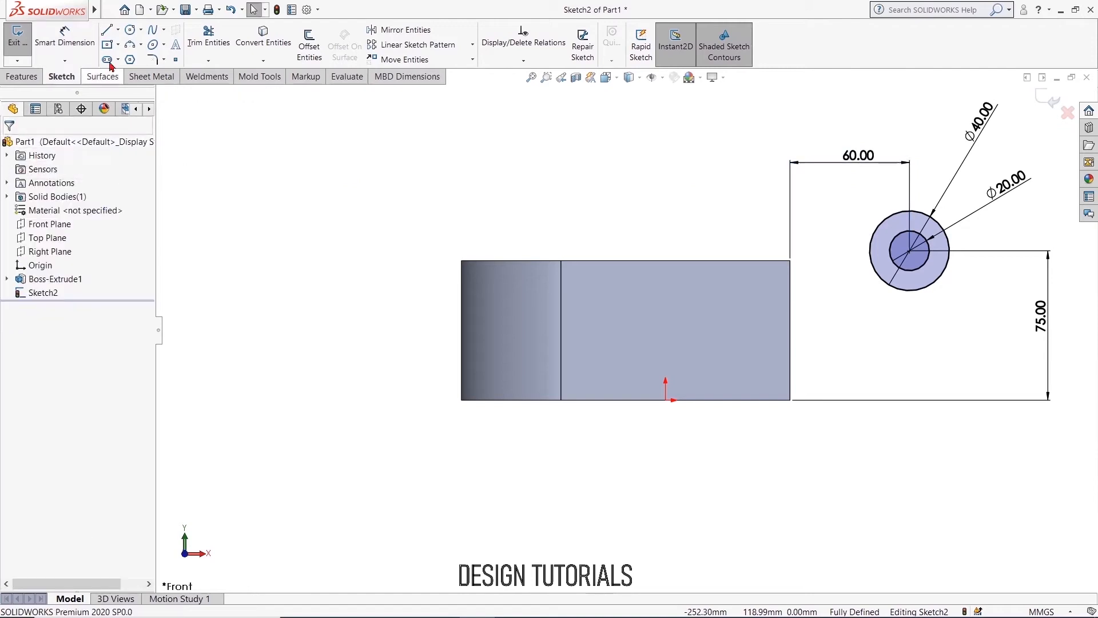
# - Draw a line from the body's lower right corner tangent to the underside of the 40 mm circle
pyautogui.click(106, 30)
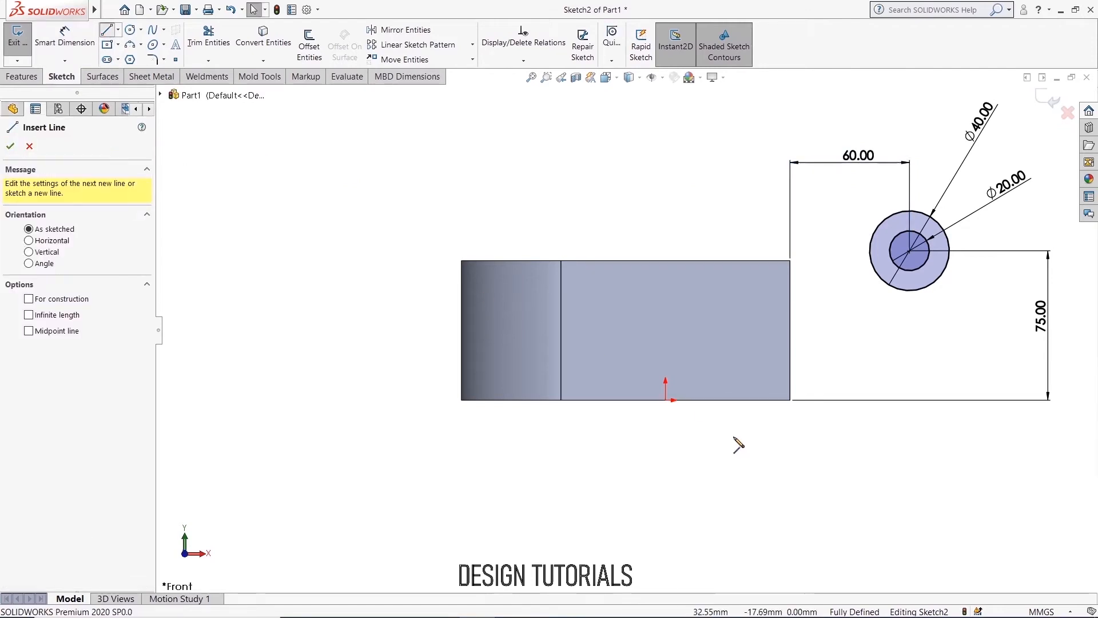
pyautogui.click(791, 400)
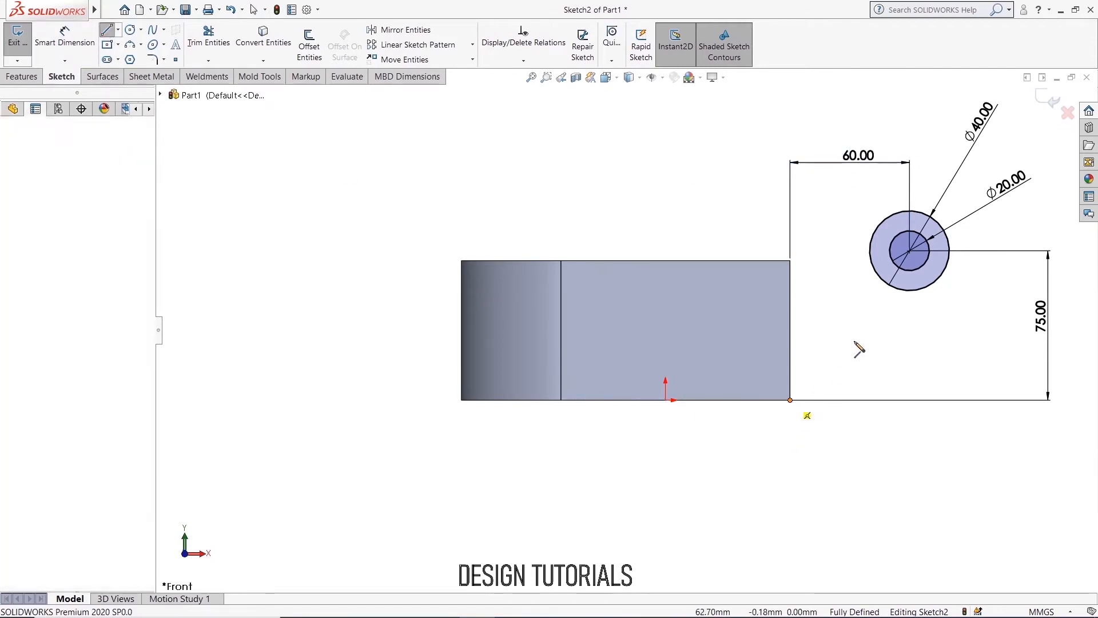
pyautogui.click(941, 289)
pyautogui.rightClick(939, 288)
pyautogui.click(974, 290)
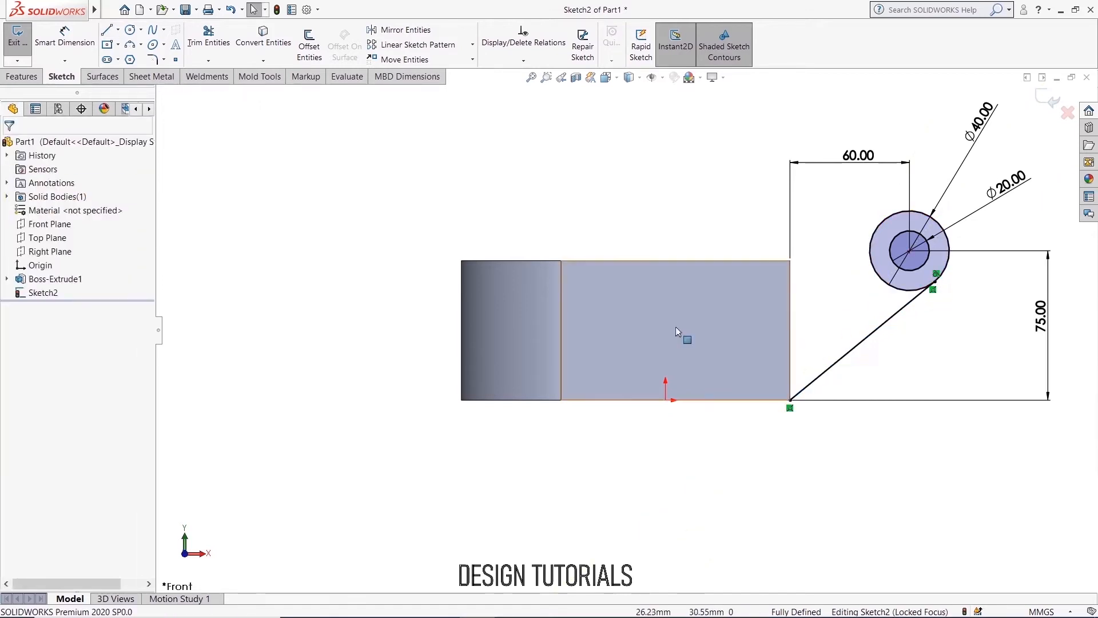
# - Draw a line from the body's upper right corner tangent to the upper side of the 40 mm circle
pyautogui.click(107, 30)
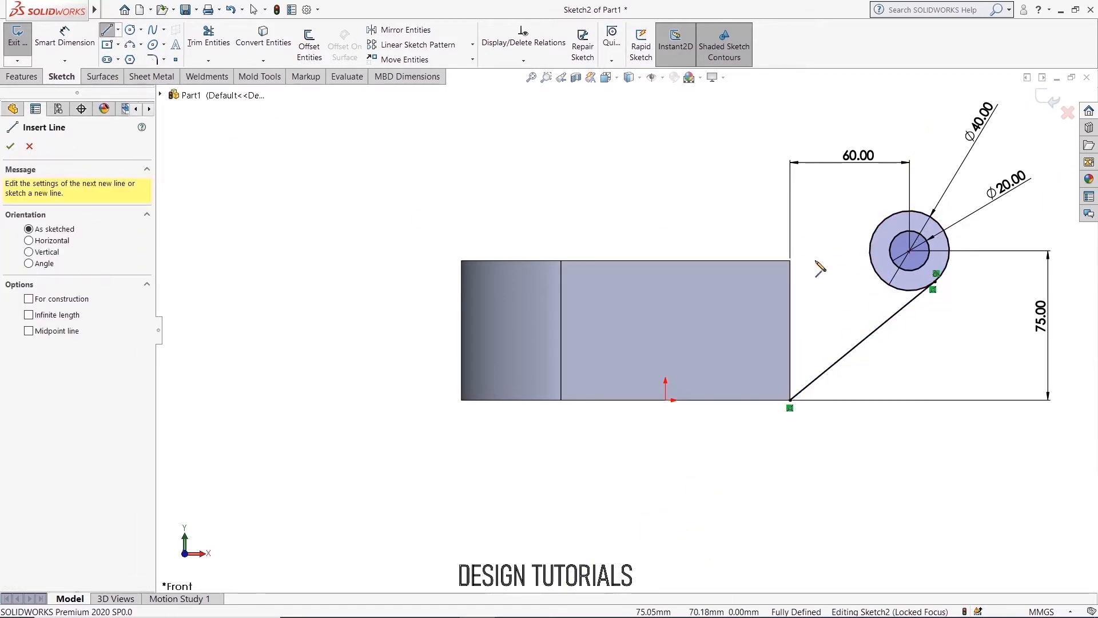
pyautogui.click(791, 262)
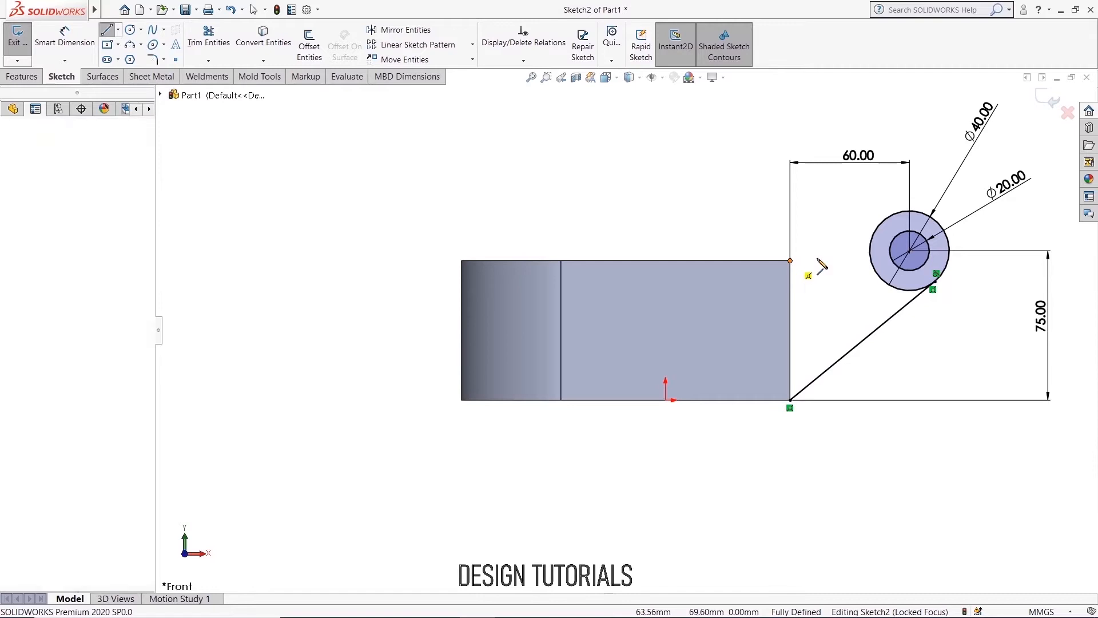
pyautogui.click(895, 216)
pyautogui.rightClick(895, 215)
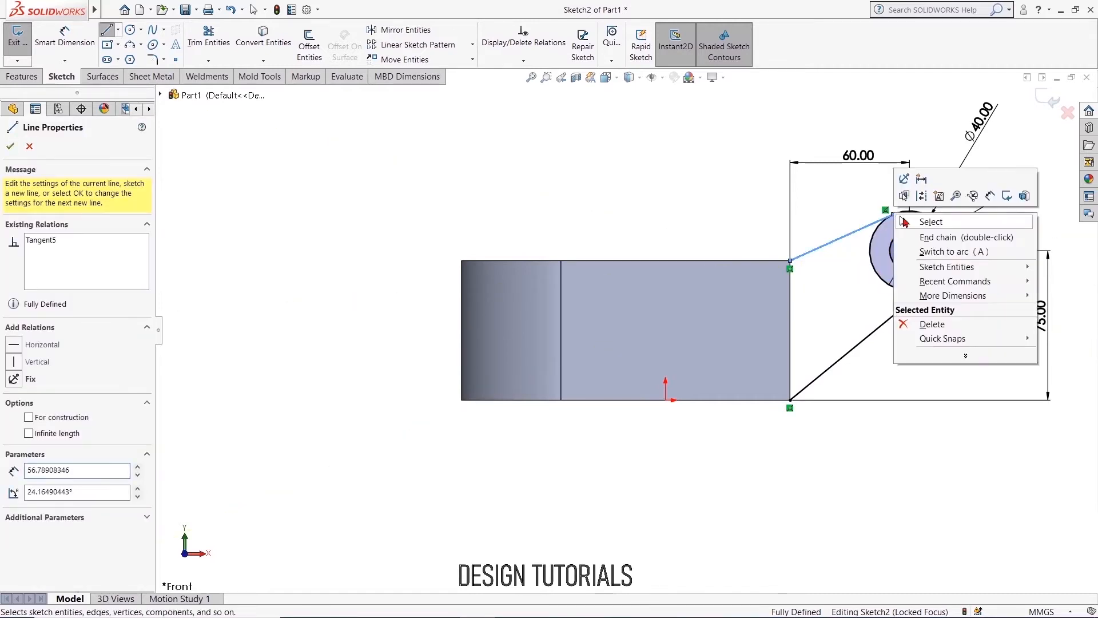
pyautogui.click(930, 222)
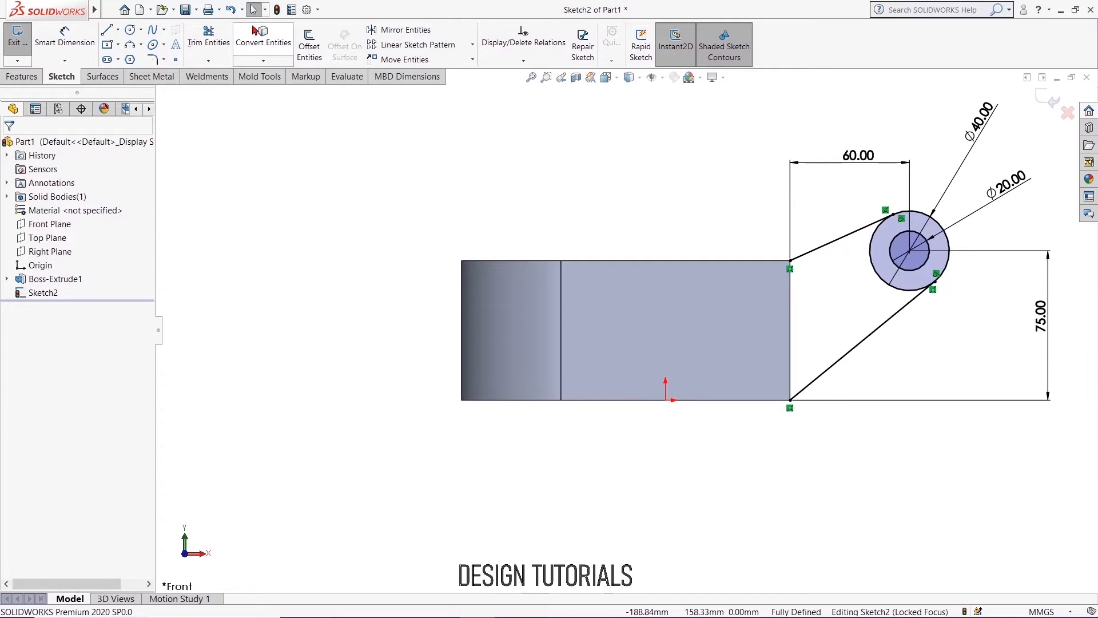
# - Convert the body's right vertical edge into the sketch and trim the 40 mm circle's arc between the two tangent lines
pyautogui.click(255, 31)
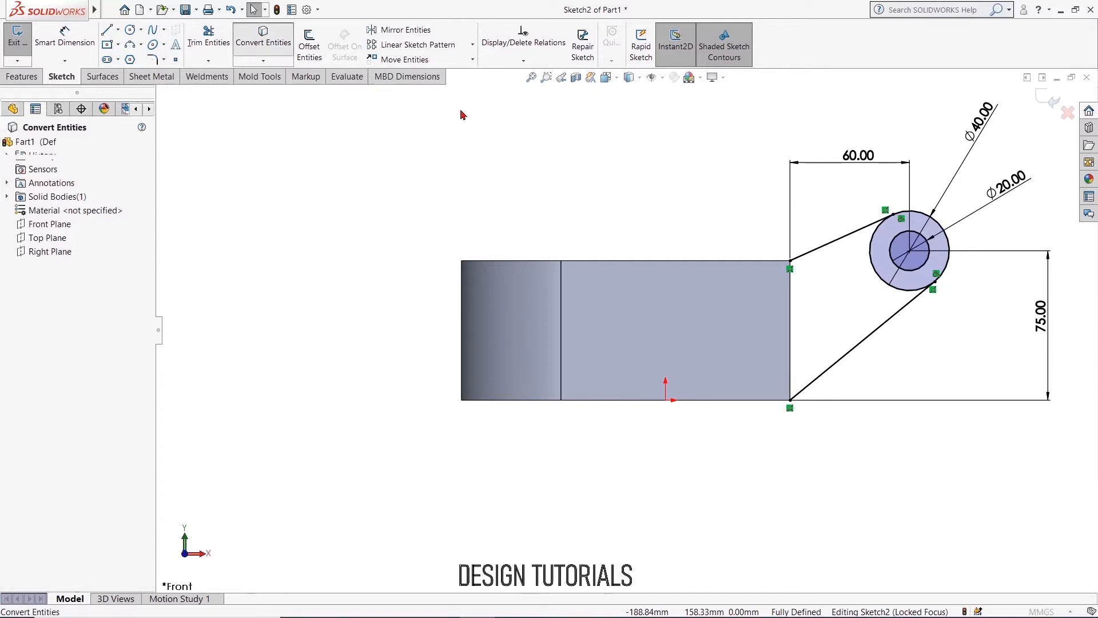
pyautogui.click(791, 309)
pyautogui.click(11, 146)
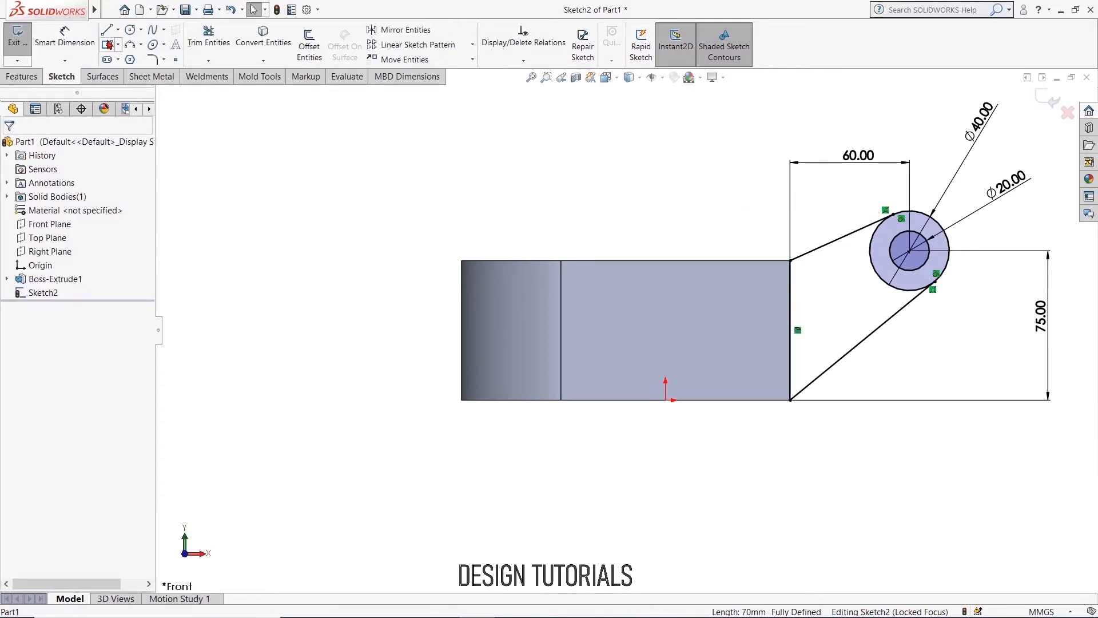
pyautogui.click(214, 38)
pyautogui.moveTo(844, 298); pyautogui.dragTo(876, 258)
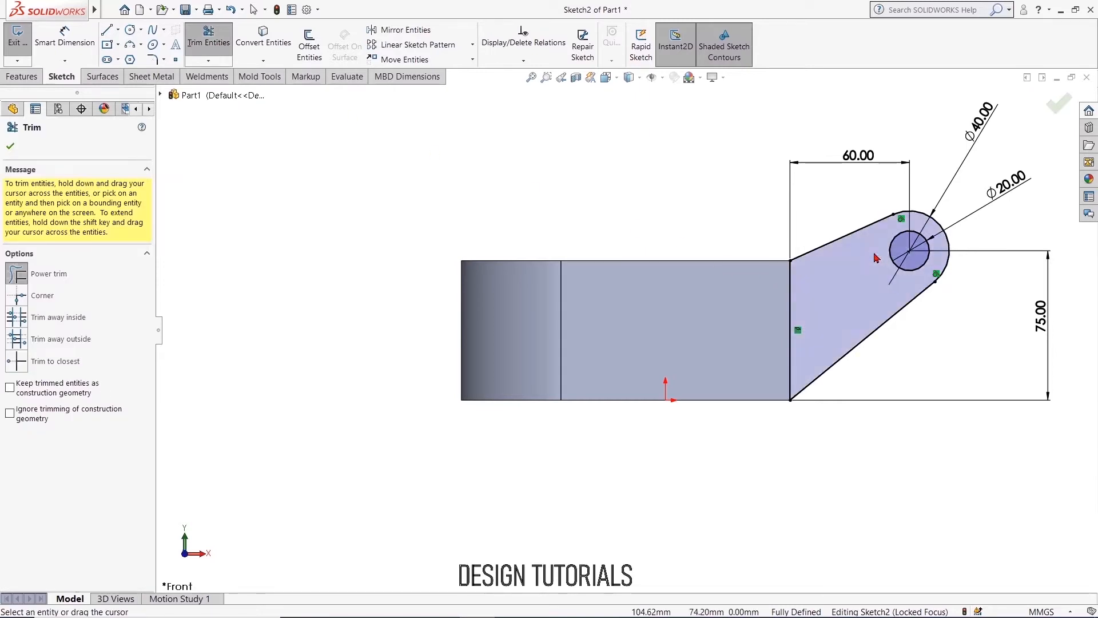
pyautogui.click(10, 147)
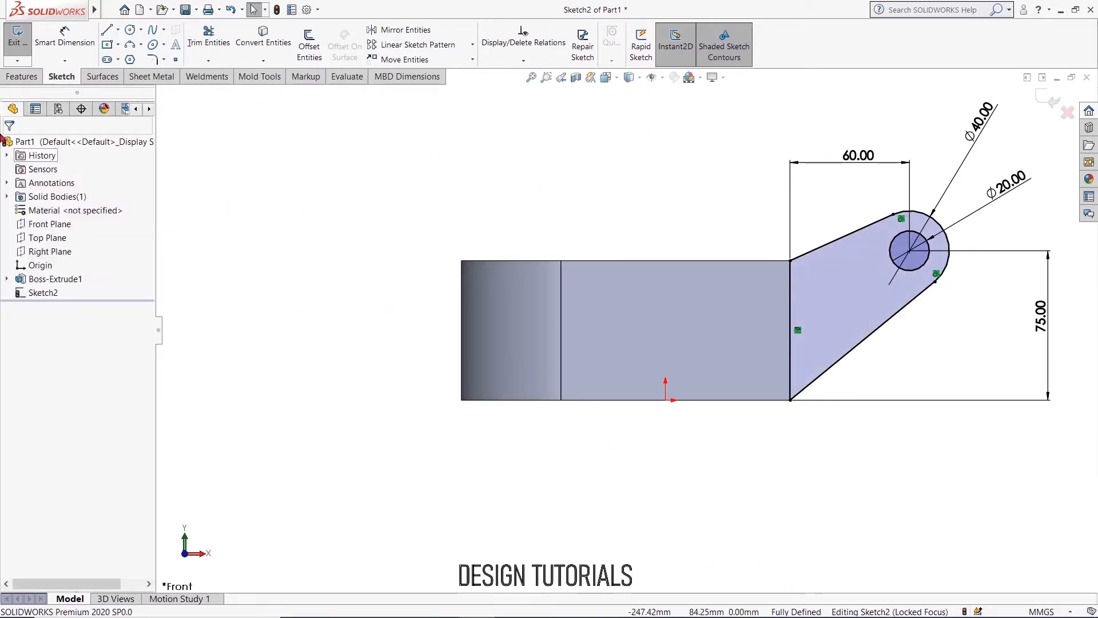
# - Extrude the lug profile as a 10 mm blind boss starting at a 10 mm offset from the sketch plane
pyautogui.click(21, 77)
pyautogui.click(23, 43)
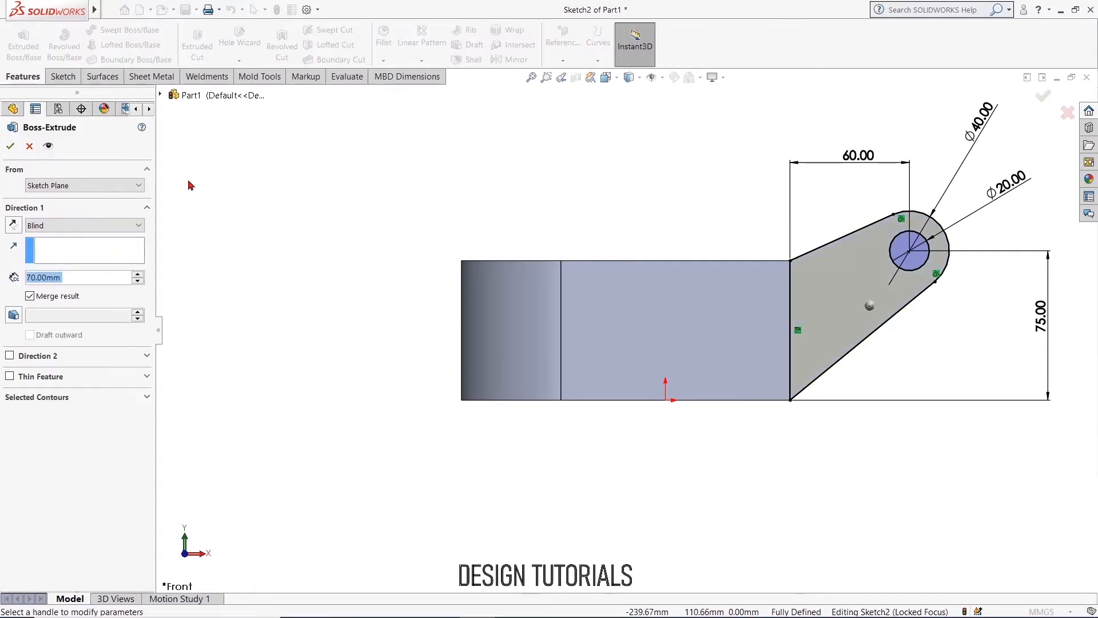
pyautogui.click(124, 186)
pyautogui.click(103, 227)
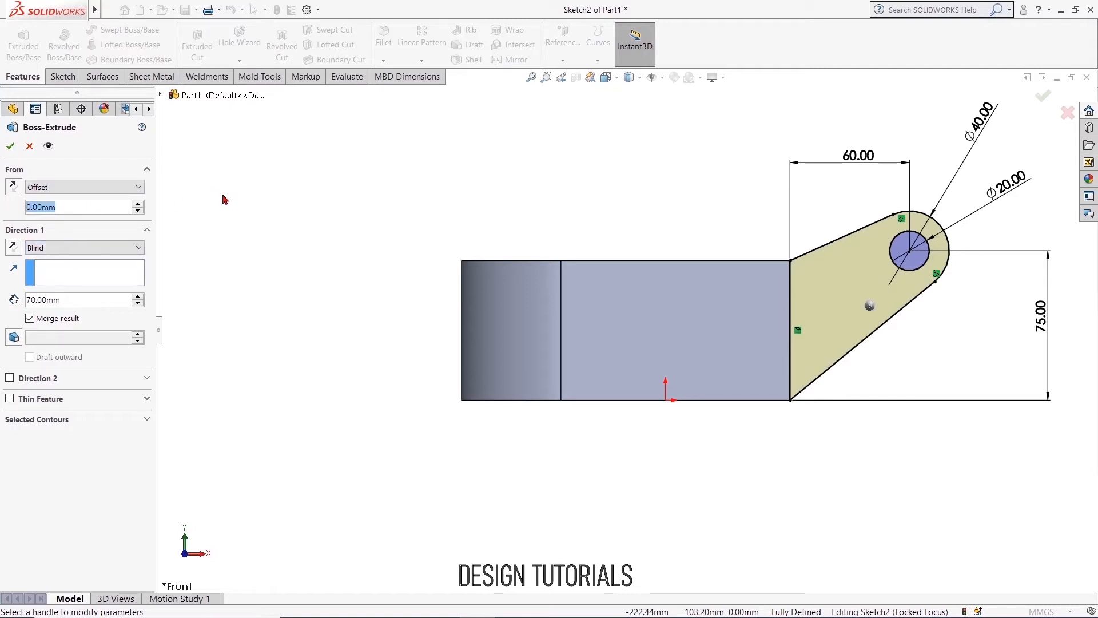
pyautogui.write('10')
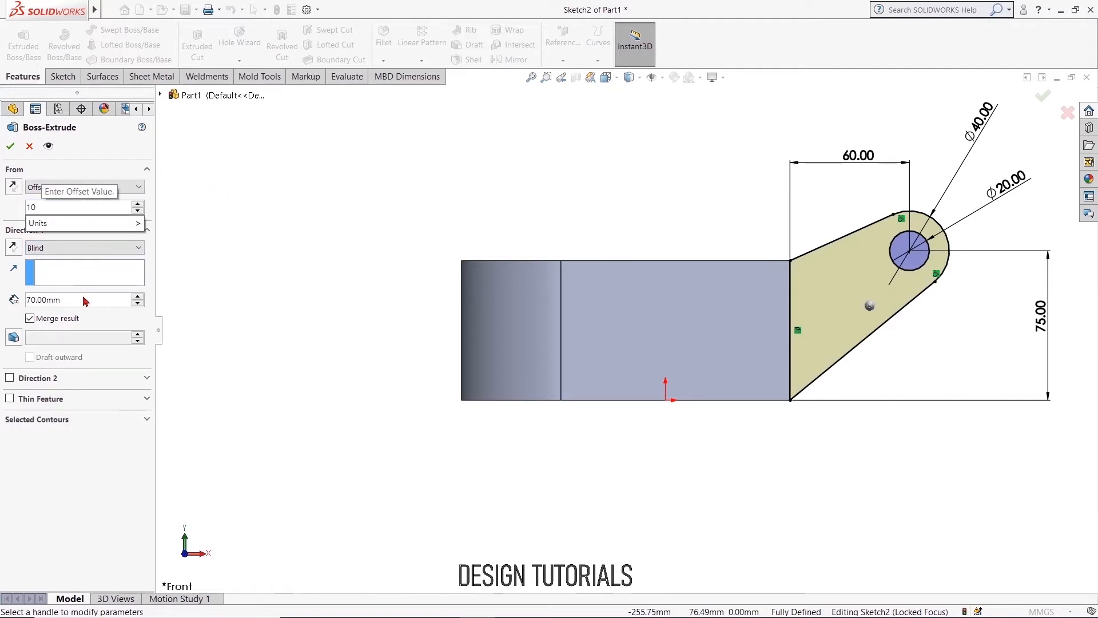
pyautogui.press('Return')
pyautogui.write('10')
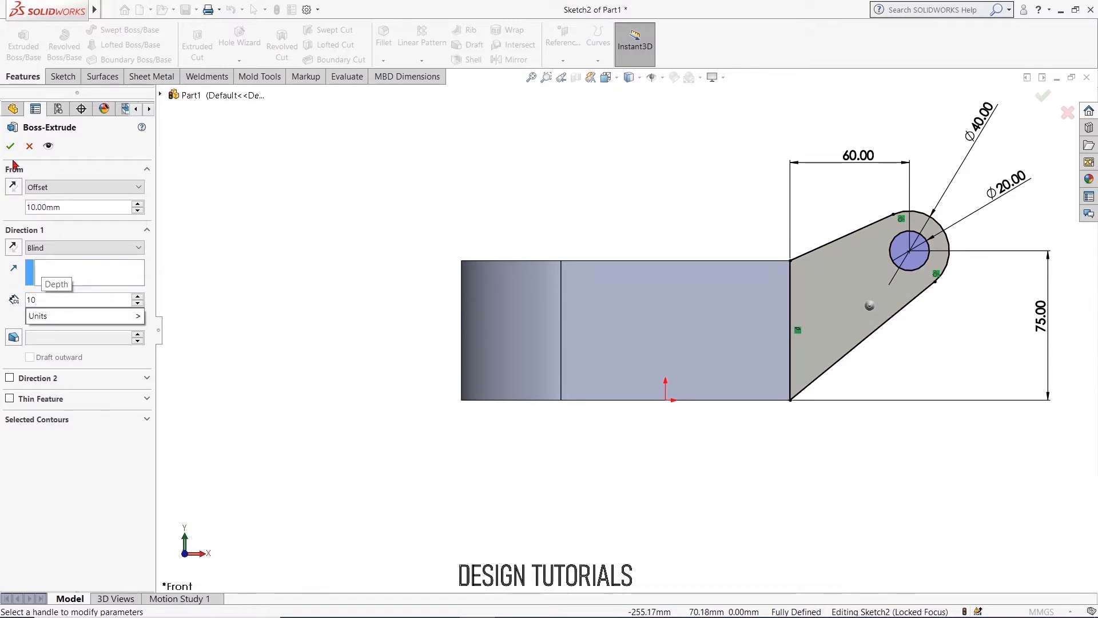
pyautogui.press('Return')
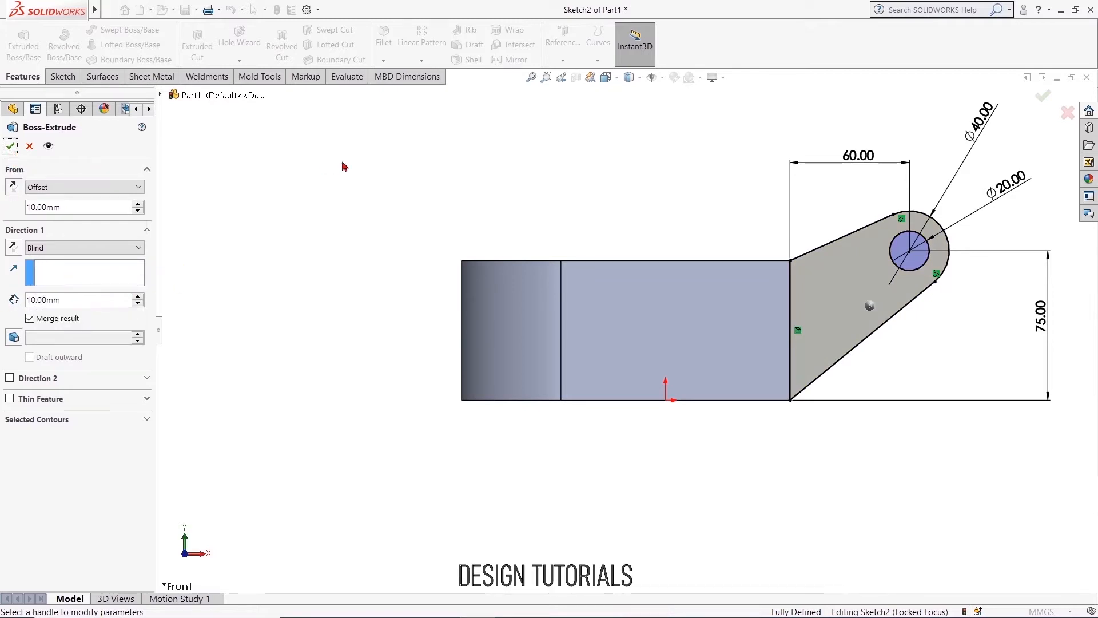
pyautogui.click(10, 147)
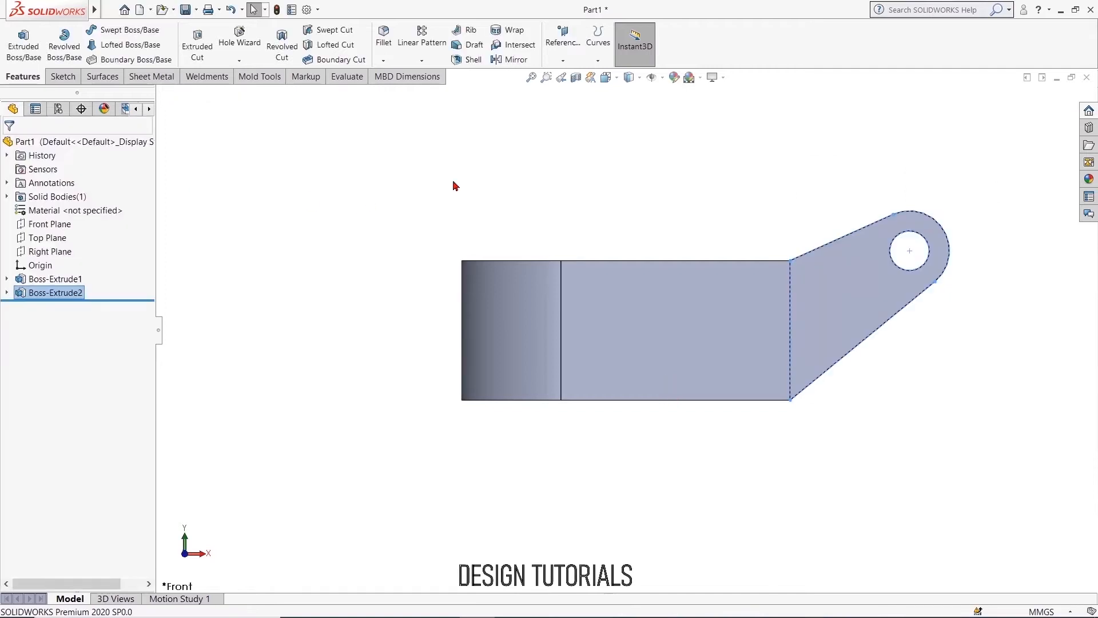
# - Start a sketch on the lug's front face and draw circles of 10 mm and 20 mm radius centred on its hole
pyautogui.moveTo(571, 170); pyautogui.dragTo(569, 229, button='middle')
pyautogui.click(832, 321)
pyautogui.click(870, 275)
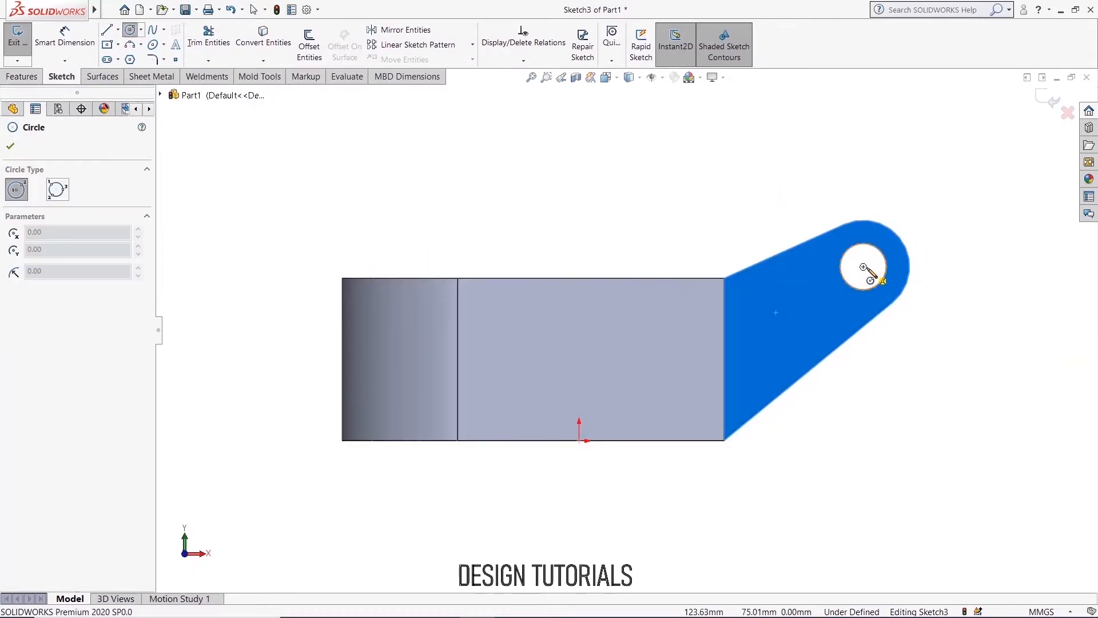
pyautogui.click(864, 267)
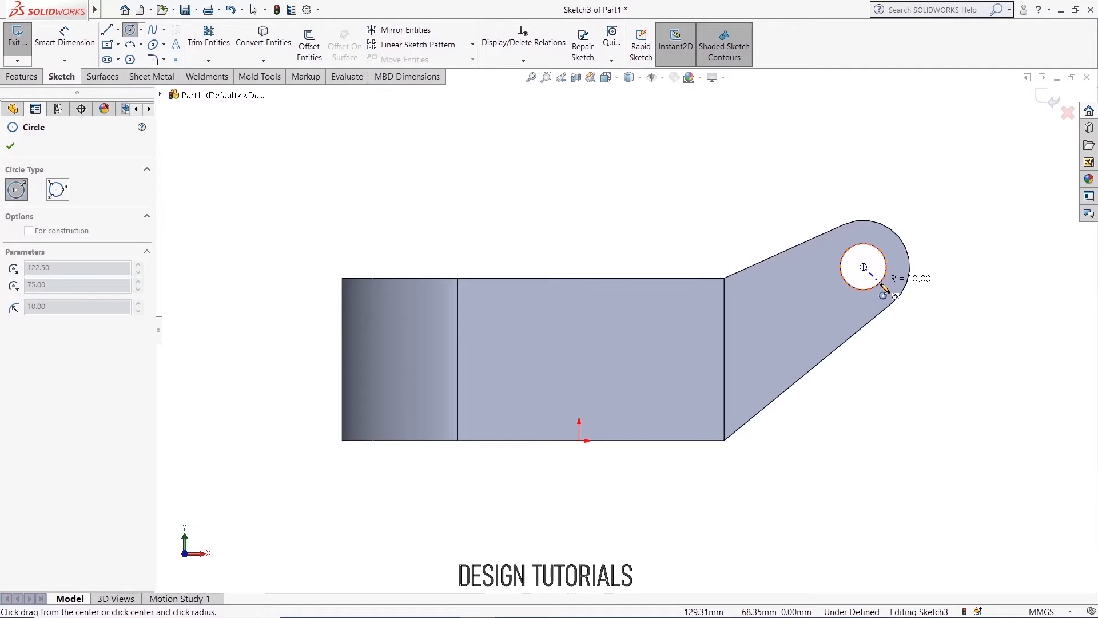
pyautogui.click(881, 284)
pyautogui.click(864, 267)
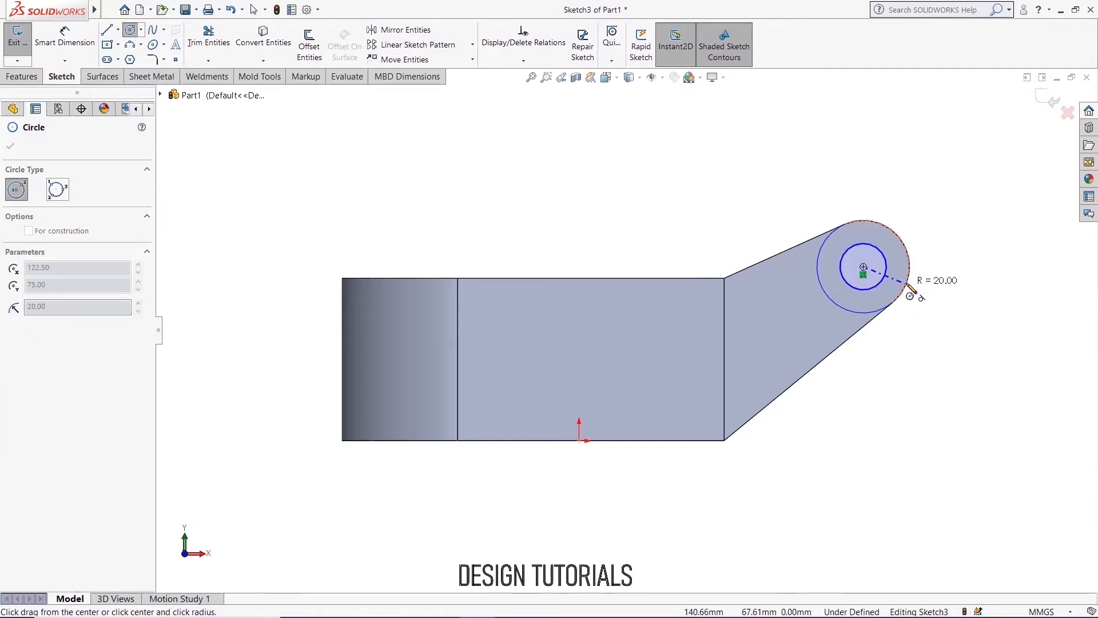
pyautogui.click(908, 280)
pyautogui.press('Escape')
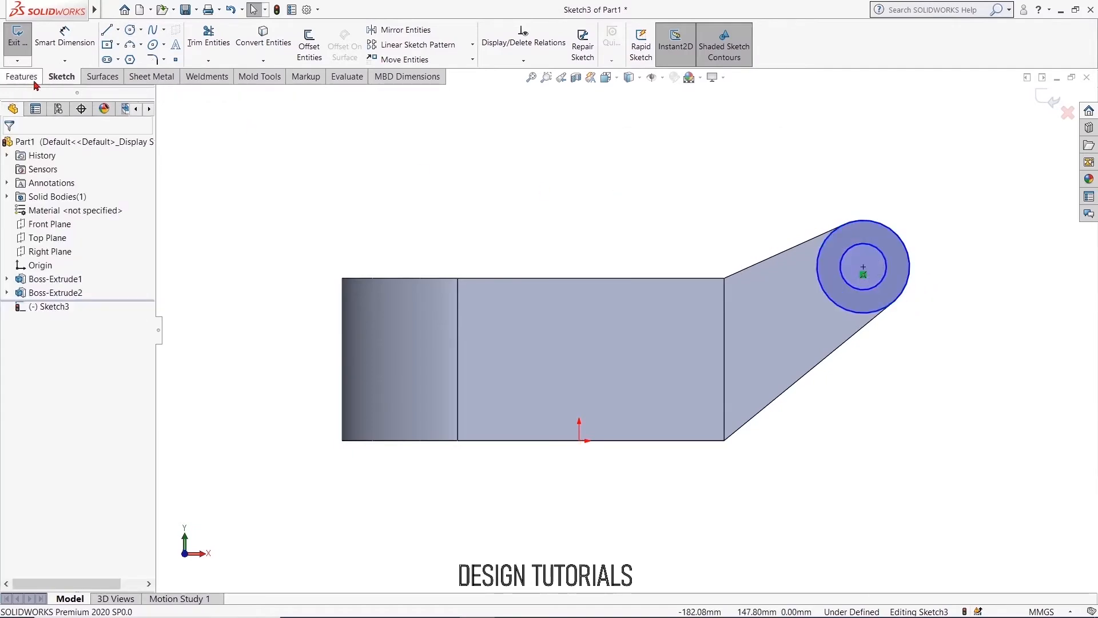
# - Extrude the ring between the two circles as a 5 mm blind boss merged with the lug
pyautogui.click(22, 76)
pyautogui.click(24, 40)
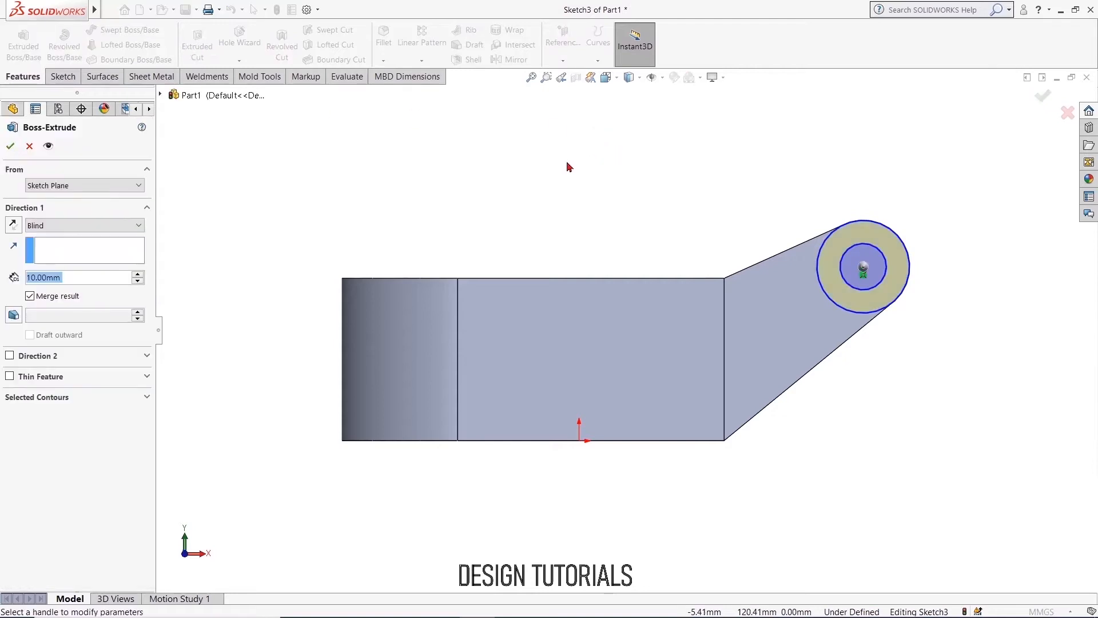
pyautogui.write('5')
pyautogui.press('Return')
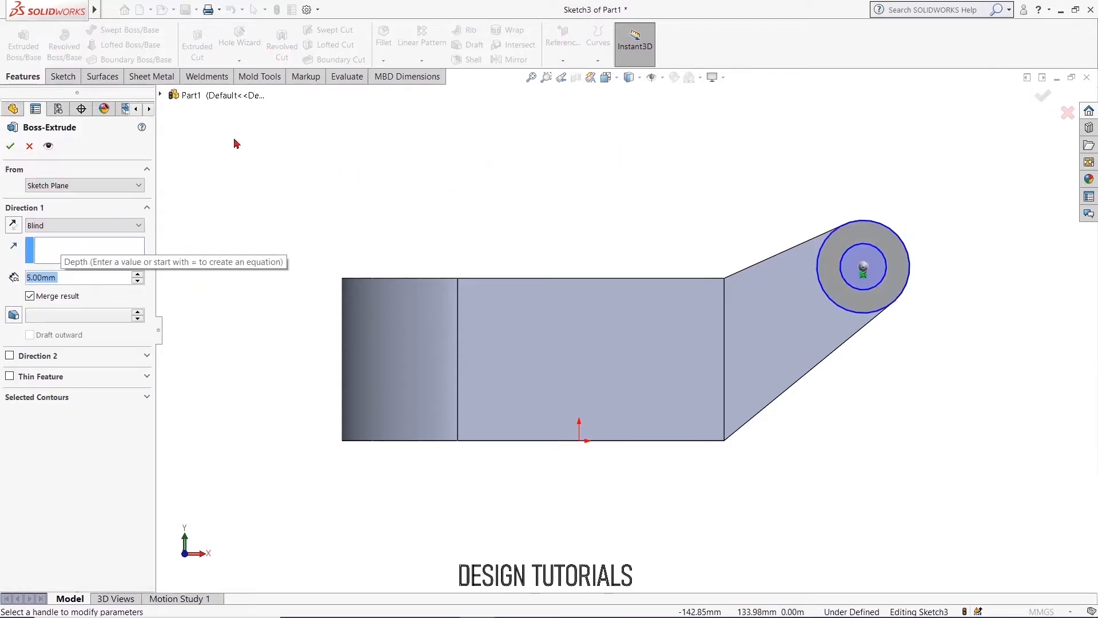
pyautogui.click(10, 146)
# - Mirror the lug and its ring boss about the Front Plane
pyautogui.moveTo(508, 199); pyautogui.dragTo(596, 181, button='middle')
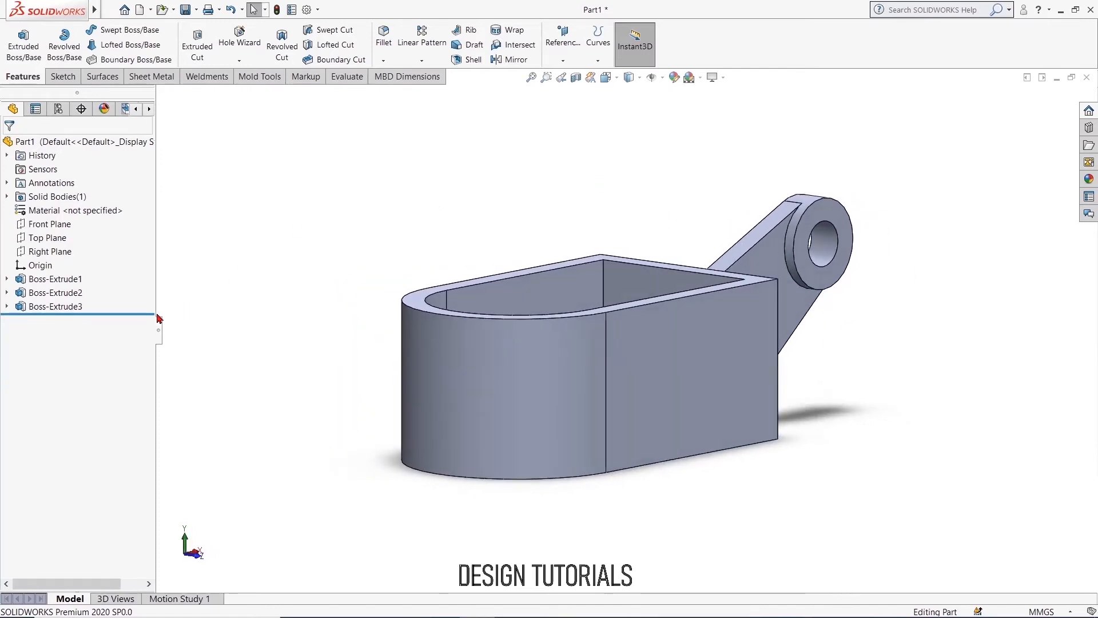
pyautogui.click(57, 307)
pyautogui.keyDown('ctrl'); pyautogui.click(60, 293); pyautogui.keyUp('ctrl')
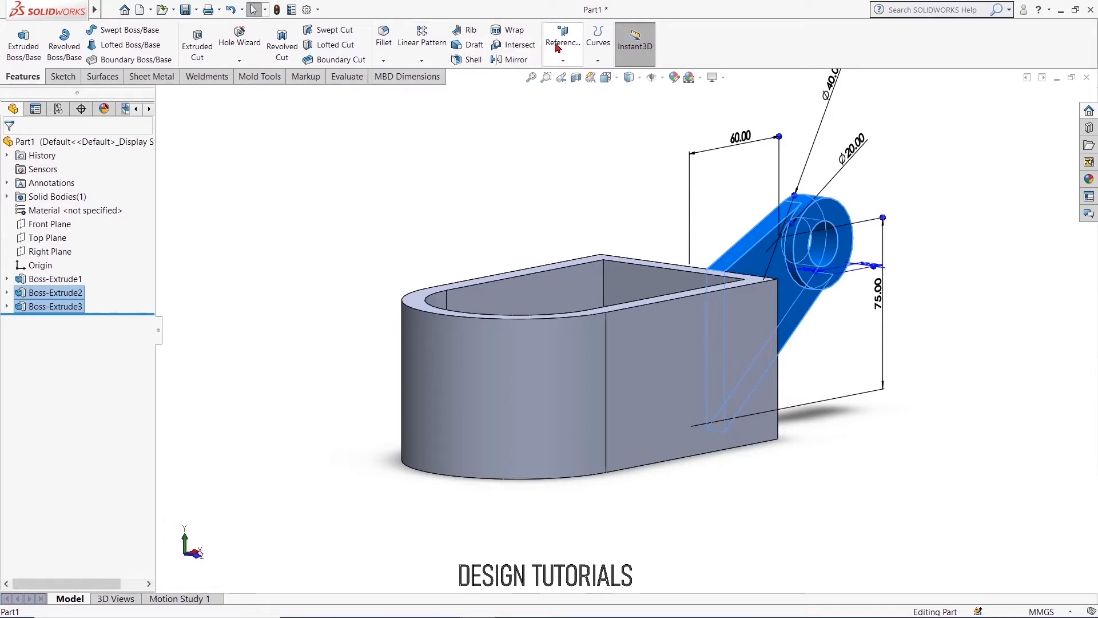
pyautogui.click(515, 59)
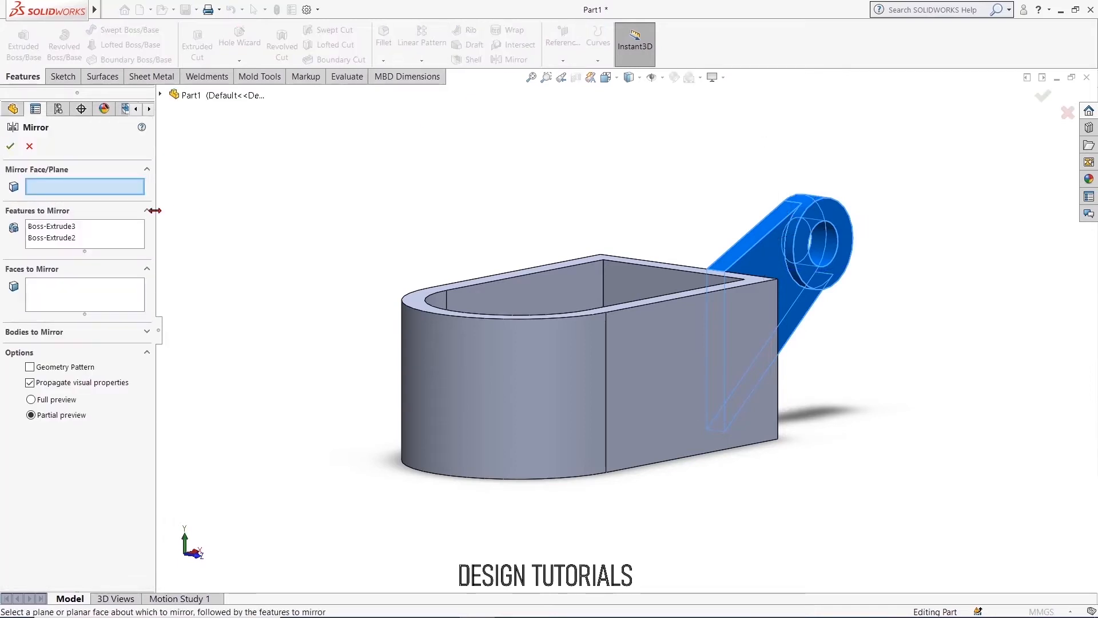
pyautogui.click(162, 95)
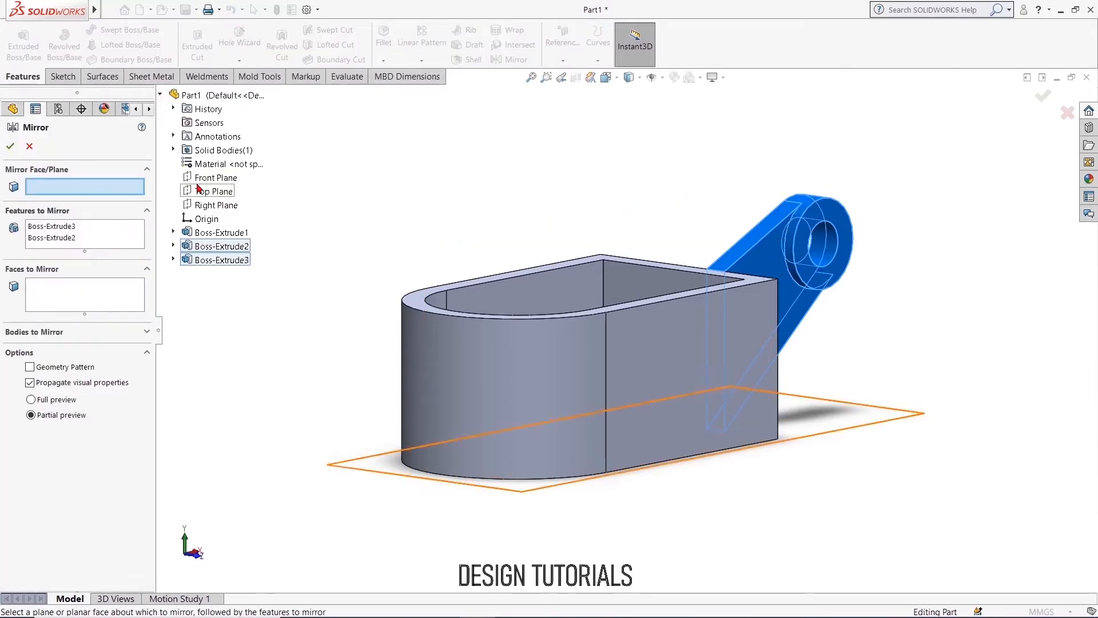
pyautogui.click(248, 181)
pyautogui.moveTo(373, 189); pyautogui.dragTo(414, 209, button='middle')
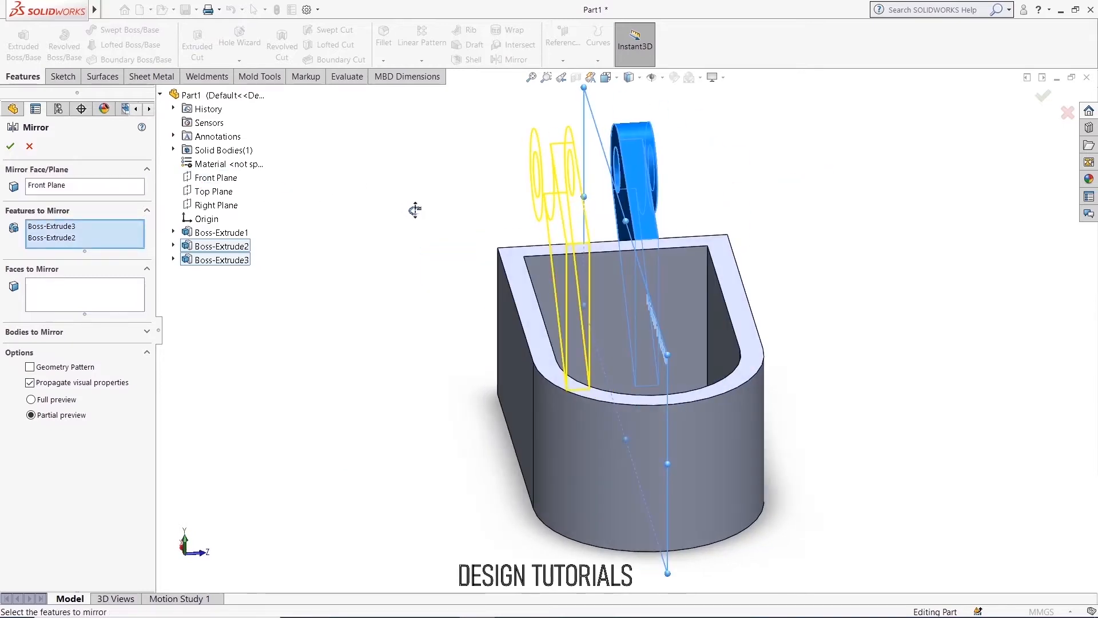
pyautogui.click(11, 146)
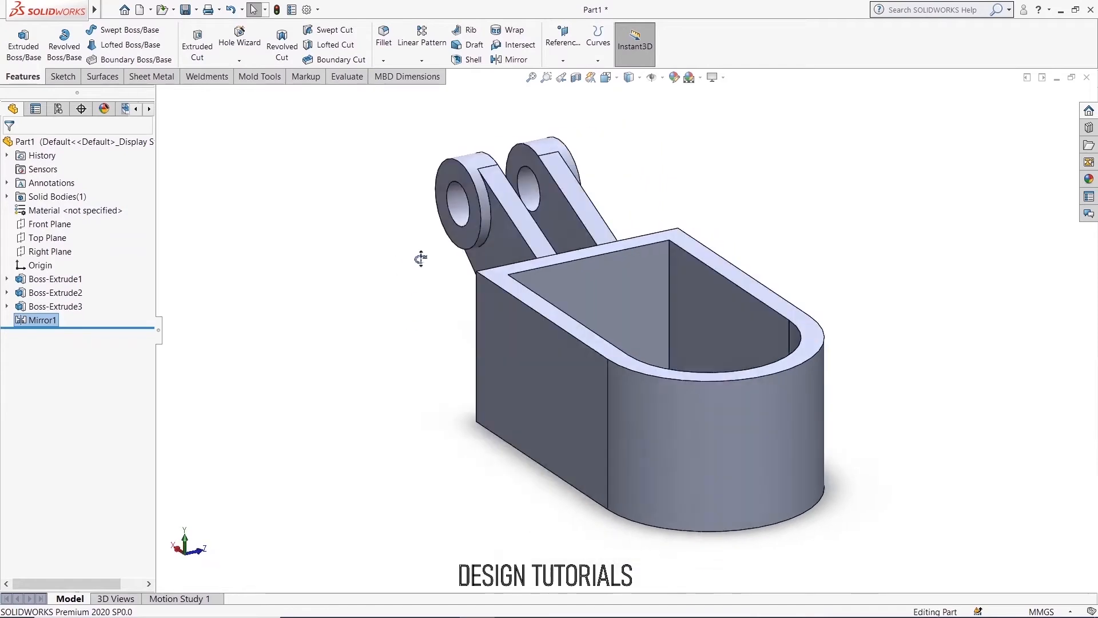
# - Start a sketch on the body's bottom face and draw a circle about 29.6 mm in diameter outside the long side, near the lug end
pyautogui.moveTo(491, 256); pyautogui.dragTo(736, 246, button='middle')
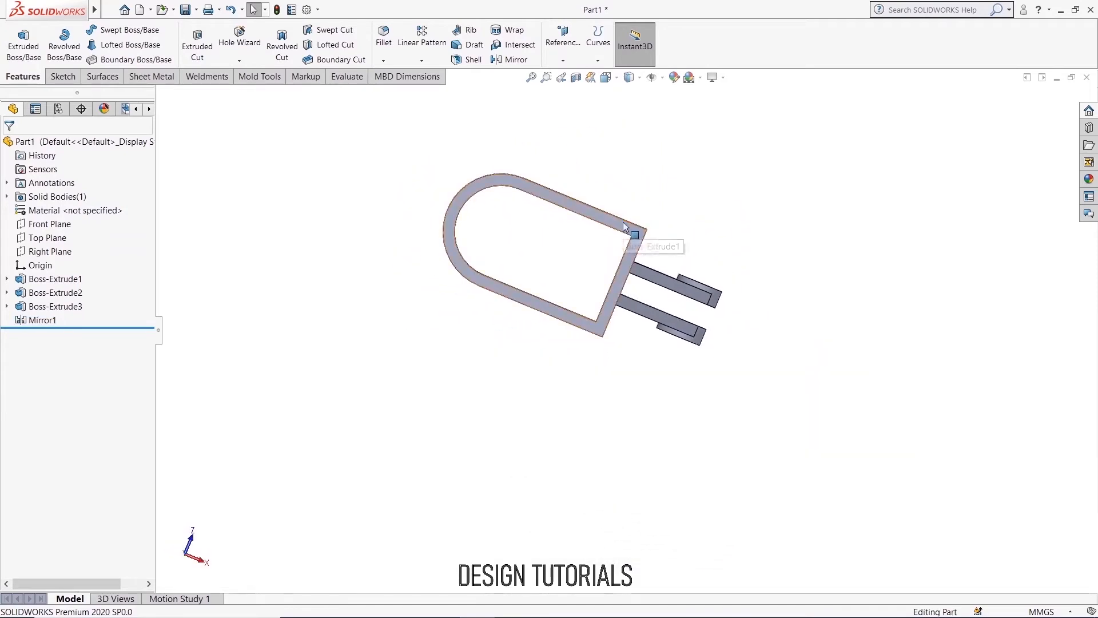
pyautogui.scroll(-5, 627, 232)
pyautogui.click(642, 263)
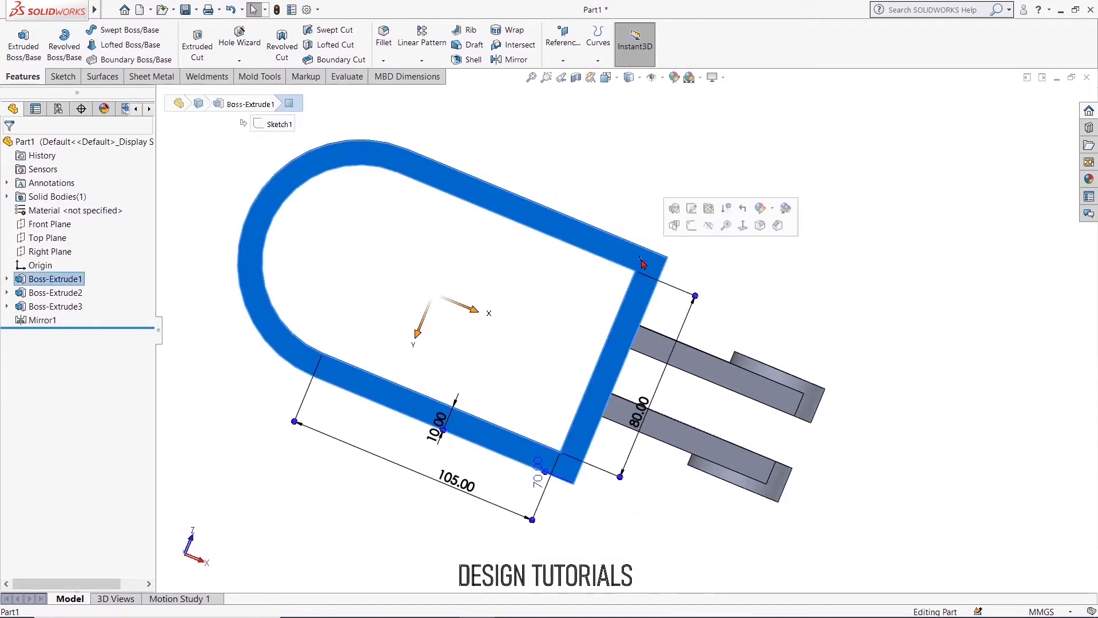
pyautogui.click(689, 241)
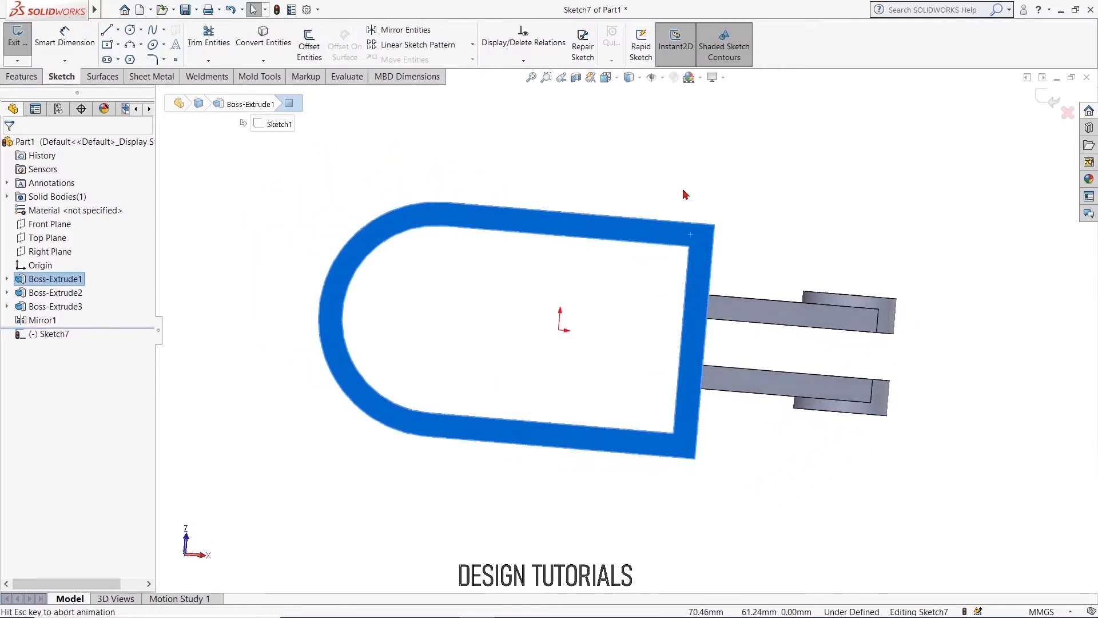
pyautogui.click(132, 31)
pyautogui.click(679, 126)
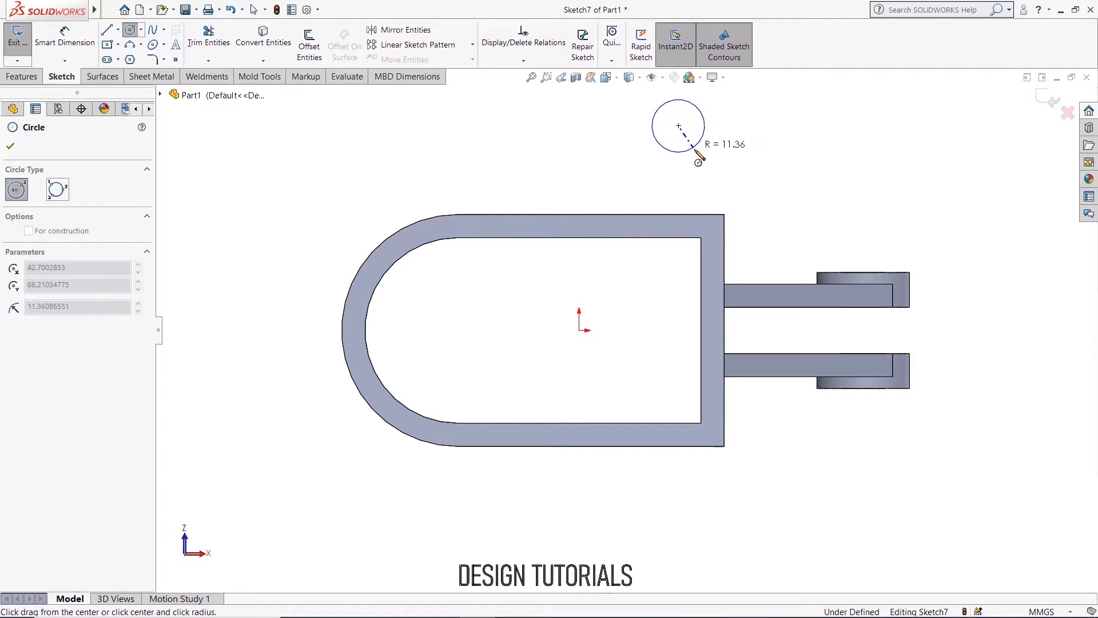
pyautogui.click(698, 155)
pyautogui.rightClick(697, 154)
pyautogui.click(719, 165)
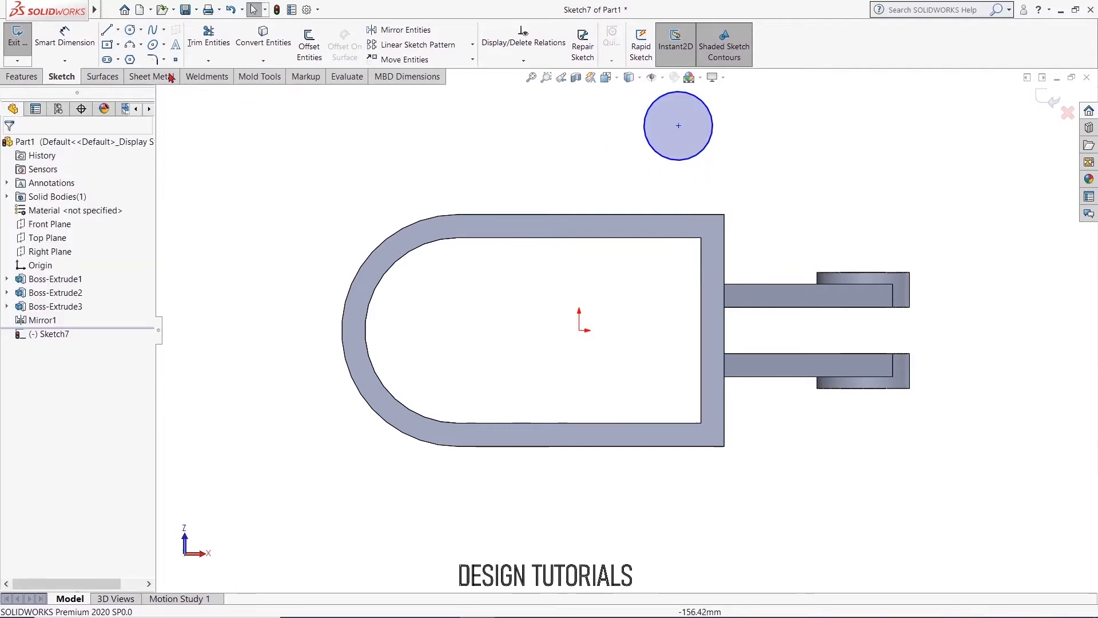
# - Dimension the new circle's diameter and set it to 30 mm
pyautogui.click(50, 42)
pyautogui.click(715, 127)
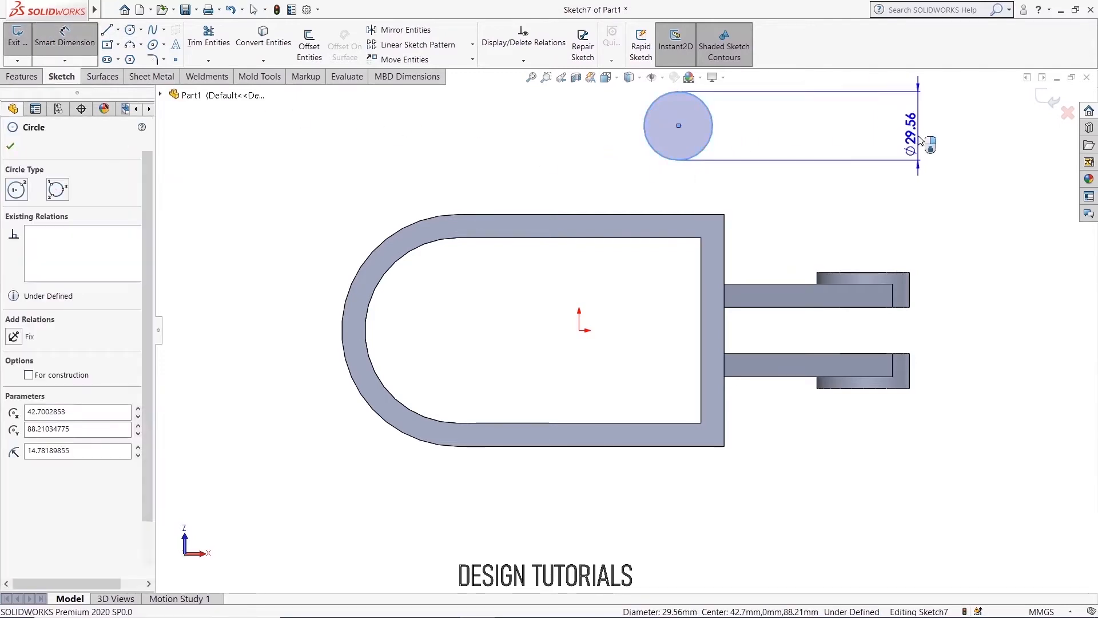
pyautogui.click(924, 142)
pyautogui.write('30')
pyautogui.press('Return')
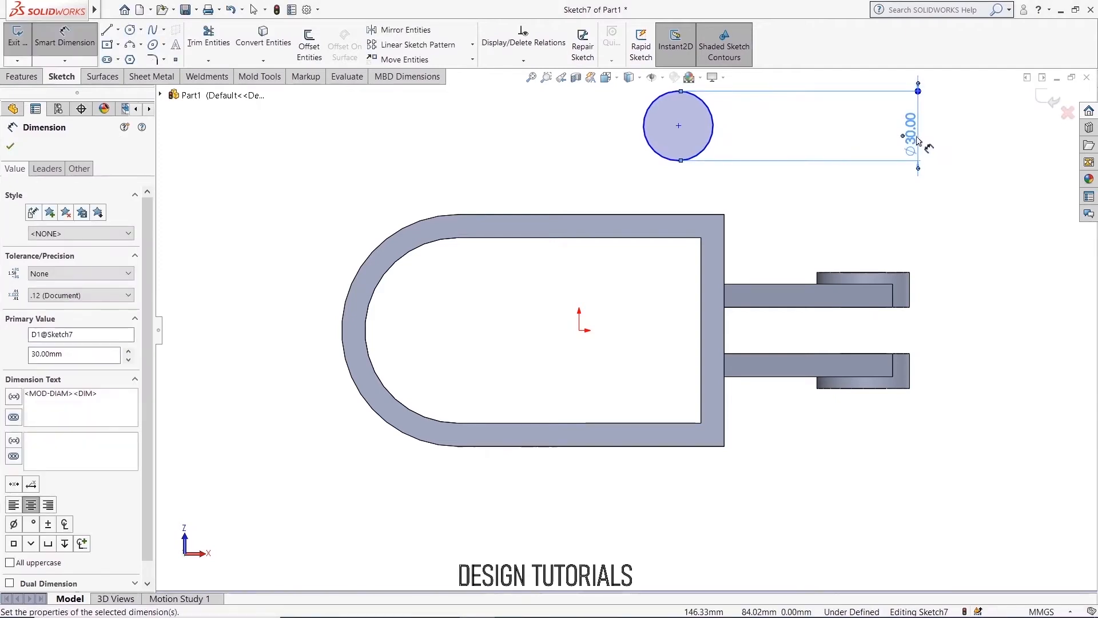
pyautogui.click(8, 148)
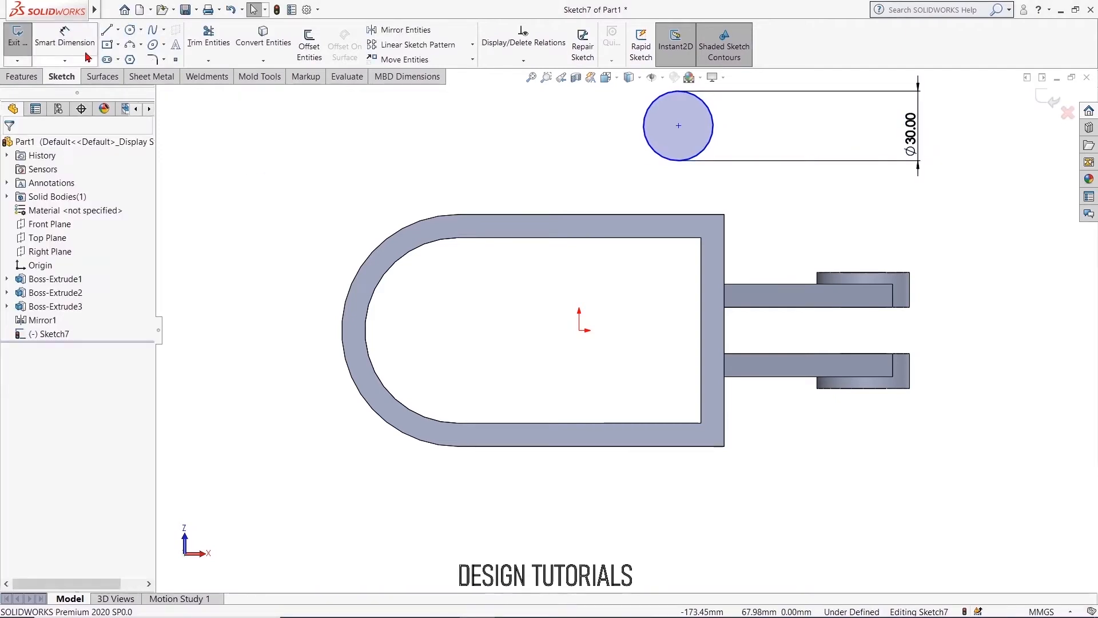
# - Draw one line from the body's upper right corner to the circle's right side and another from the middle of the upper edge to its left side
pyautogui.click(109, 30)
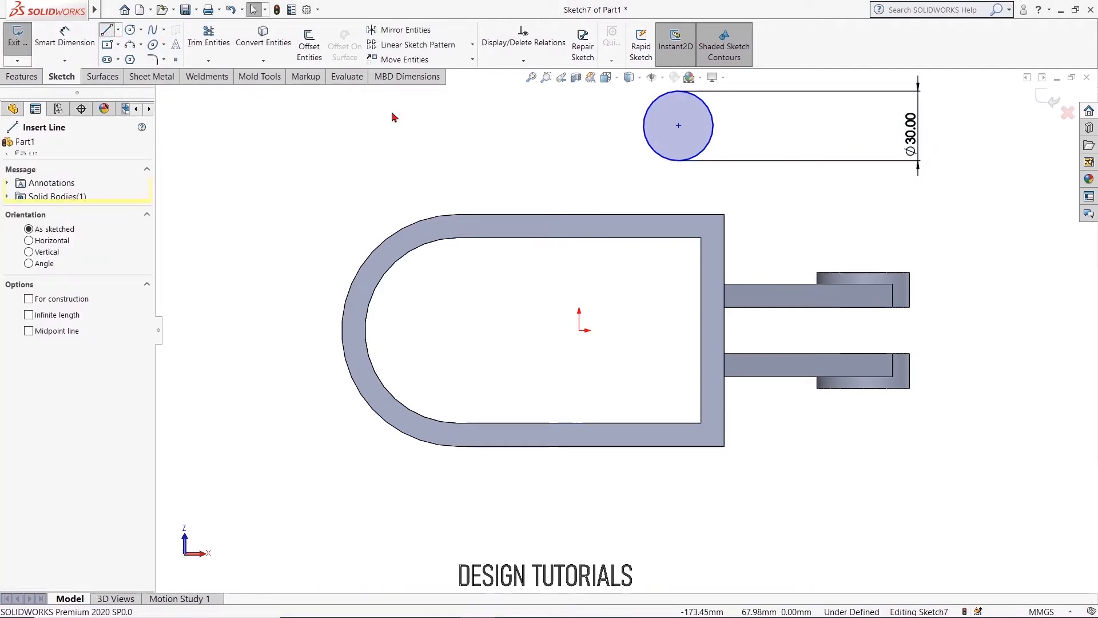
pyautogui.click(725, 214)
pyautogui.click(714, 132)
pyautogui.rightClick(715, 133)
pyautogui.click(722, 135)
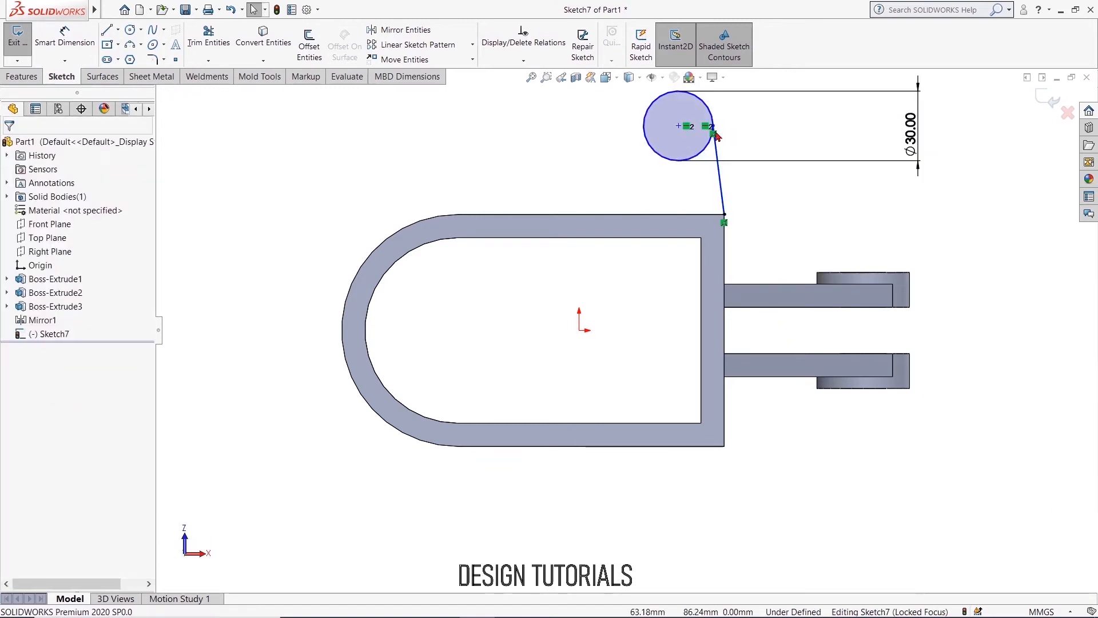
pyautogui.click(106, 30)
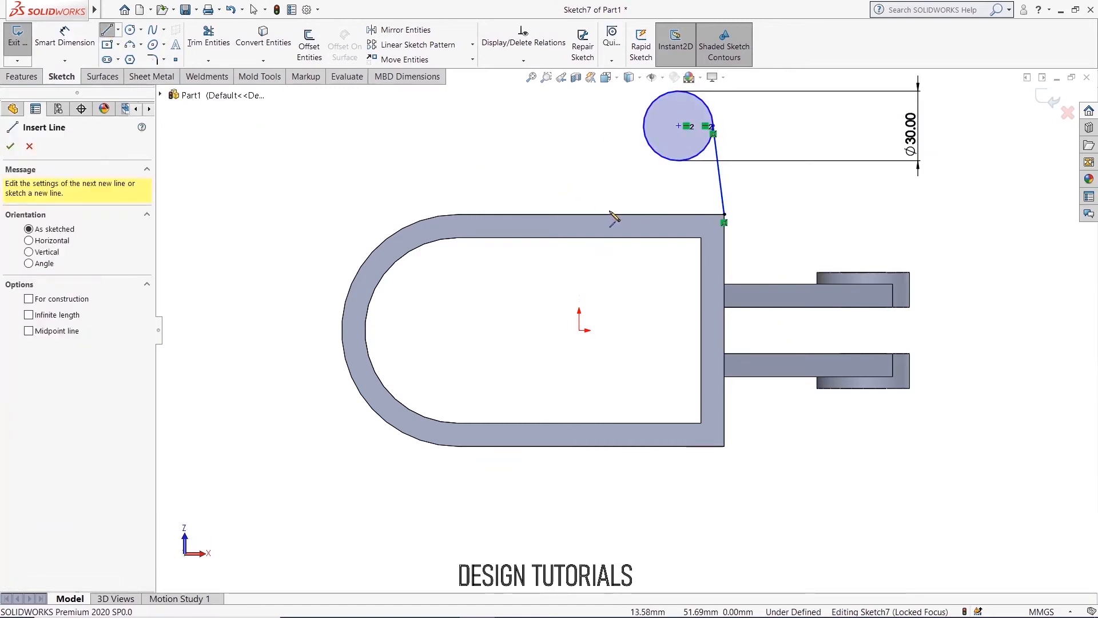
pyautogui.click(579, 215)
pyautogui.click(645, 116)
pyautogui.press('Escape')
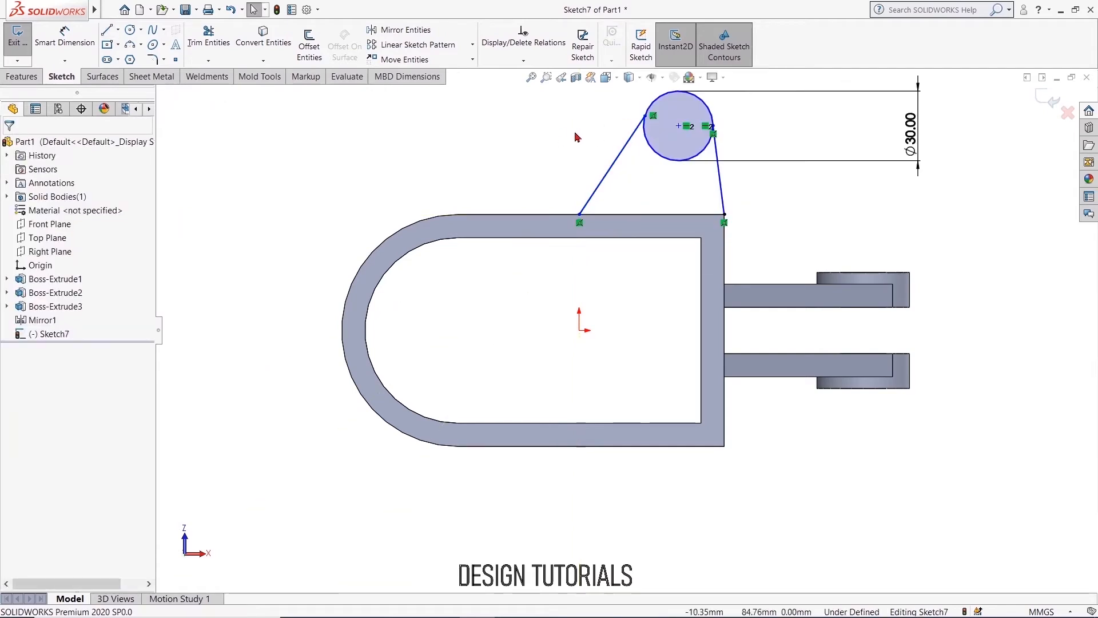
# - Add a vertical relation to the line between the body's corner and the circle
pyautogui.click(722, 177)
pyautogui.click(771, 137)
pyautogui.click(368, 206)
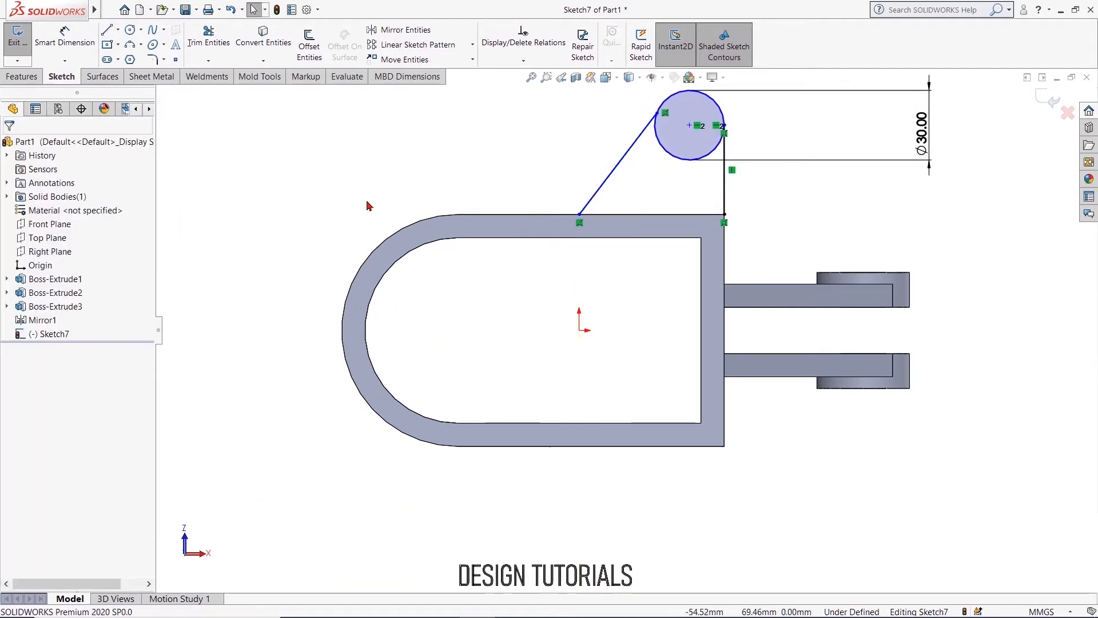
# - Dimension the horizontal distance from the sloped line's lower endpoint to the circle's centre as 40 mm
pyautogui.click(64, 36)
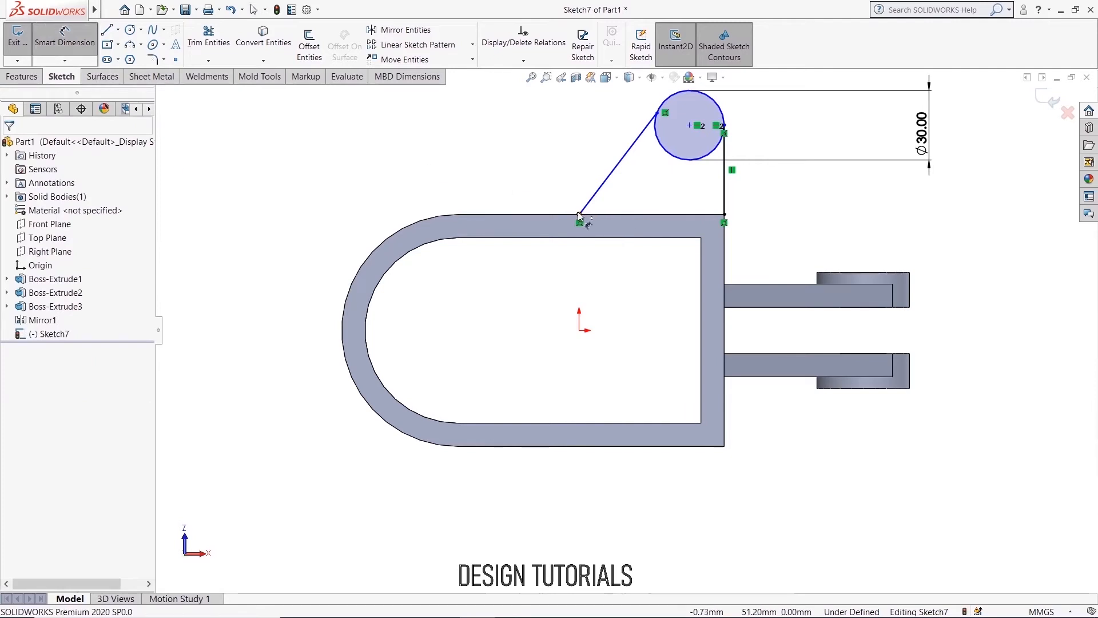
pyautogui.click(580, 215)
pyautogui.click(690, 126)
pyautogui.scroll(2, 635, 125)
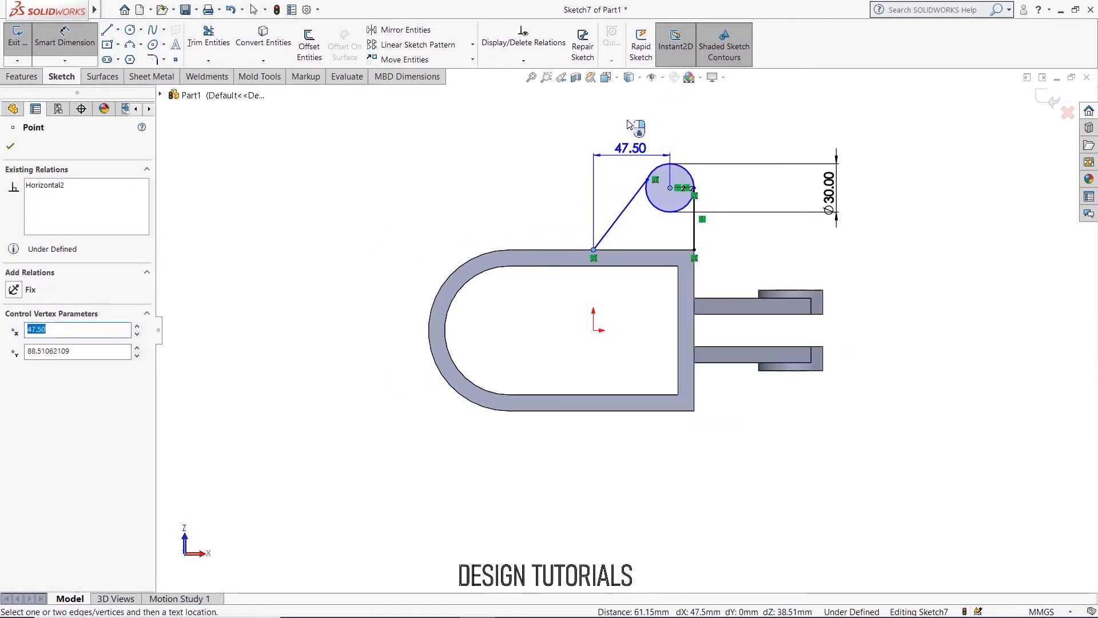
pyautogui.click(635, 121)
pyautogui.write('40')
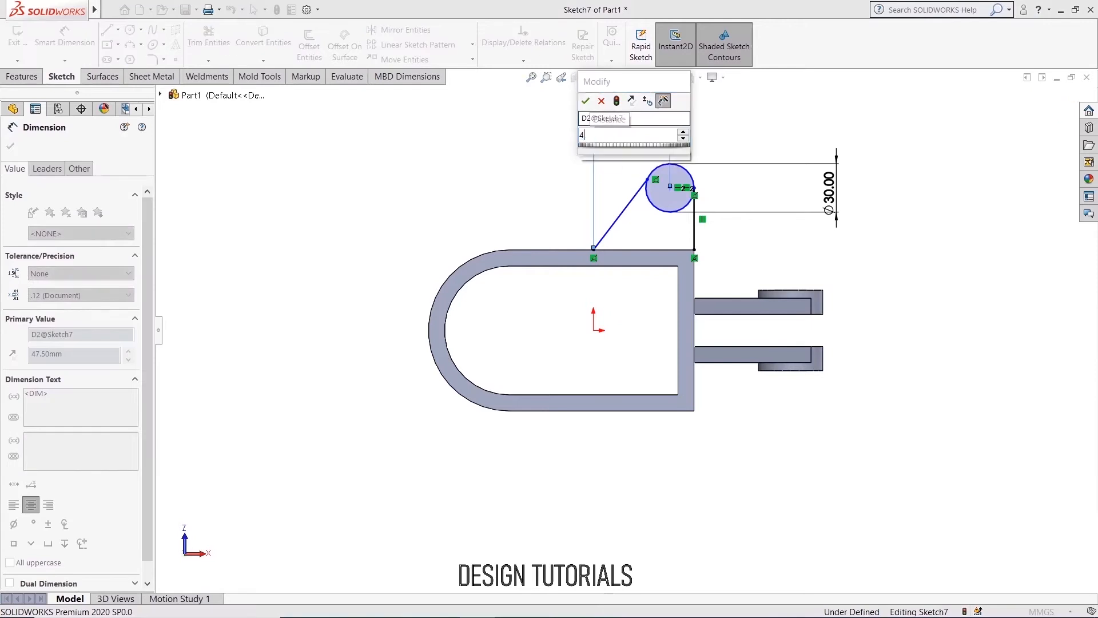
pyautogui.press('Return')
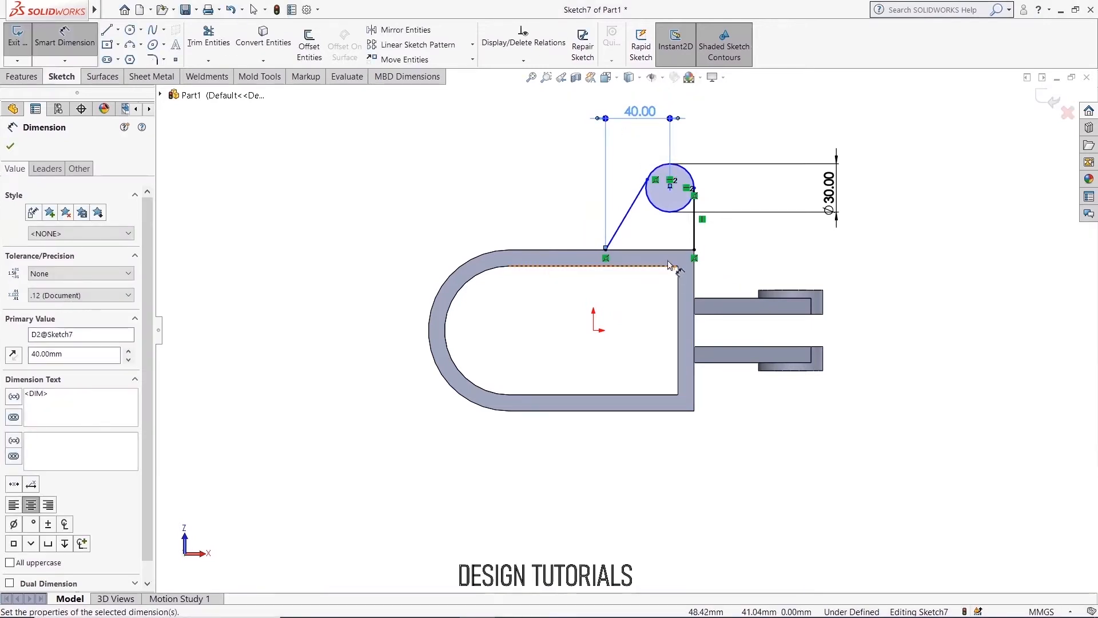
# - Dimension the distance from the body's upper edge to the circle's centre as 15 mm
pyautogui.click(671, 252)
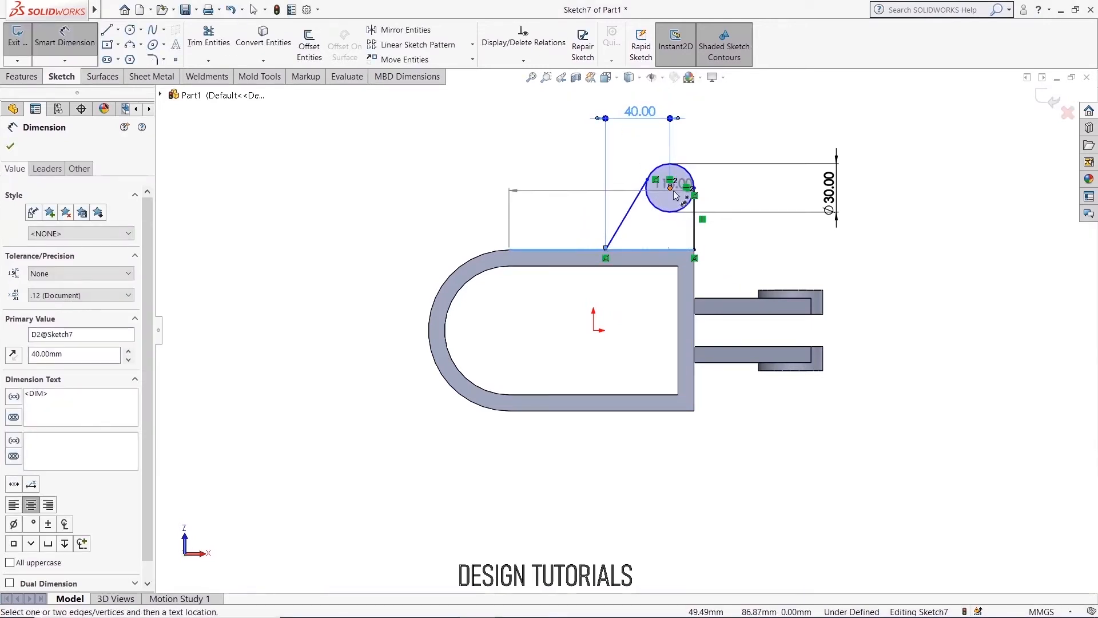
pyautogui.click(671, 187)
pyautogui.click(709, 208)
pyautogui.write('15')
pyautogui.press('Return')
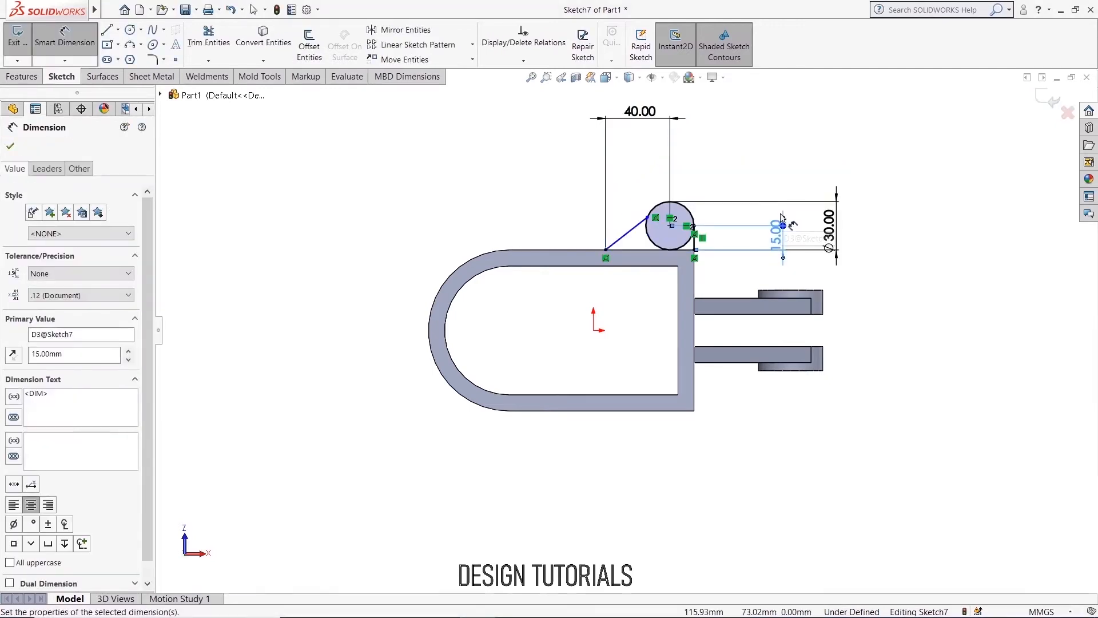
pyautogui.click(10, 146)
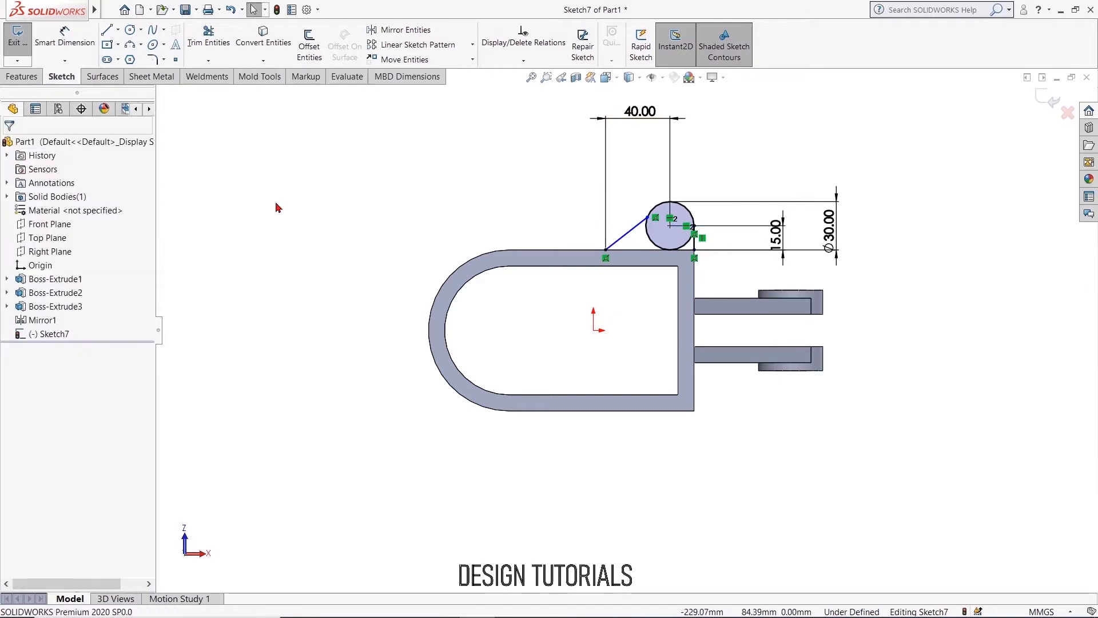
# - Make the sloped line tangent to the 30 mm circle
pyautogui.scroll(-8, 658, 223)
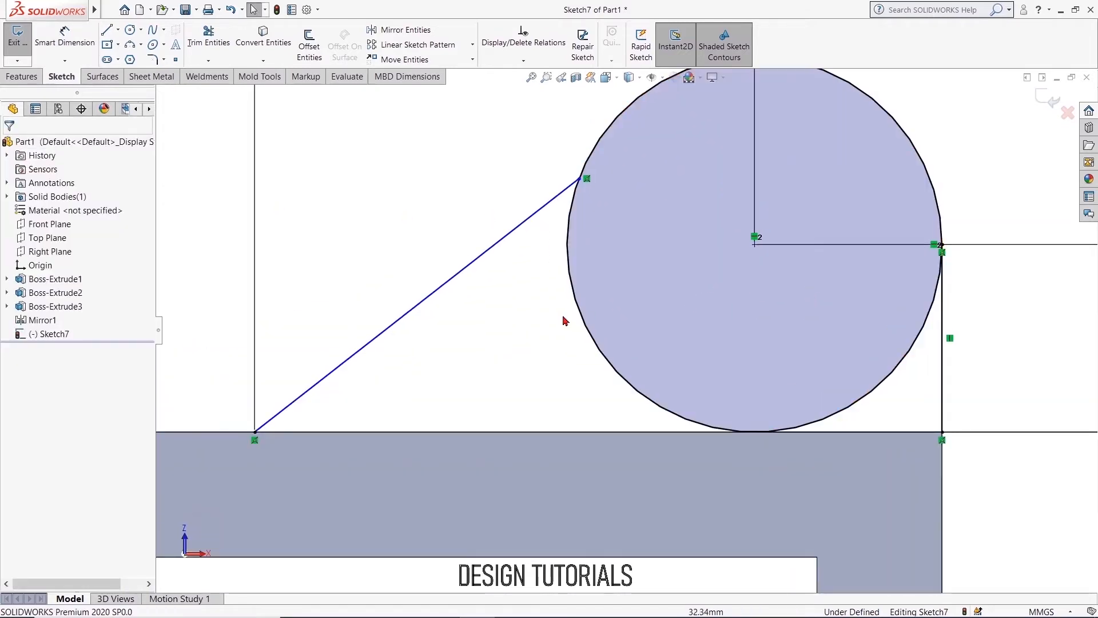
pyautogui.click(520, 225)
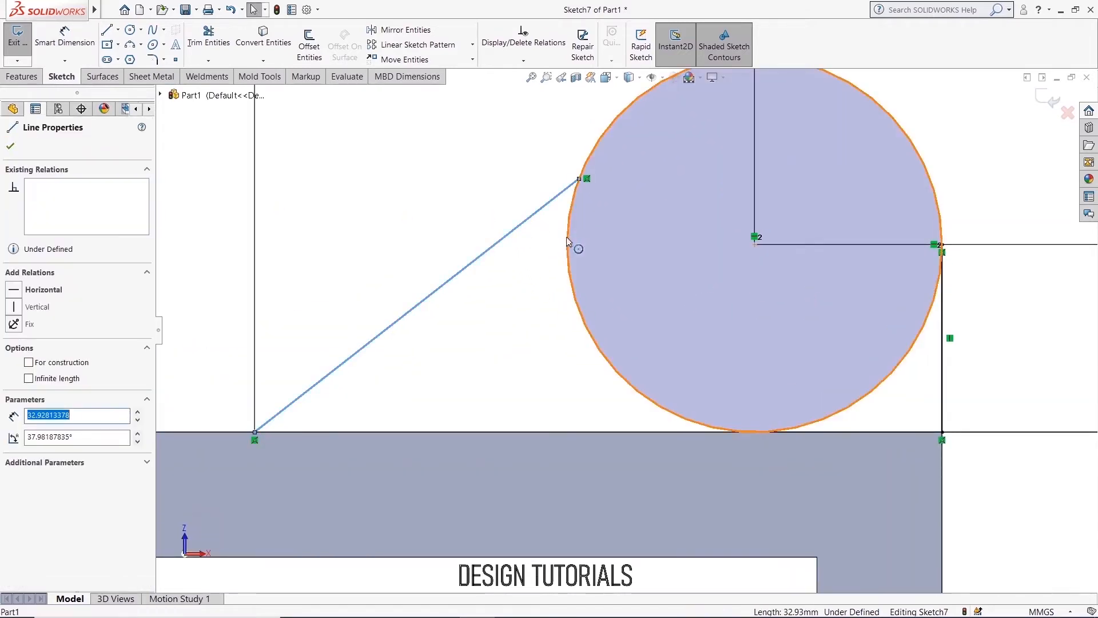
pyautogui.keyDown('ctrl'); pyautogui.click(568, 243); pyautogui.keyUp('ctrl')
pyautogui.click(13, 348)
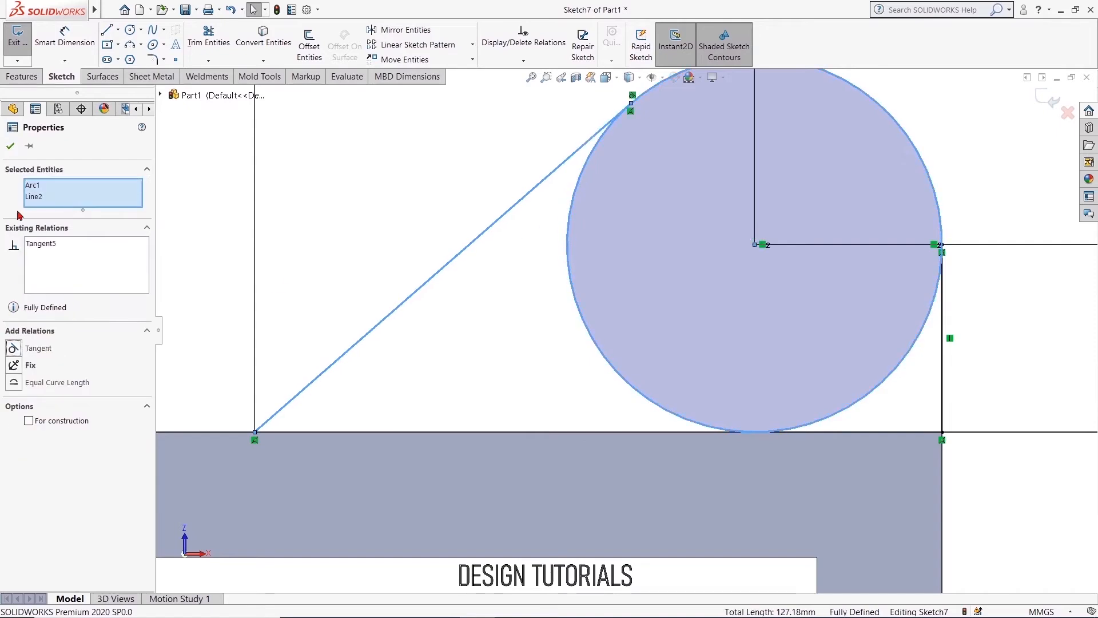
pyautogui.click(10, 146)
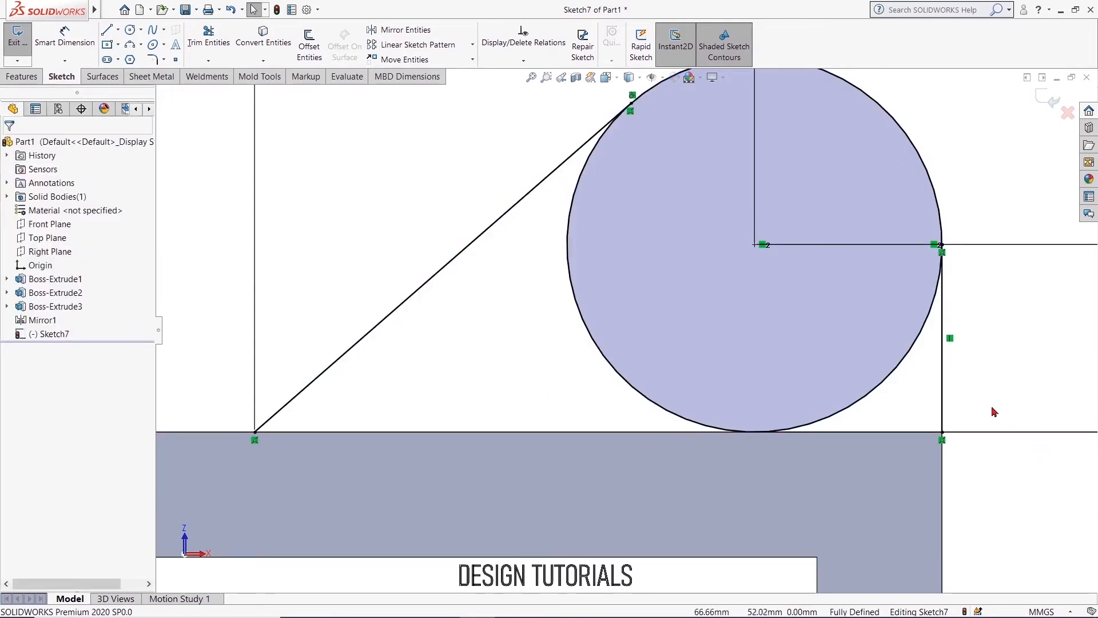
# - Make the vertical line tangent to the 30 mm circle
pyautogui.click(935, 386)
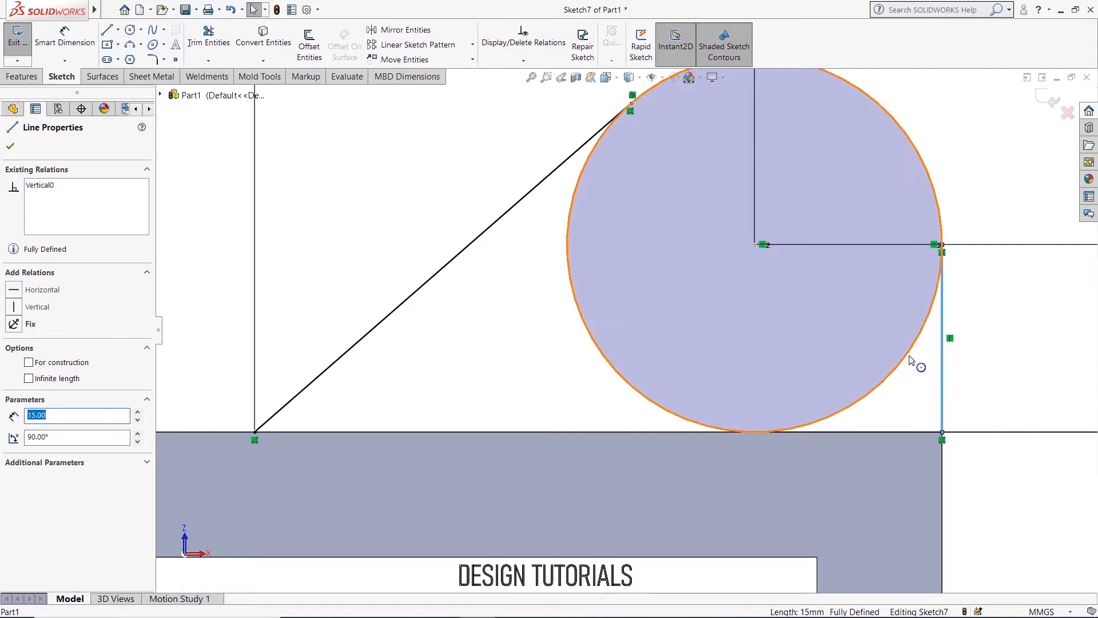
pyautogui.keyDown('ctrl'); pyautogui.click(914, 364); pyautogui.keyUp('ctrl')
pyautogui.click(14, 348)
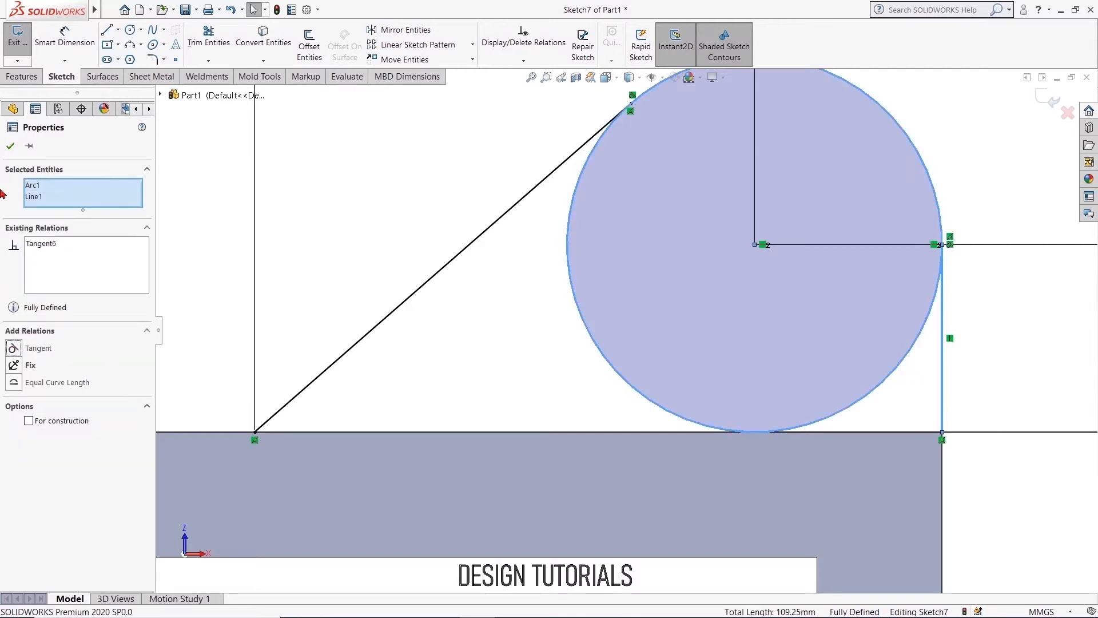
pyautogui.click(10, 147)
# - Close the side lug profile with a horizontal line from the sloped line's lower endpoint to the vertical line's lower endpoint
pyautogui.click(106, 30)
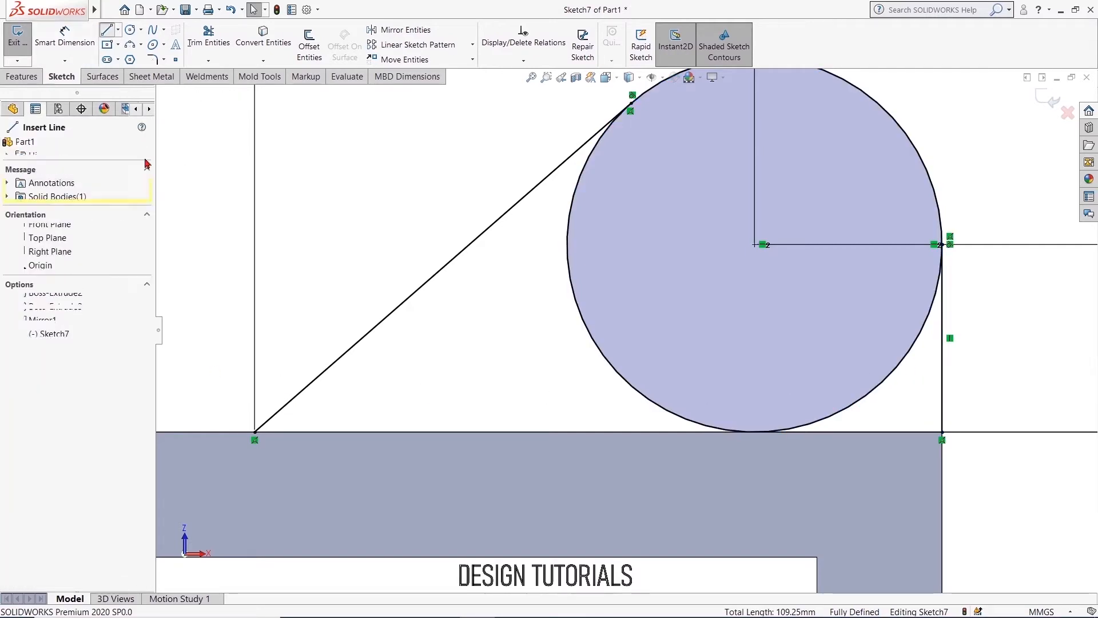
pyautogui.click(256, 433)
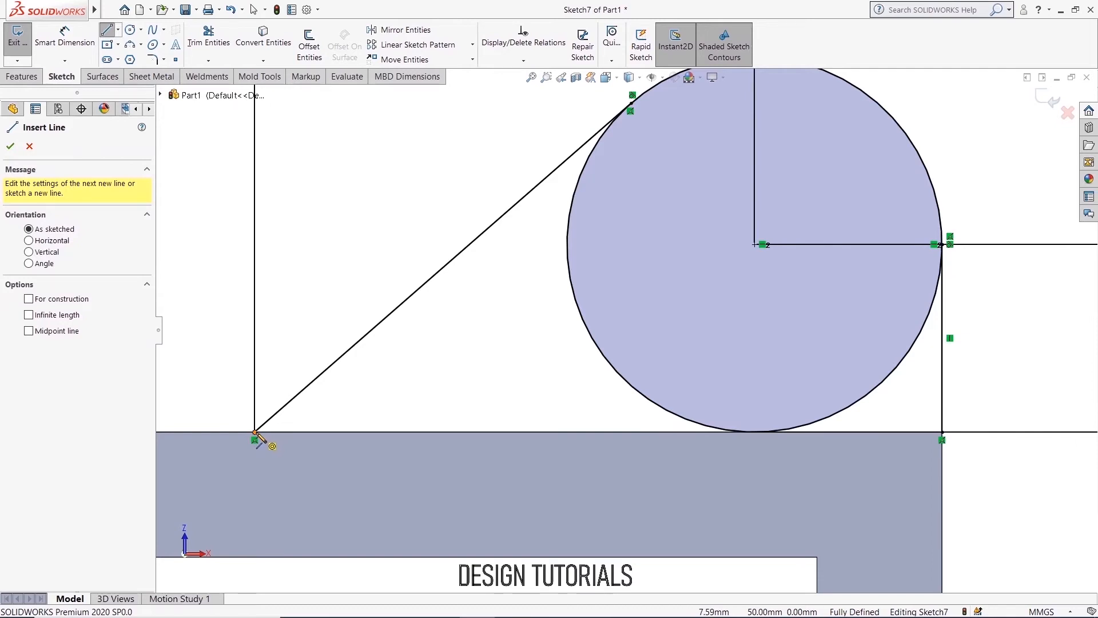
pyautogui.click(256, 432)
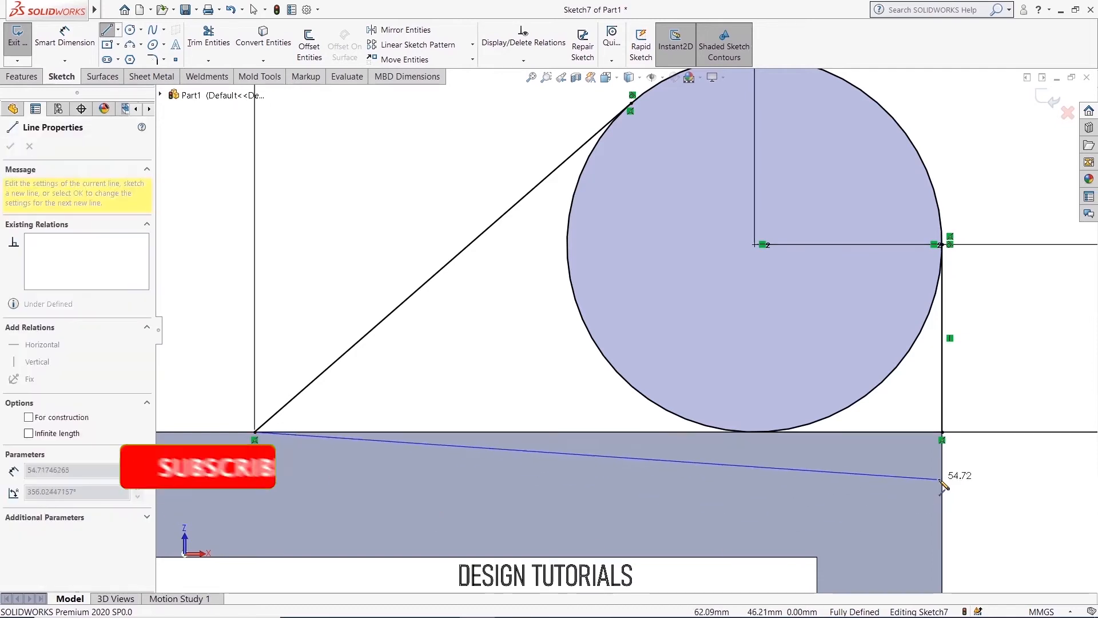
pyautogui.doubleClick(942, 432)
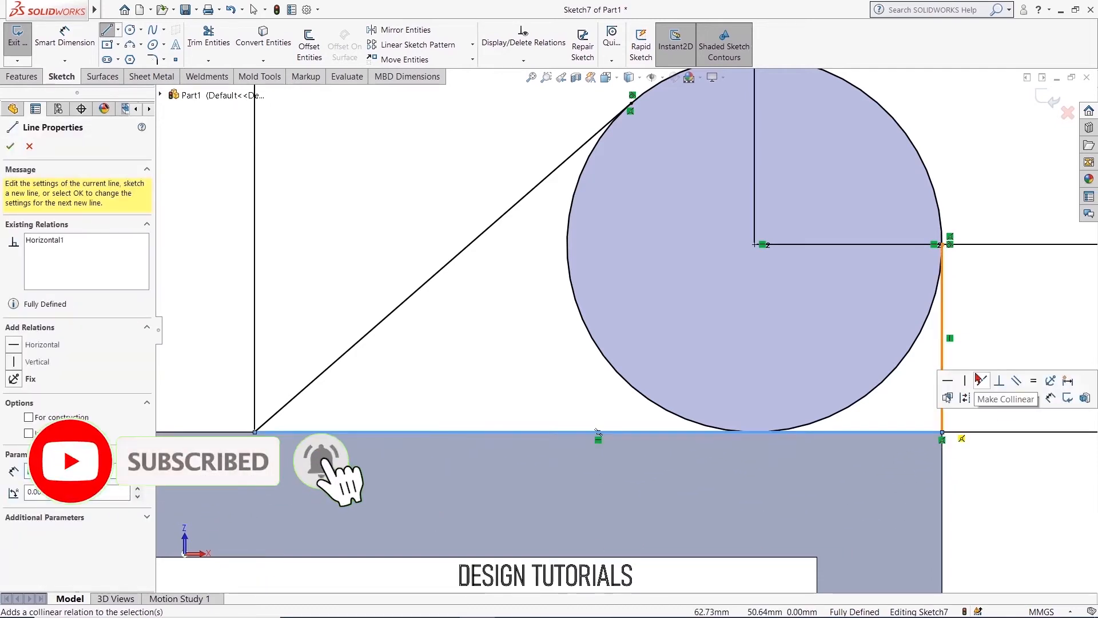
pyautogui.rightClick(961, 317)
pyautogui.click(984, 333)
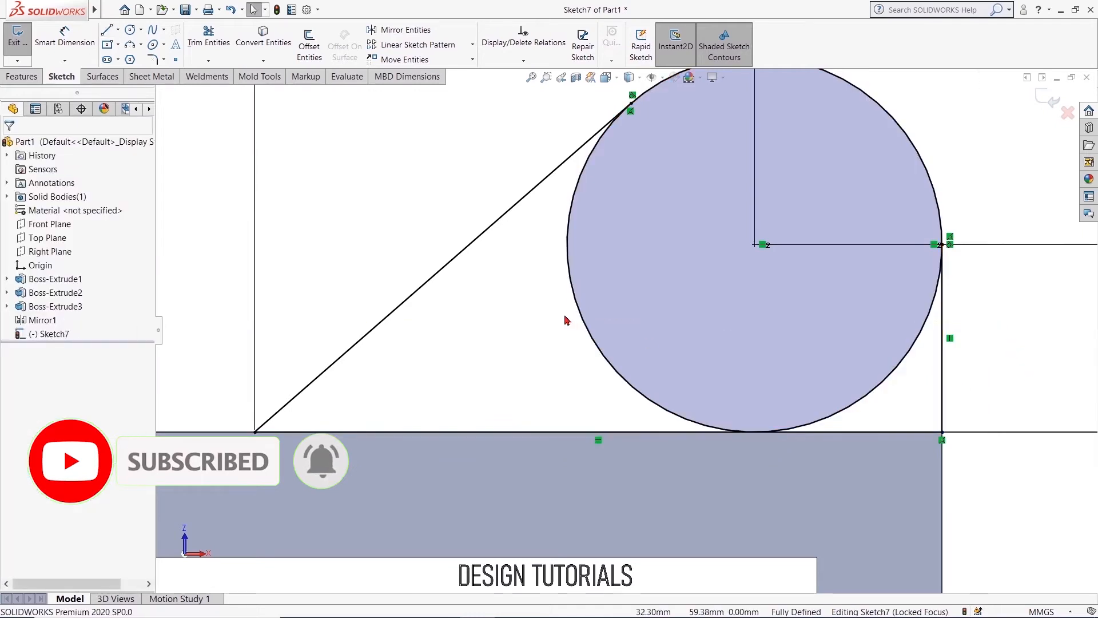
# - Power-trim the circle's inner arc between the two tangent lines, leaving a single rounded lug outline
pyautogui.click(208, 38)
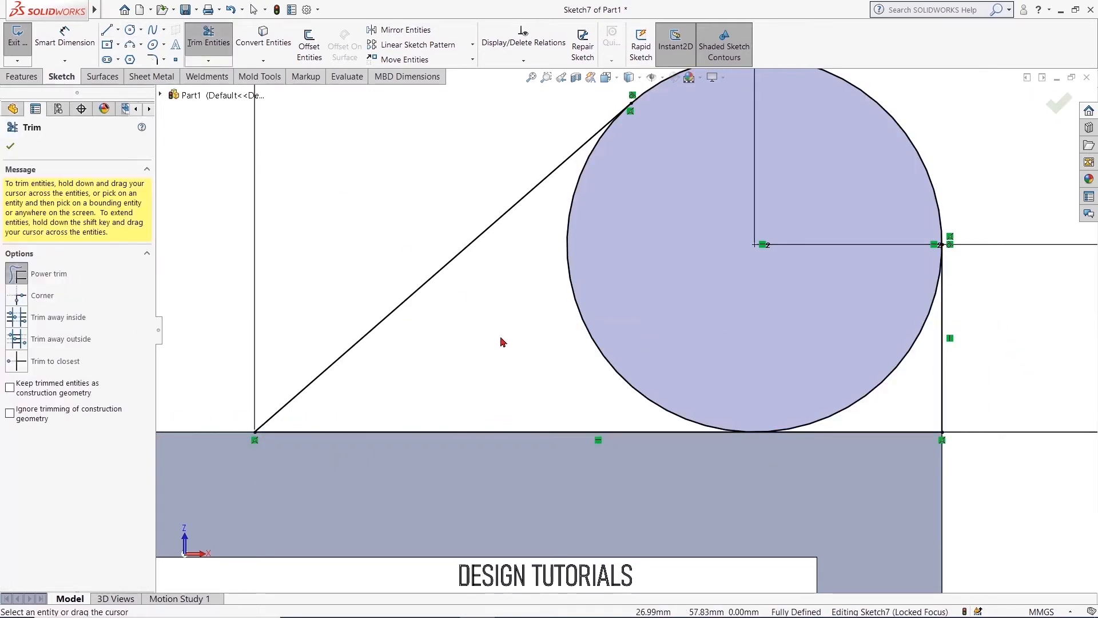
pyautogui.moveTo(521, 355)
pyautogui.mouseDown()
pyautogui.moveTo(761, 404)
pyautogui.moveTo(868, 382)
pyautogui.mouseUp()
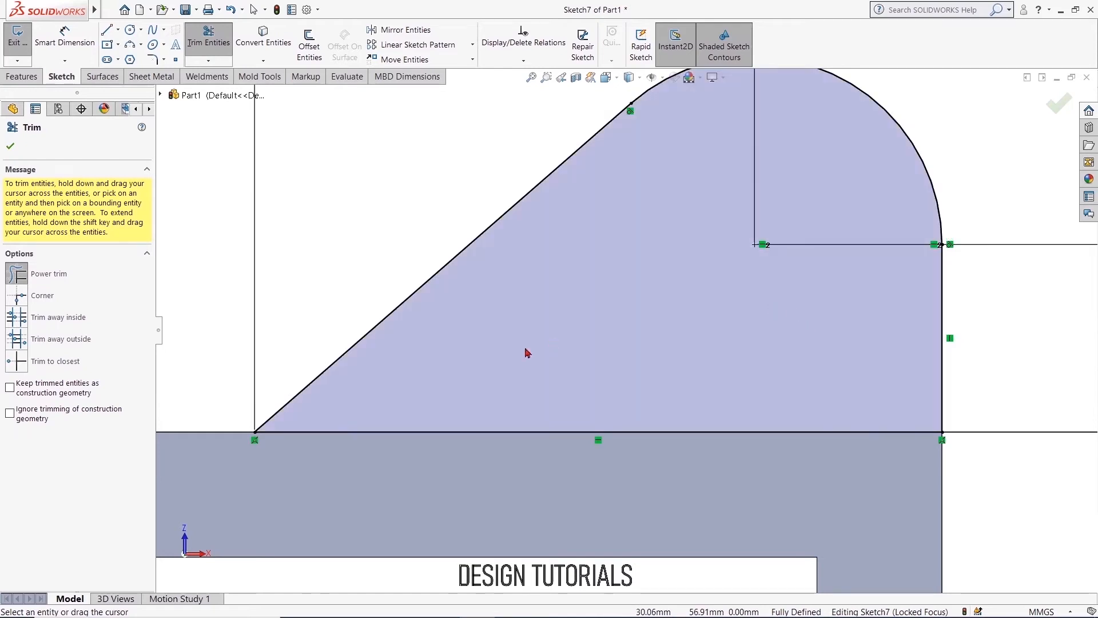
pyautogui.click(10, 146)
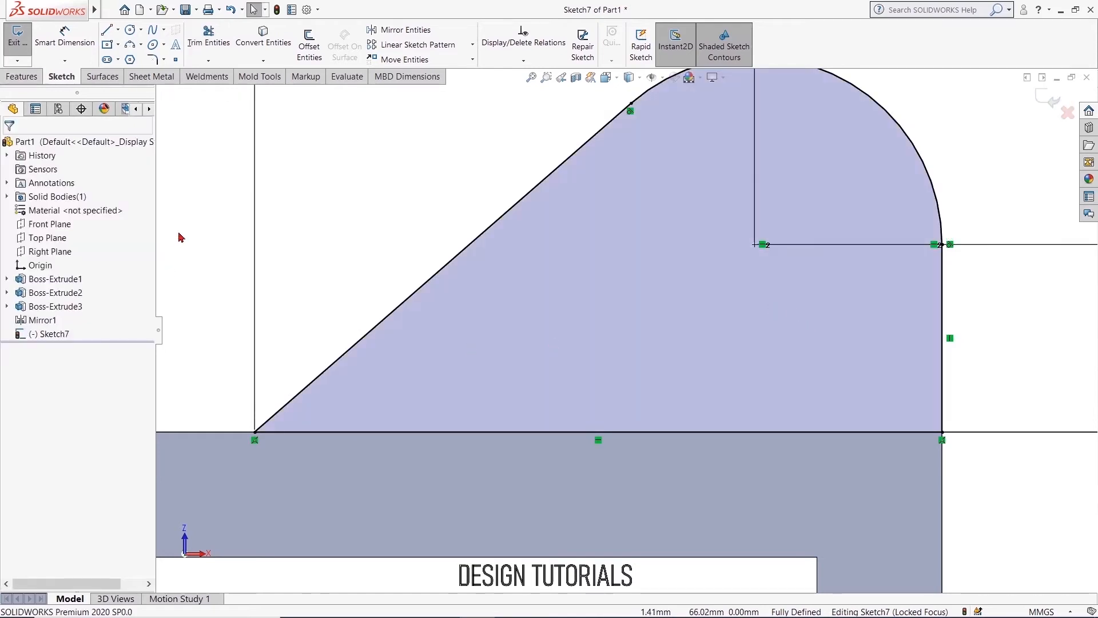
# - Extrude the side lug profile 15 mm as a blind boss in the reversed direction, alongside the body wall
pyautogui.scroll(-3, 381, 339)
pyautogui.click(21, 76)
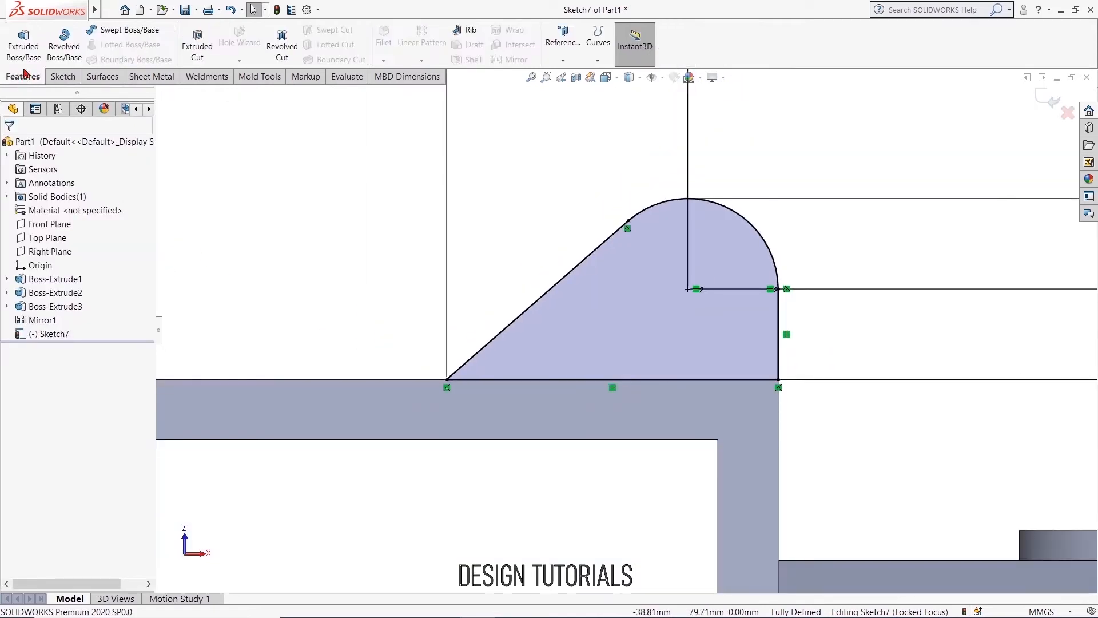
pyautogui.click(23, 43)
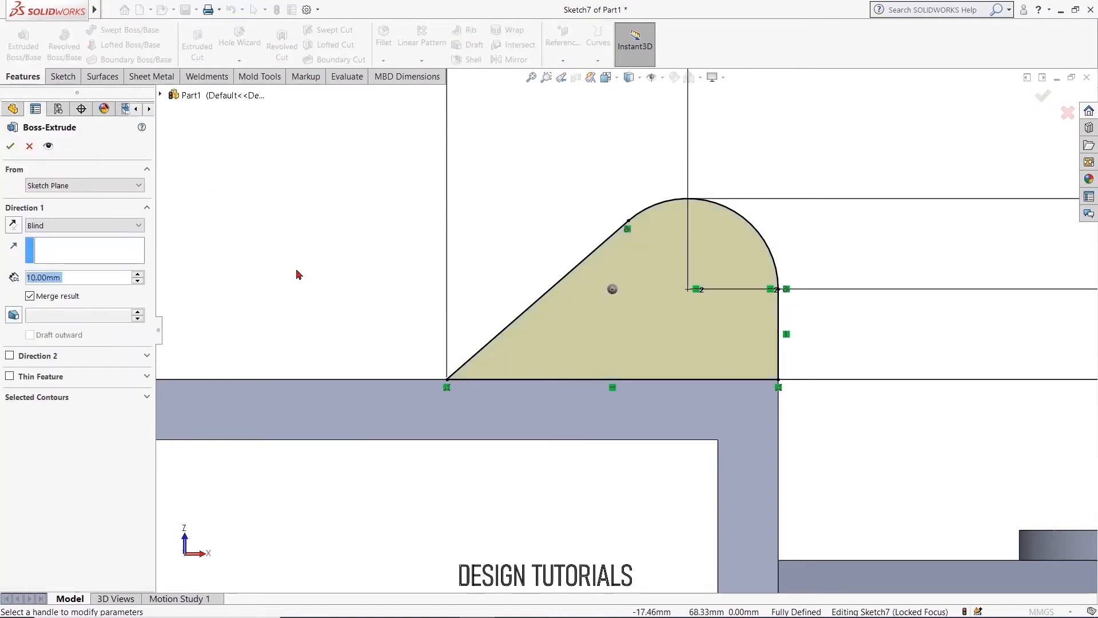
pyautogui.scroll(5, 298, 275)
pyautogui.scroll(2, 297, 270)
pyautogui.moveTo(319, 259); pyautogui.dragTo(345, 354, button='middle')
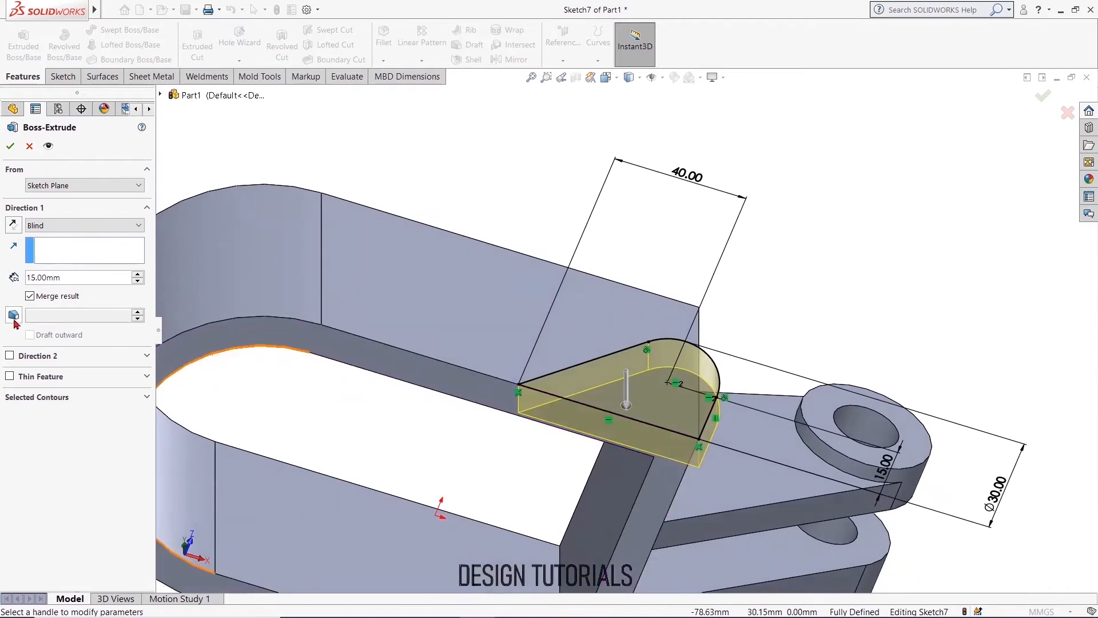
pyautogui.click(12, 226)
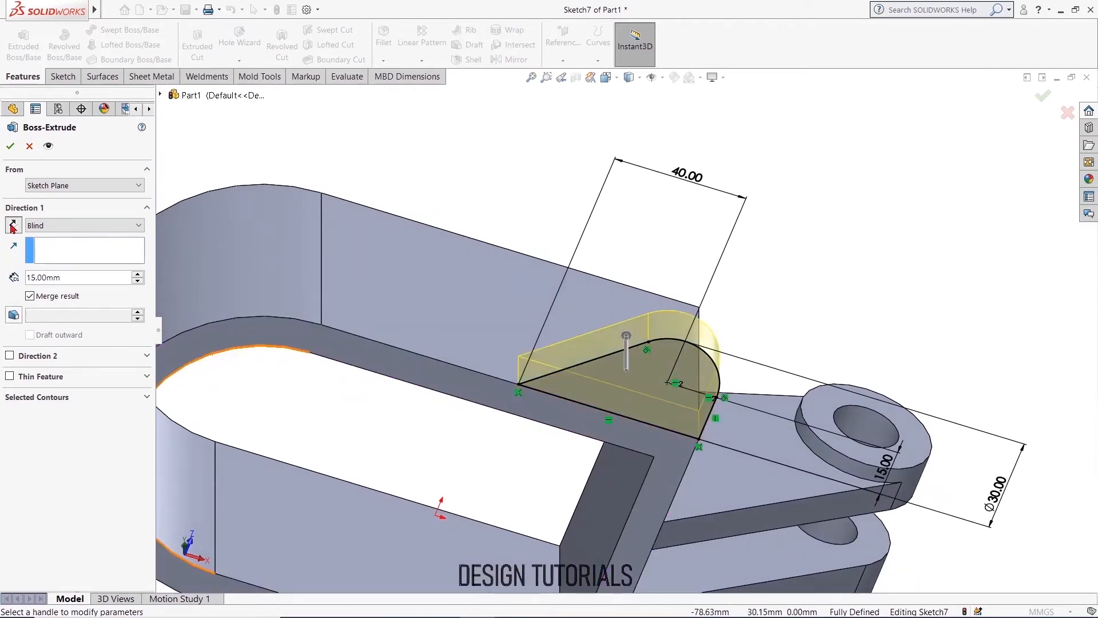
pyautogui.click(10, 146)
# - Start a Hole Wizard hole and place its 3D-sketch position on the side lug's upper face at the rounded end's centre
pyautogui.moveTo(624, 167)
pyautogui.mouseDown(button='middle')
pyautogui.moveTo(602, 330)
pyautogui.moveTo(680, 397)
pyautogui.mouseUp(button='middle')
pyautogui.click(681, 397)
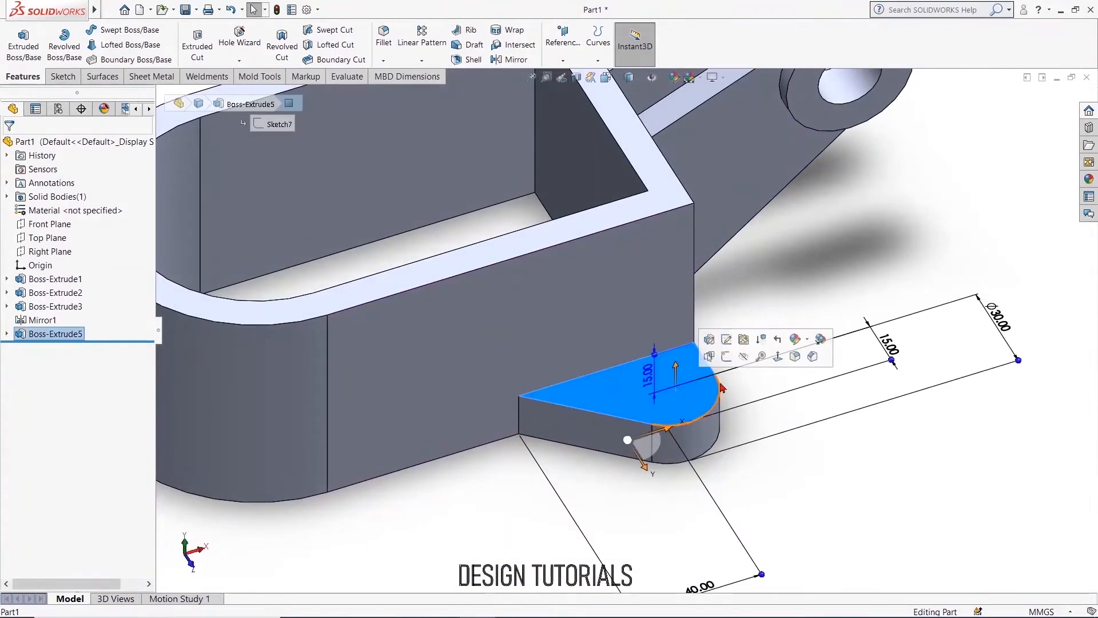
pyautogui.click(893, 508)
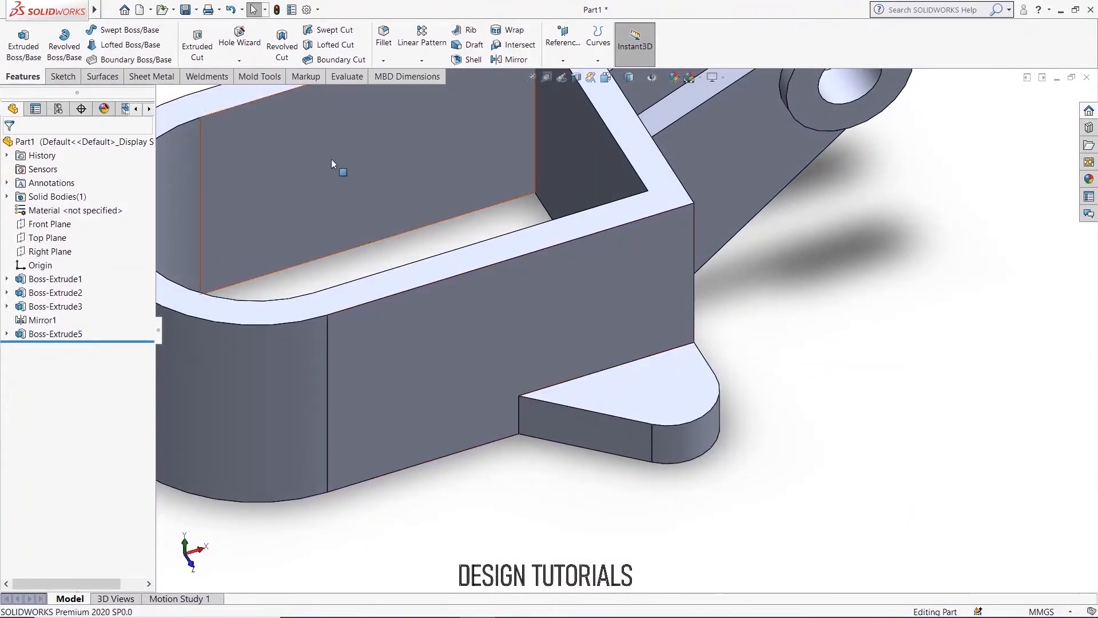
pyautogui.click(239, 60)
pyautogui.click(250, 75)
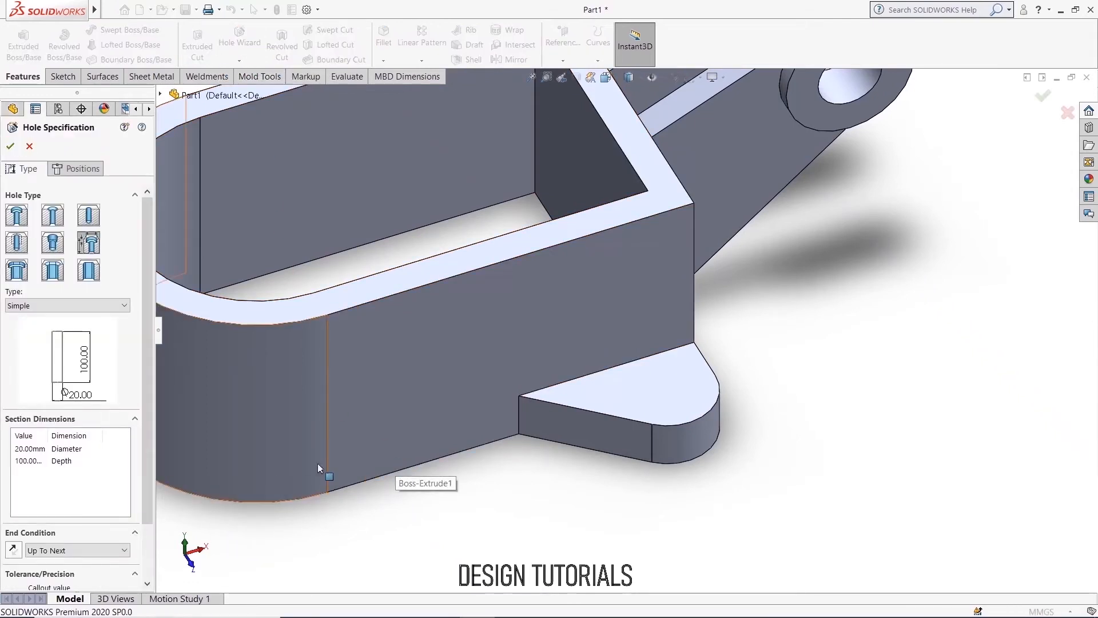
pyautogui.click(78, 170)
pyautogui.click(65, 291)
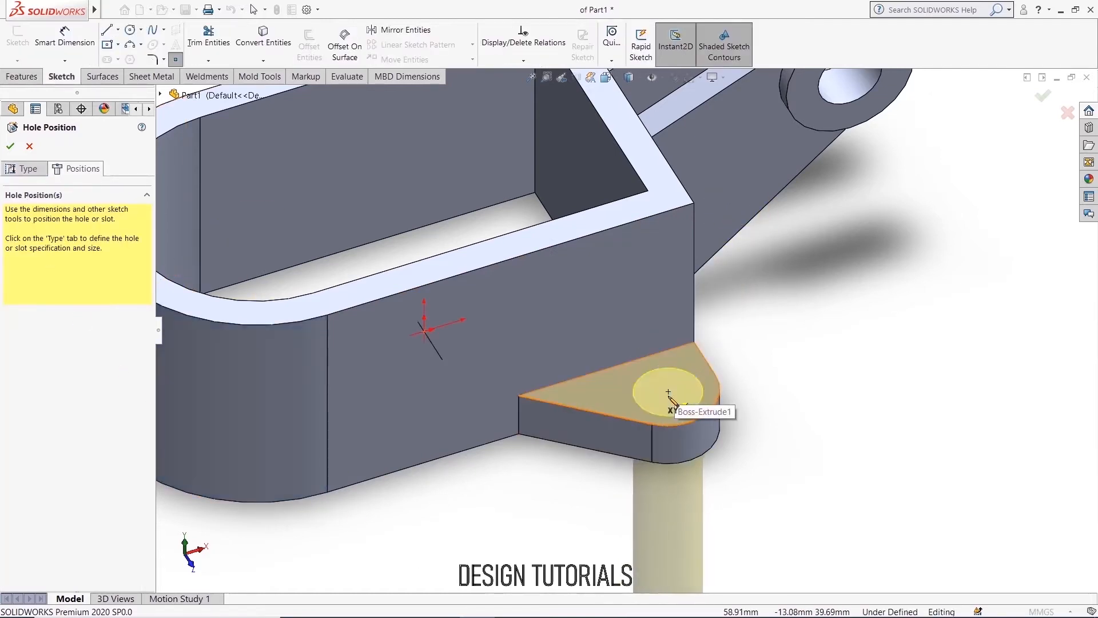
pyautogui.click(667, 390)
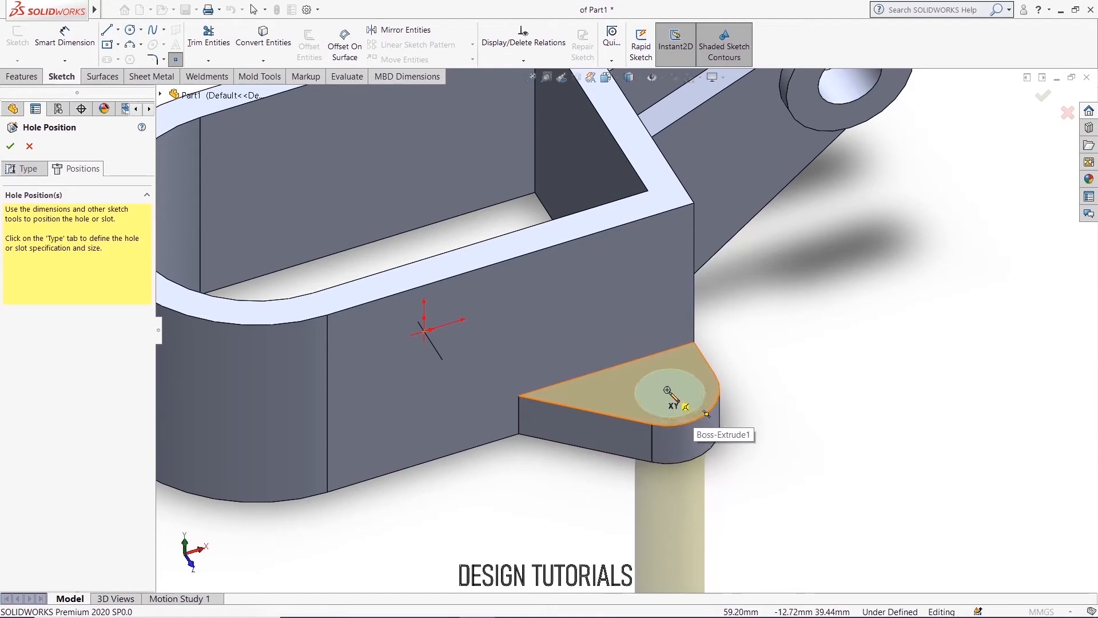
pyautogui.click(667, 390)
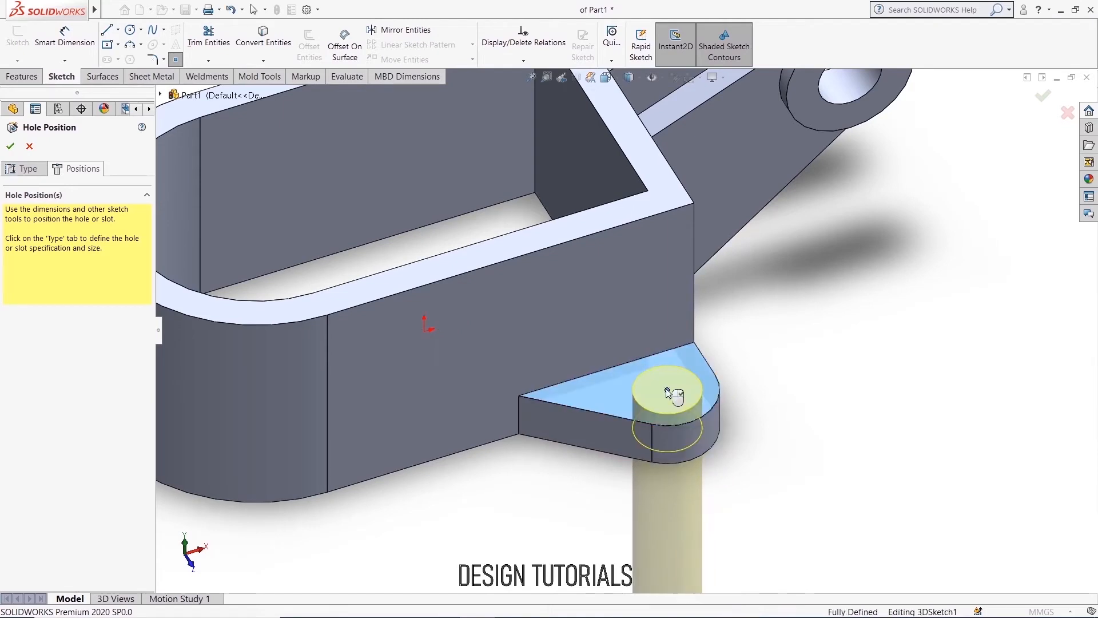
# - Configure the lug hole as an ISO counterbore for Hex Screw Grade AB ISO 4017, size M8
pyautogui.click(29, 169)
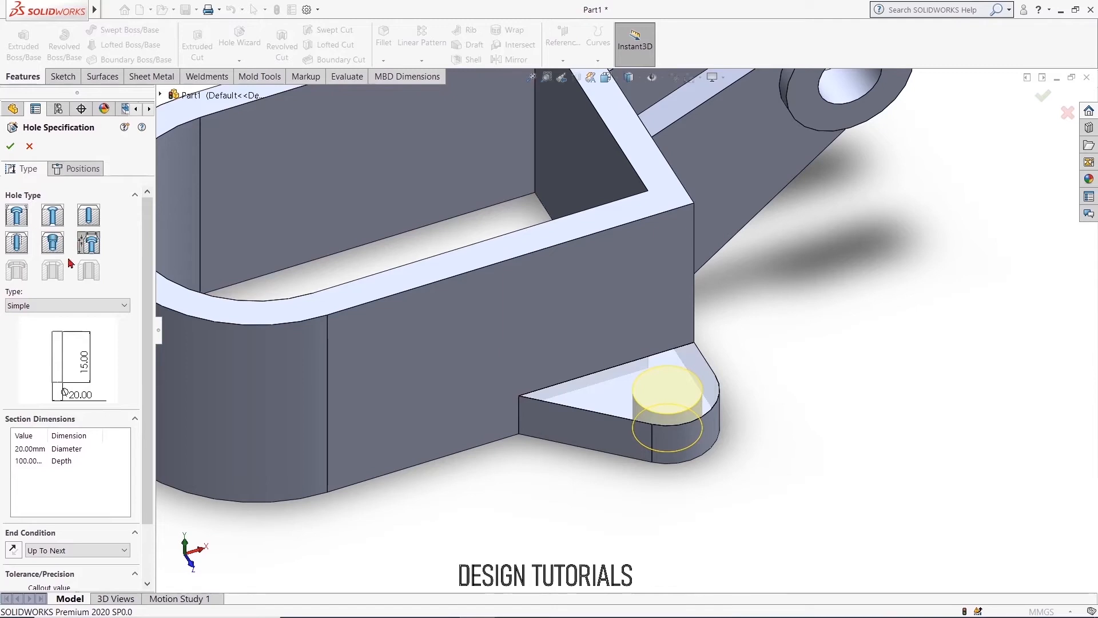
pyautogui.click(51, 218)
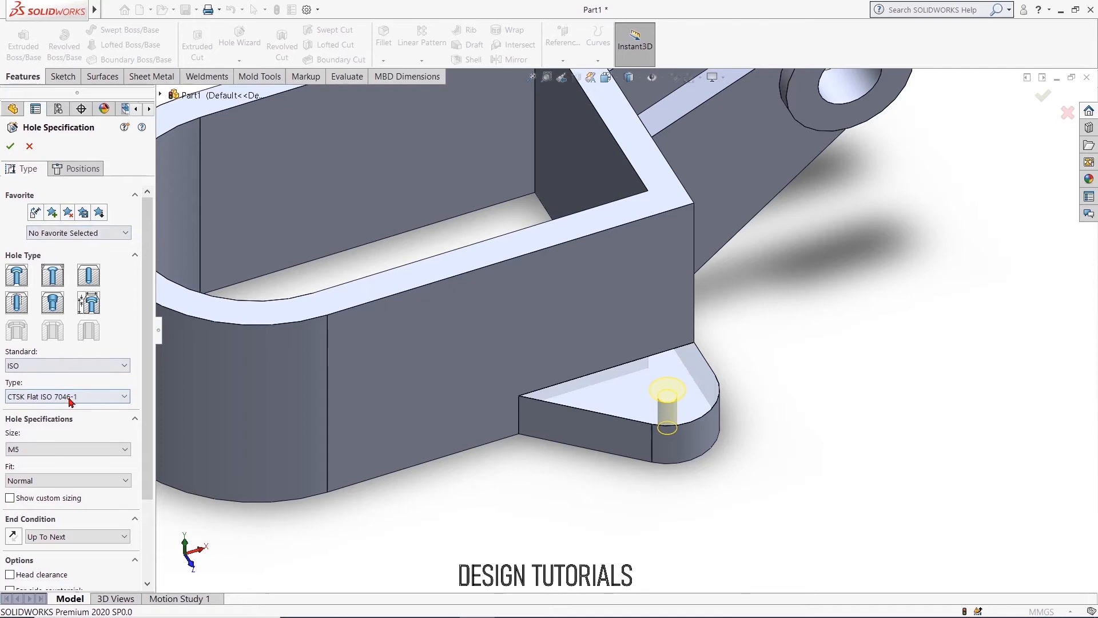
pyautogui.click(23, 285)
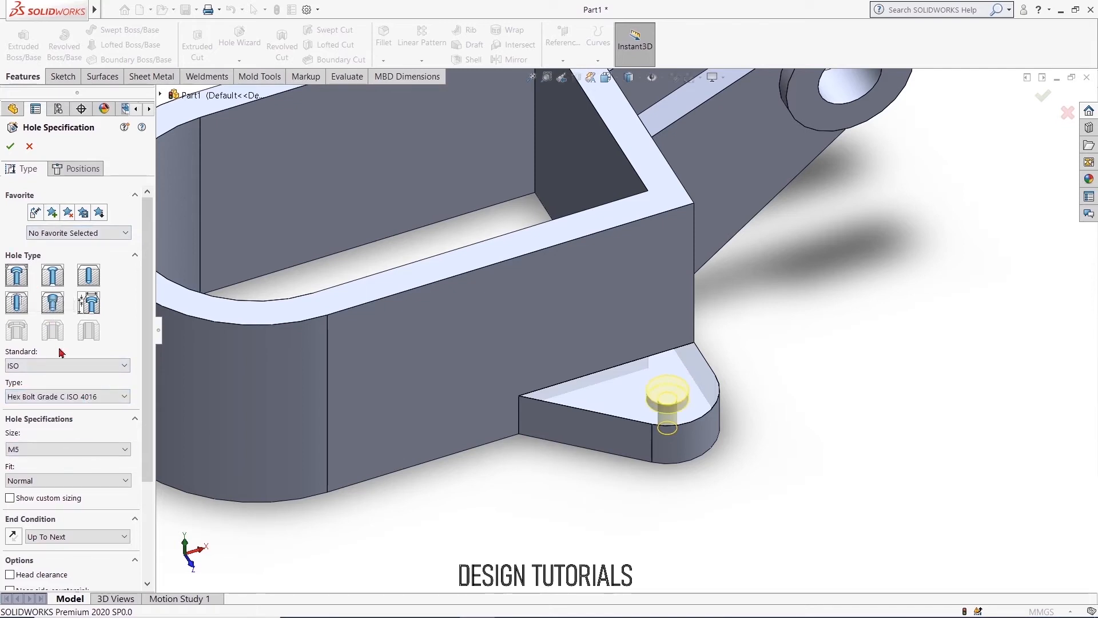
pyautogui.scroll(-2, 86, 449)
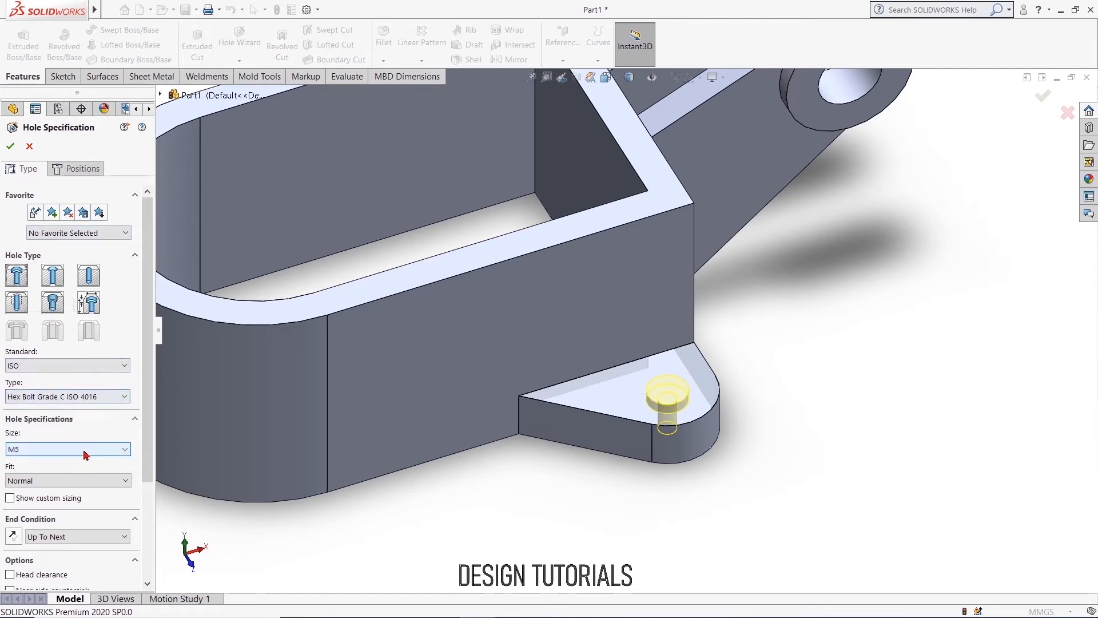
pyautogui.click(74, 400)
pyautogui.click(76, 408)
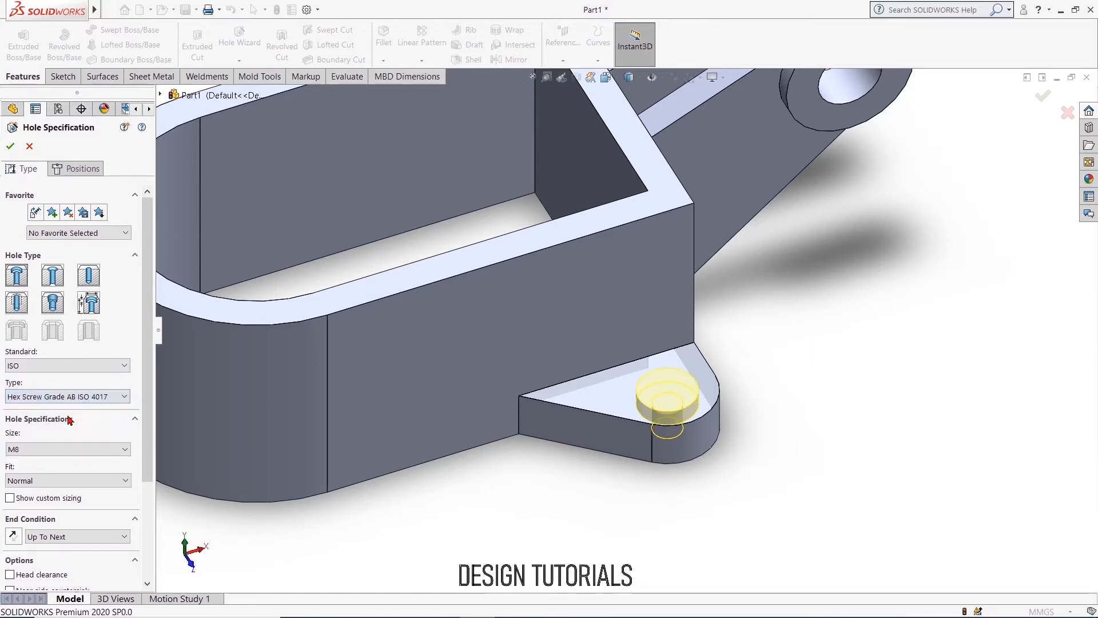
pyautogui.click(75, 366)
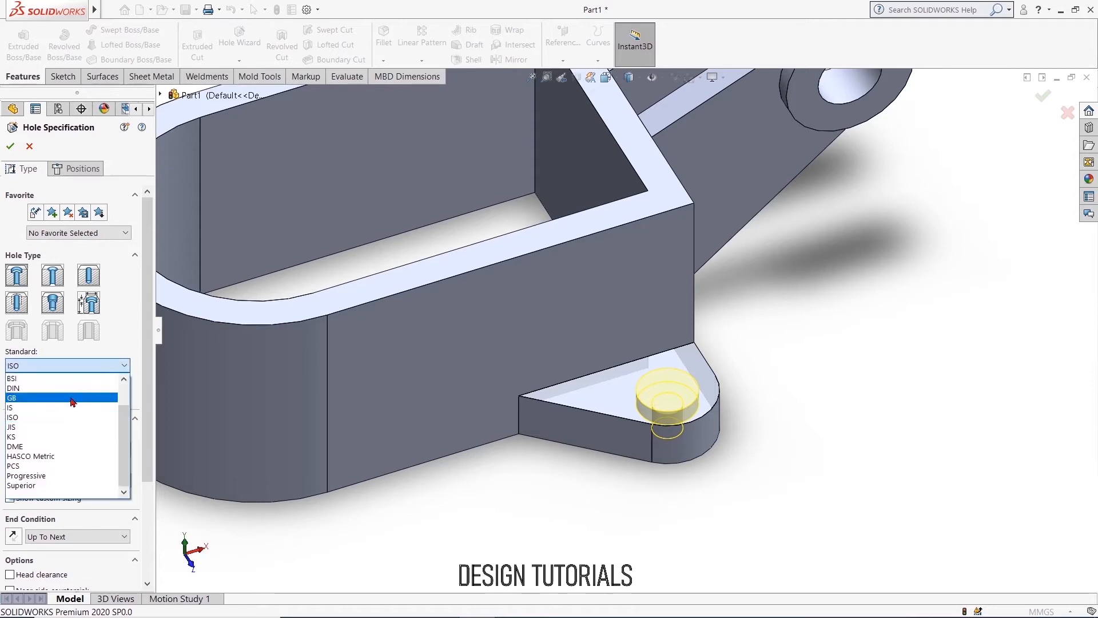
pyautogui.click(69, 421)
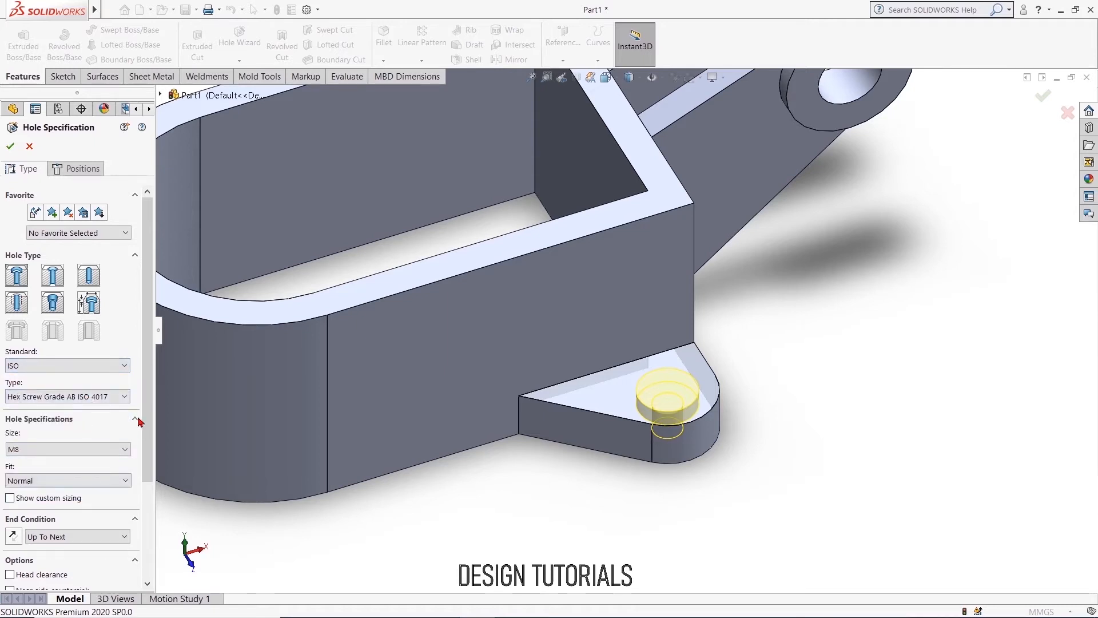
pyautogui.scroll(-5, 139, 458)
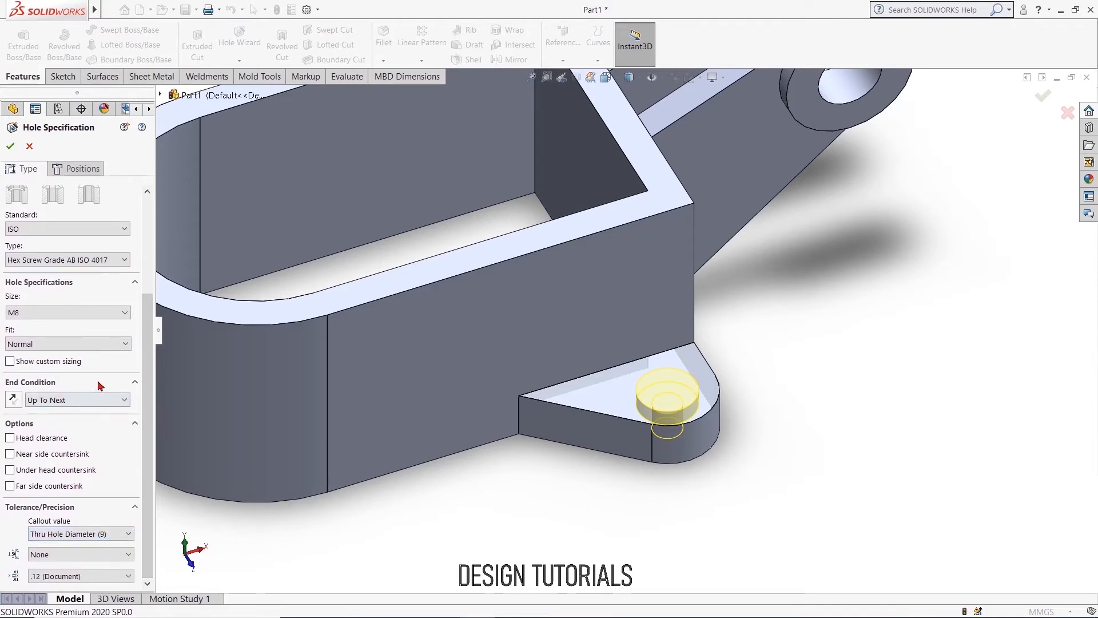
pyautogui.scroll(5, 84, 245)
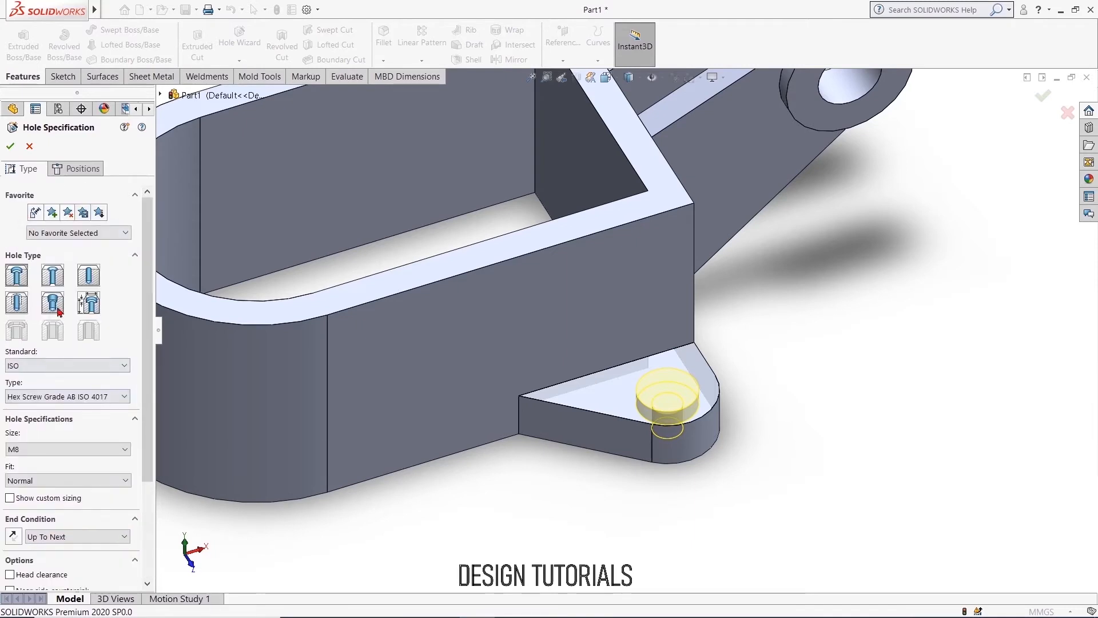
# - Switch the lug hole back to an ISO counterbore for Hex Bolt Grade C ISO 4016
pyautogui.click(53, 276)
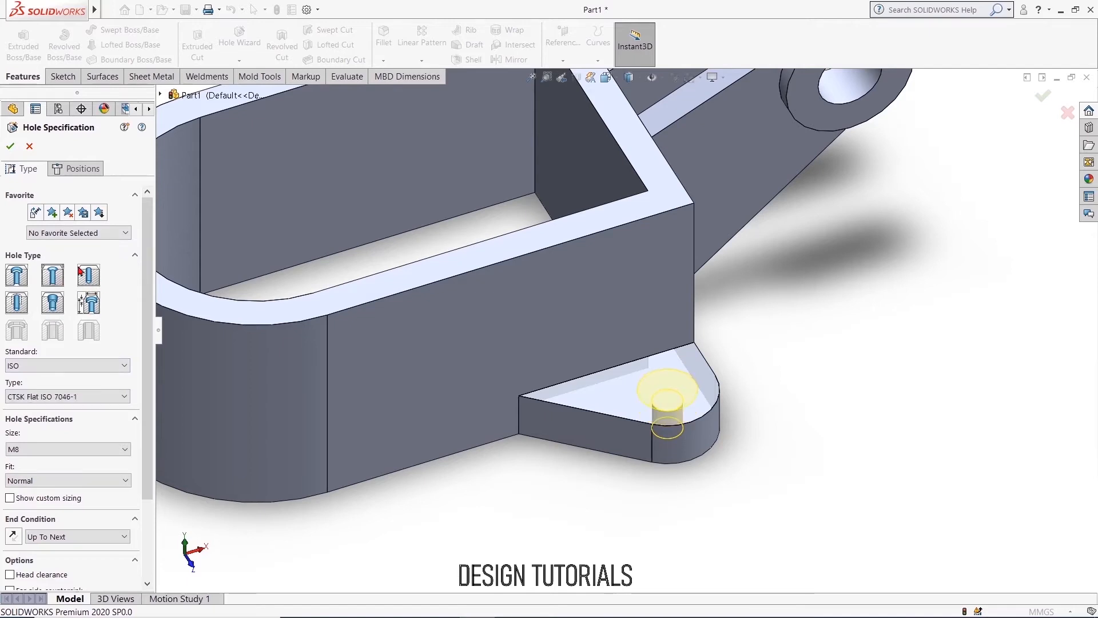
pyautogui.click(80, 272)
pyautogui.click(15, 279)
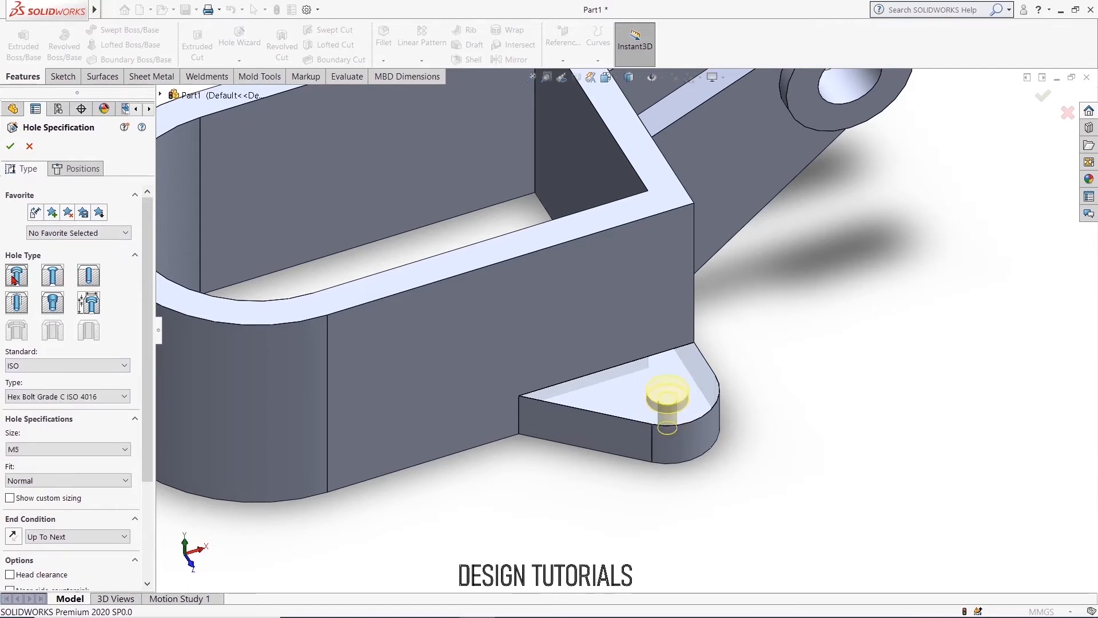
# - Try sizes M10 and M5 for the lug's counterbore hole
pyautogui.click(105, 451)
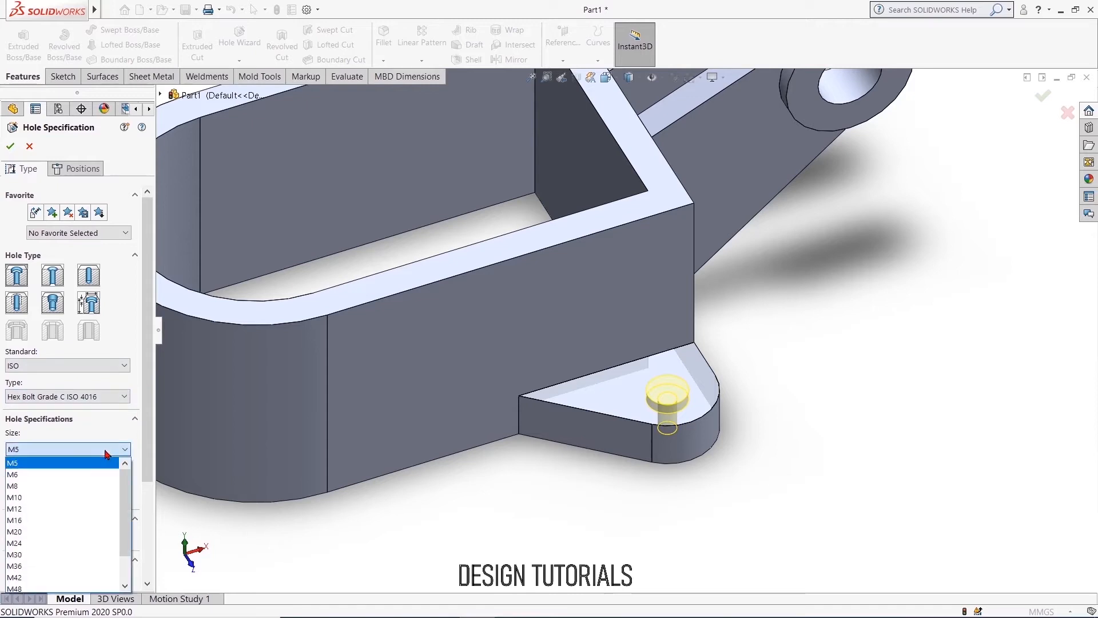
pyautogui.click(99, 503)
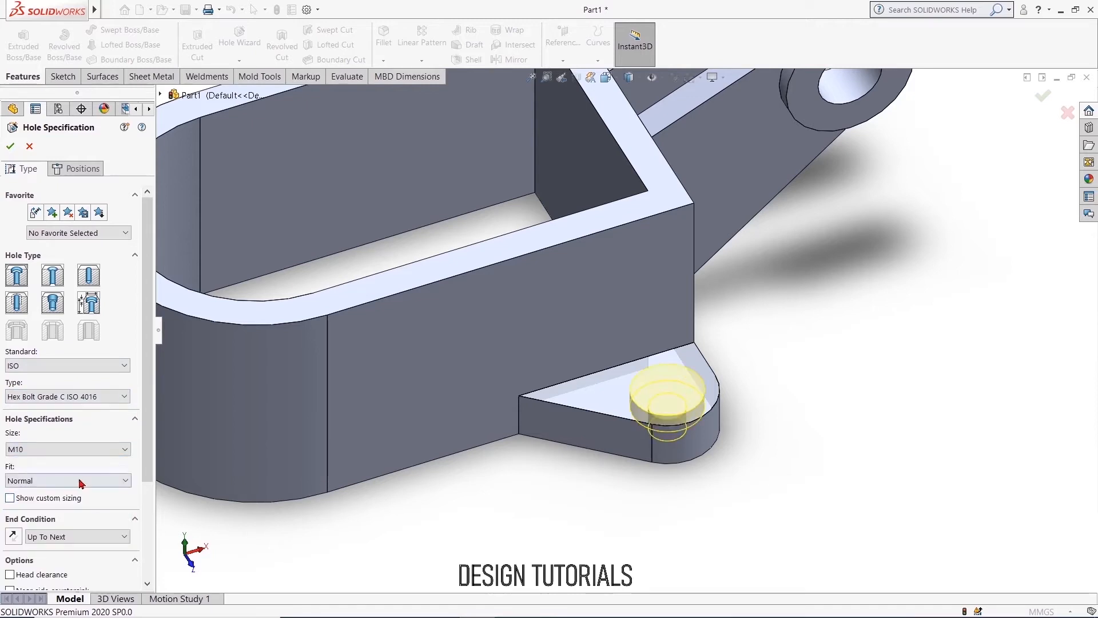
pyautogui.click(114, 450)
pyautogui.scroll(3, 57, 481)
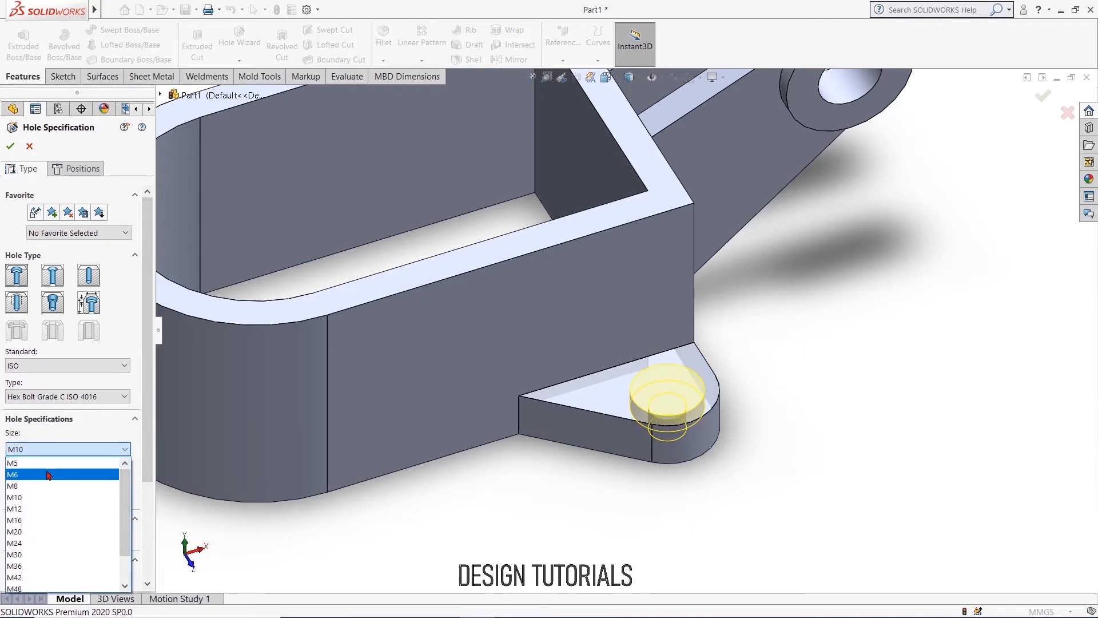
pyautogui.click(48, 463)
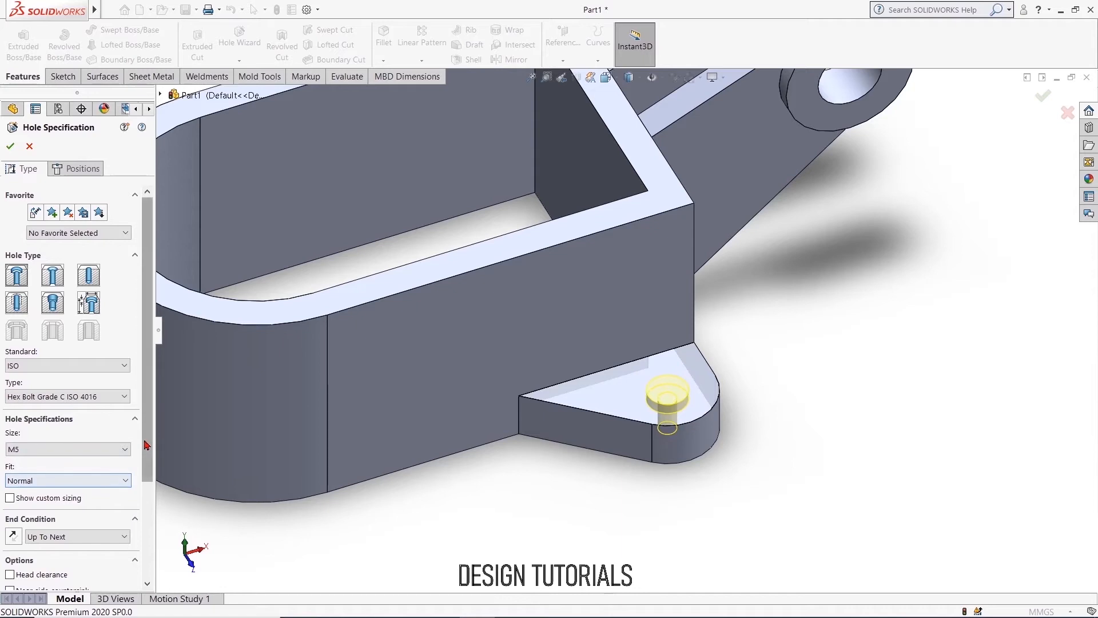
# - Set the lug's counterbore hole size to M6
pyautogui.click(120, 449)
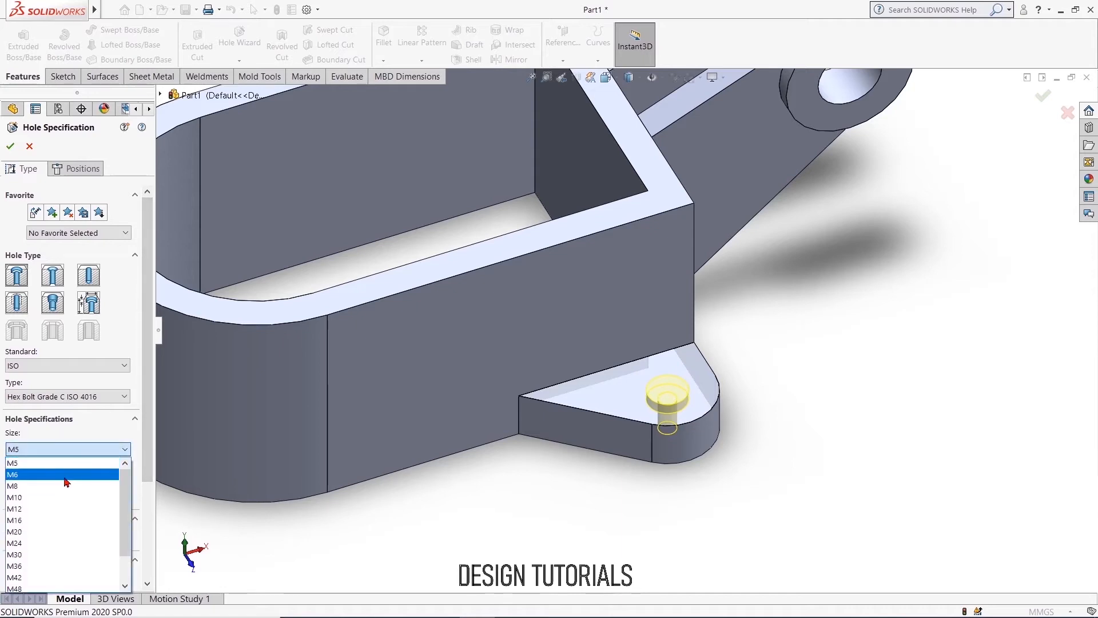
pyautogui.click(67, 476)
pyautogui.moveTo(658, 400); pyautogui.dragTo(632, 515, button='middle')
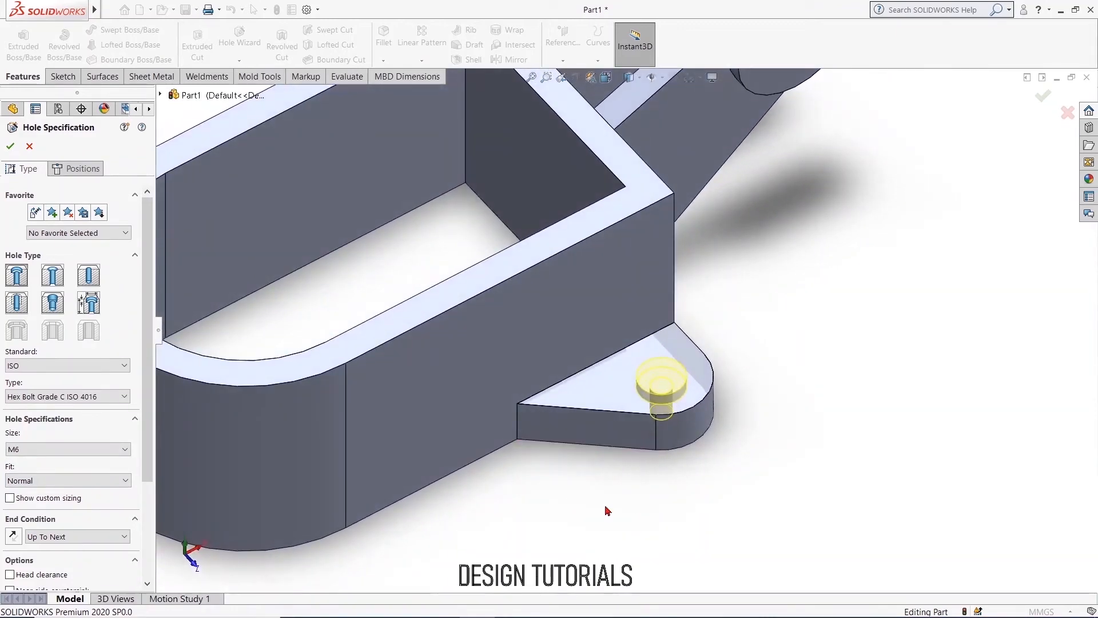
# - Enable custom sizing for the lug's counterbore hole and set its through-hole diameter to 10 mm
pyautogui.click(10, 498)
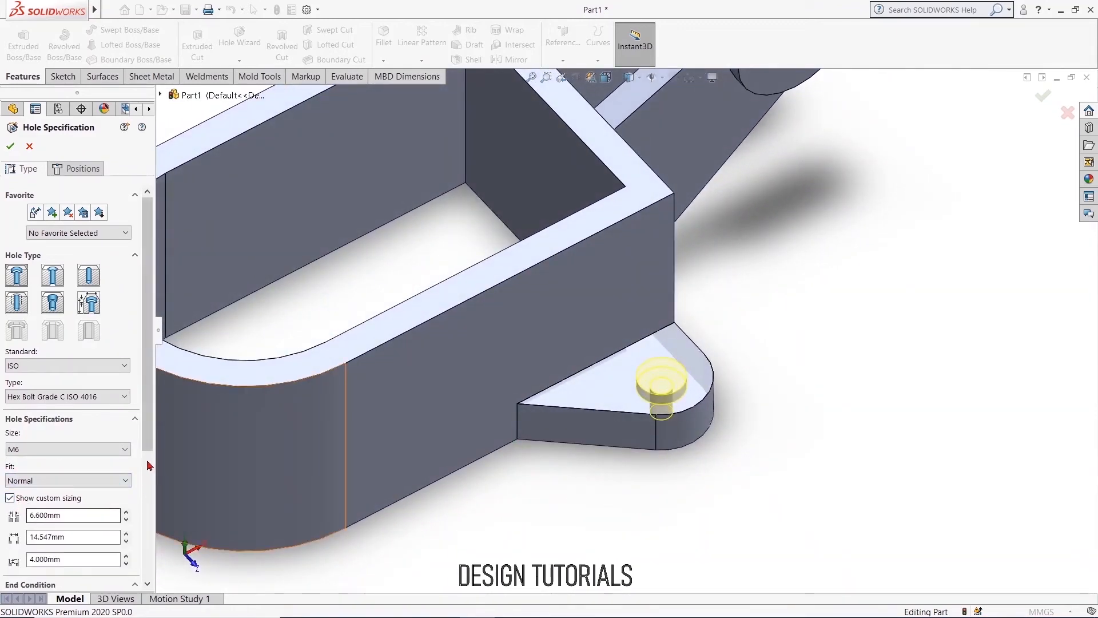
pyautogui.scroll(-3, 147, 466)
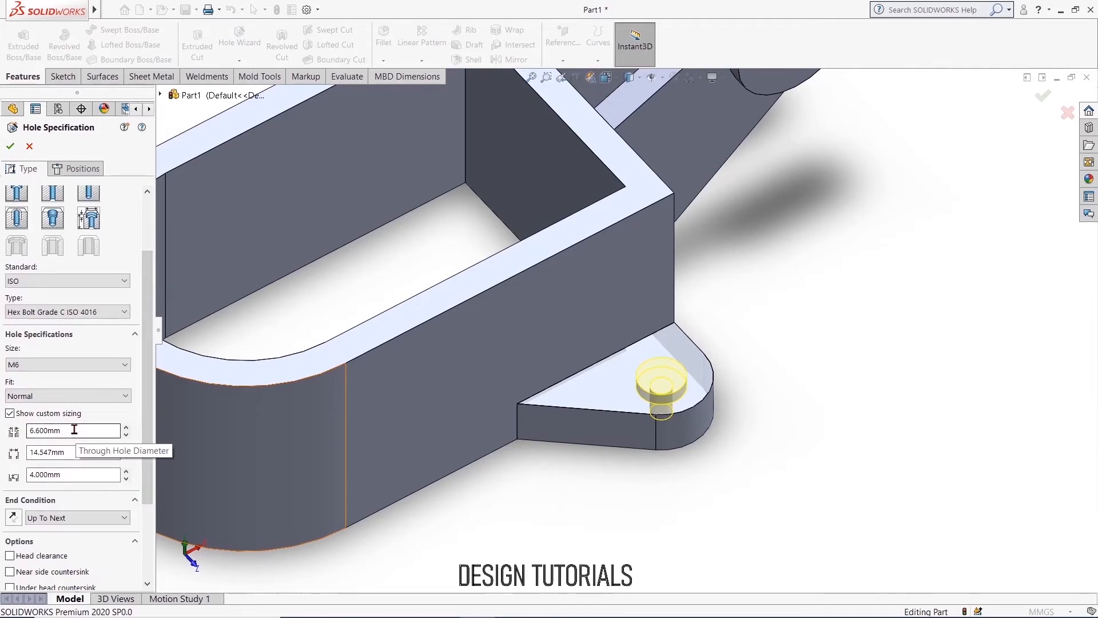
pyautogui.moveTo(75, 429); pyautogui.dragTo(1, 434)
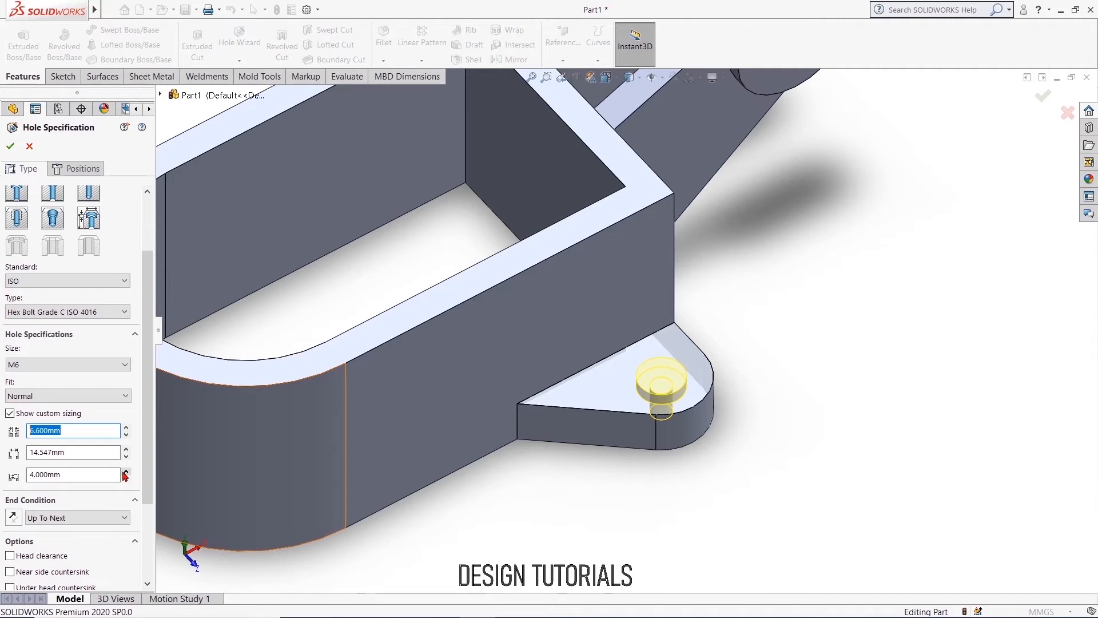
pyautogui.write('10')
pyautogui.press('Return')
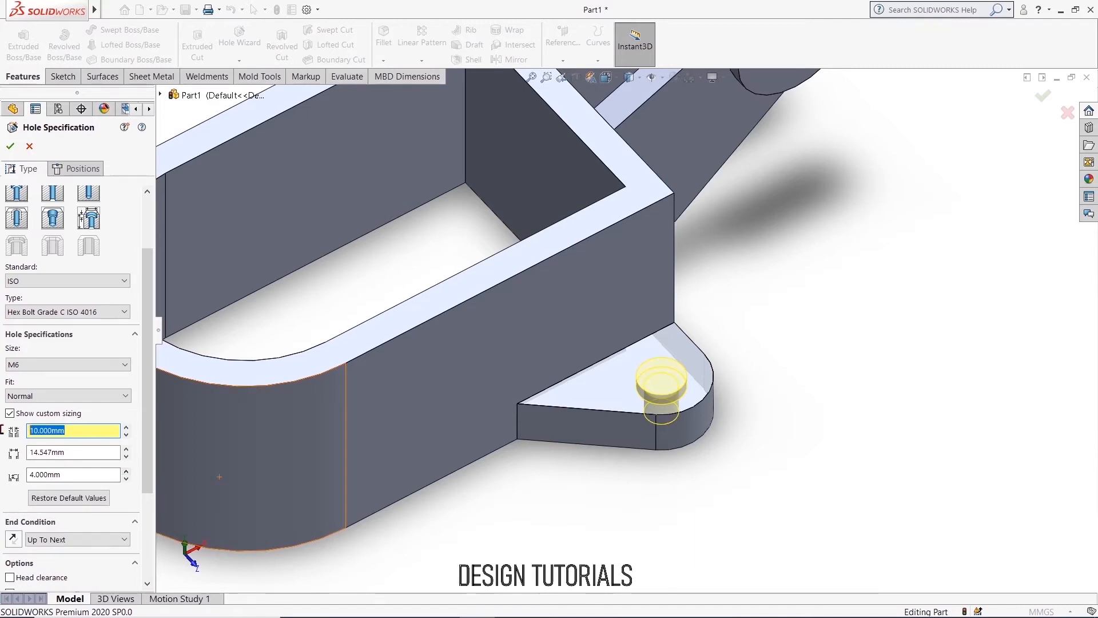
pyautogui.write('5')
pyautogui.press('Return')
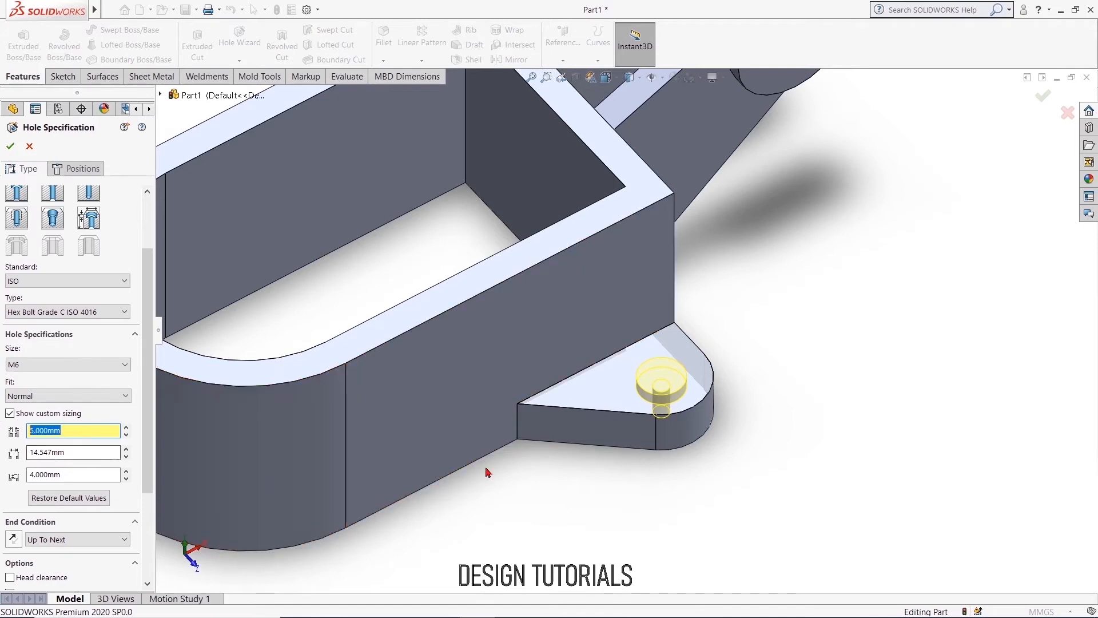
pyautogui.write('10')
pyautogui.press('Return')
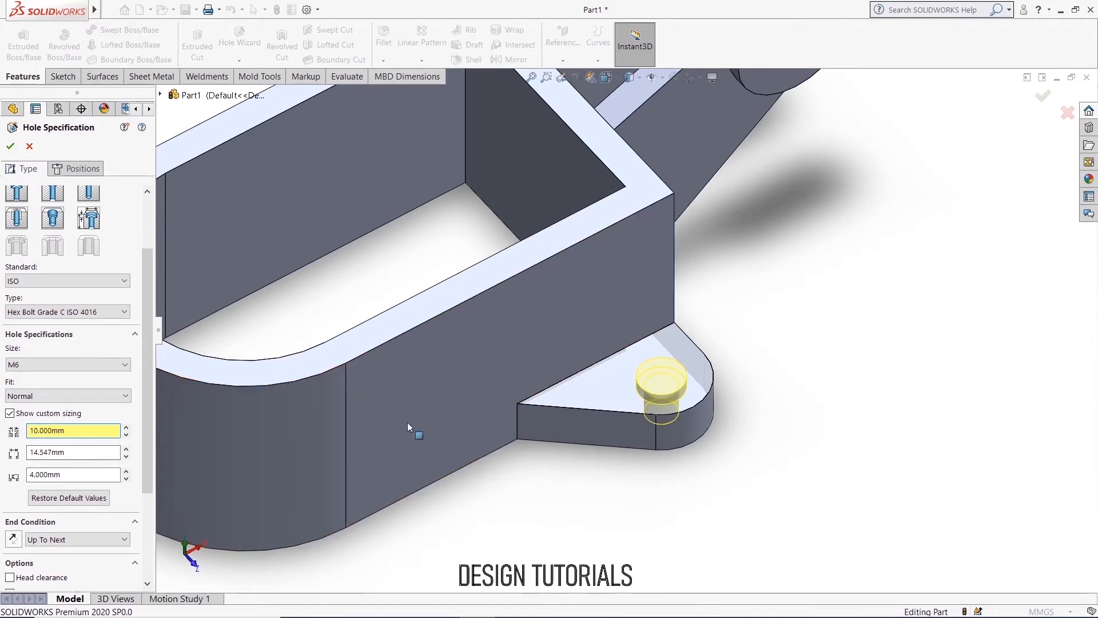
# - Set the counterbore diameter to 20 mm and its depth to 5 mm, and create the hole in the lug
pyautogui.click(74, 453)
pyautogui.write('20')
pyautogui.press('Return')
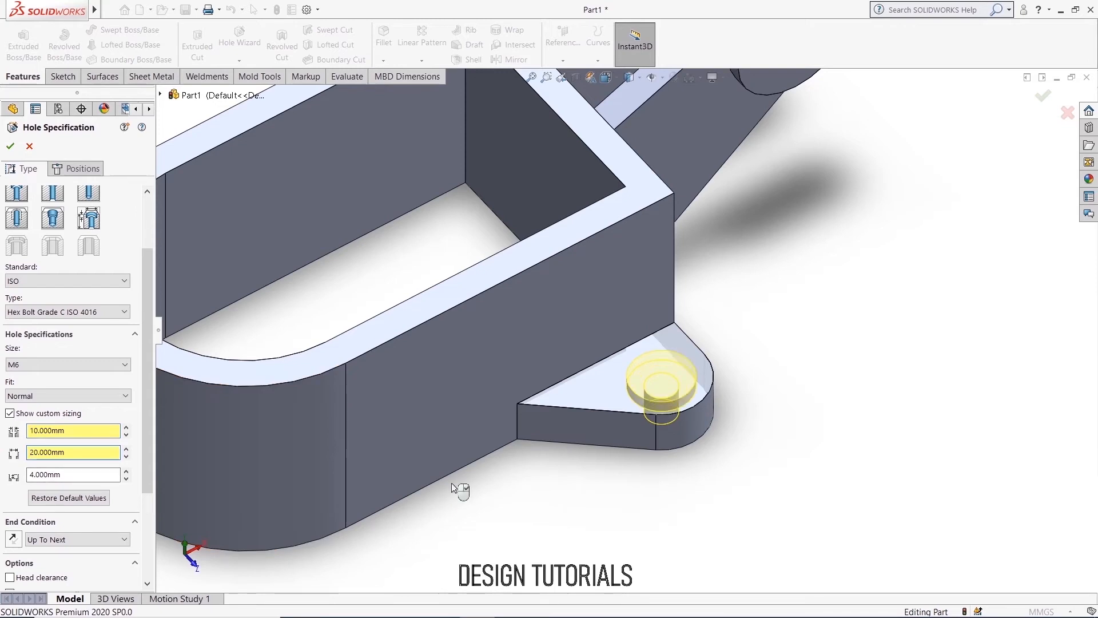
pyautogui.click(78, 474)
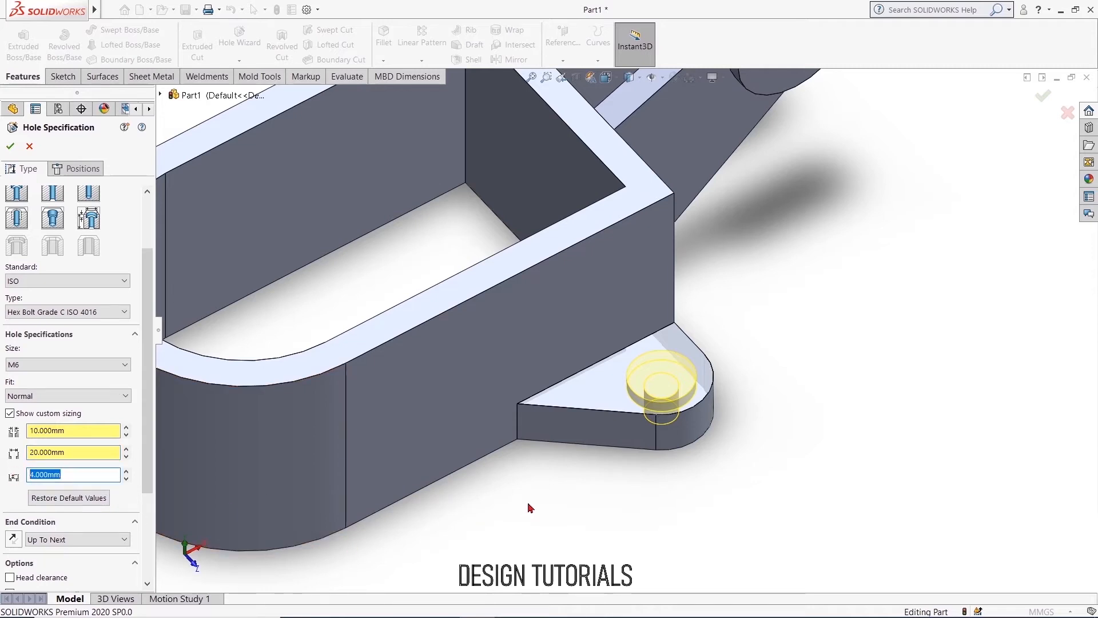
pyautogui.write('5')
pyautogui.press('Return')
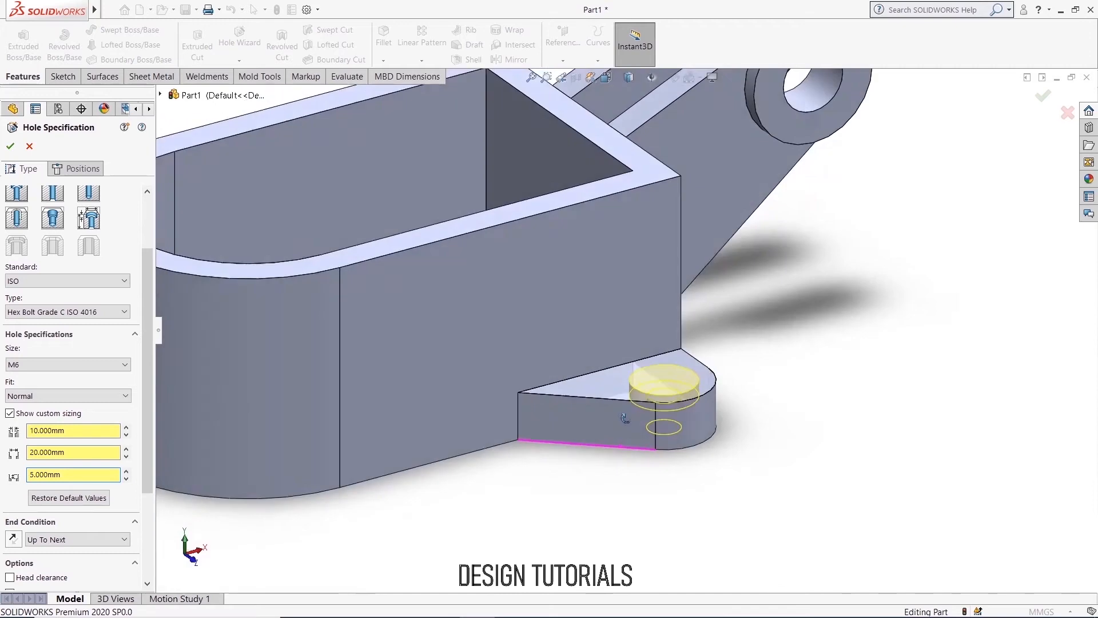
pyautogui.moveTo(634, 490); pyautogui.dragTo(612, 375, button='middle')
pyautogui.click(10, 146)
pyautogui.click(787, 480)
pyautogui.moveTo(787, 481); pyautogui.dragTo(716, 562, button='middle')
pyautogui.press('f')
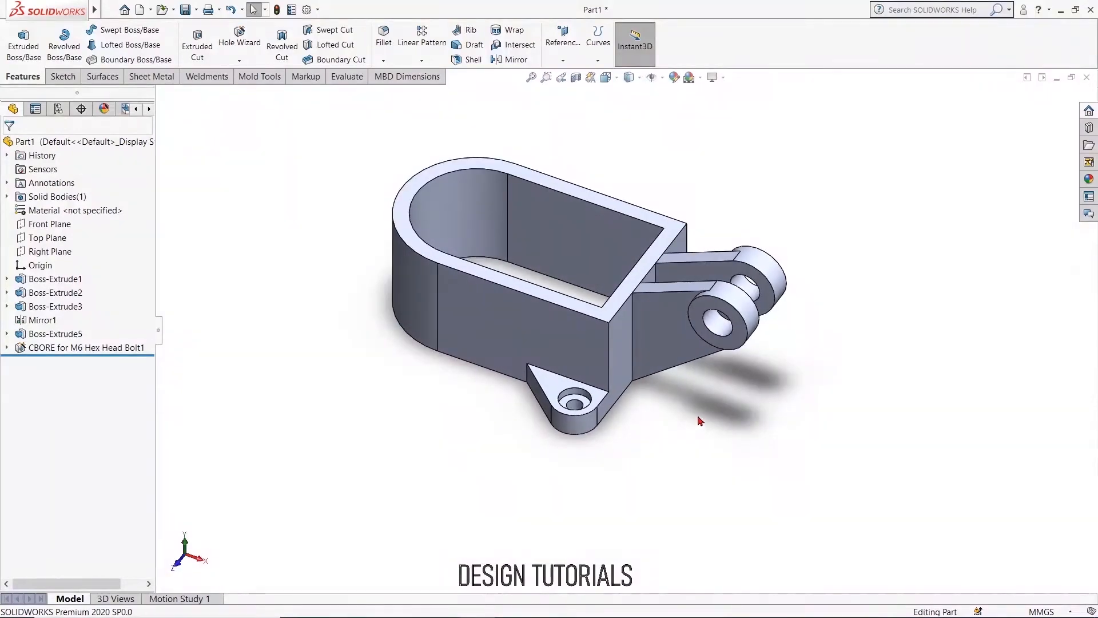
# - Mirror the side lug extrusion and its counterbored hole about the Front Plane
pyautogui.moveTo(695, 424); pyautogui.dragTo(771, 491, button='middle')
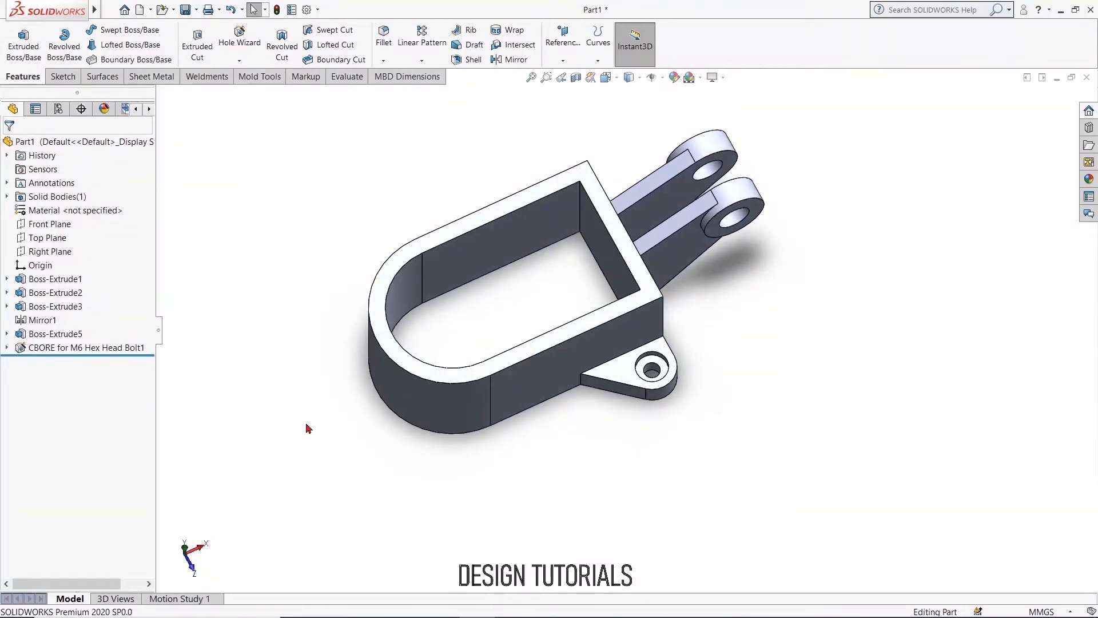
pyautogui.moveTo(324, 153); pyautogui.dragTo(258, 339, button='middle')
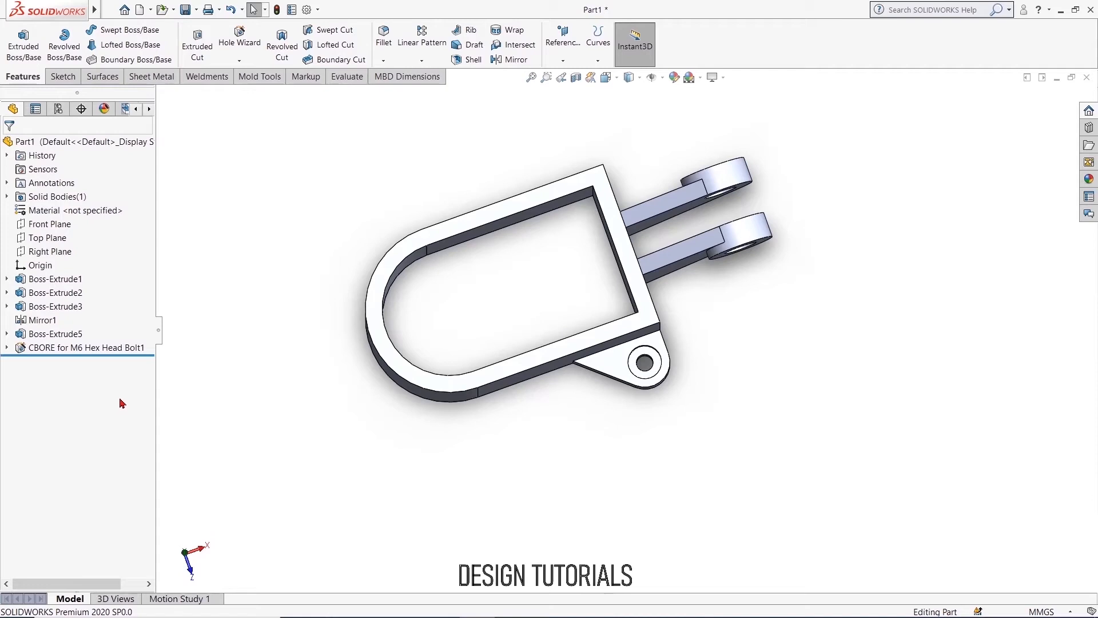
pyautogui.click(111, 349)
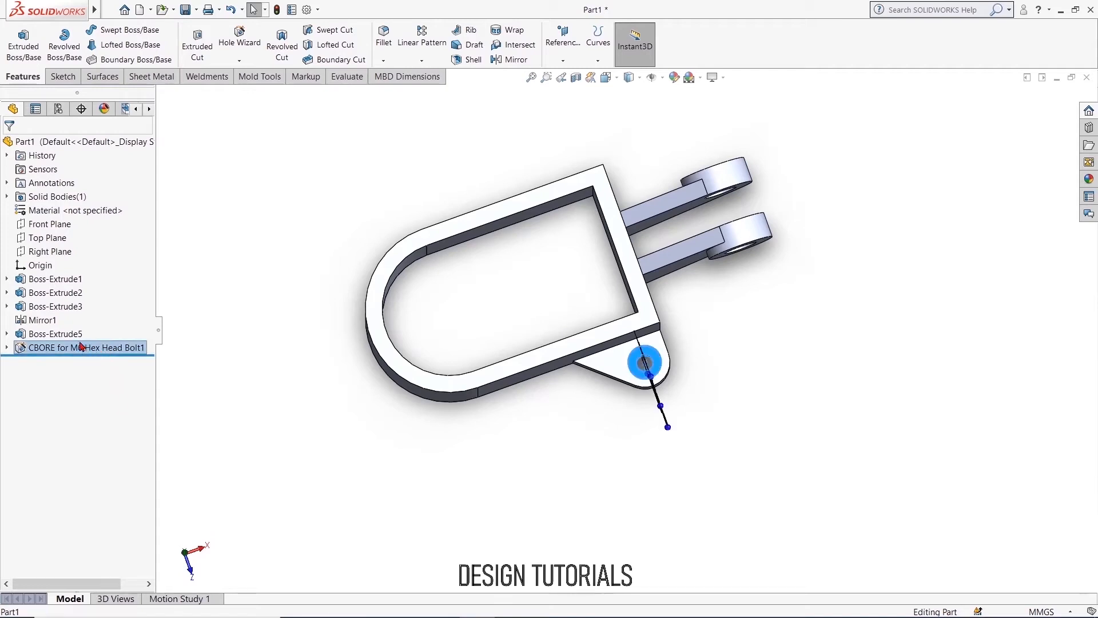
pyautogui.keyDown('ctrl'); pyautogui.click(75, 335); pyautogui.keyUp('ctrl')
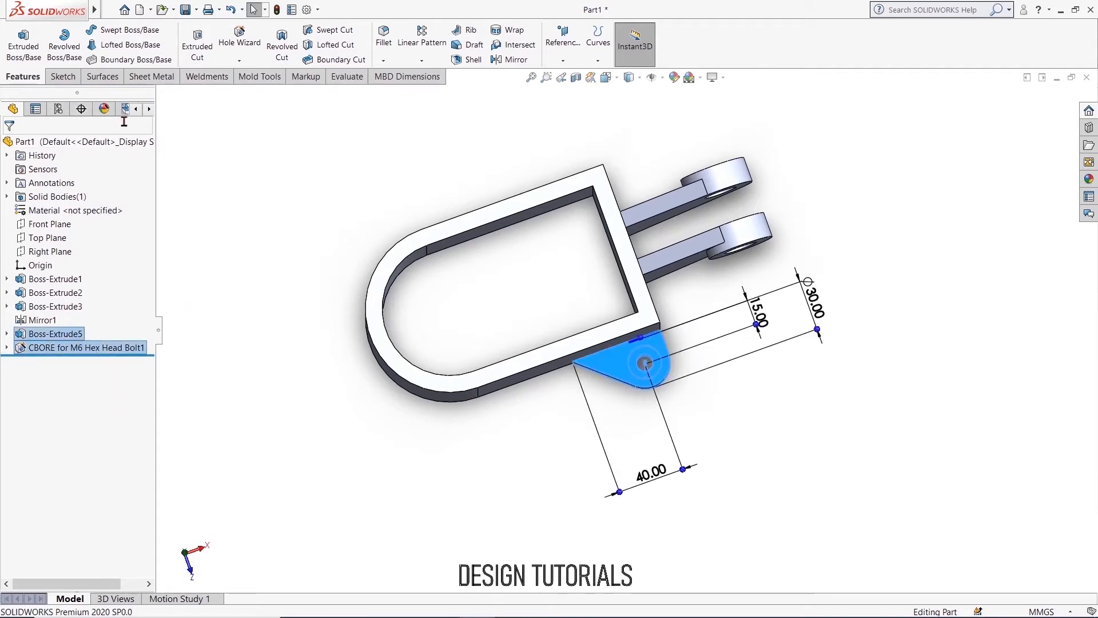
pyautogui.click(510, 60)
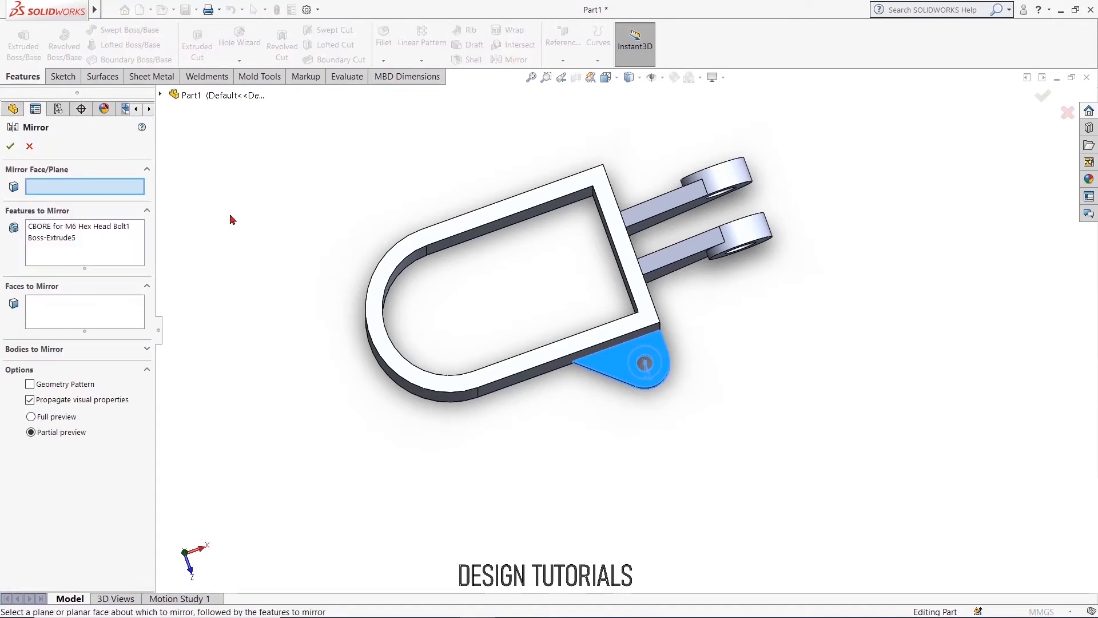
pyautogui.click(162, 95)
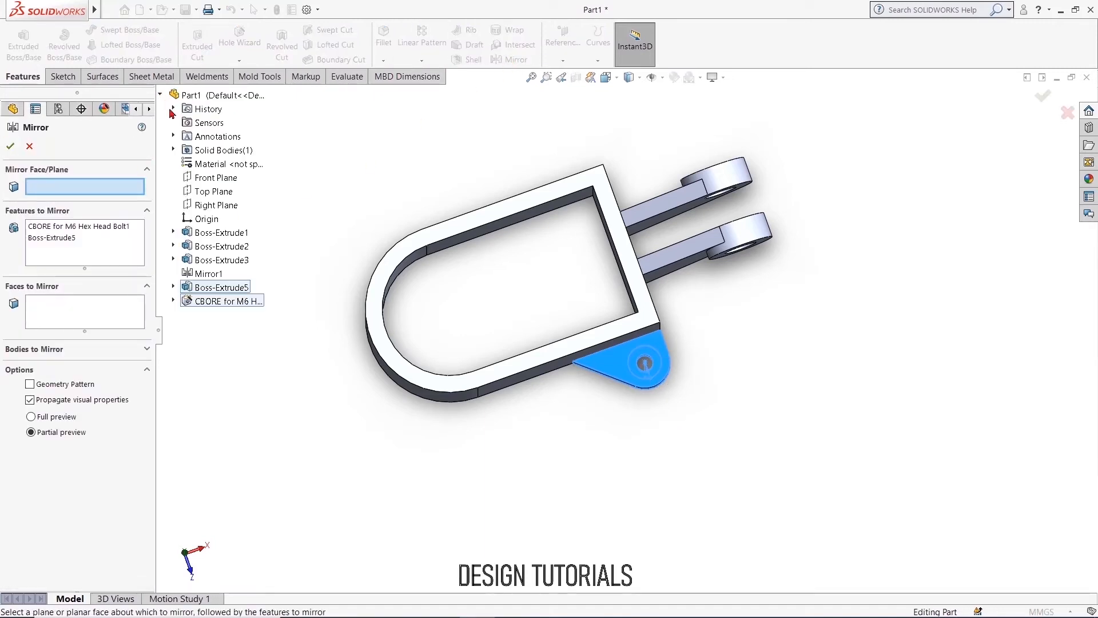
pyautogui.click(213, 177)
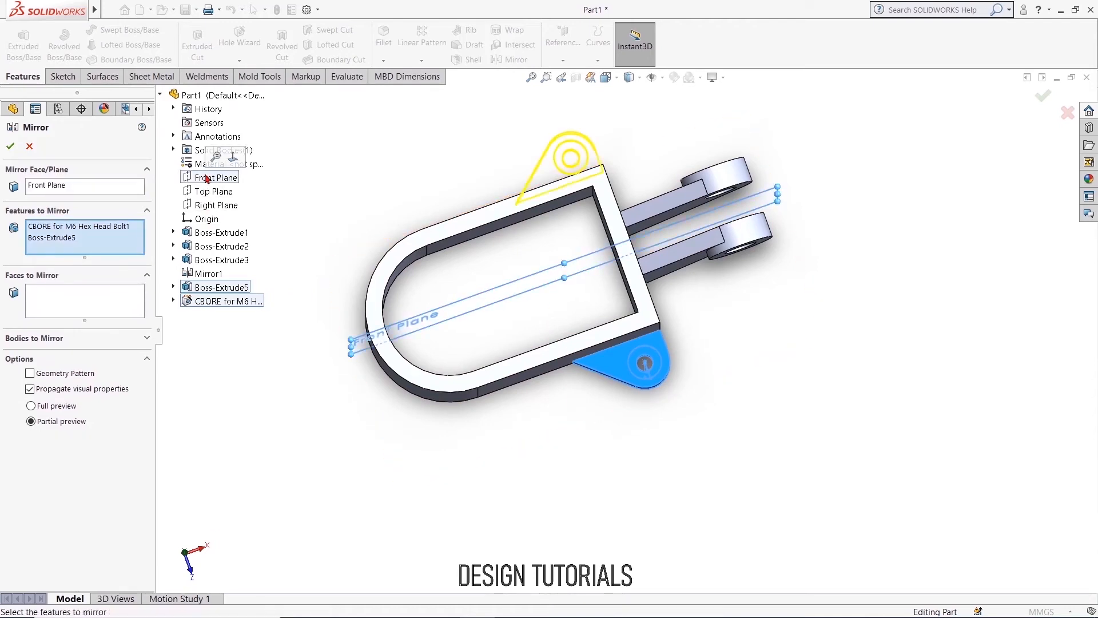
pyautogui.click(10, 147)
# - On the body's underside face, sketch an 80 mm straight line joining the two ends of the inner arc
pyautogui.moveTo(335, 169); pyautogui.dragTo(652, 174, button='middle')
pyautogui.moveTo(741, 332); pyautogui.dragTo(684, 481, button='middle')
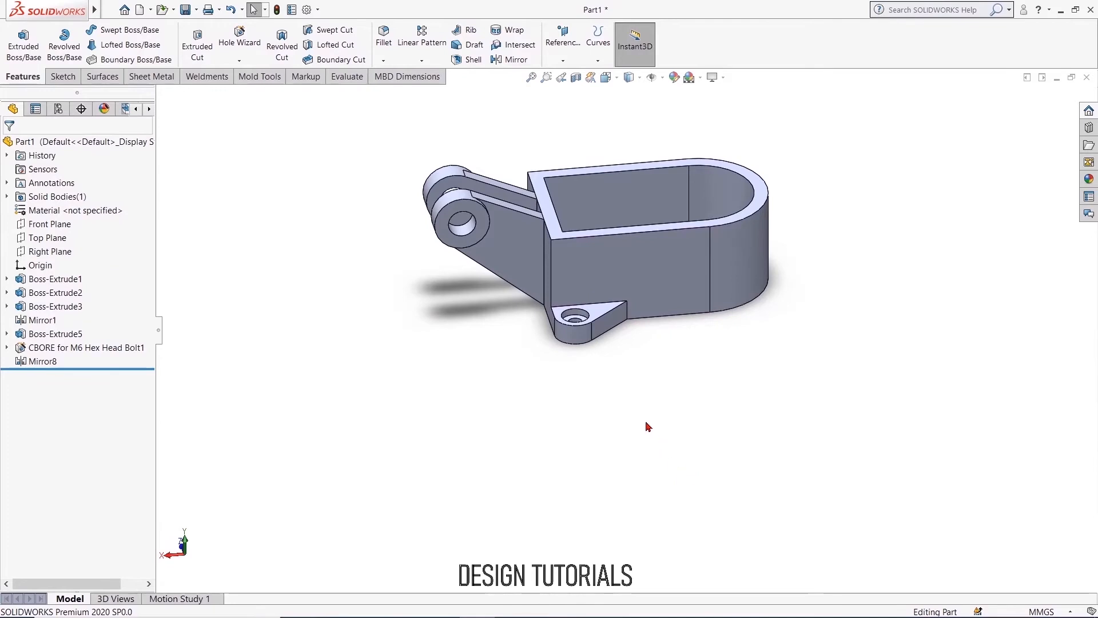
pyautogui.moveTo(585, 452); pyautogui.dragTo(563, 517, button='middle')
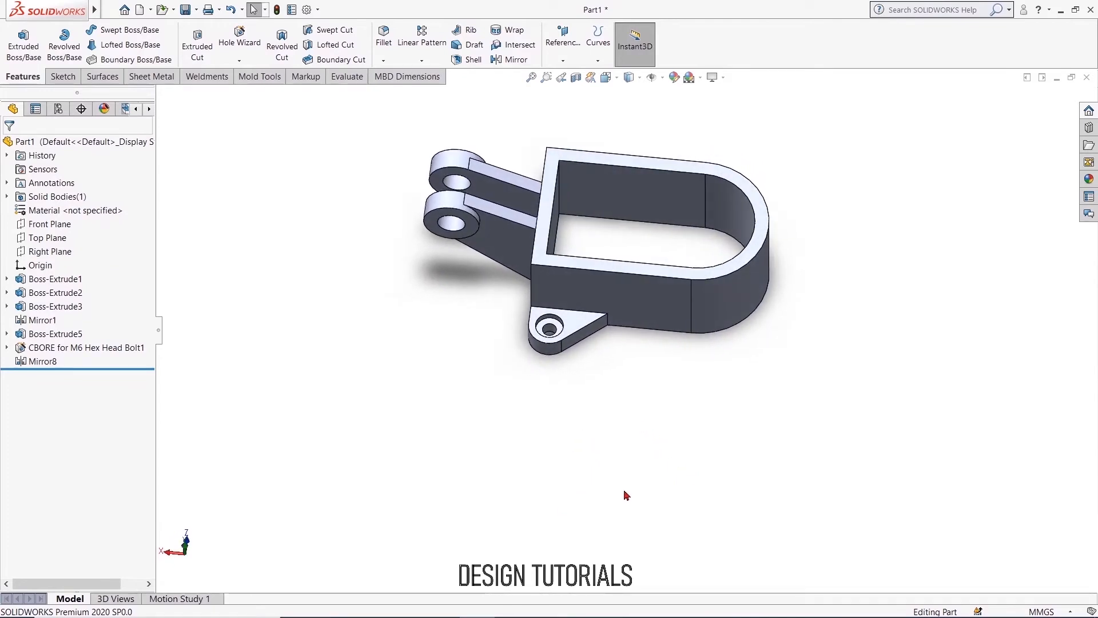
pyautogui.moveTo(679, 439); pyautogui.dragTo(721, 132, button='middle')
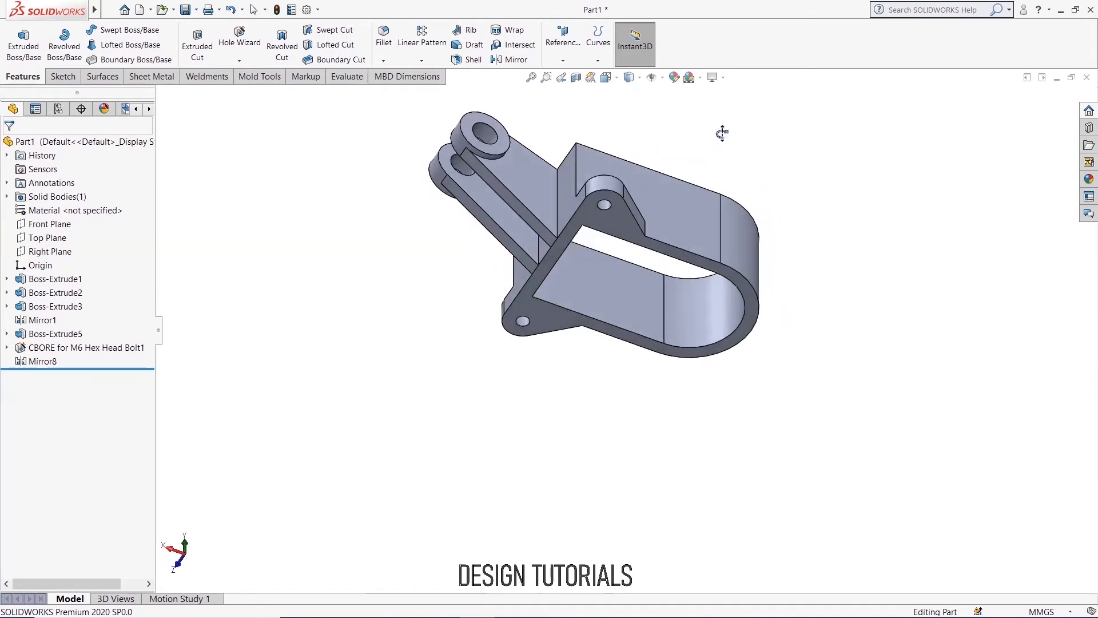
pyautogui.moveTo(868, 479); pyautogui.dragTo(838, 324, button='middle')
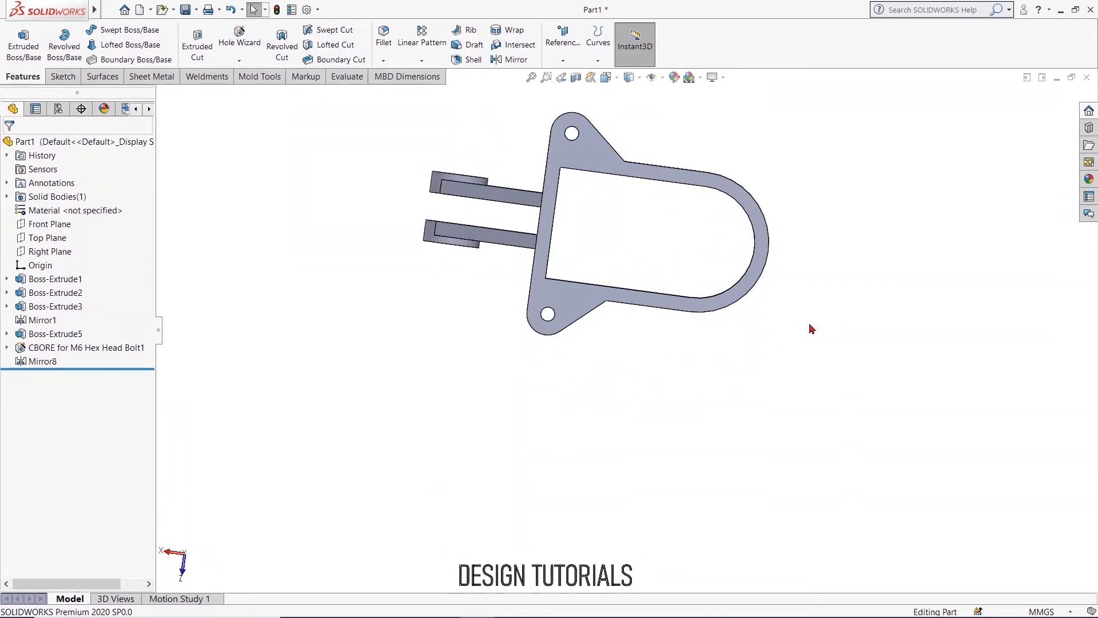
pyautogui.click(747, 212)
pyautogui.click(804, 172)
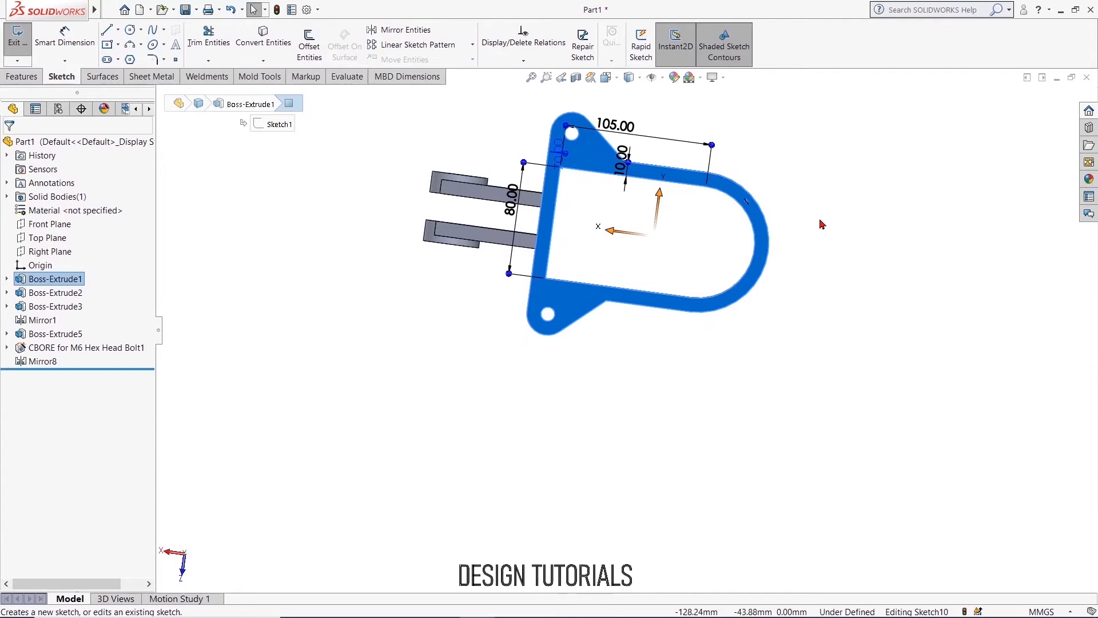
pyautogui.click(217, 199)
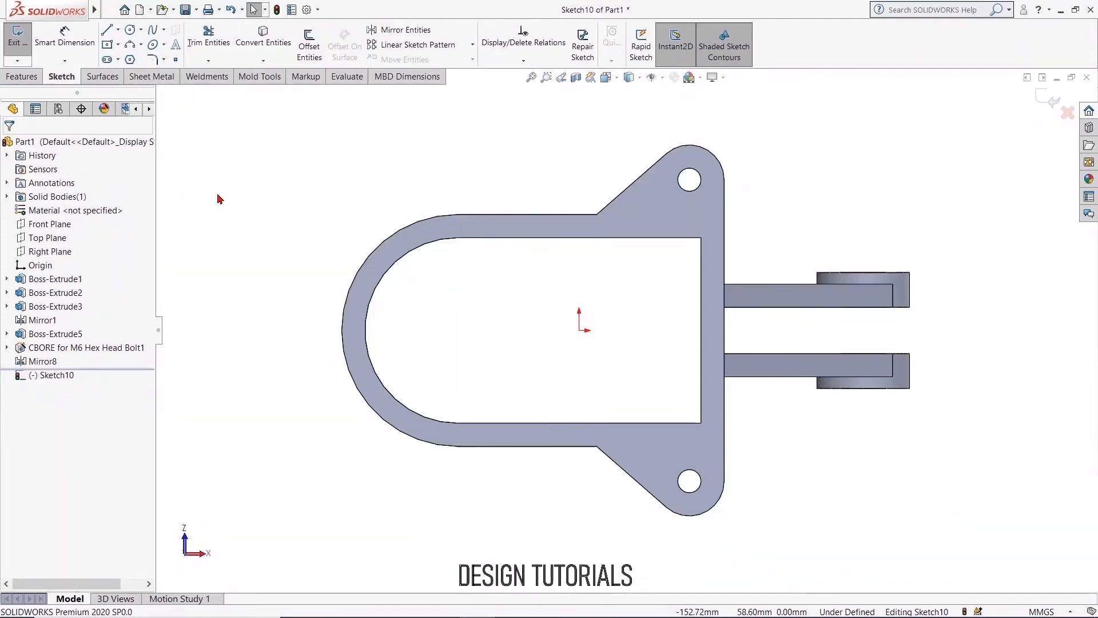
pyautogui.click(105, 31)
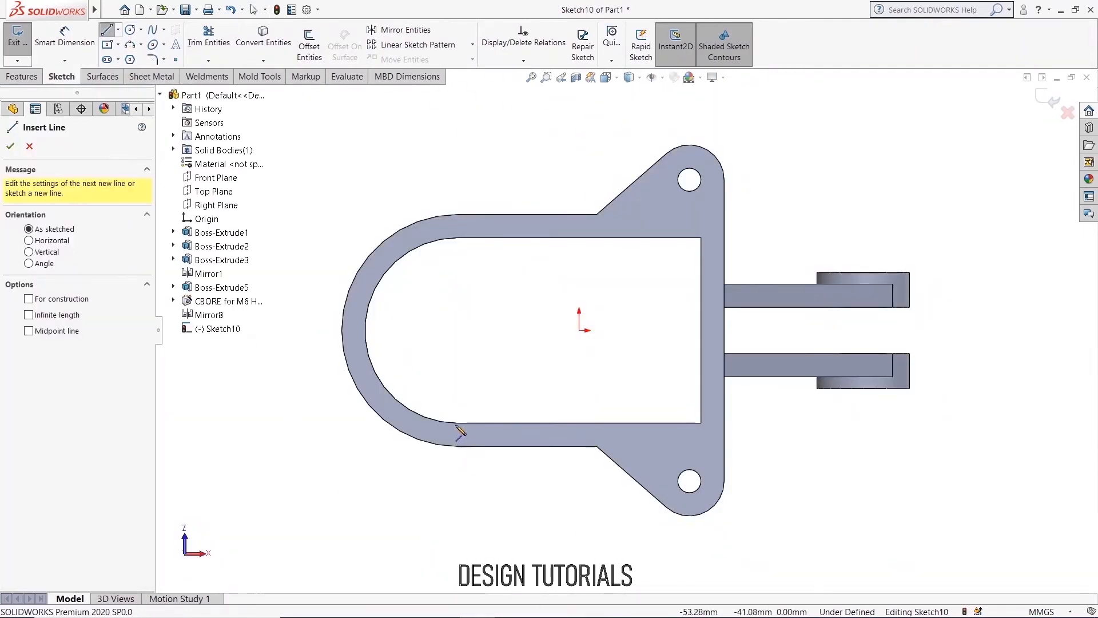
pyautogui.click(458, 423)
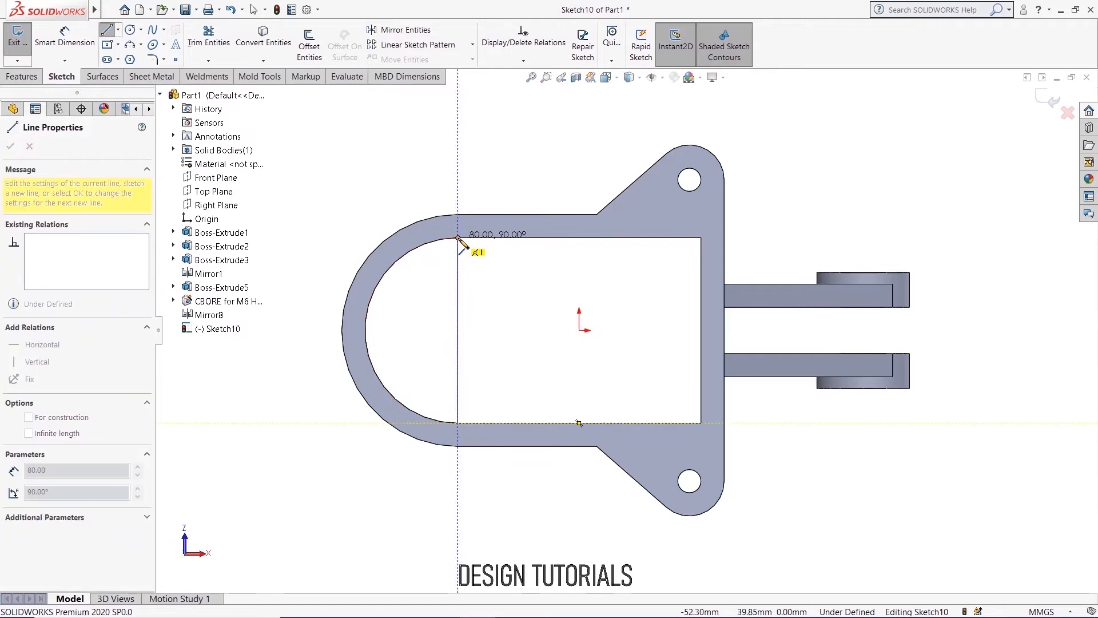
pyautogui.click(458, 238)
pyautogui.press('Escape')
pyautogui.press('Escape')
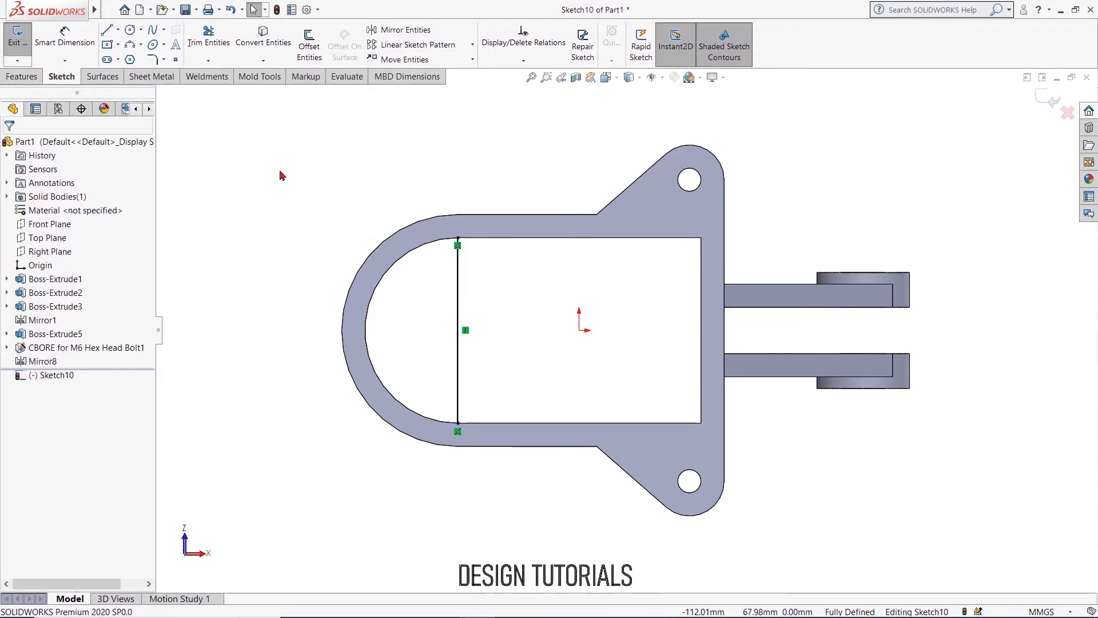
# - Close the profile with a three-point 180° arc of 40 mm radius along the body's rounded inner wall
pyautogui.click(131, 45)
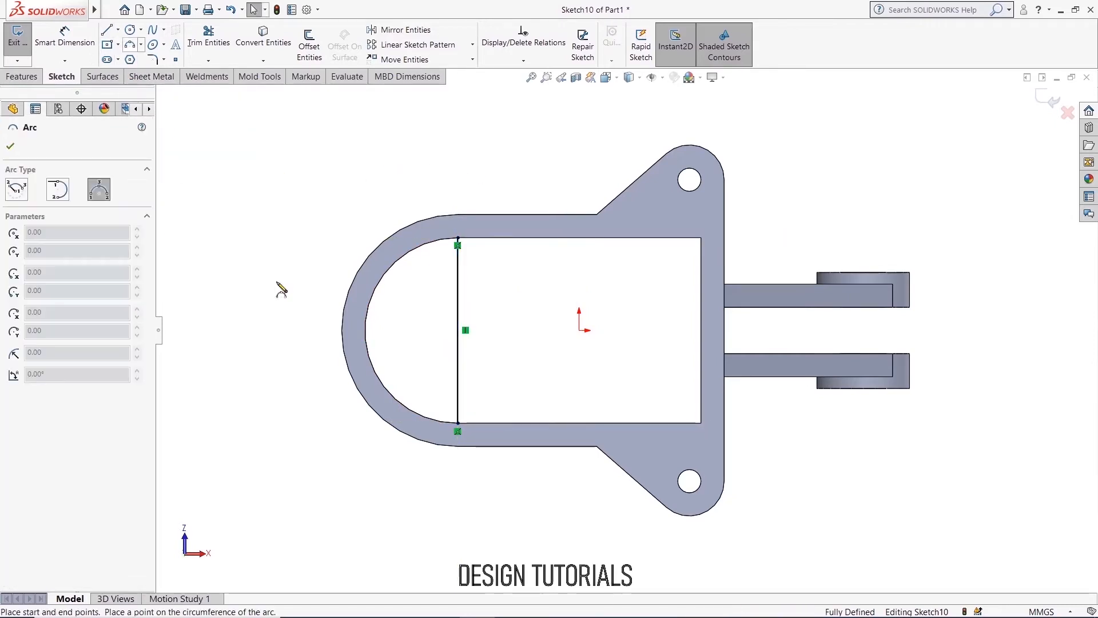
pyautogui.click(458, 424)
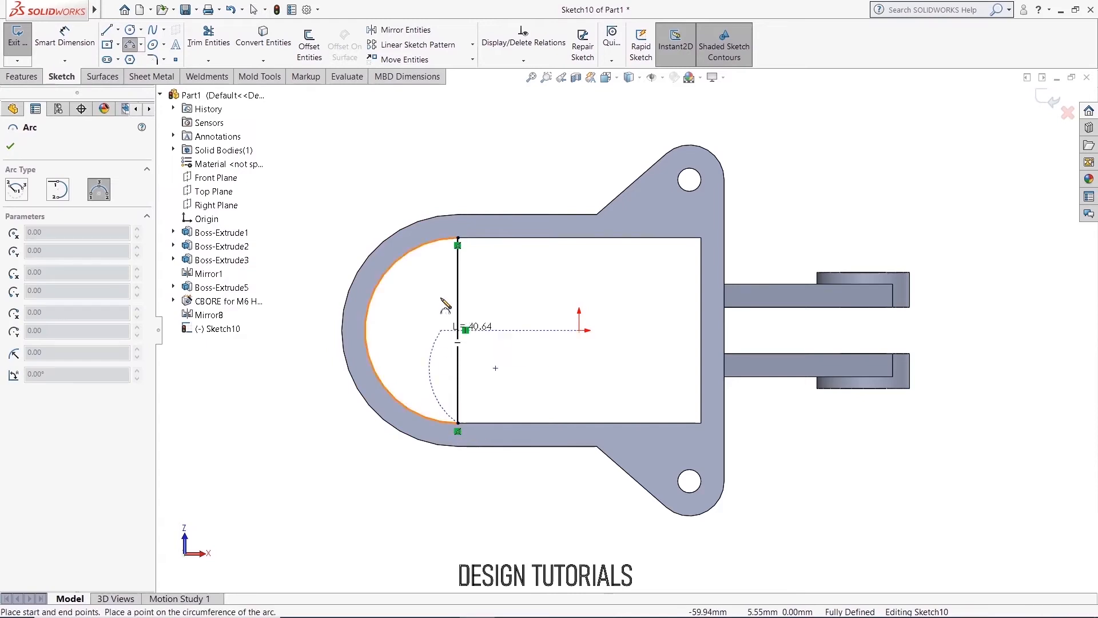
pyautogui.click(457, 238)
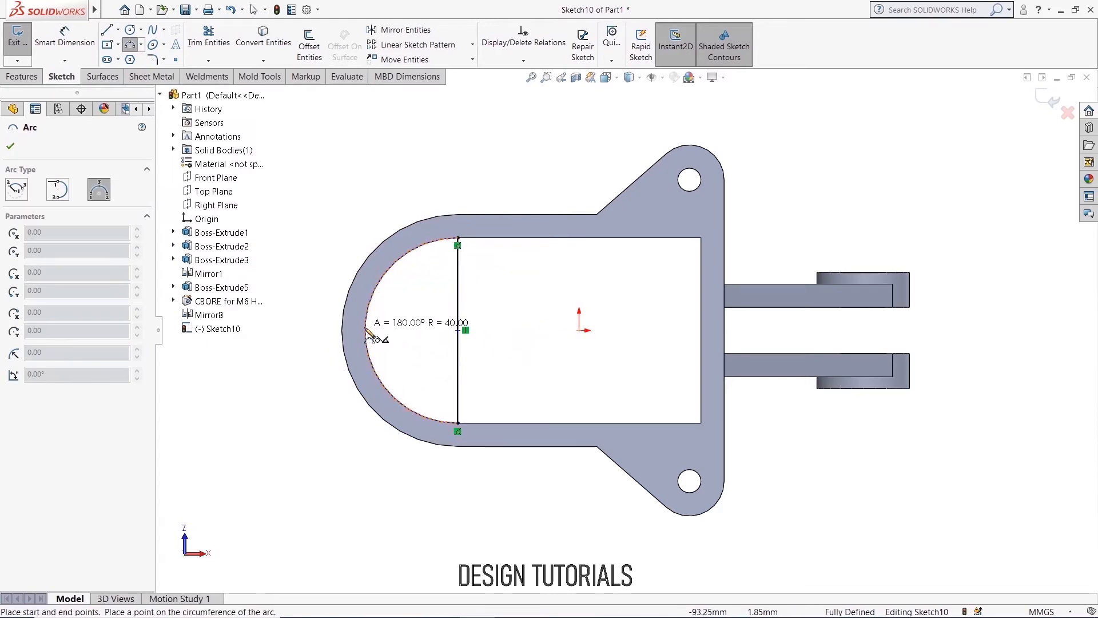
pyautogui.click(365, 330)
pyautogui.rightClick(355, 209)
pyautogui.click(362, 210)
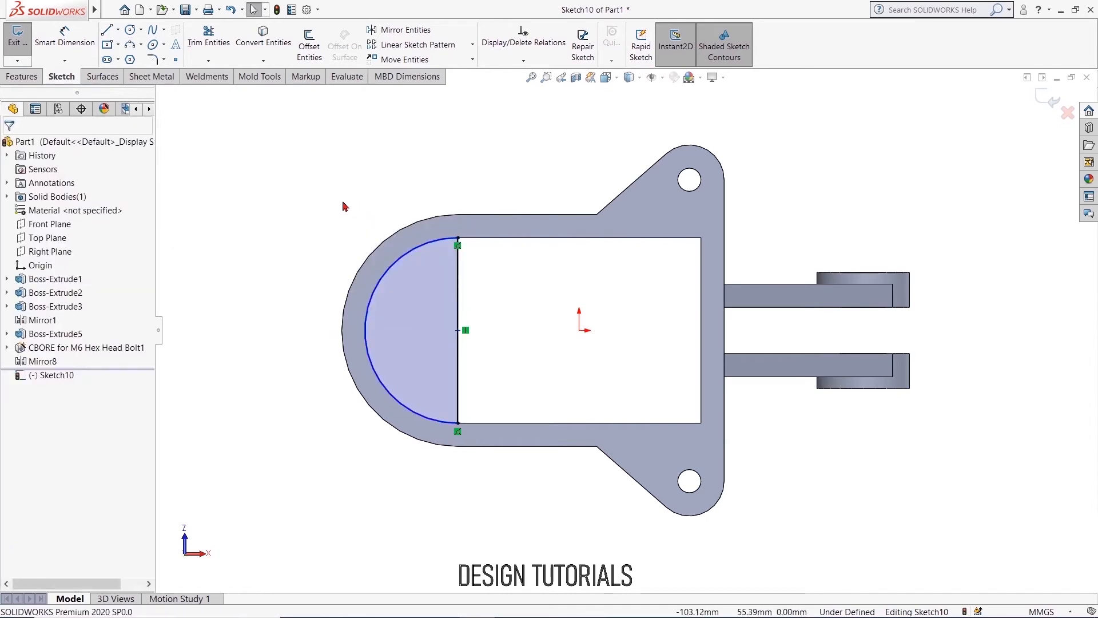
# - Add a 40 mm radius dimension to the sketched arc
pyautogui.click(65, 36)
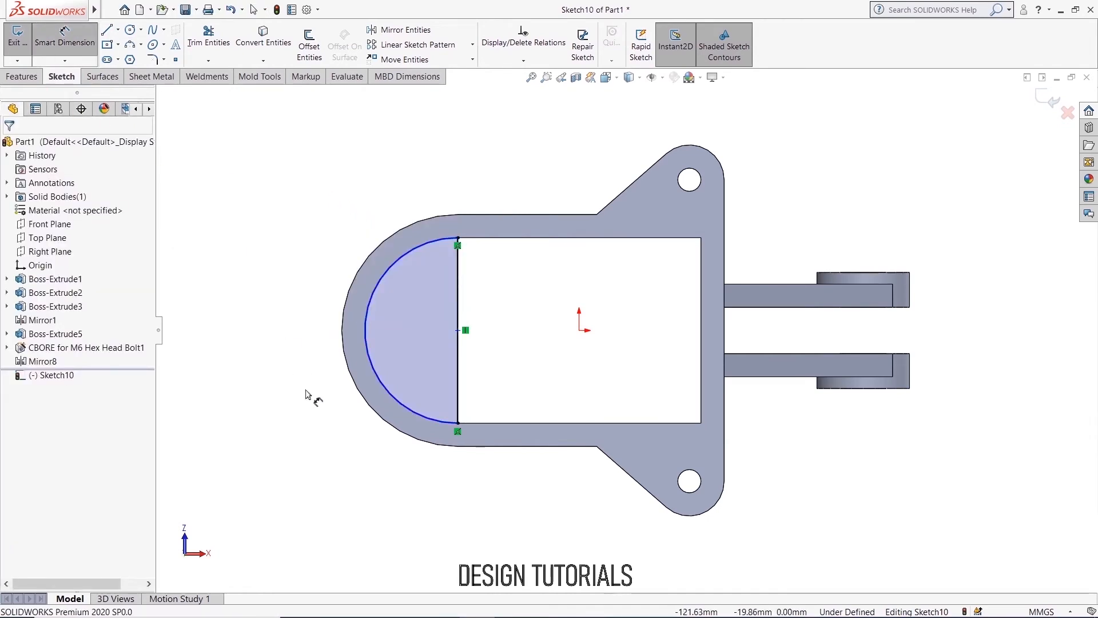
pyautogui.click(367, 330)
pyautogui.click(269, 166)
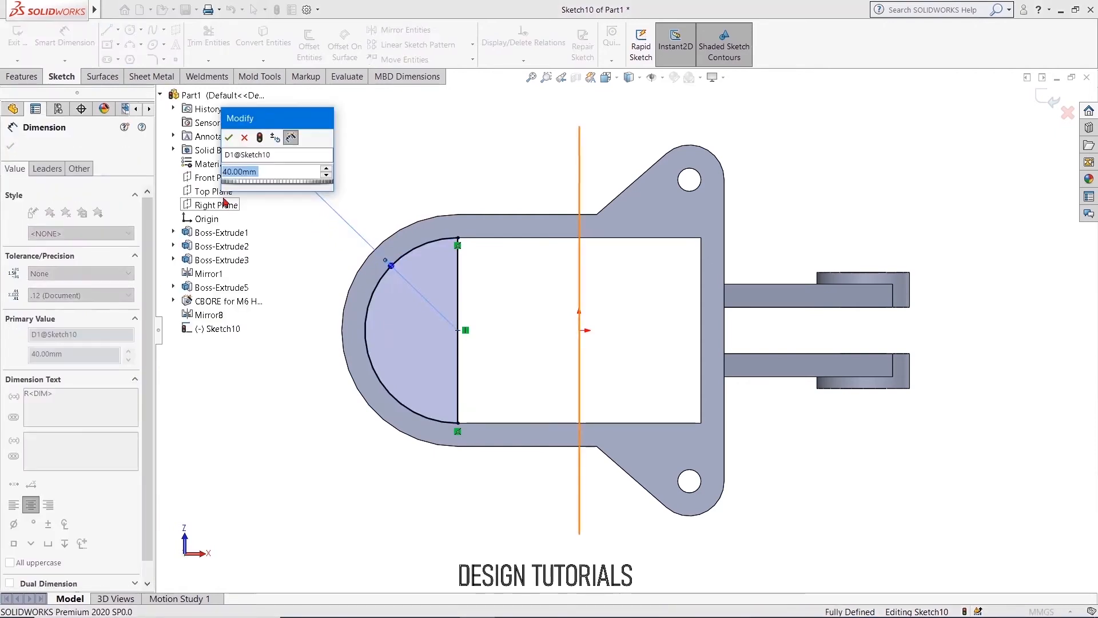
pyautogui.click(233, 137)
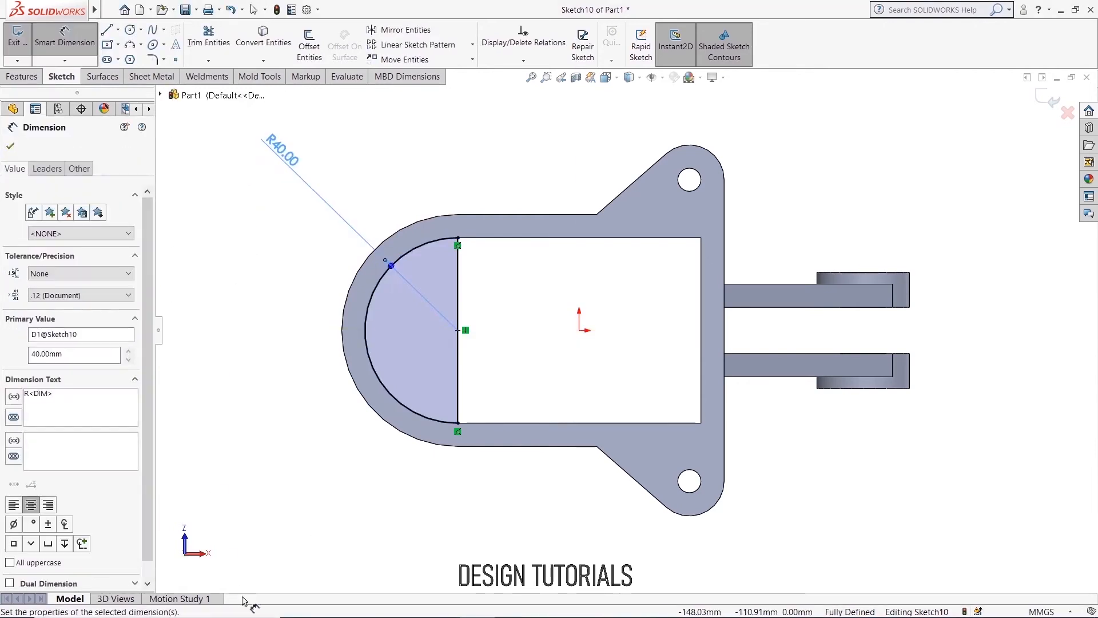
pyautogui.click(221, 388)
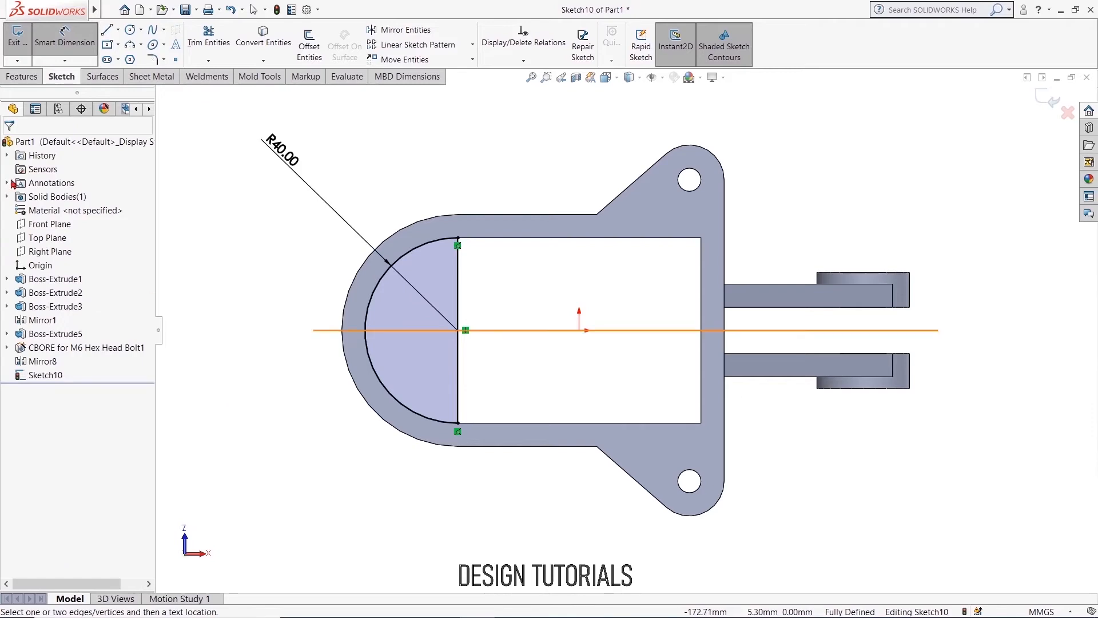
# - Extrude the half-round profile 25 mm in the reversed direction, up into the body, merging it with the solid
pyautogui.click(23, 74)
pyautogui.click(23, 52)
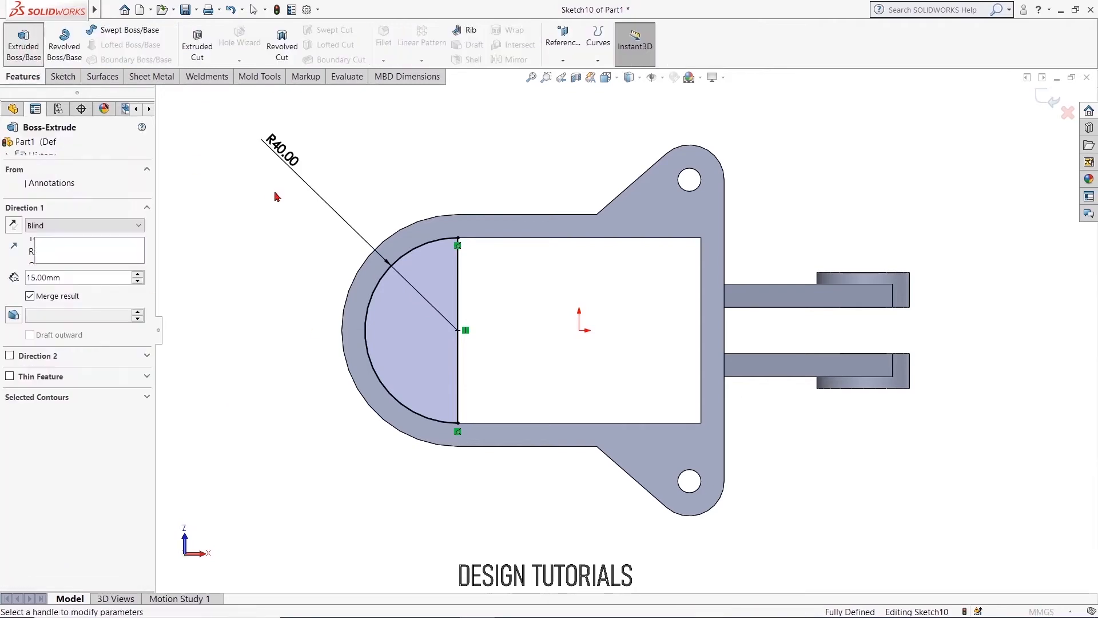
pyautogui.click(13, 224)
pyautogui.doubleClick(63, 278)
pyautogui.write('25')
pyautogui.press('Return')
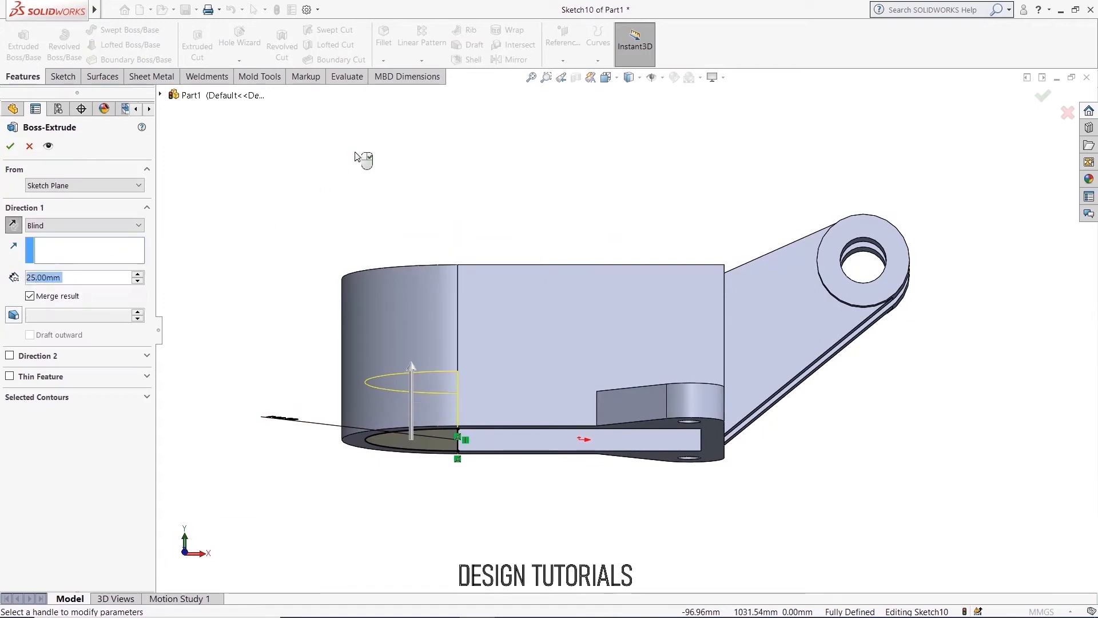
pyautogui.click(9, 148)
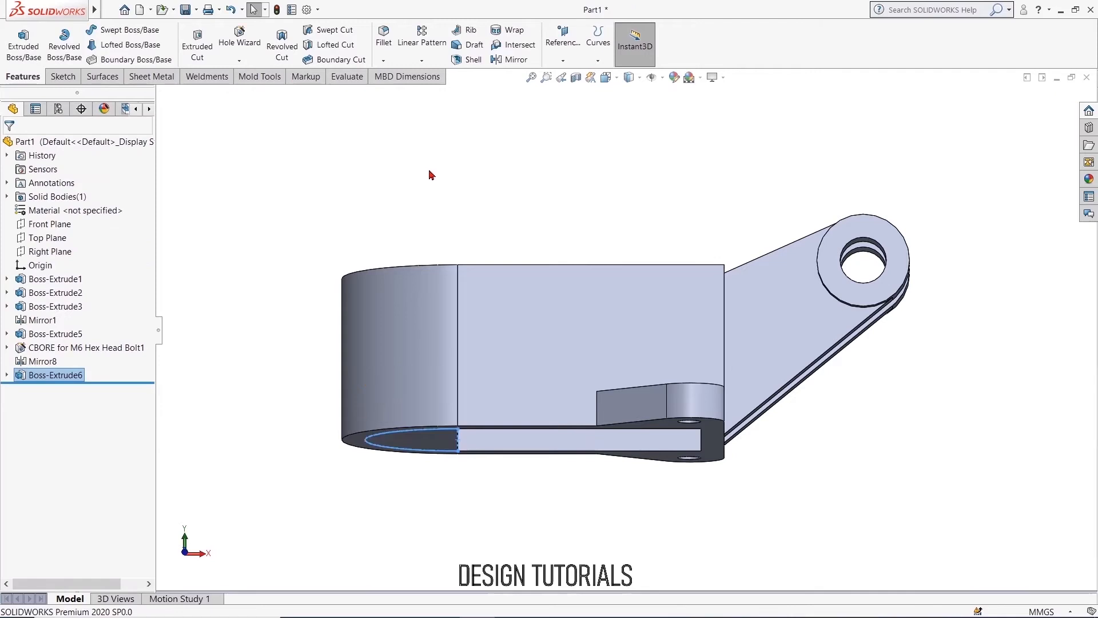
# - Create a reference plane offset 25+15 mm from the body's underside face, flipped to pass through the body
pyautogui.click(563, 59)
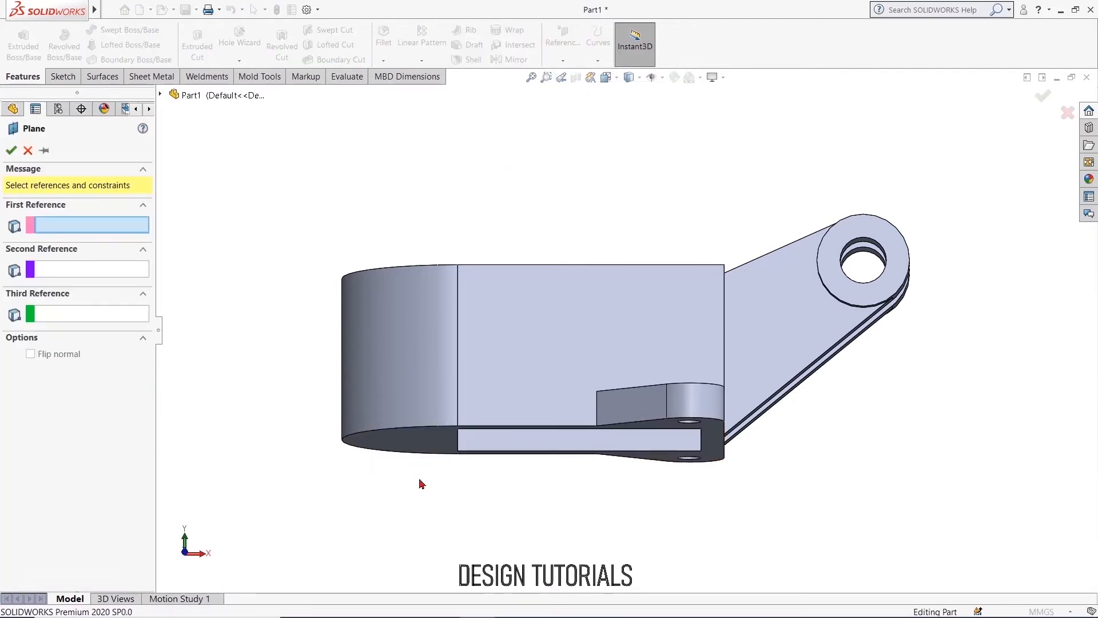
pyautogui.moveTo(419, 481); pyautogui.dragTo(419, 448, button='middle')
pyautogui.click(430, 441)
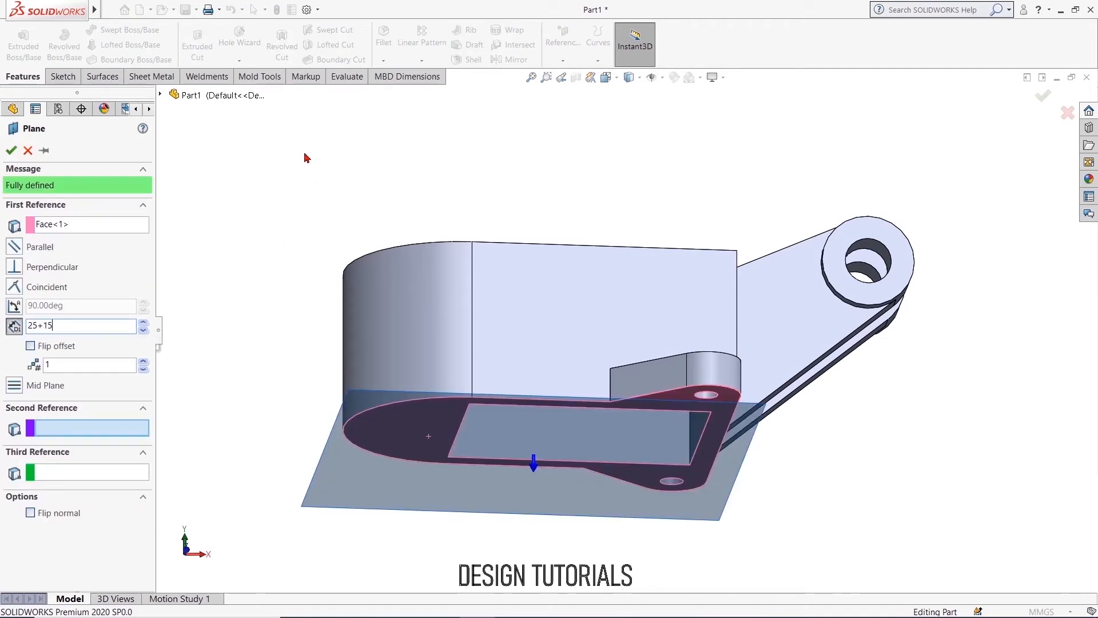
pyautogui.write('25+15')
pyautogui.press('Return')
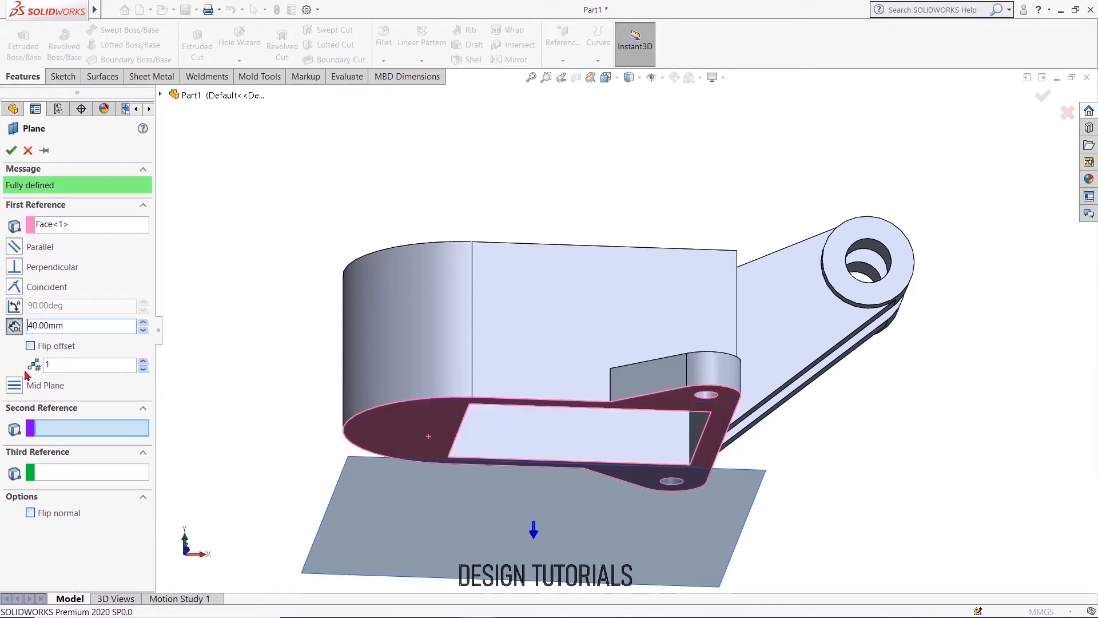
pyautogui.click(30, 346)
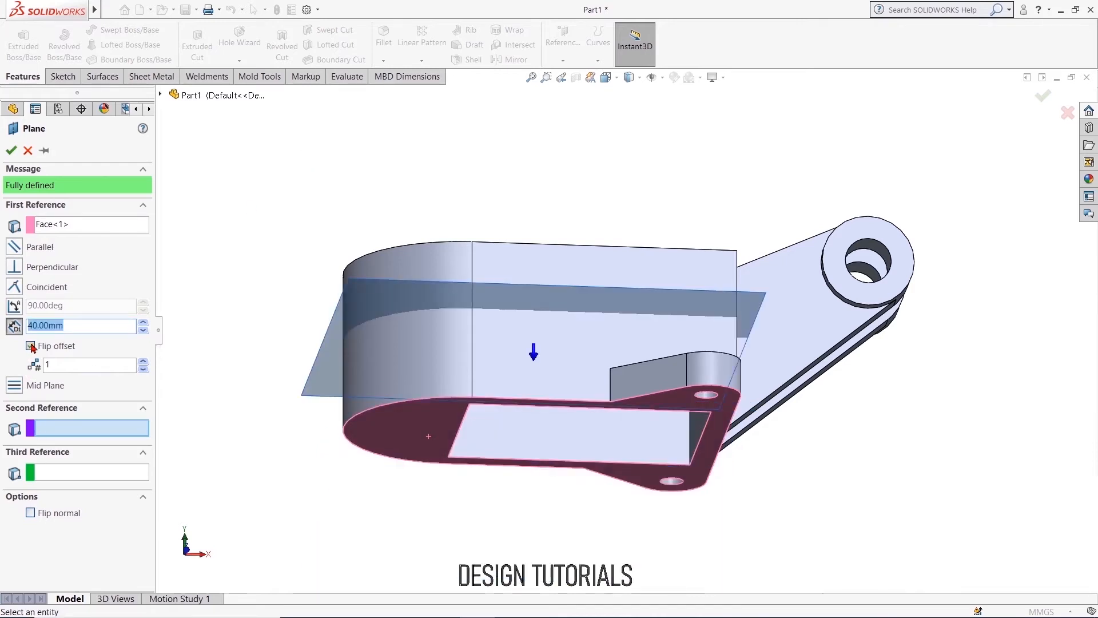
pyautogui.click(10, 155)
# - On the new offset plane, sketch two concentric circles over the half-round floor, centred about 9 mm from its straight edge, the inner about 12.6 mm in diameter
pyautogui.moveTo(527, 162); pyautogui.dragTo(506, 331, button='middle')
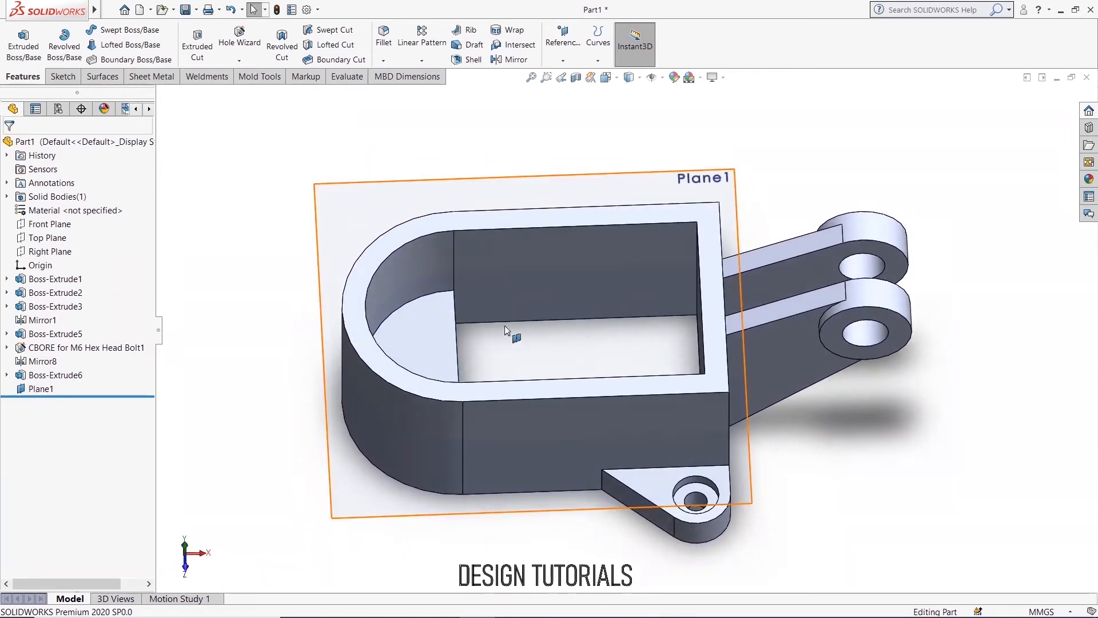
pyautogui.click(428, 203)
pyautogui.click(465, 164)
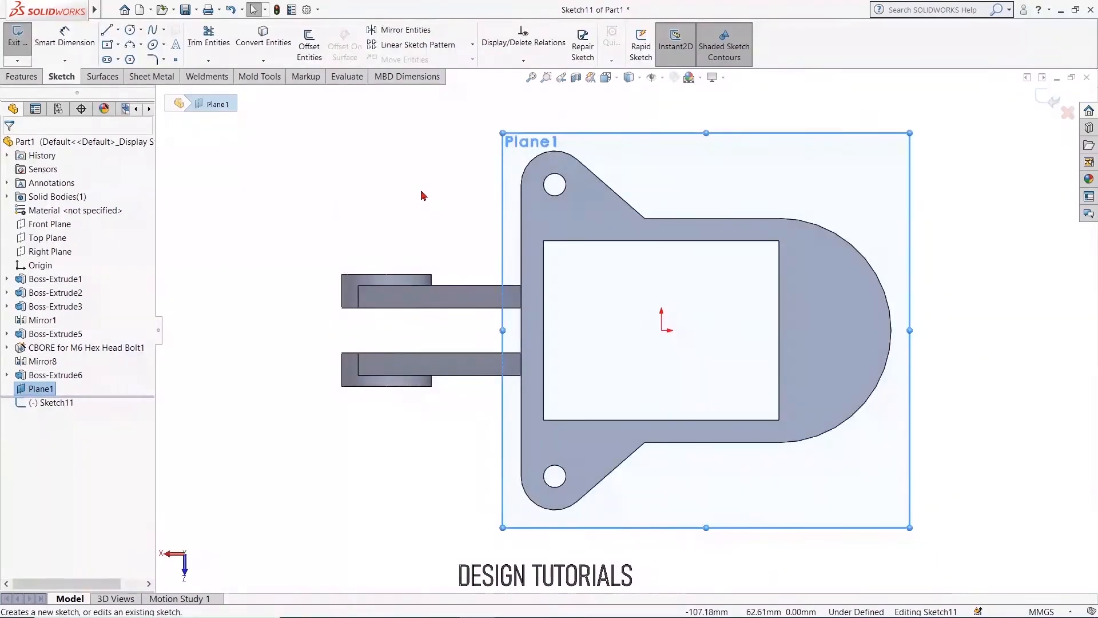
pyautogui.hotkey('ctrl', '8')
pyautogui.click(273, 220)
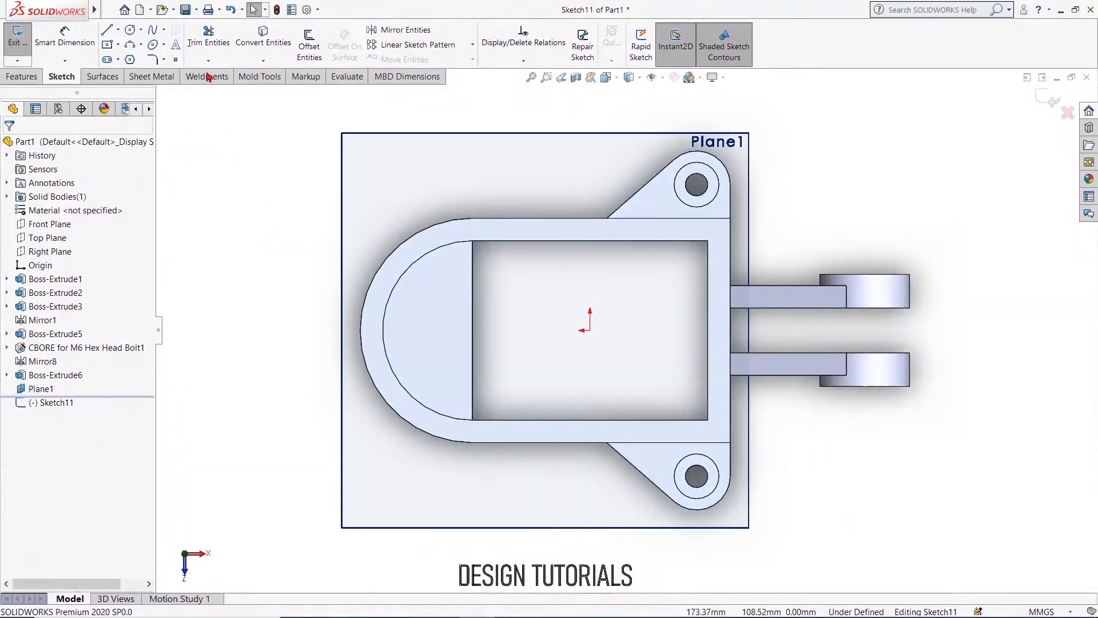
pyautogui.click(130, 30)
pyautogui.scroll(-4, 423, 341)
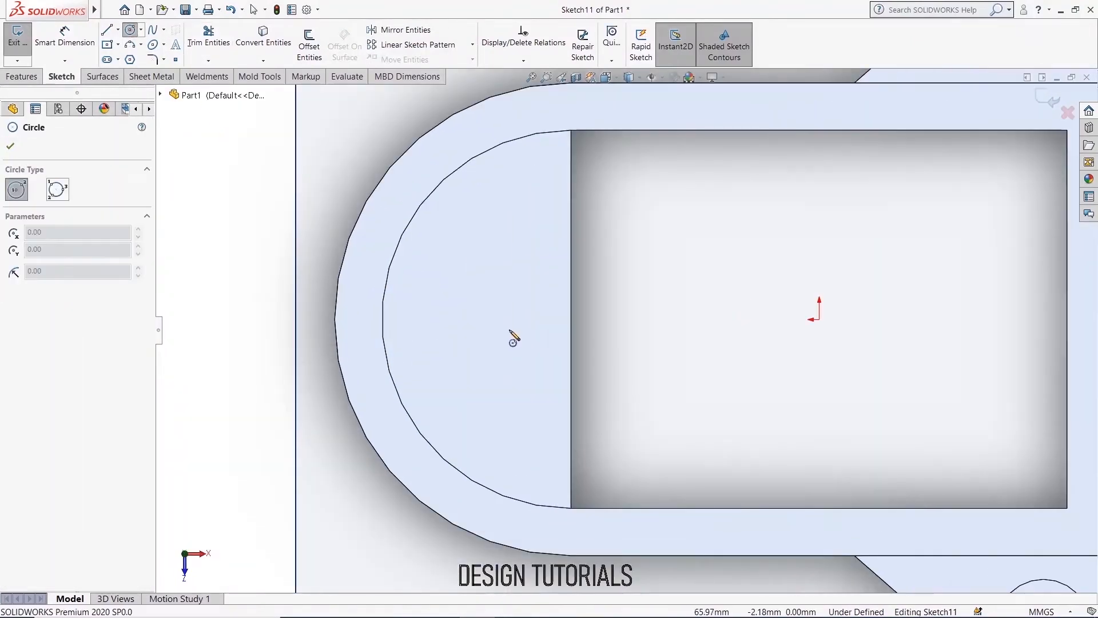
pyautogui.click(529, 319)
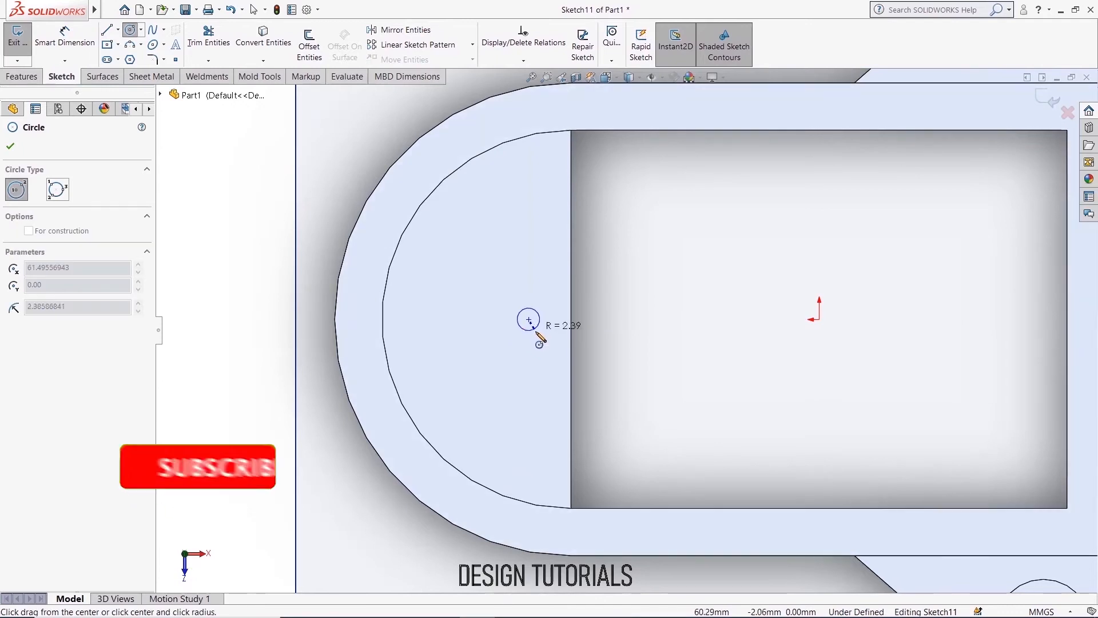
pyautogui.click(556, 356)
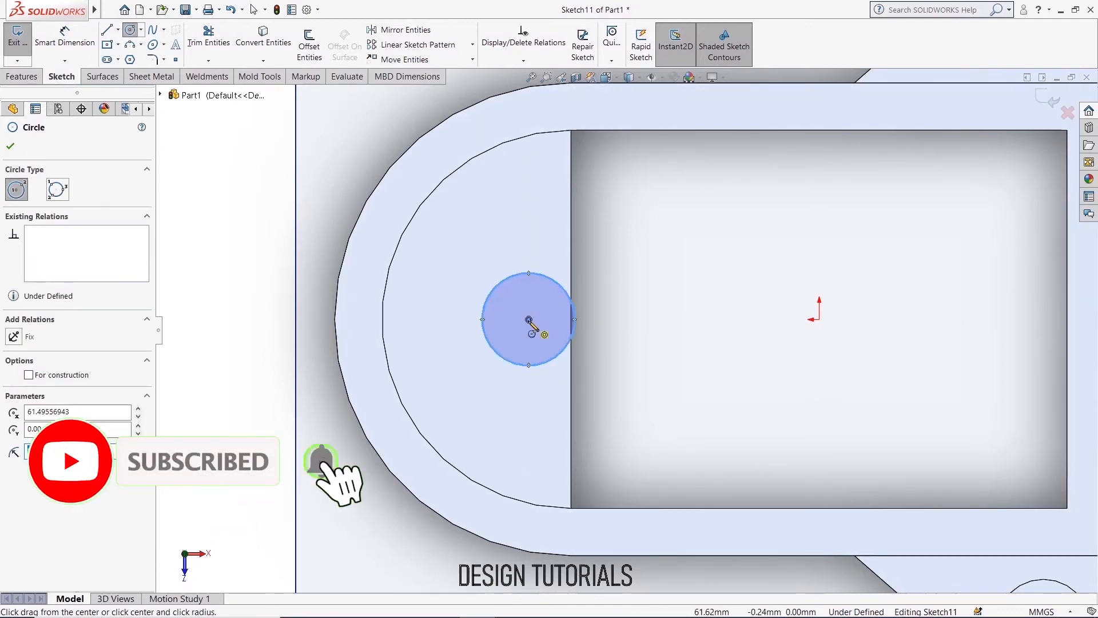
pyautogui.click(529, 319)
pyautogui.click(551, 338)
pyautogui.rightClick(643, 263)
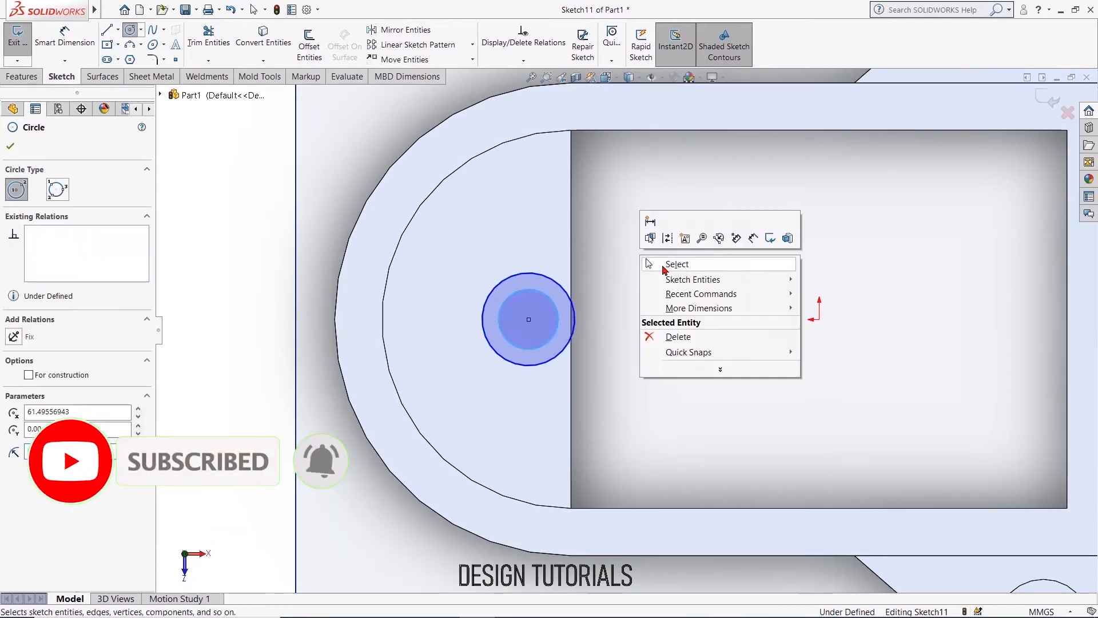
pyautogui.click(667, 266)
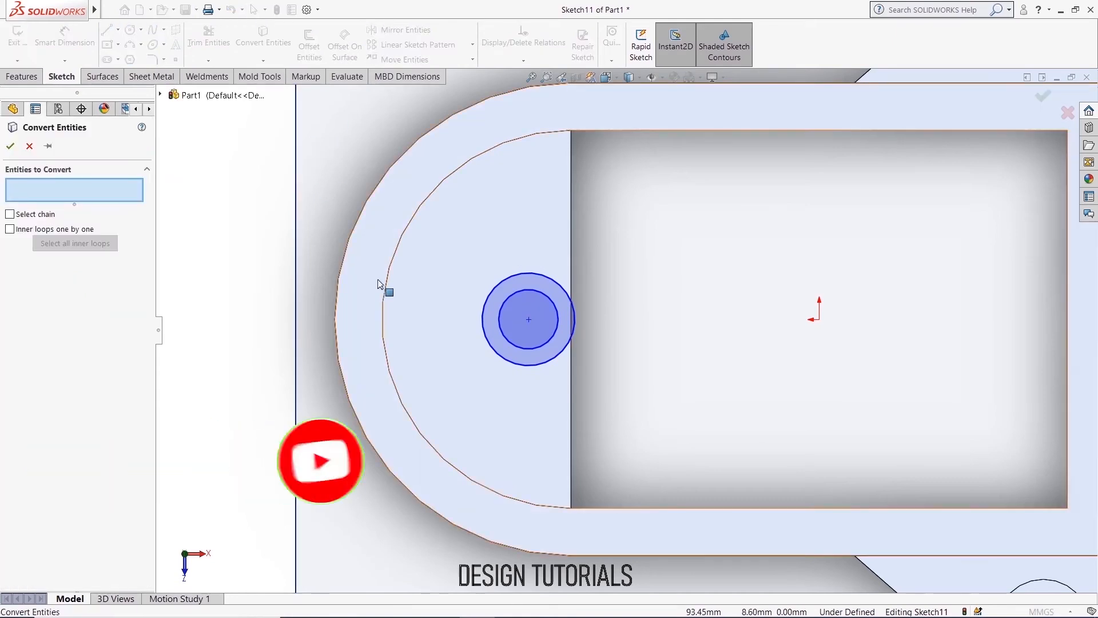
# - Convert only the half-round floor's curved edge into the sketch, dropping the whole floor face from the selection
pyautogui.click(390, 300)
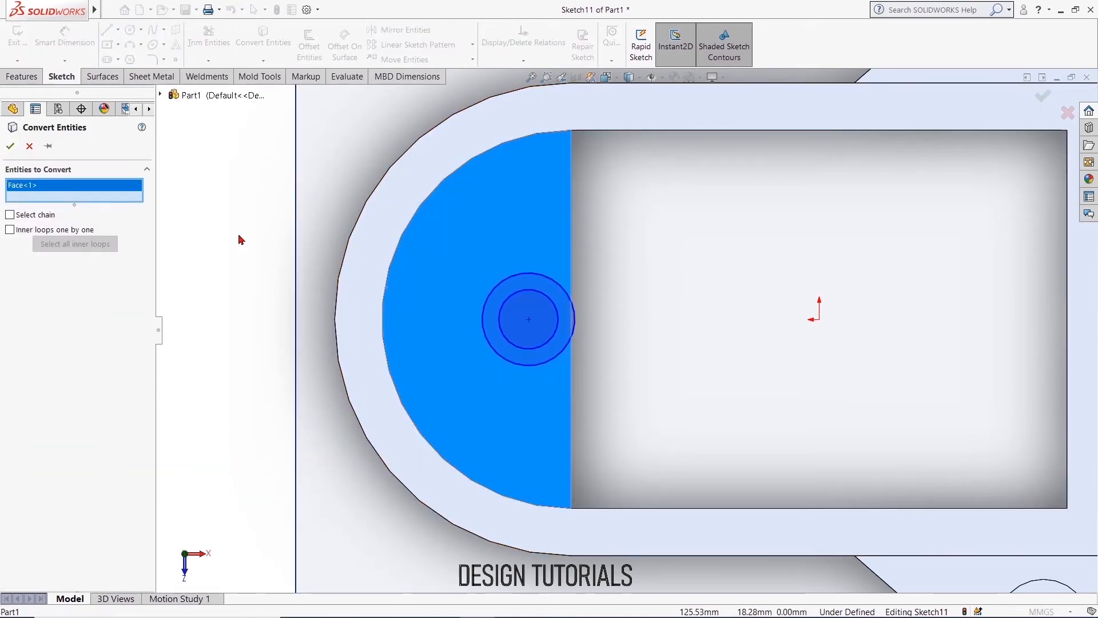
pyautogui.rightClick(121, 196)
pyautogui.click(146, 212)
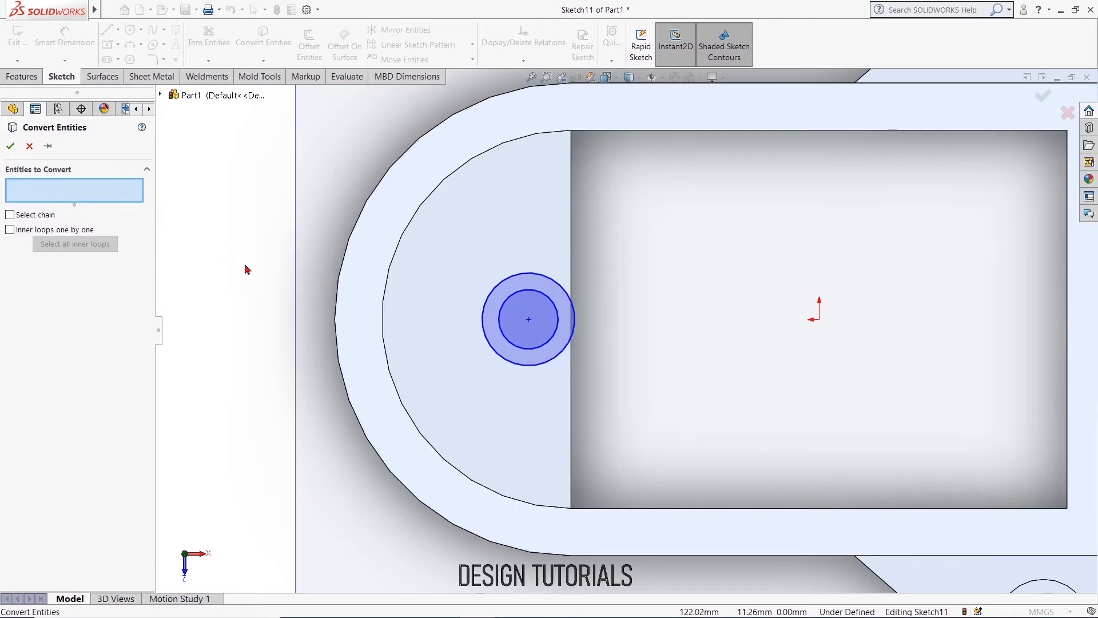
pyautogui.click(387, 339)
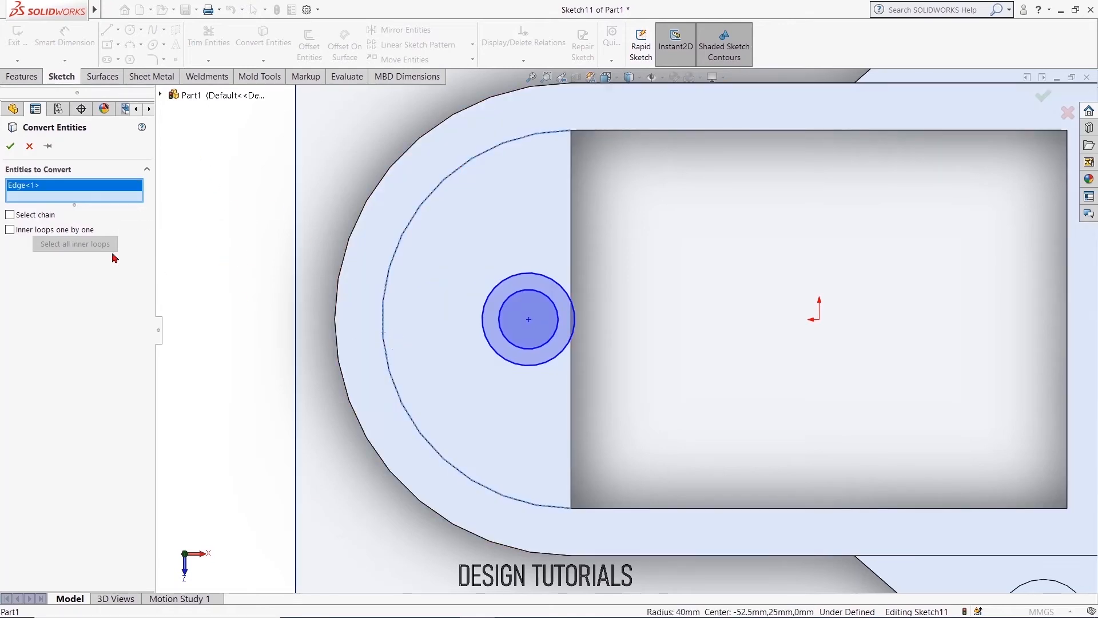
pyautogui.click(10, 146)
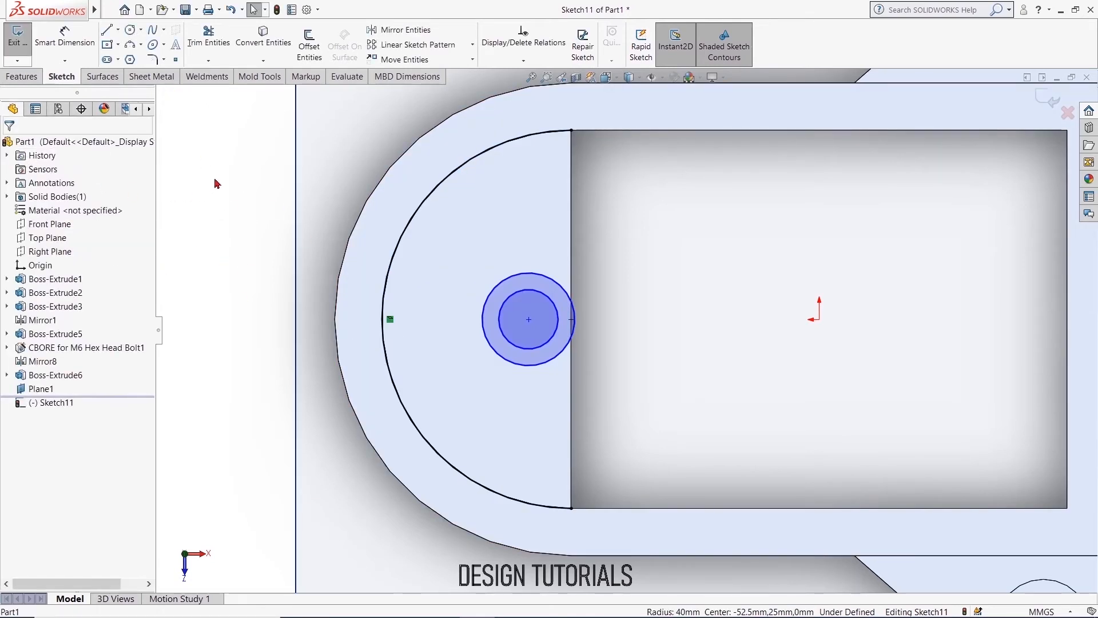
# - Sketch two horizontal lines from the outer circle's upper and lower quadrant points, extending past the body's rounded wall
pyautogui.click(107, 30)
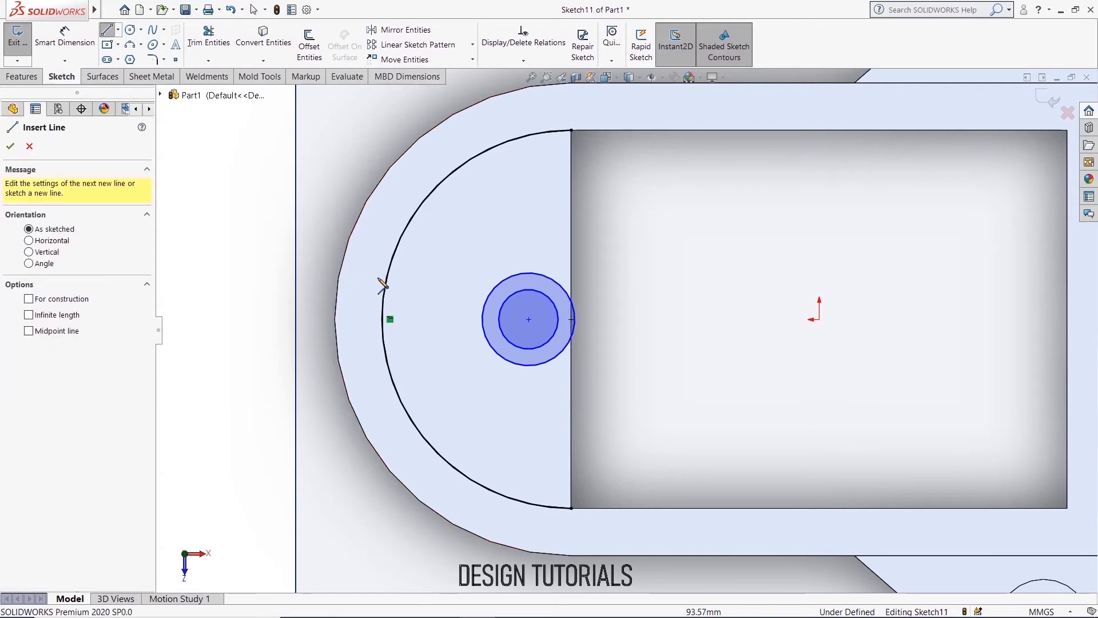
pyautogui.click(529, 274)
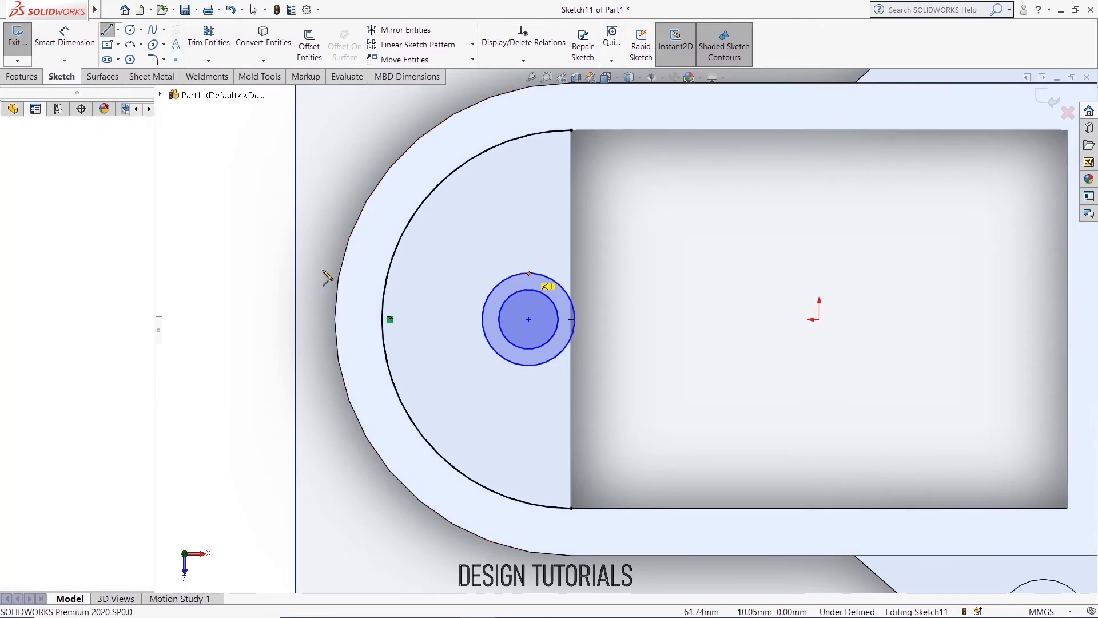
pyautogui.click(283, 274)
pyautogui.press('Escape')
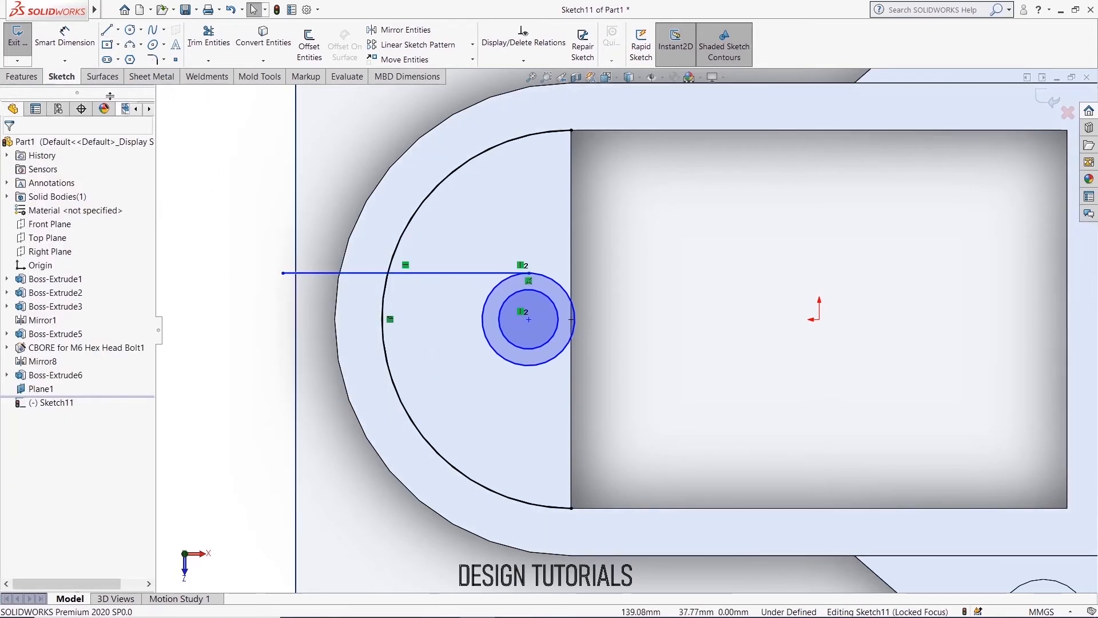
pyautogui.click(109, 34)
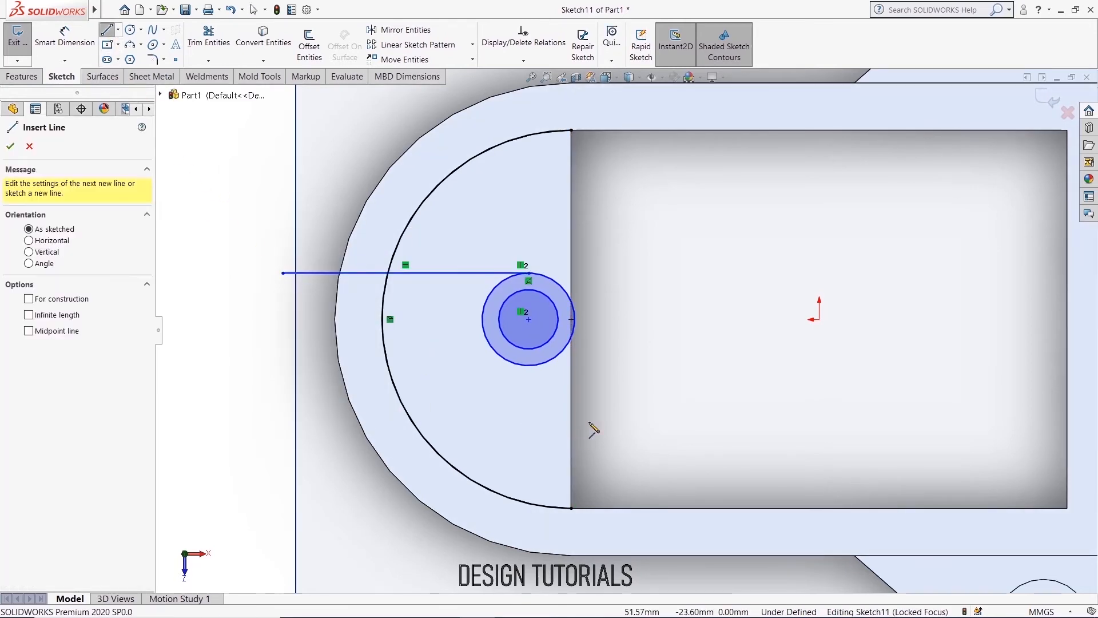
pyautogui.click(529, 365)
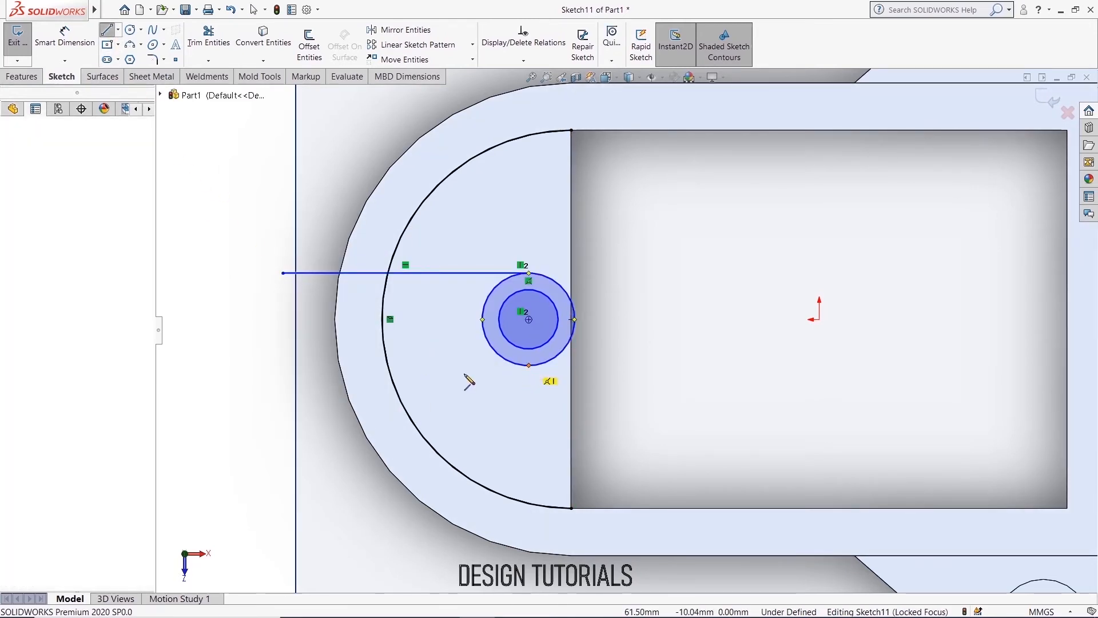
pyautogui.click(260, 369)
pyautogui.rightClick(261, 369)
pyautogui.click(278, 380)
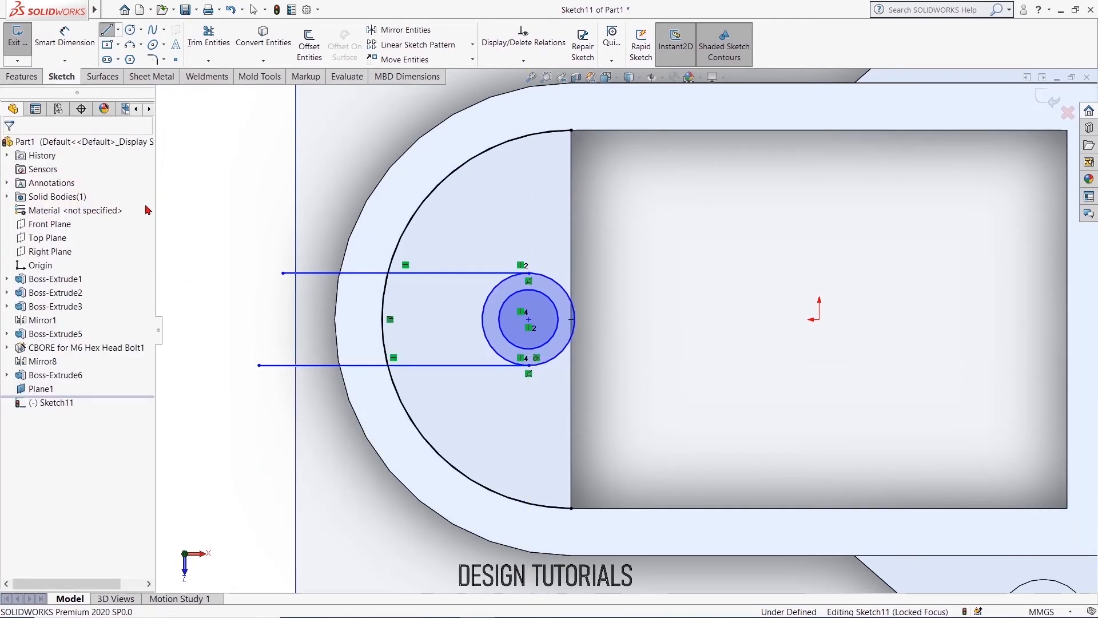
# - Dimension the circles' centre 15 mm from the straight edge of the half-round floor
pyautogui.click(64, 40)
pyautogui.click(570, 264)
pyautogui.click(529, 319)
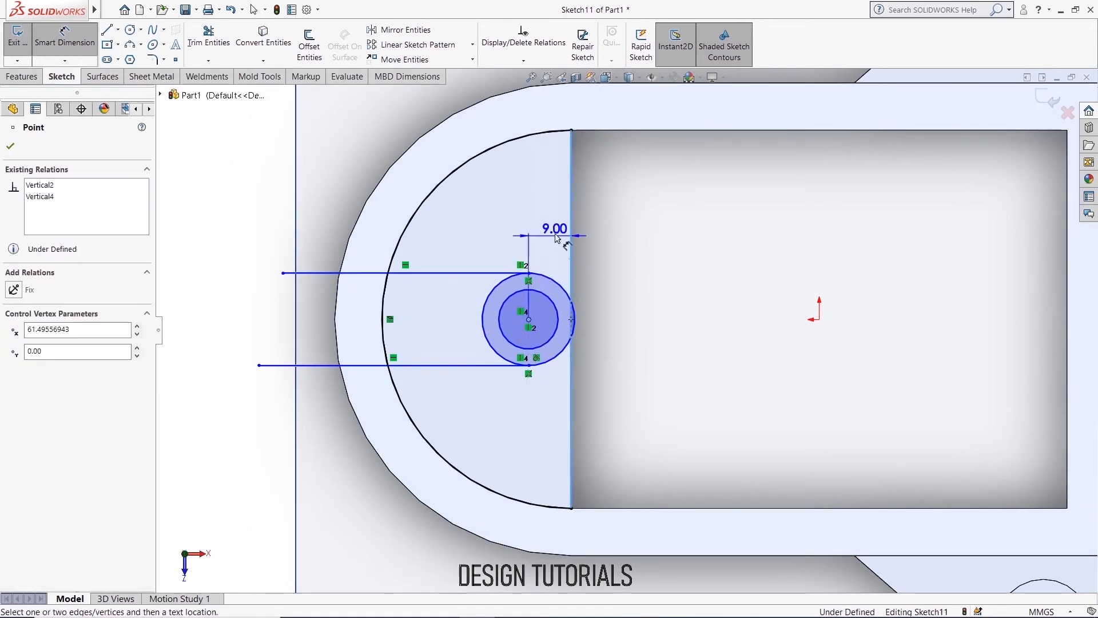
pyautogui.click(558, 237)
pyautogui.write('15')
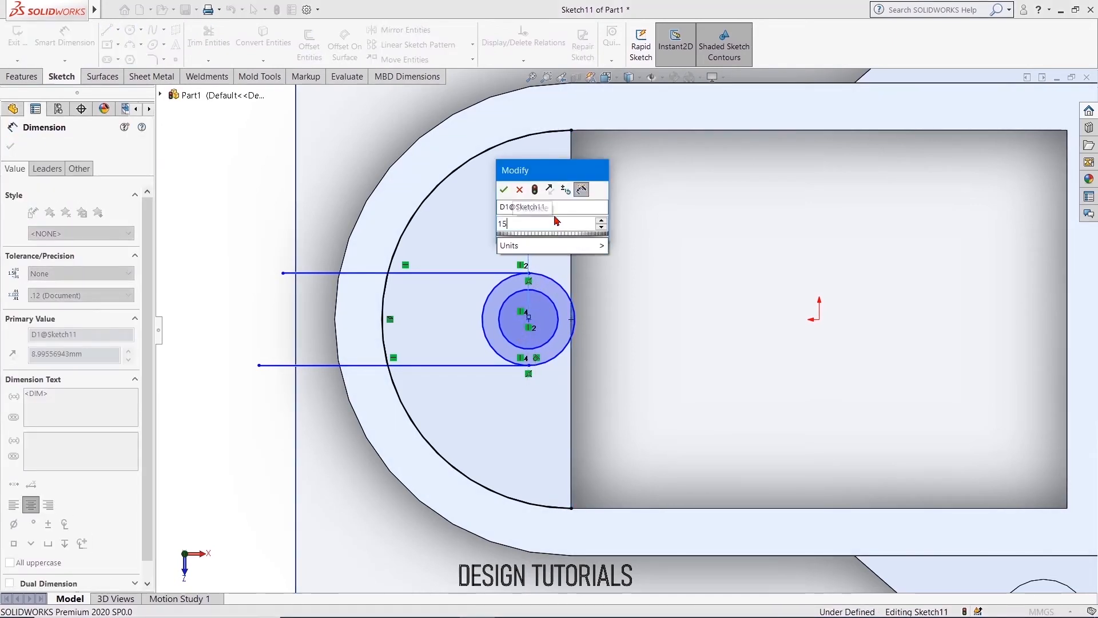
pyautogui.press('Return')
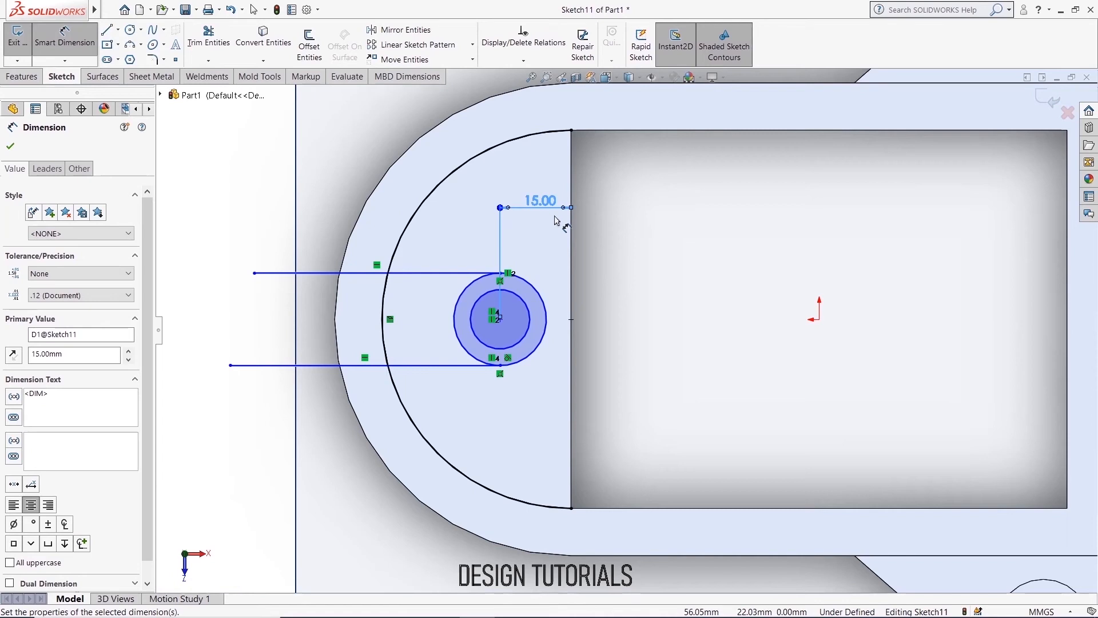
# - Dimension the outer circle to 20 mm diameter and the inner circle to 10 mm diameter
pyautogui.click(536, 290)
pyautogui.click(839, 214)
pyautogui.write('20')
pyautogui.press('Return')
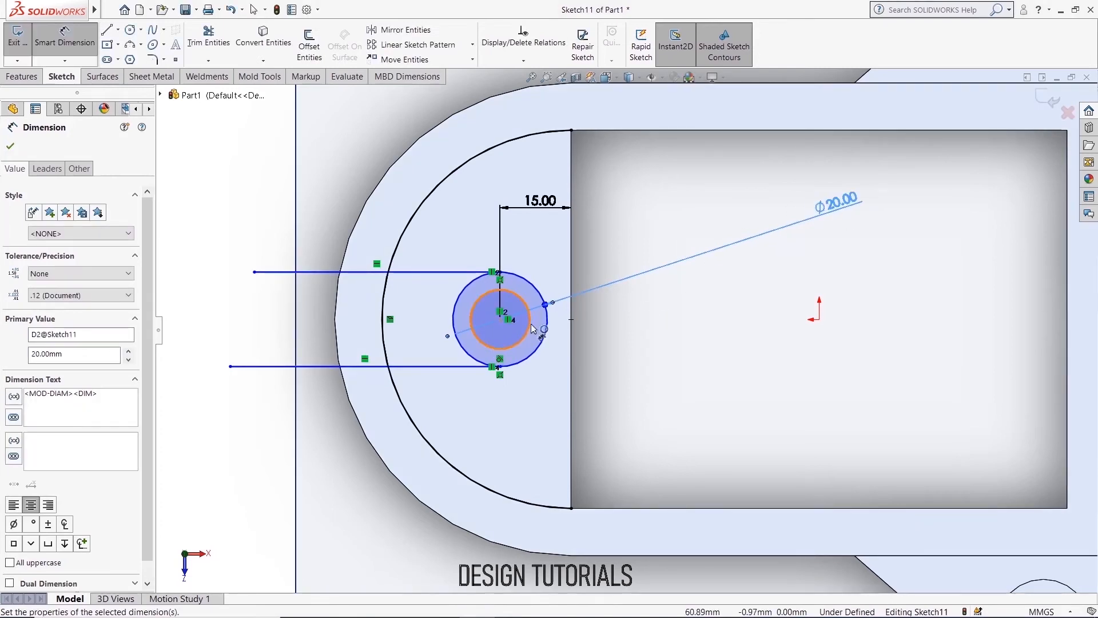
pyautogui.click(533, 328)
pyautogui.click(766, 377)
pyautogui.write('1')
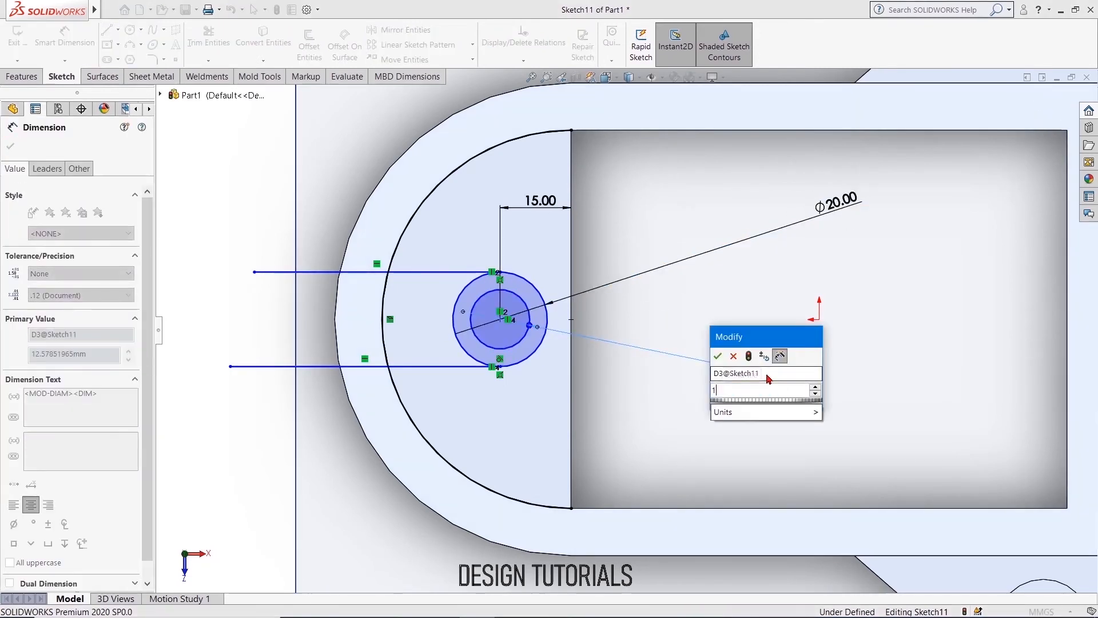
pyautogui.write('0')
pyautogui.press('Return')
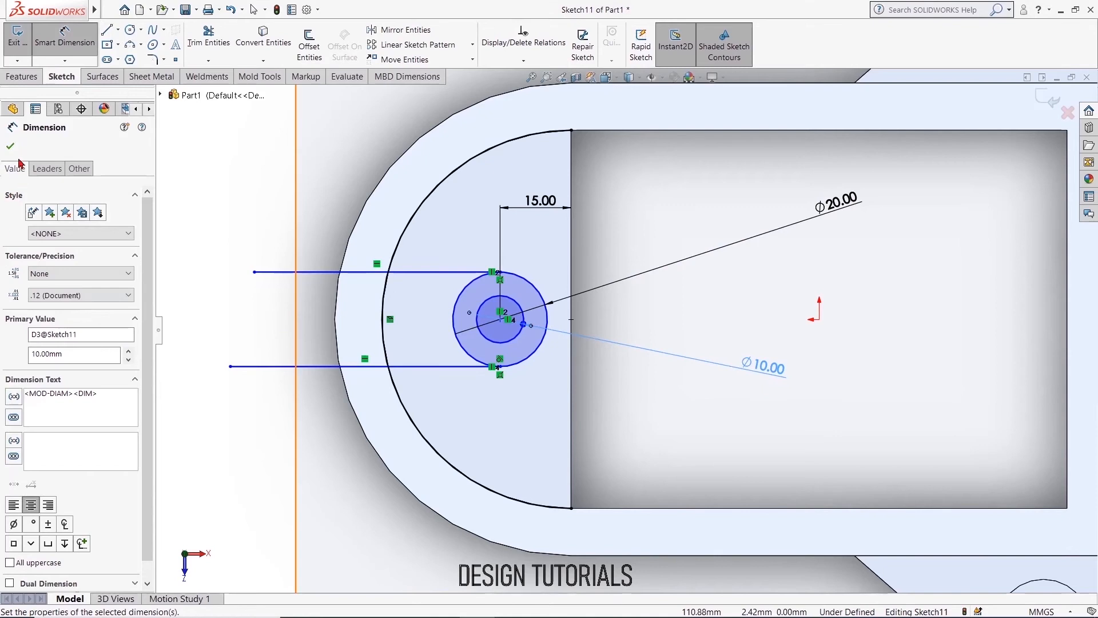
pyautogui.click(9, 146)
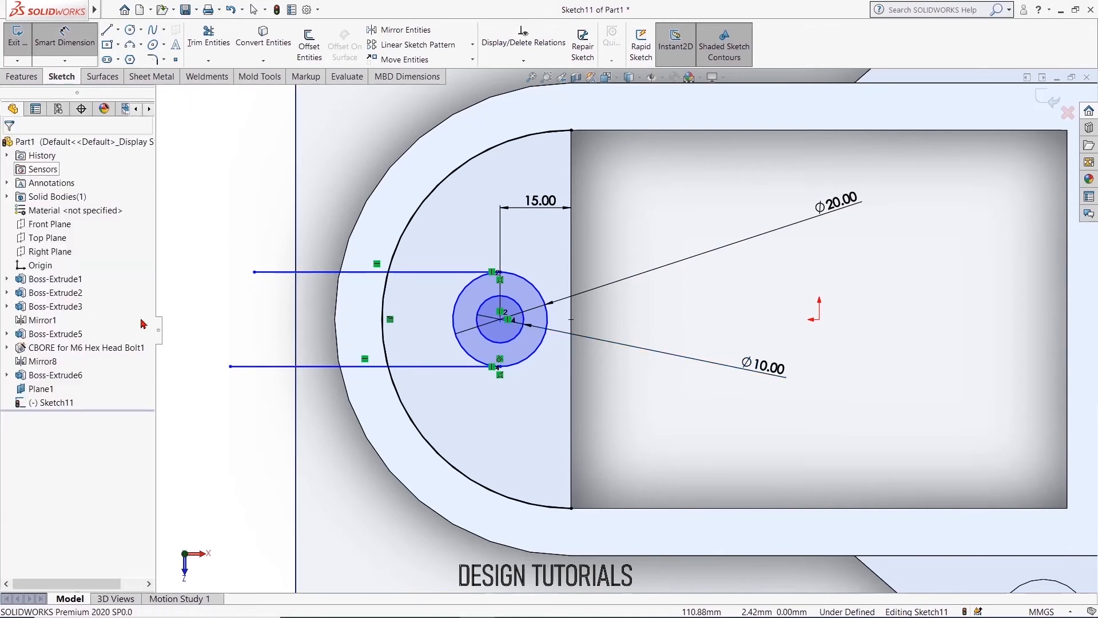
# - Add a concentric relation between the 20 mm and 10 mm circles
pyautogui.keyDown('ctrl'); pyautogui.click(456, 334); pyautogui.keyUp('ctrl')
pyautogui.keyDown('ctrl'); pyautogui.click(479, 330); pyautogui.keyUp('ctrl')
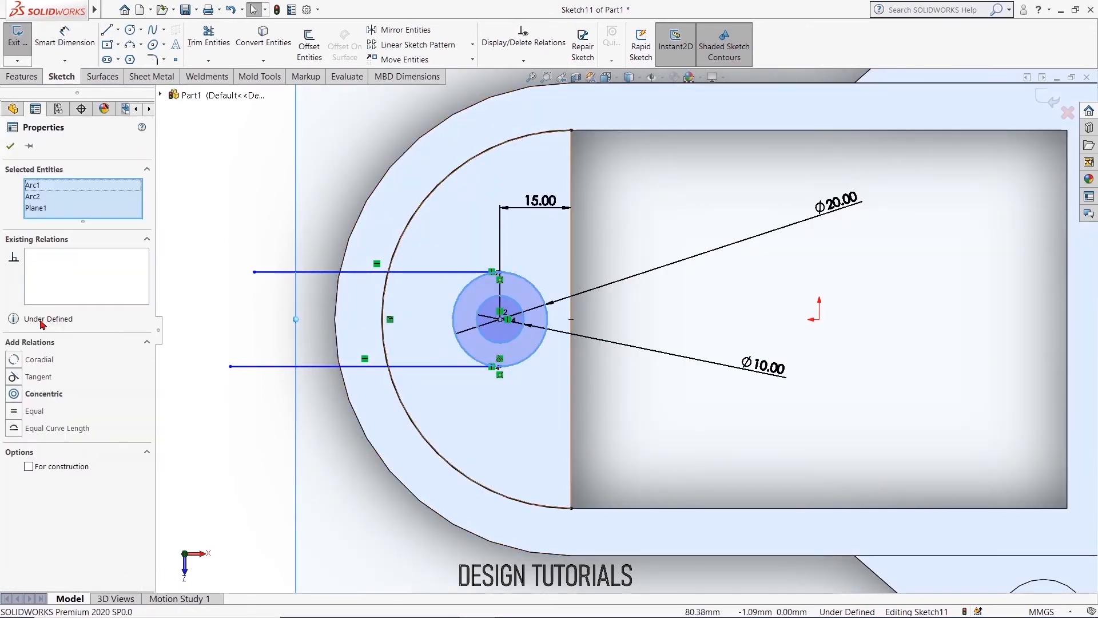
pyautogui.click(17, 395)
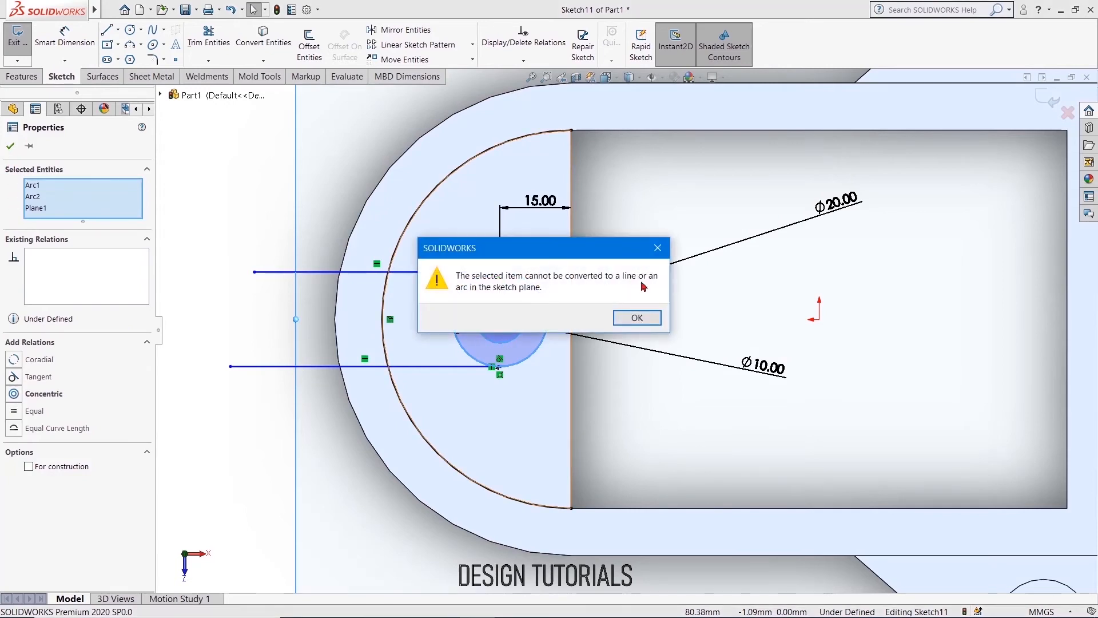
pyautogui.click(636, 317)
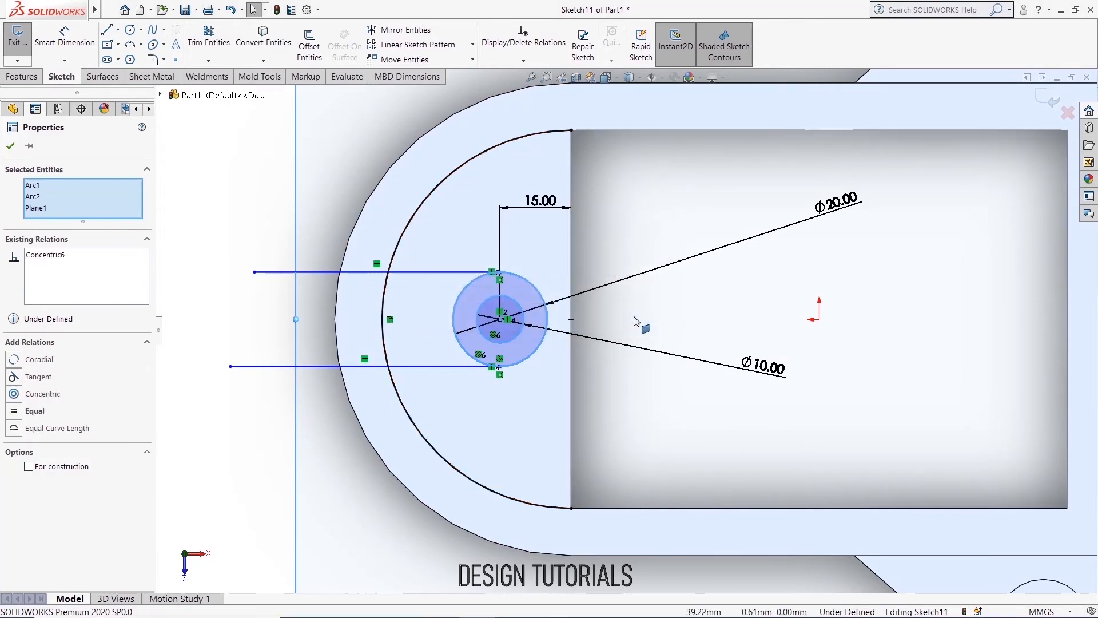
# - Close the internal boss sketch and reopen it for editing
pyautogui.click(11, 147)
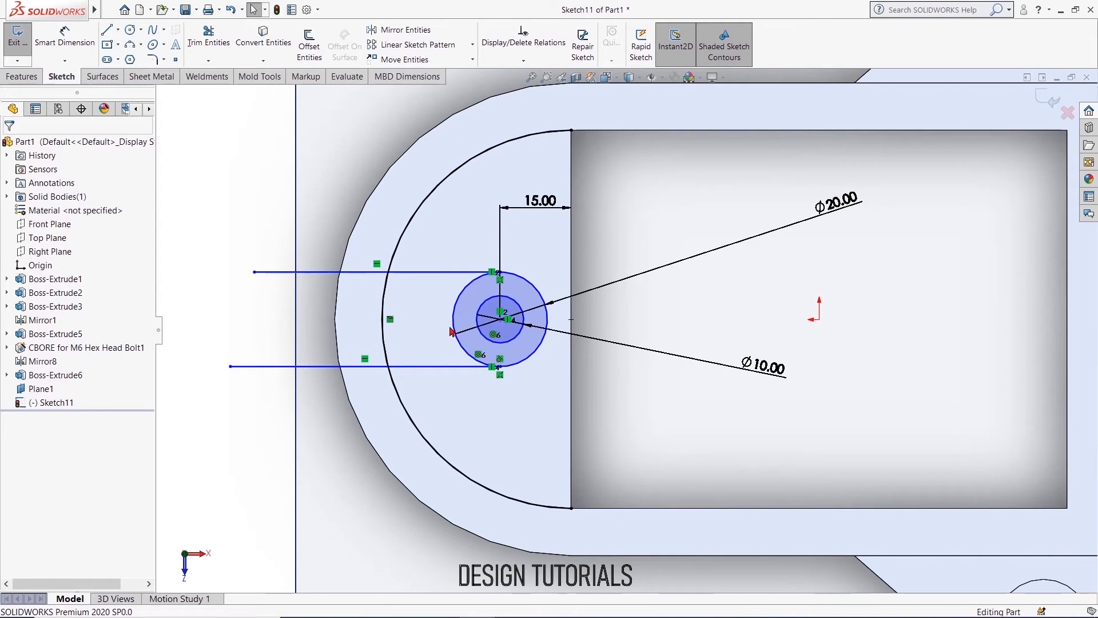
pyautogui.click(66, 404)
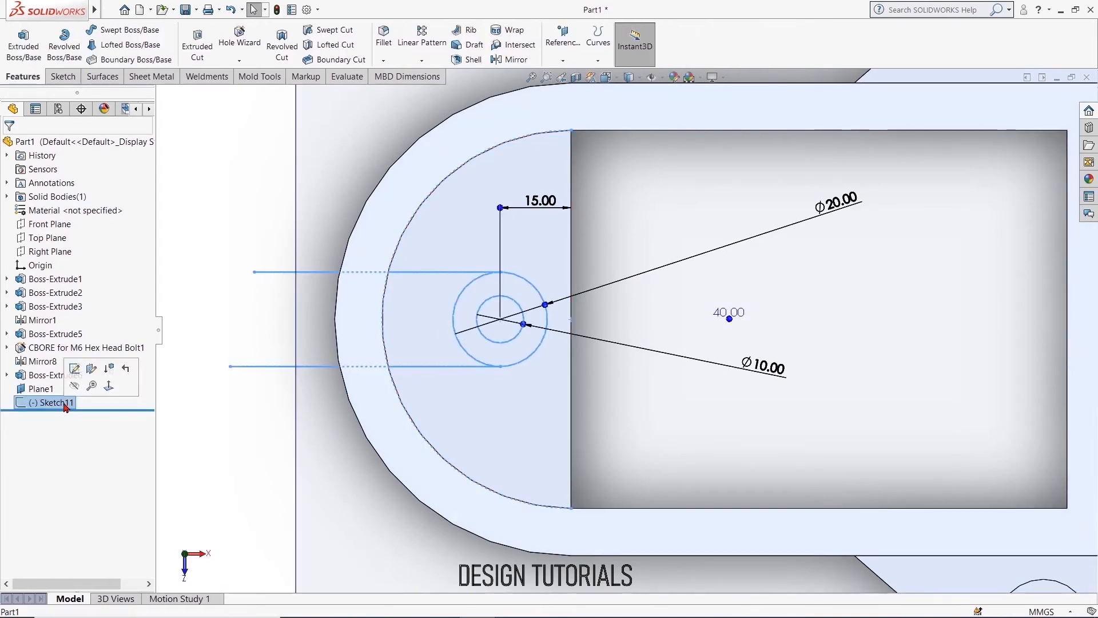
pyautogui.click(34, 401)
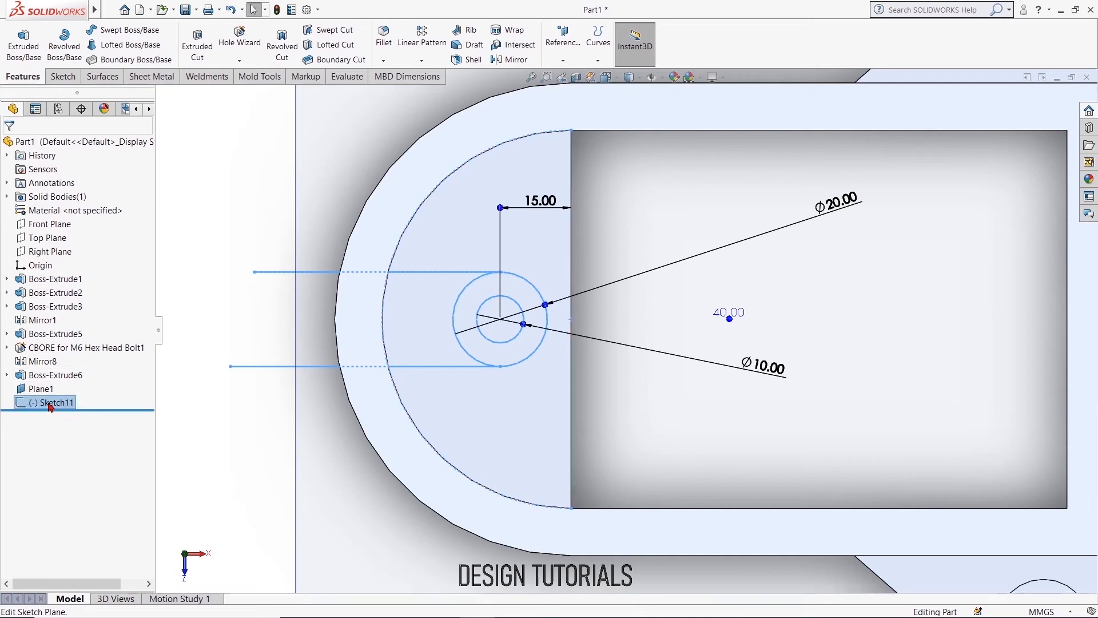
pyautogui.rightClick(51, 407)
pyautogui.click(35, 462)
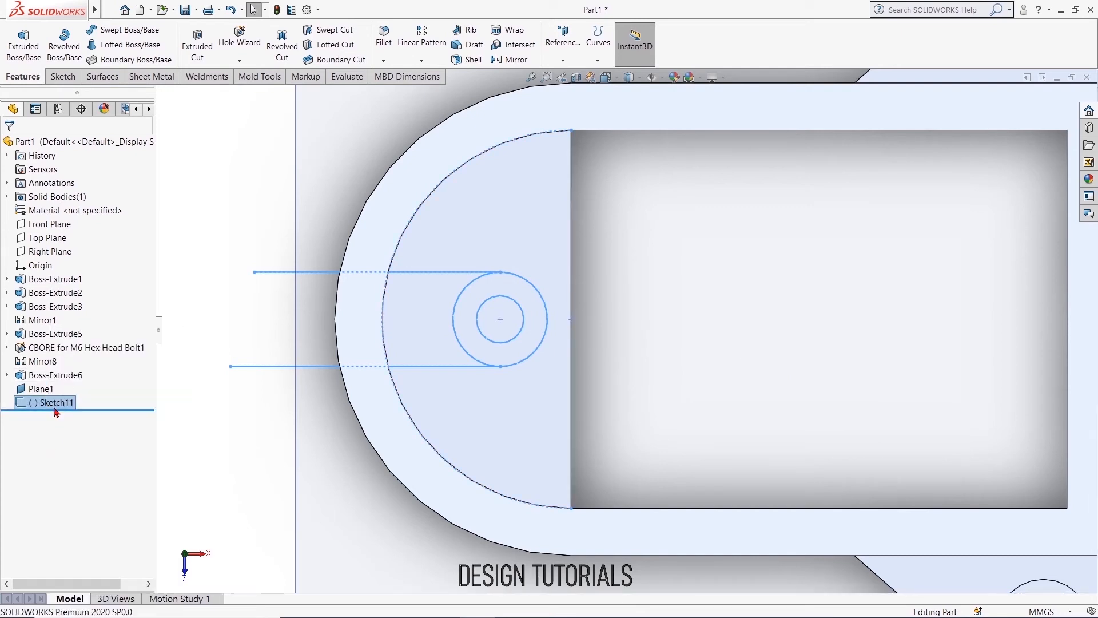
pyautogui.click(54, 405)
pyautogui.click(64, 473)
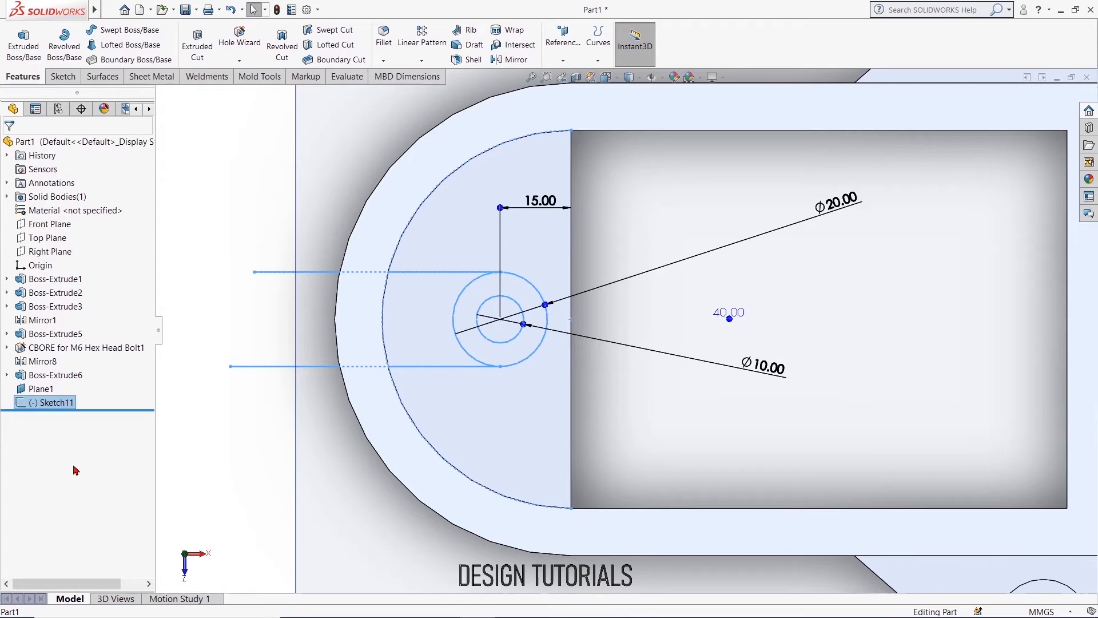
pyautogui.click(62, 408)
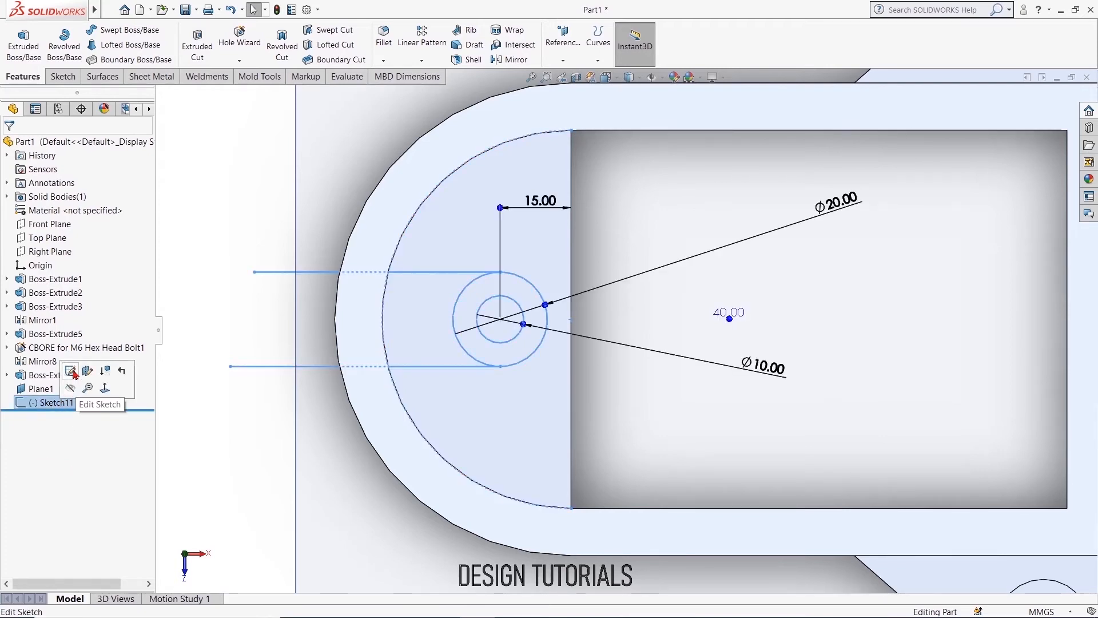
pyautogui.click(77, 376)
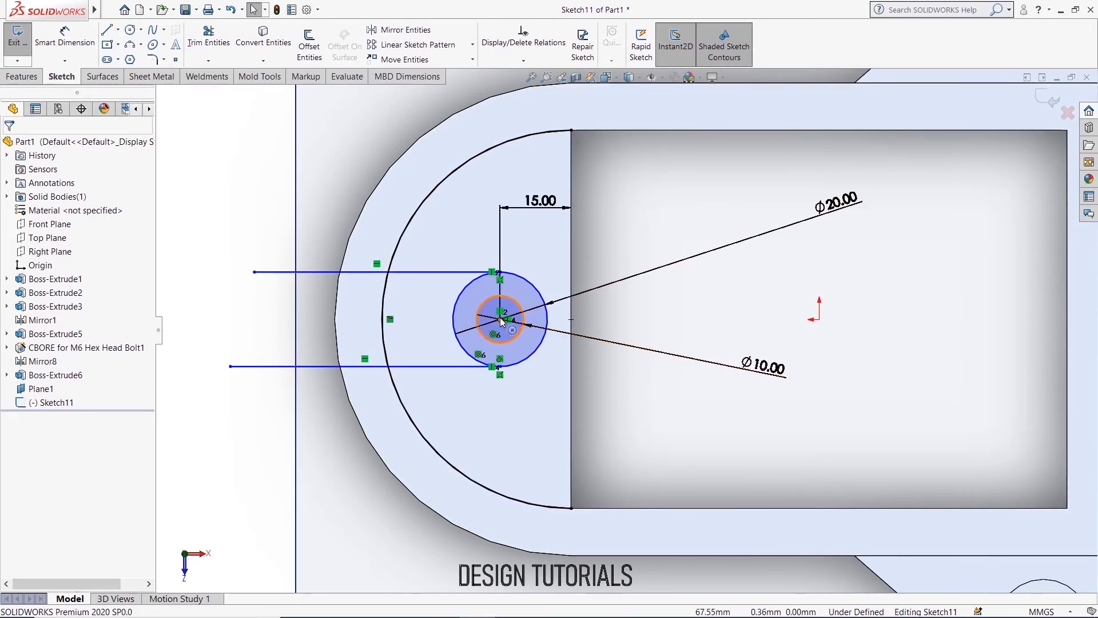
pyautogui.click(388, 319)
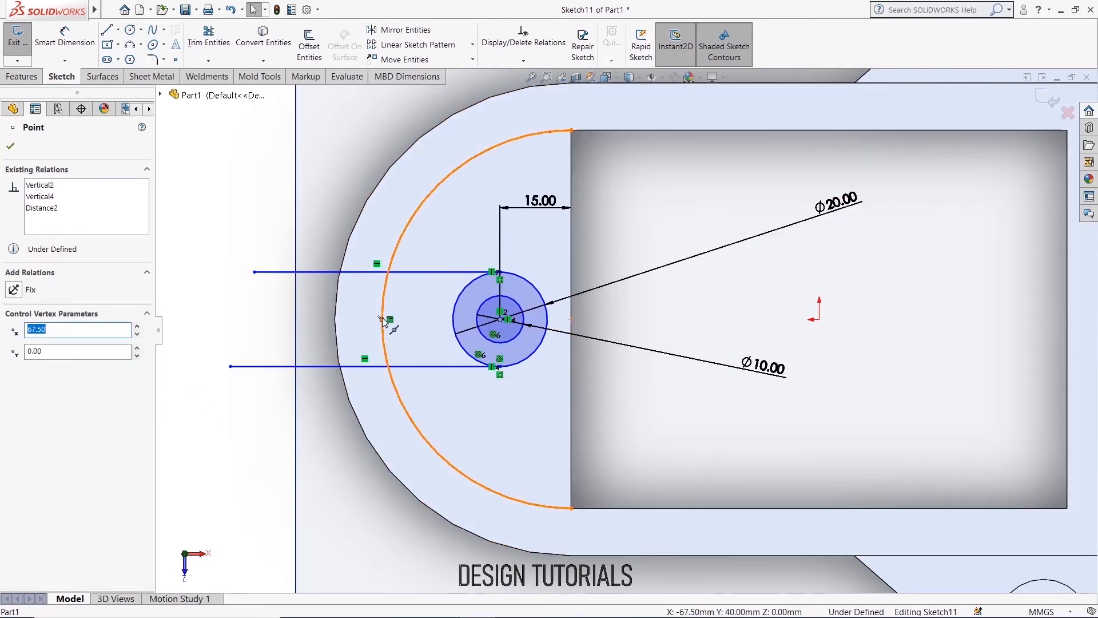
pyautogui.keyDown('ctrl'); pyautogui.click(382, 319); pyautogui.keyUp('ctrl')
pyautogui.click(247, 505)
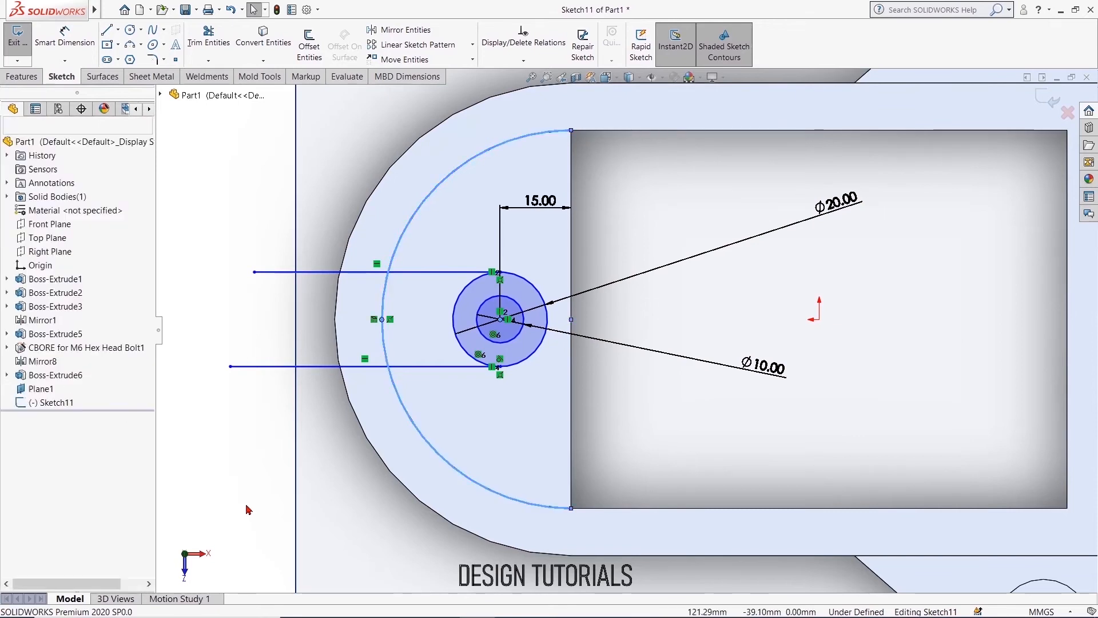
# - Trim the two horizontal lines back to the inner wall arc and remove the arc portions outside the lines
pyautogui.click(208, 36)
pyautogui.moveTo(303, 359)
pyautogui.mouseDown()
pyautogui.moveTo(490, 213)
pyautogui.moveTo(640, 304)
pyautogui.moveTo(289, 473)
pyautogui.mouseUp()
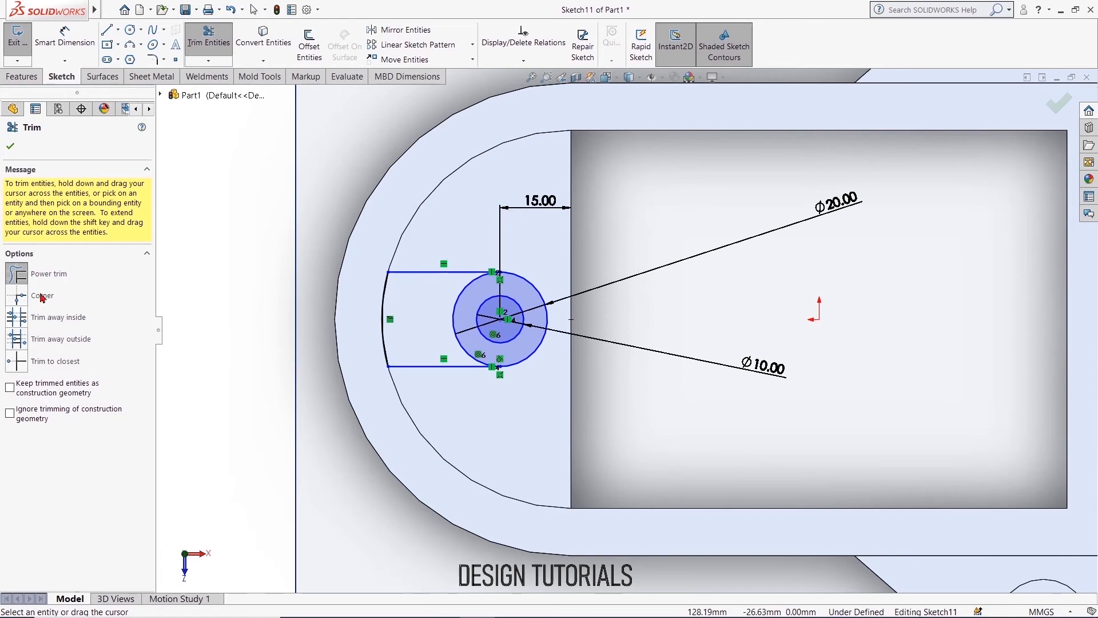
pyautogui.click(11, 146)
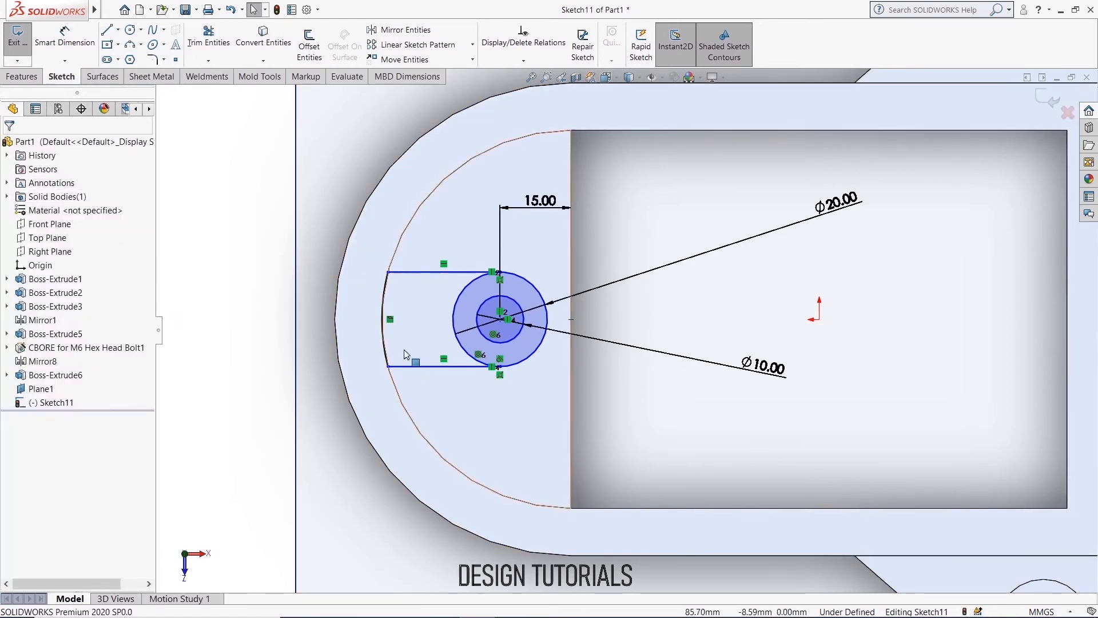
pyautogui.scroll(-2, 389, 325)
pyautogui.scroll(-2, 388, 326)
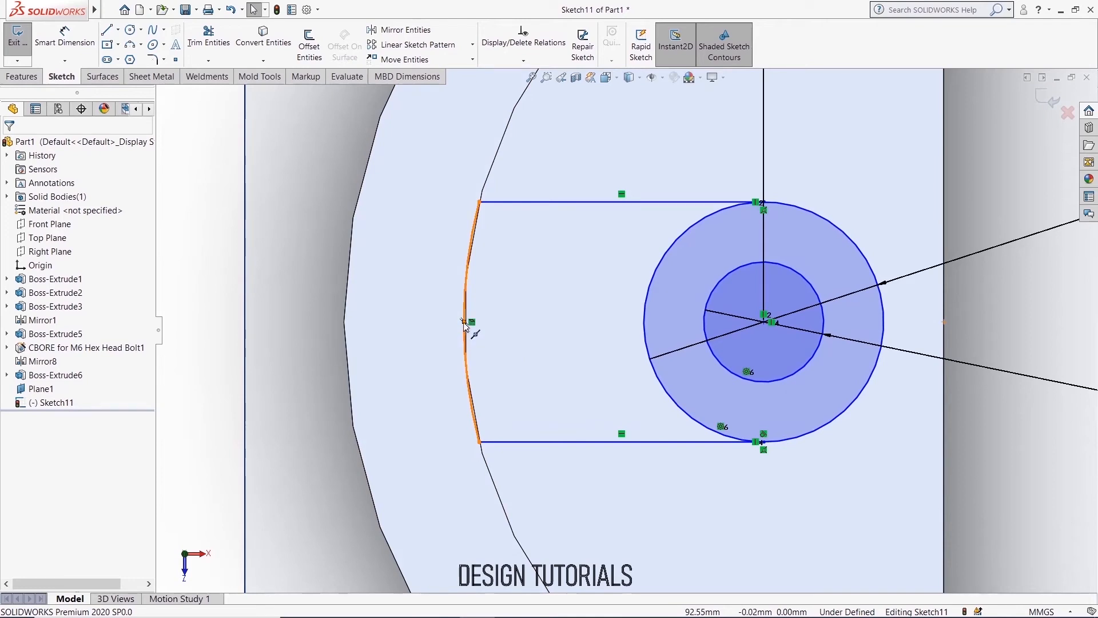
pyautogui.keyDown('ctrl'); pyautogui.click(465, 324); pyautogui.keyUp('ctrl')
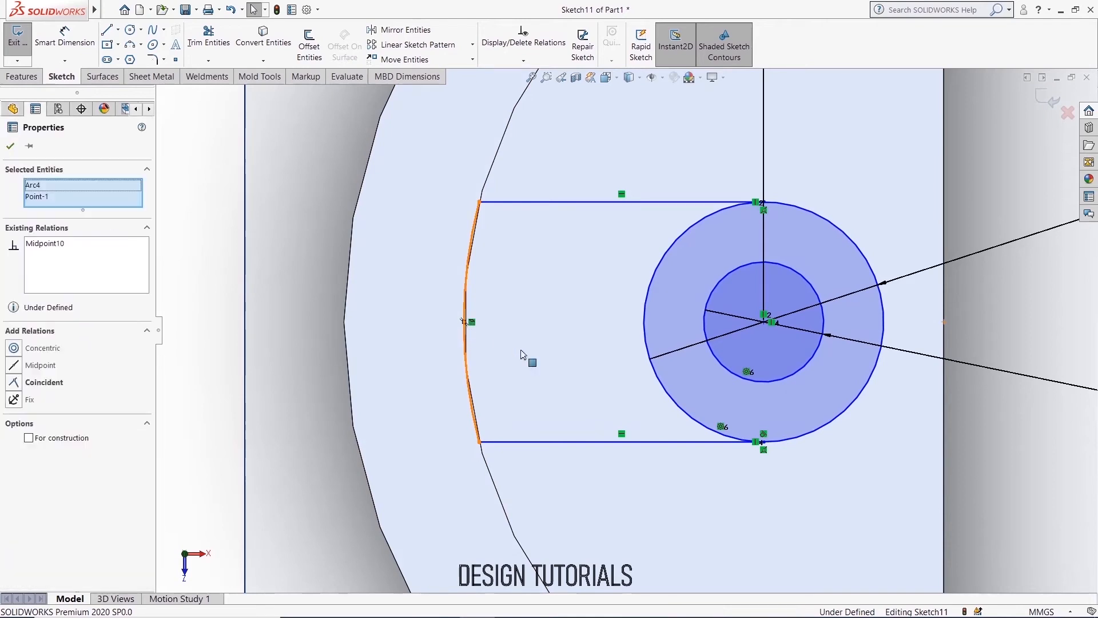
pyautogui.keyDown('ctrl'); pyautogui.click(765, 323); pyautogui.keyUp('ctrl')
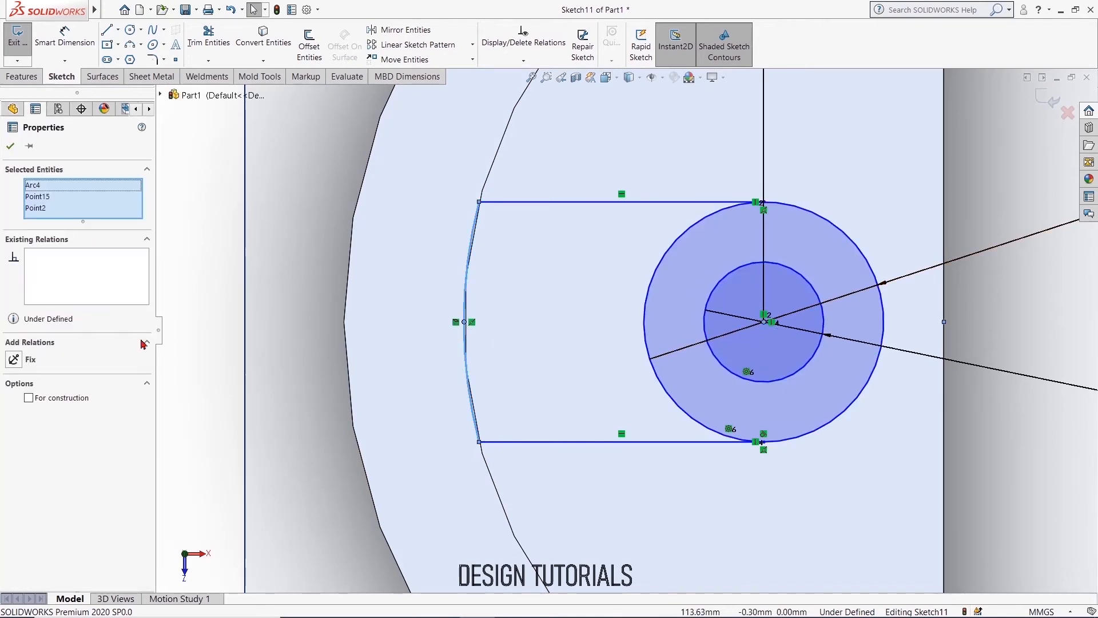
pyautogui.click(222, 274)
pyautogui.press('z')
pyautogui.press('z')
pyautogui.press('z')
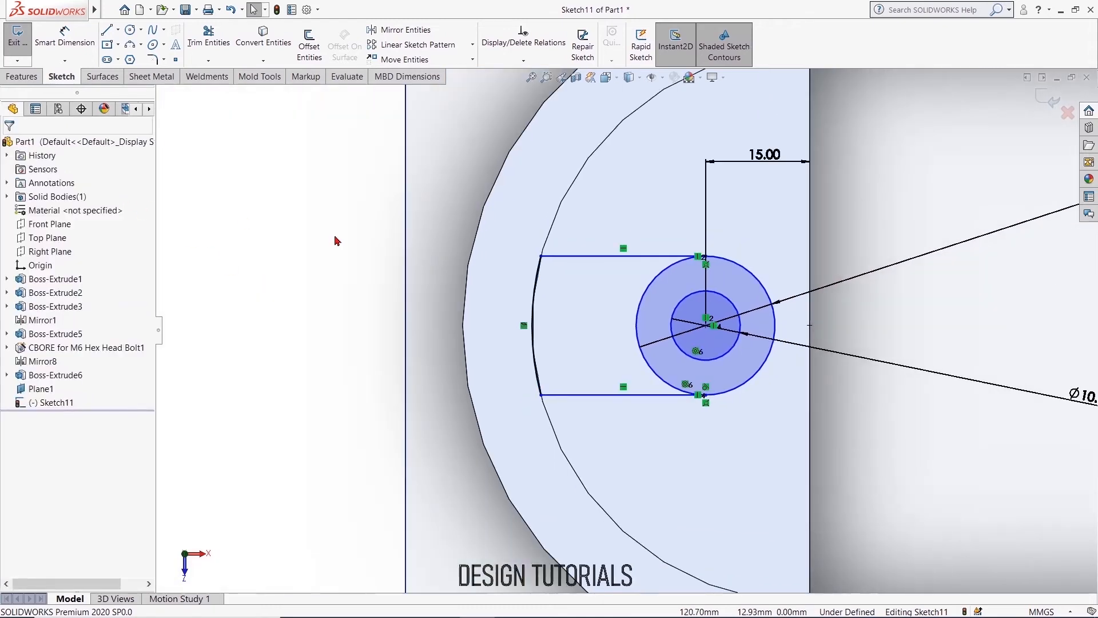
# - Add a tangent relation between the upper horizontal line and the 20 mm circle
pyautogui.scroll(-5, 726, 272)
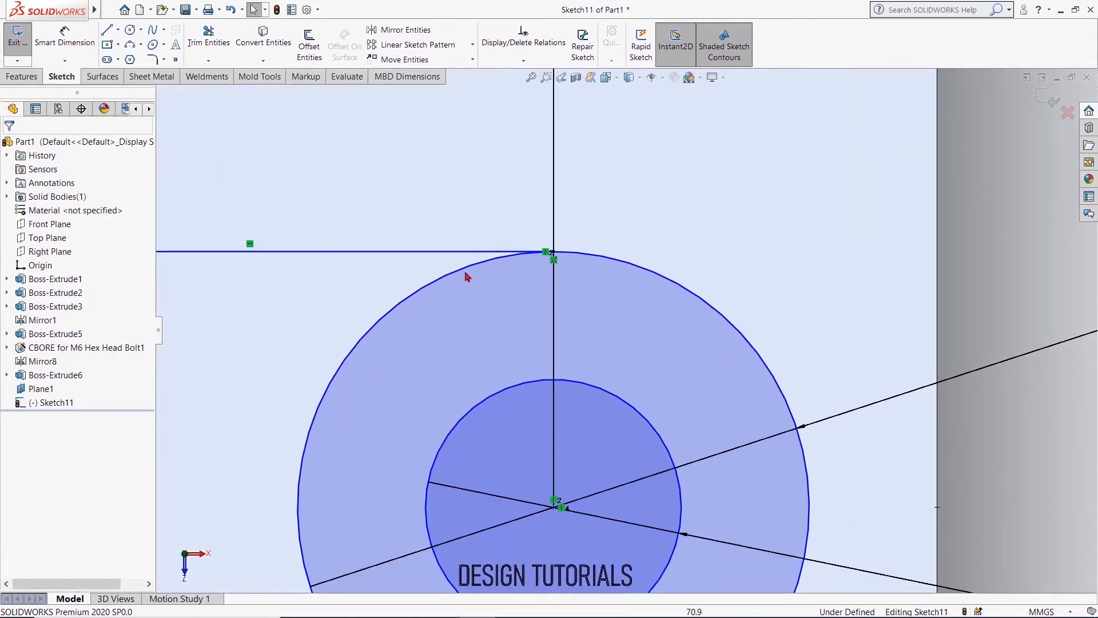
pyautogui.click(474, 264)
pyautogui.keyDown('ctrl'); pyautogui.click(473, 252); pyautogui.keyUp('ctrl')
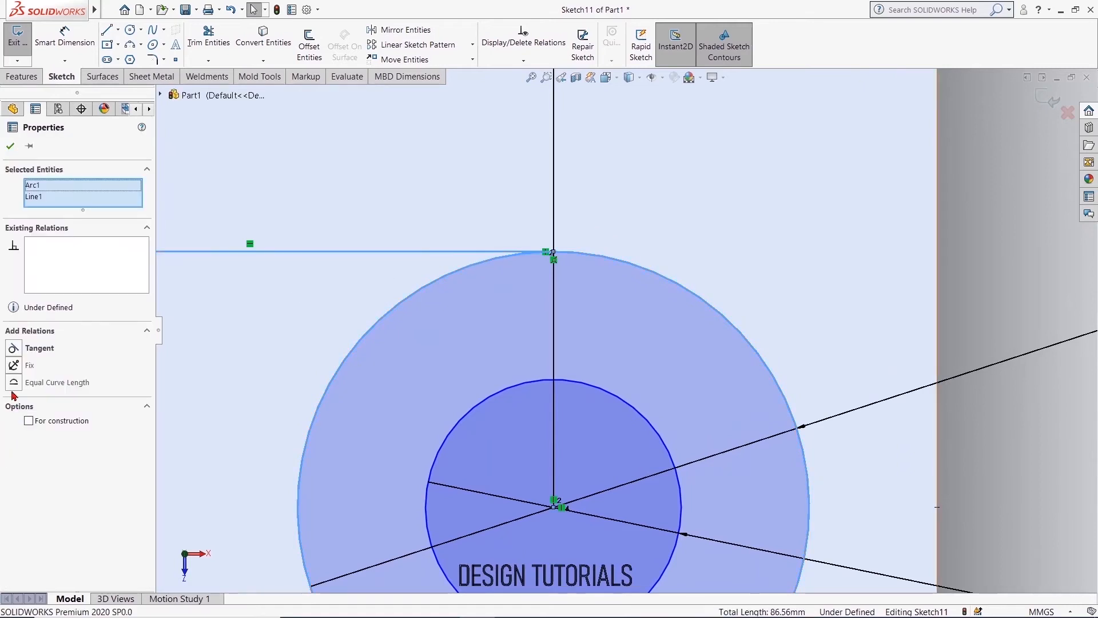
pyautogui.click(8, 150)
# - Check the existing relations between the lower horizontal line and the 20 mm circle
pyautogui.scroll(3, 452, 448)
pyautogui.scroll(-4, 448, 448)
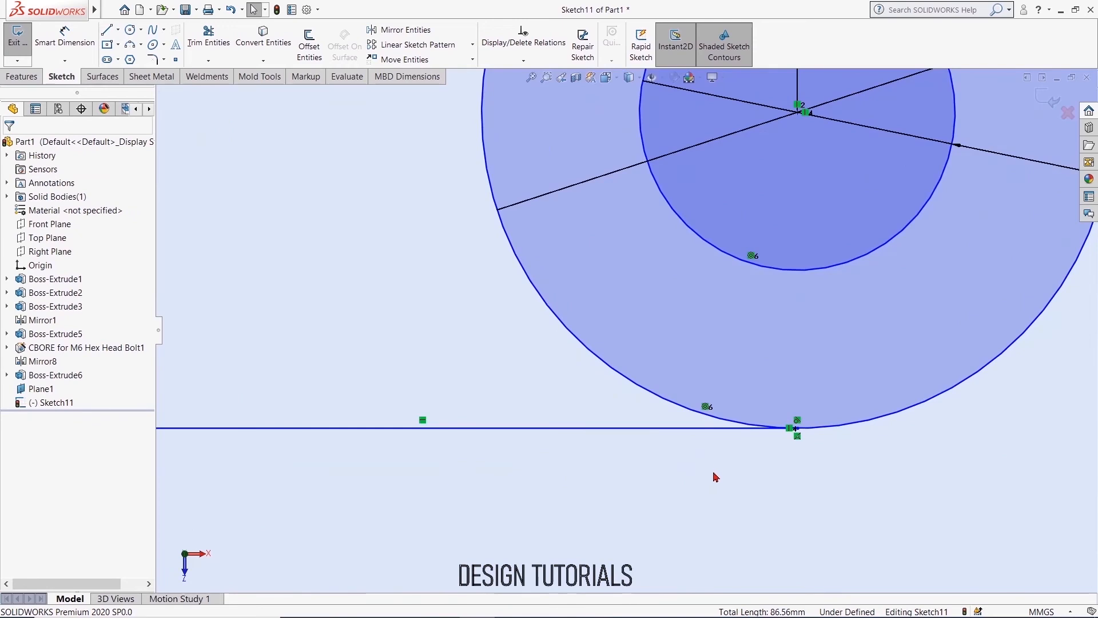
pyautogui.click(713, 430)
pyautogui.keyDown('ctrl'); pyautogui.click(712, 421); pyautogui.keyUp('ctrl')
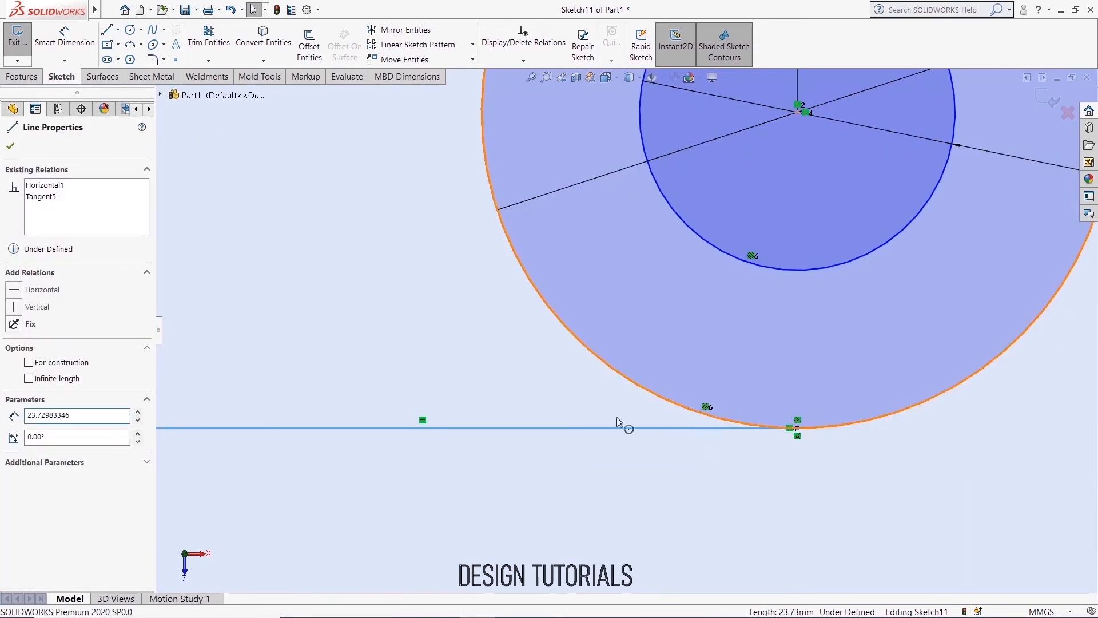
pyautogui.click(10, 147)
pyautogui.scroll(5, 422, 297)
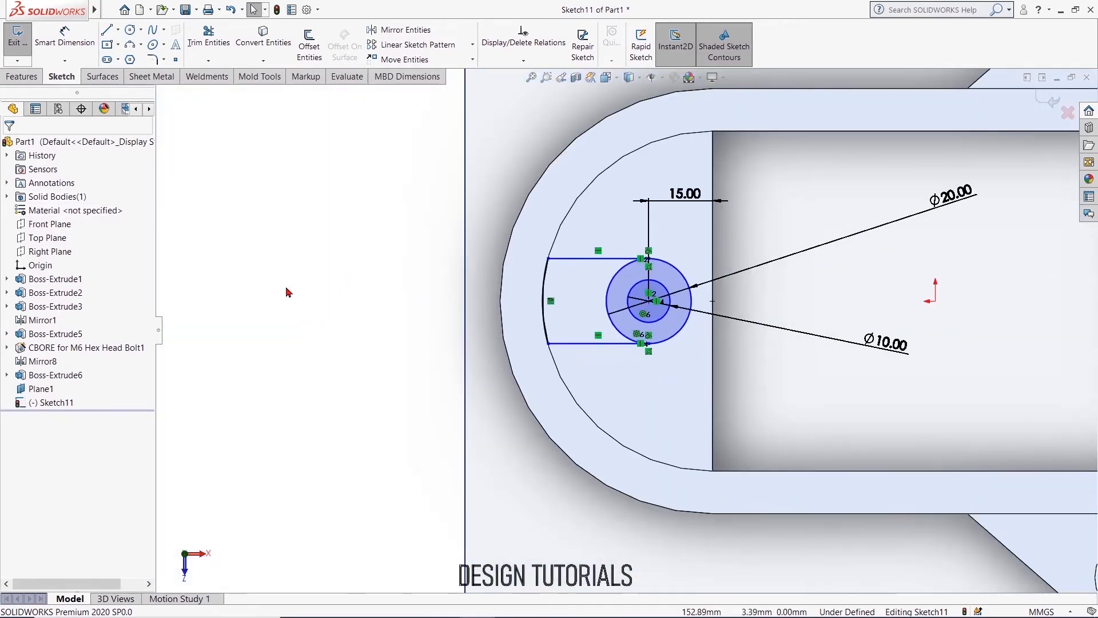
pyautogui.scroll(3, 535, 284)
pyautogui.scroll(-4, 479, 381)
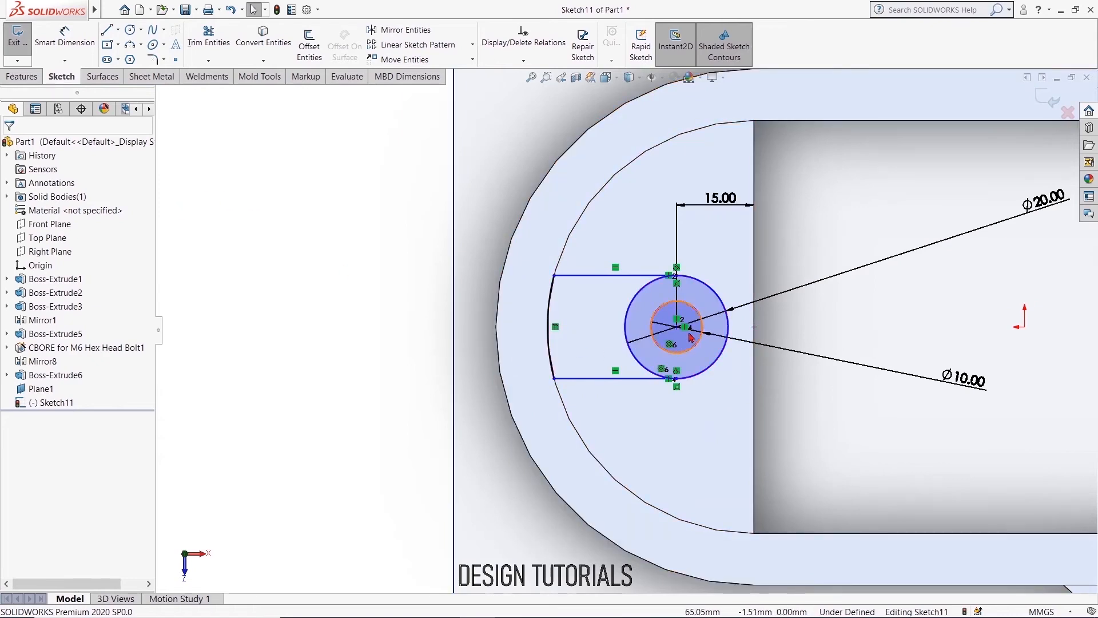
pyautogui.click(548, 331)
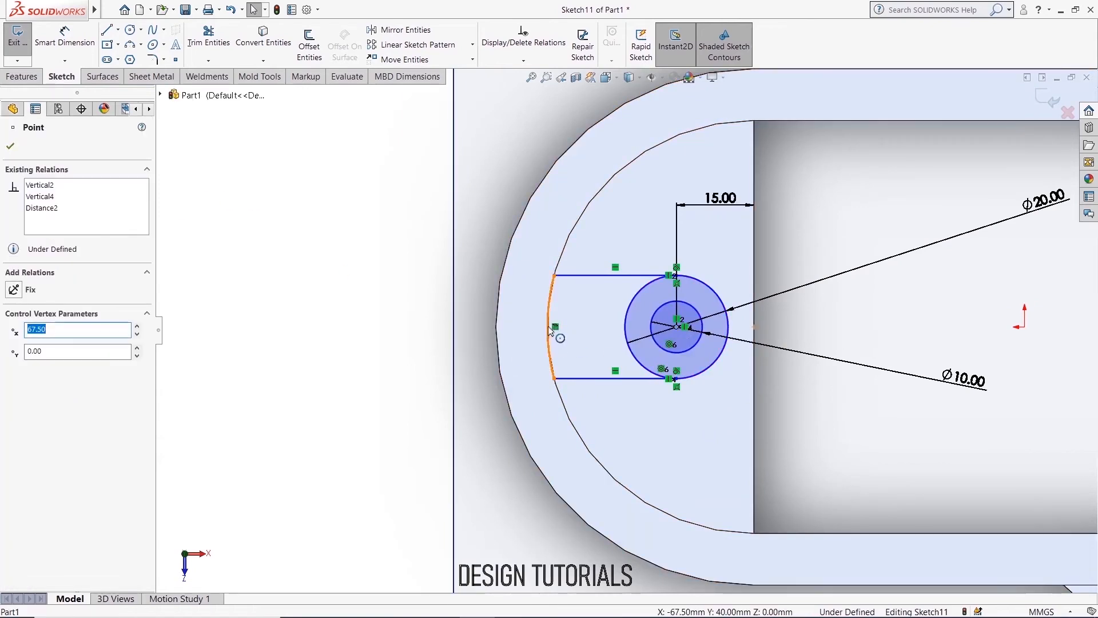
pyautogui.keyDown('ctrl'); pyautogui.click(547, 326); pyautogui.keyUp('ctrl')
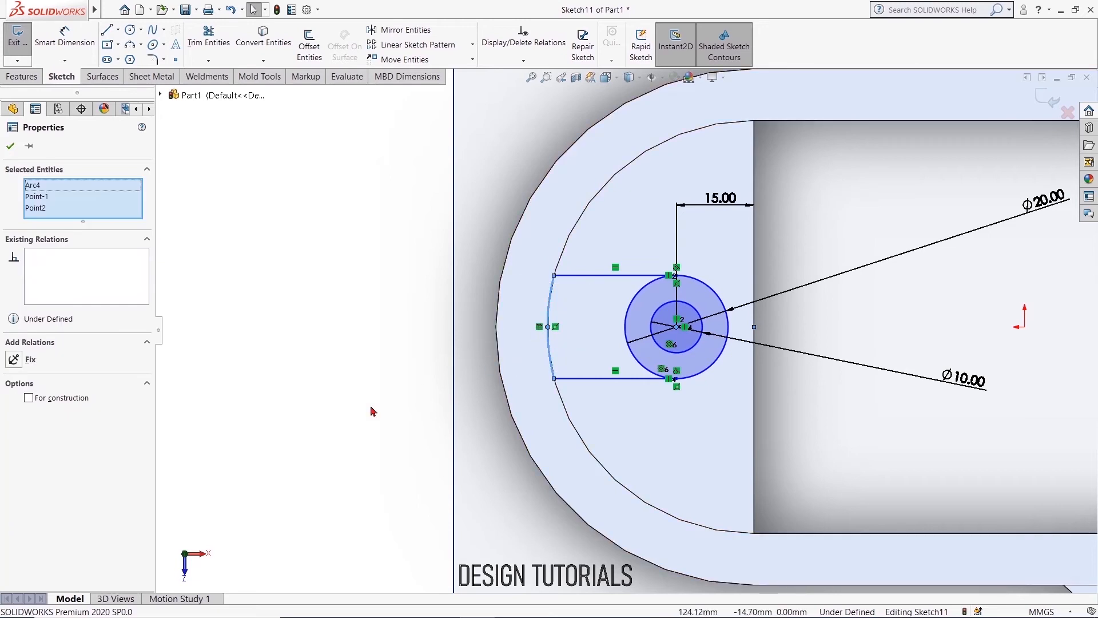
pyautogui.click(303, 351)
pyautogui.scroll(-2, 309, 360)
pyautogui.scroll(3, 626, 366)
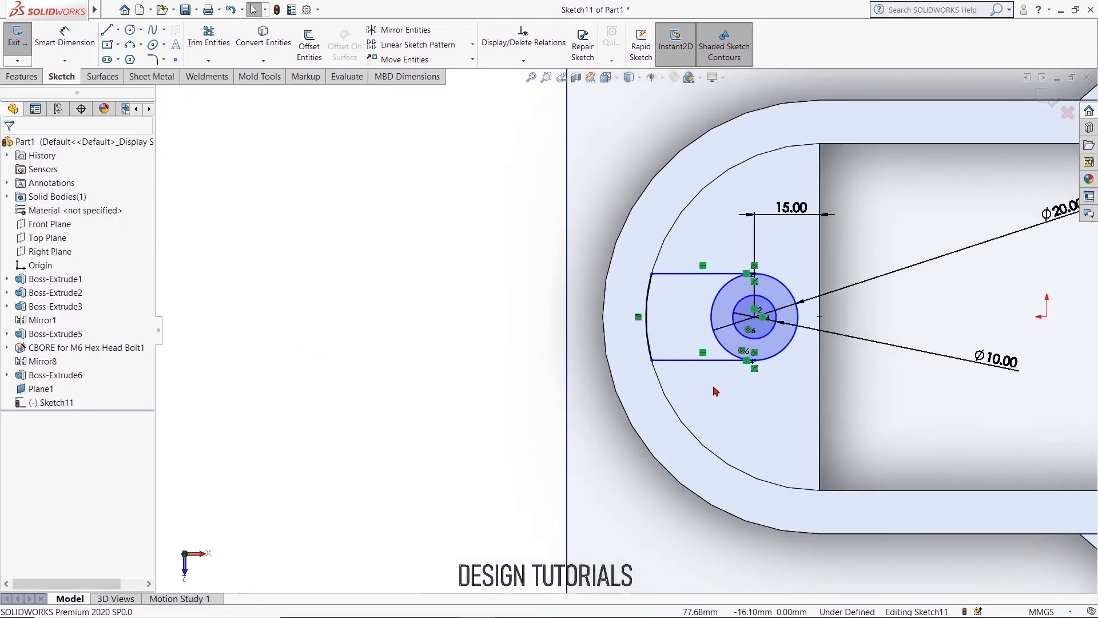
# - Trim the 20 mm circle's half facing the curved wall to leave a closed round-ended boss profile
pyautogui.scroll(-2, 721, 390)
pyautogui.click(208, 35)
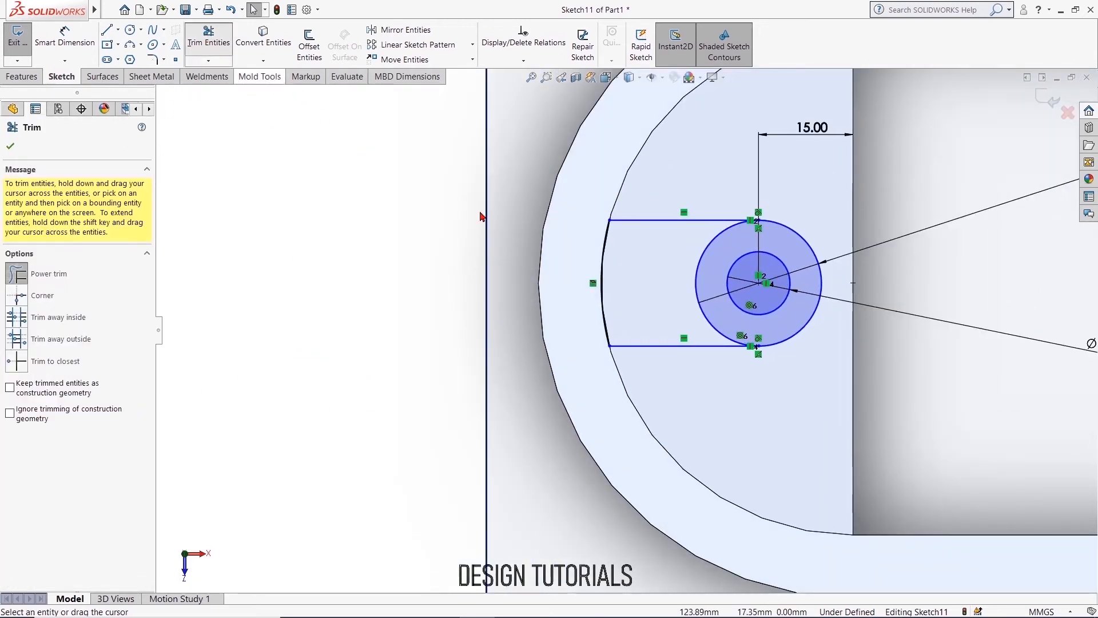
pyautogui.moveTo(643, 284); pyautogui.dragTo(716, 277)
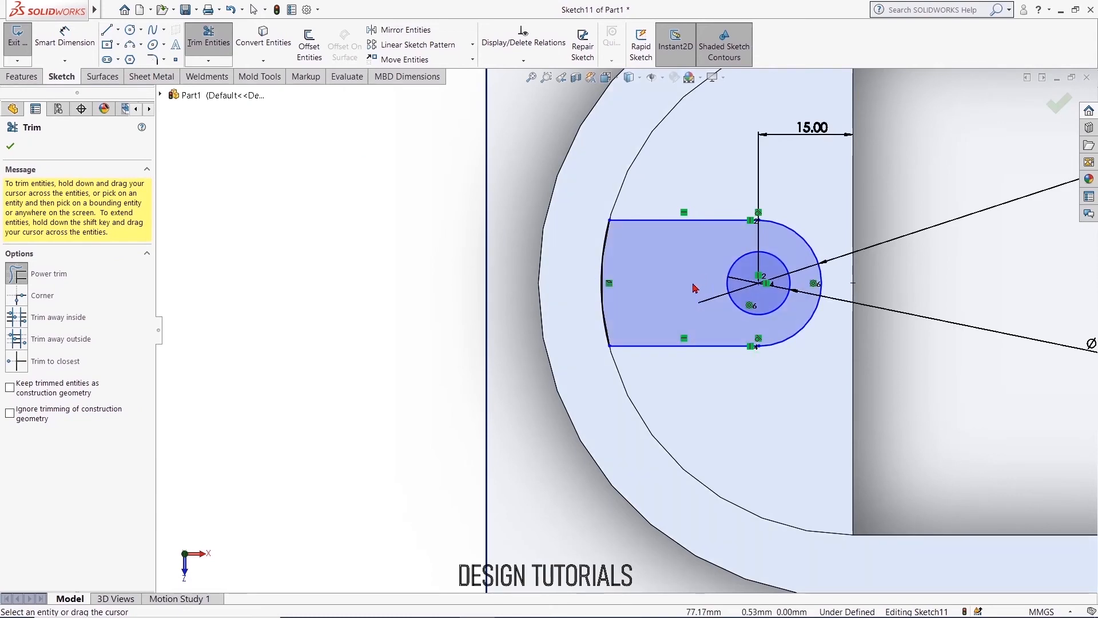
pyautogui.click(11, 147)
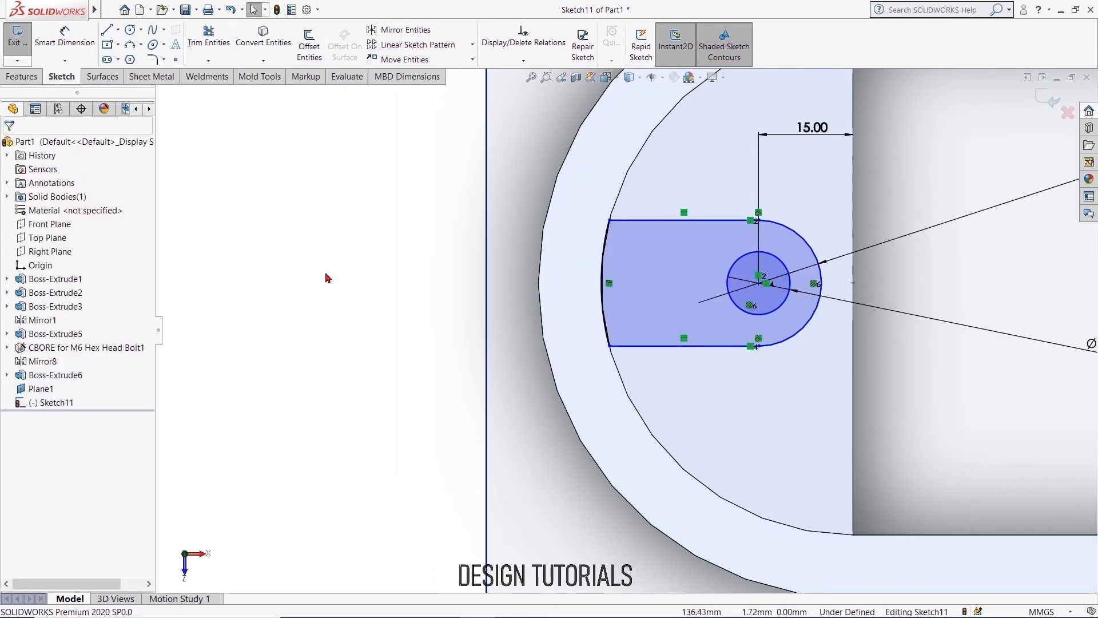
pyautogui.scroll(3, 343, 272)
pyautogui.scroll(2, 658, 318)
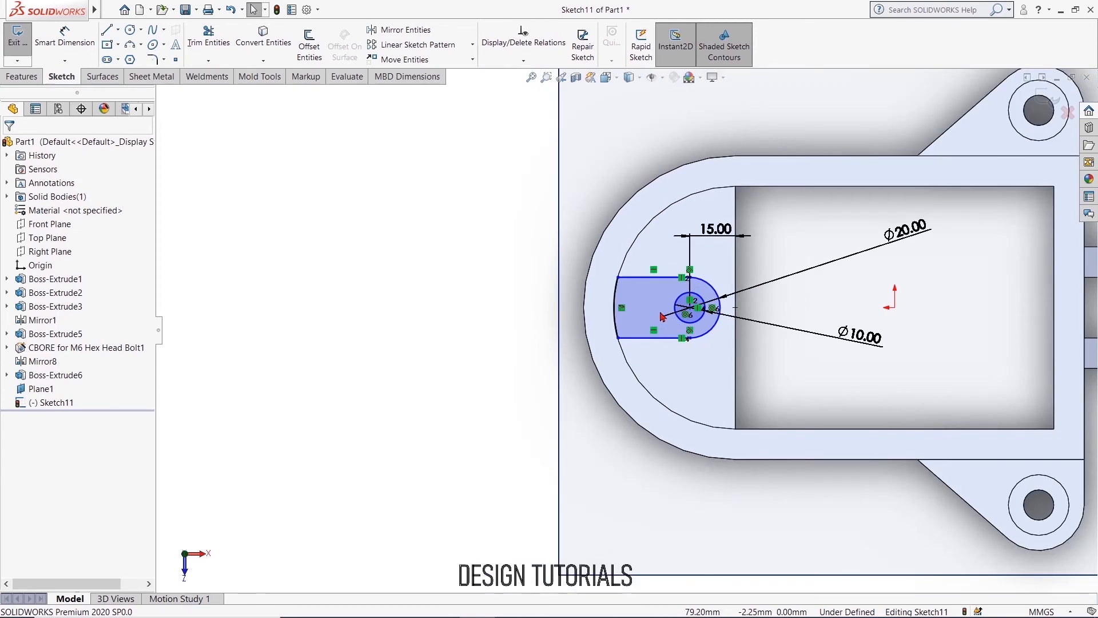
pyautogui.click(621, 309)
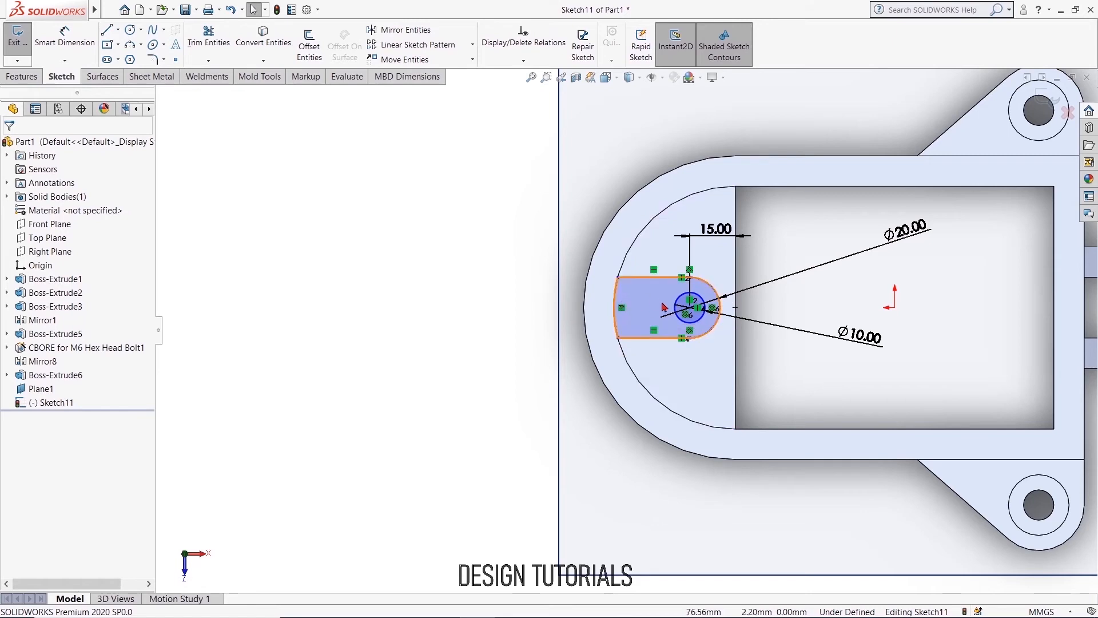
pyautogui.scroll(-5, 733, 312)
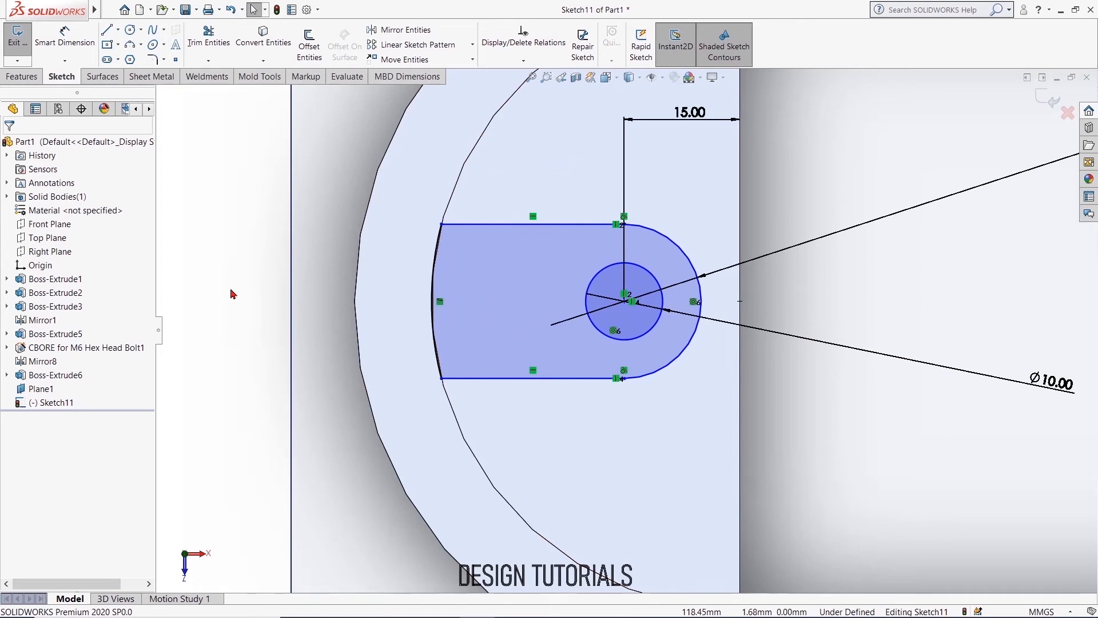
pyautogui.click(624, 302)
pyautogui.click(218, 245)
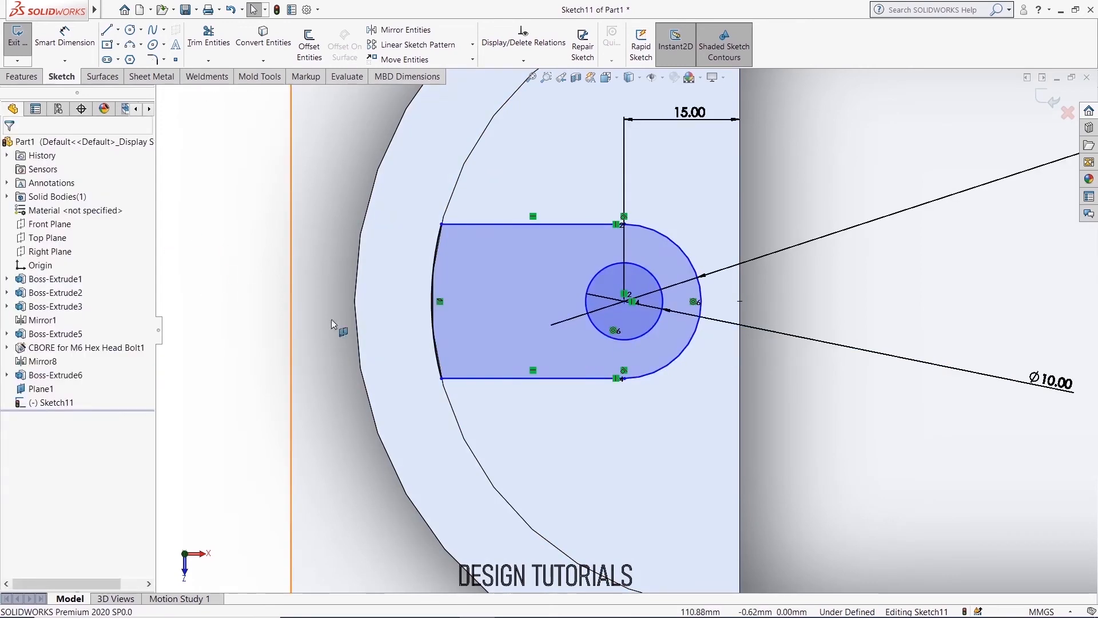
# - Add a horizontal relation between the circles' centre and the midpoint of the half-round floor's straight edge
pyautogui.click(626, 303)
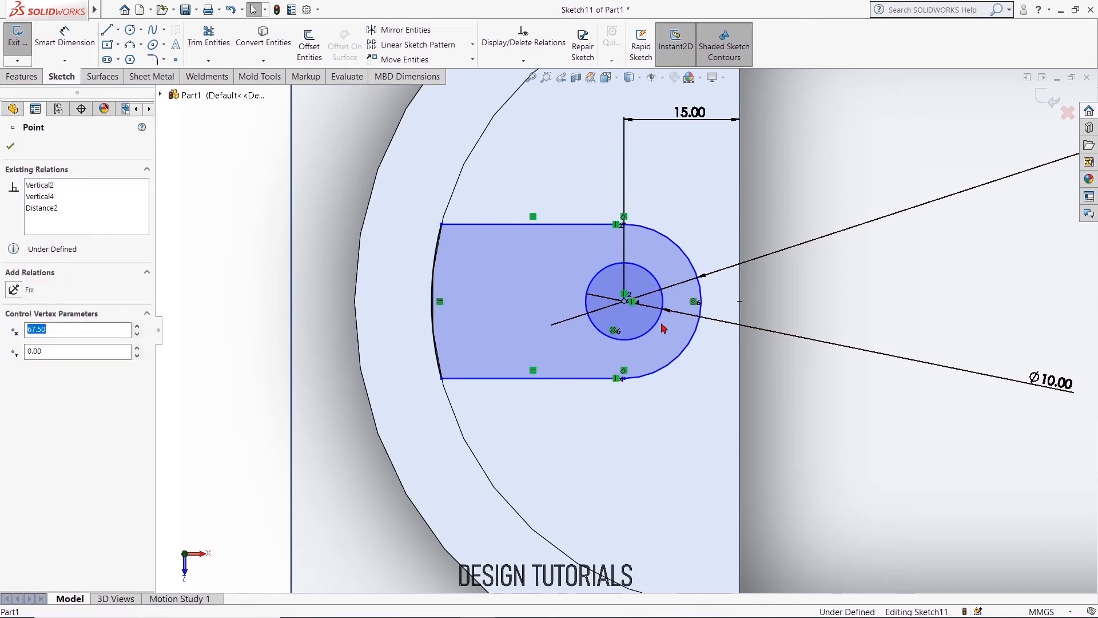
pyautogui.keyDown('ctrl'); pyautogui.click(741, 302); pyautogui.keyUp('ctrl')
pyautogui.click(14, 349)
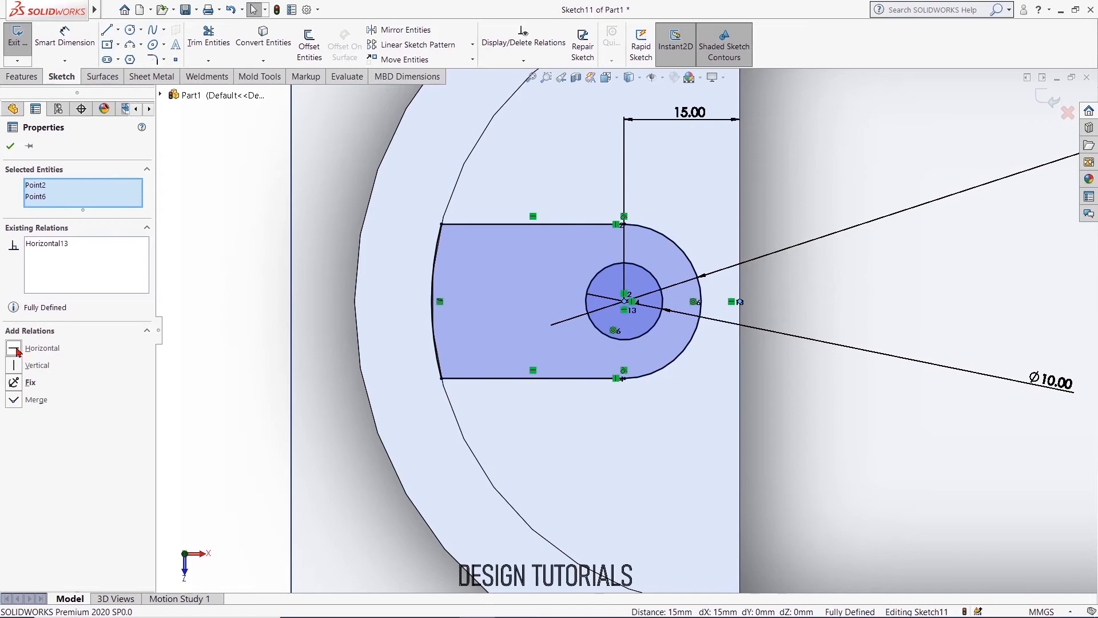
pyautogui.click(10, 145)
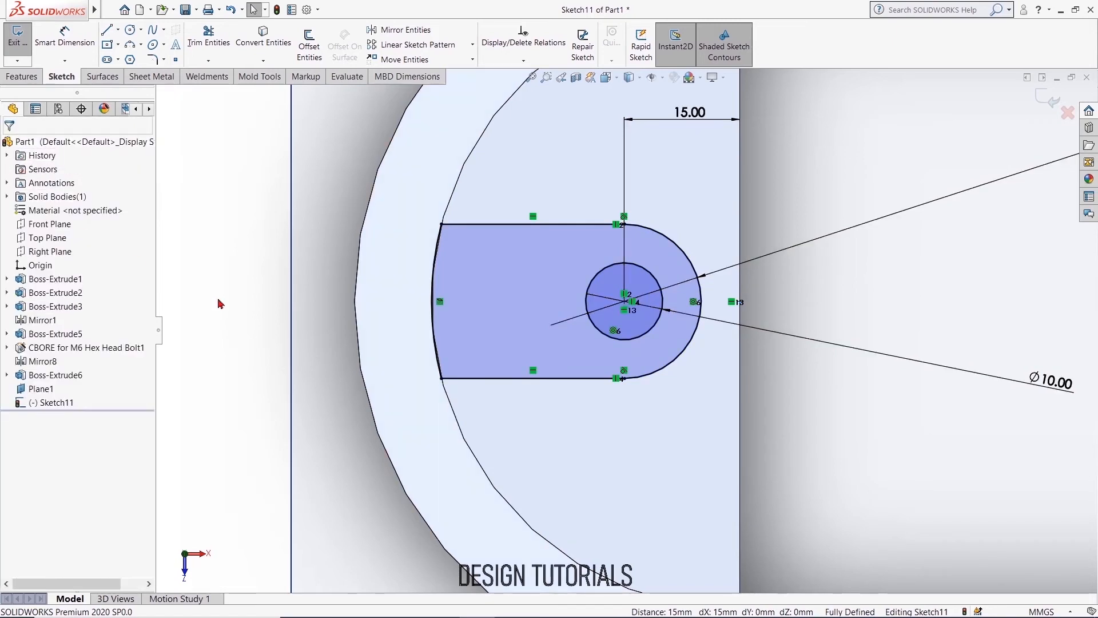
# - Extrude the round-ended boss profile with its hole to a blind depth of 15 mm, merged with the body
pyautogui.click(21, 79)
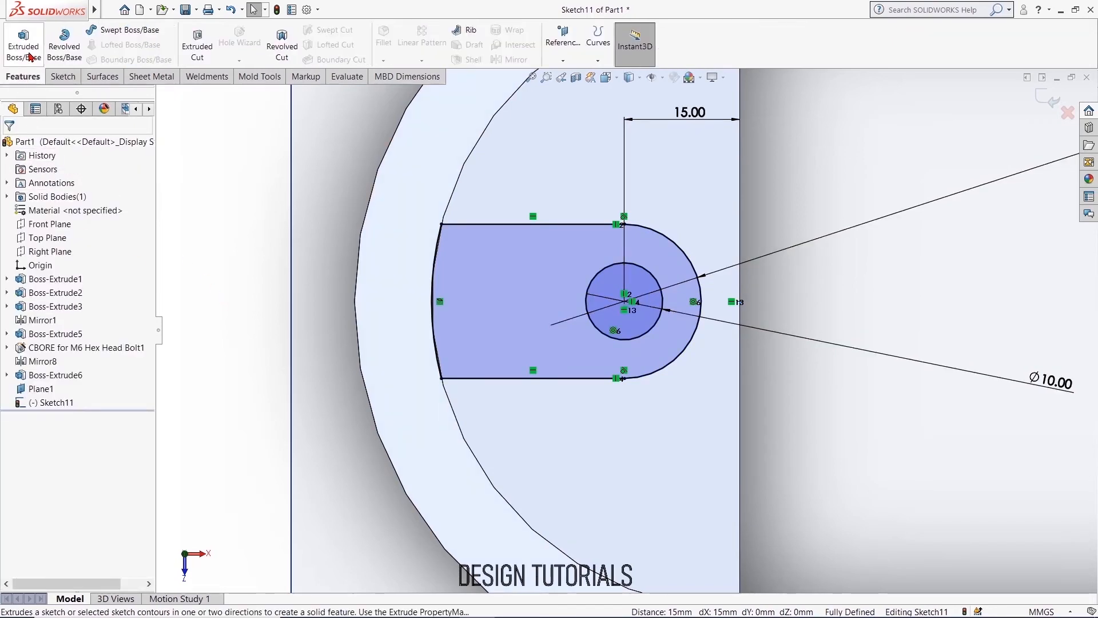
pyautogui.click(28, 54)
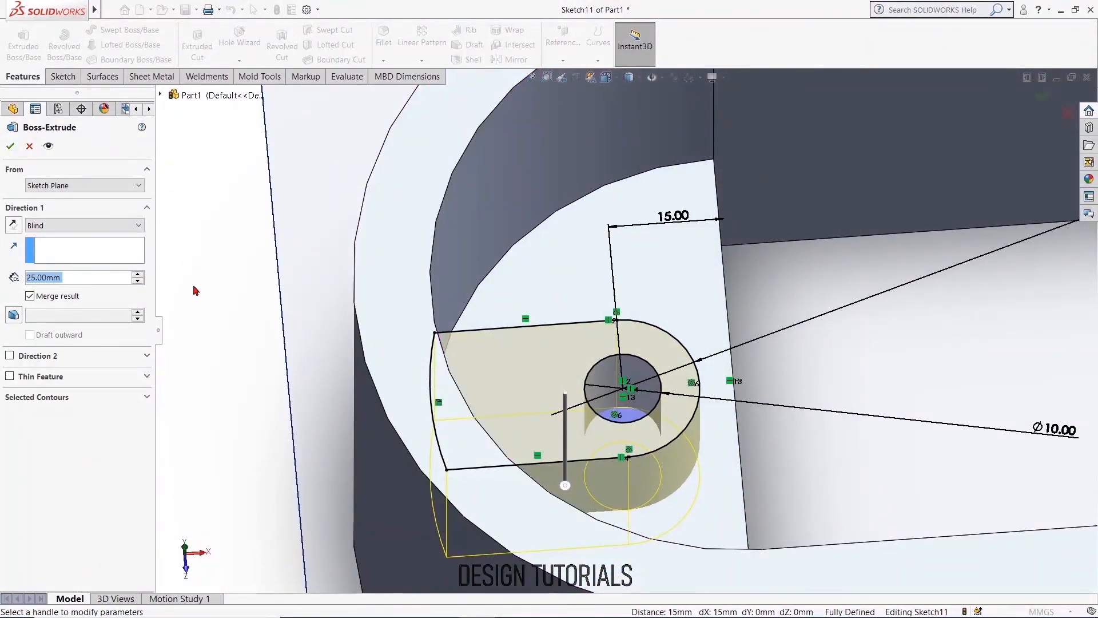
pyautogui.write('15')
pyautogui.press('Return')
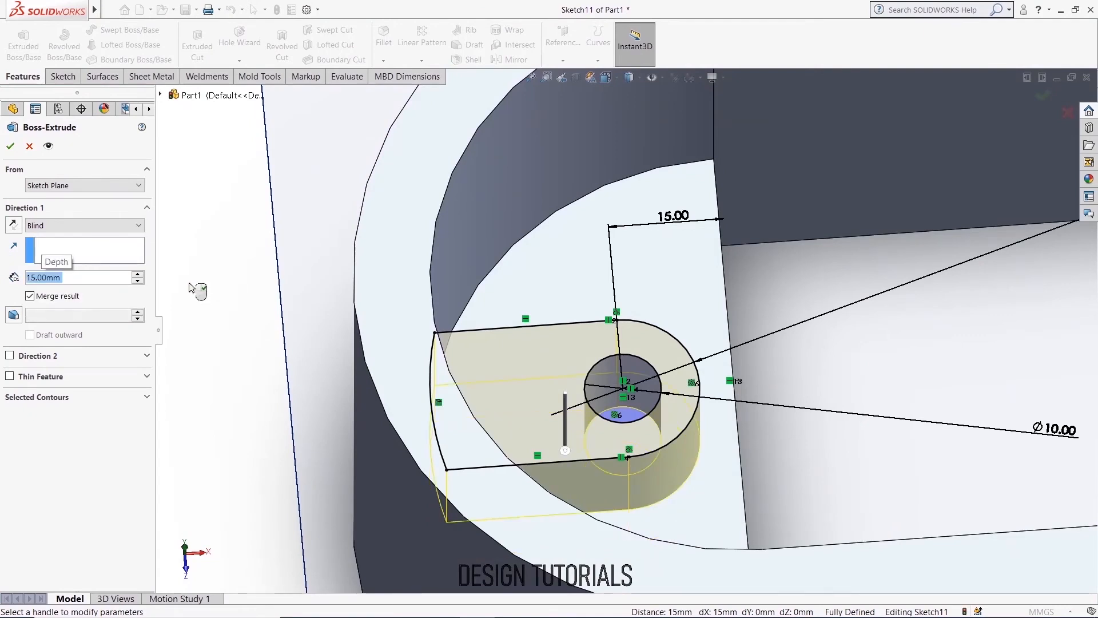
pyautogui.click(11, 148)
pyautogui.click(237, 313)
# - Start a sketch on the floor face inside the internal boss's hole and convert that face's circular edge into the sketch
pyautogui.scroll(3, 251, 386)
pyautogui.scroll(4, 364, 378)
pyautogui.moveTo(372, 373); pyautogui.dragTo(568, 353, button='middle')
pyautogui.click(607, 312)
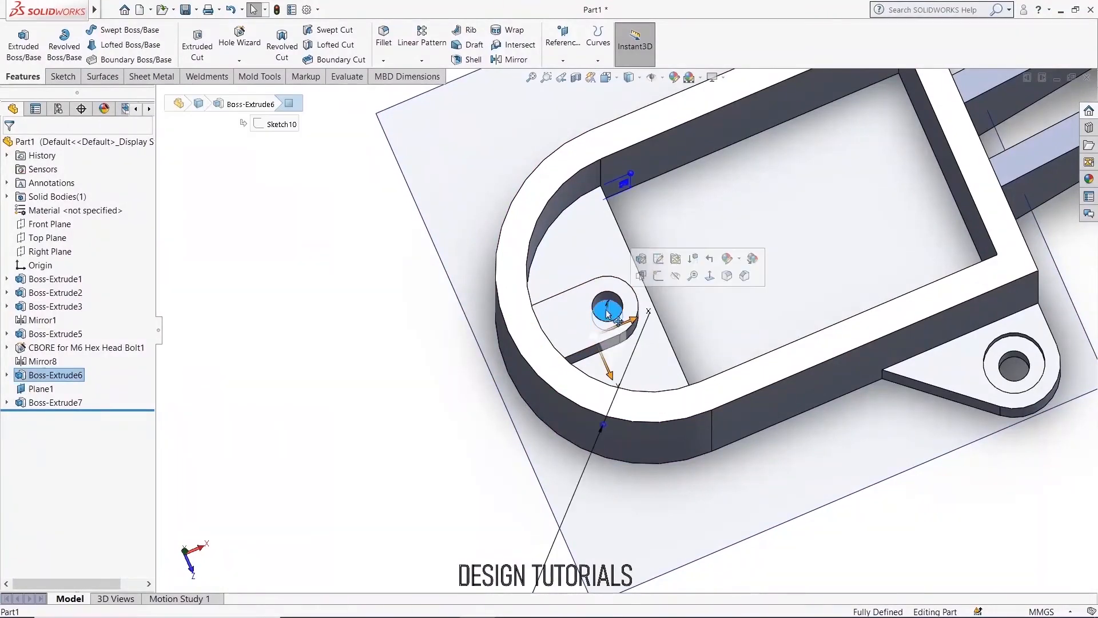
pyautogui.click(658, 285)
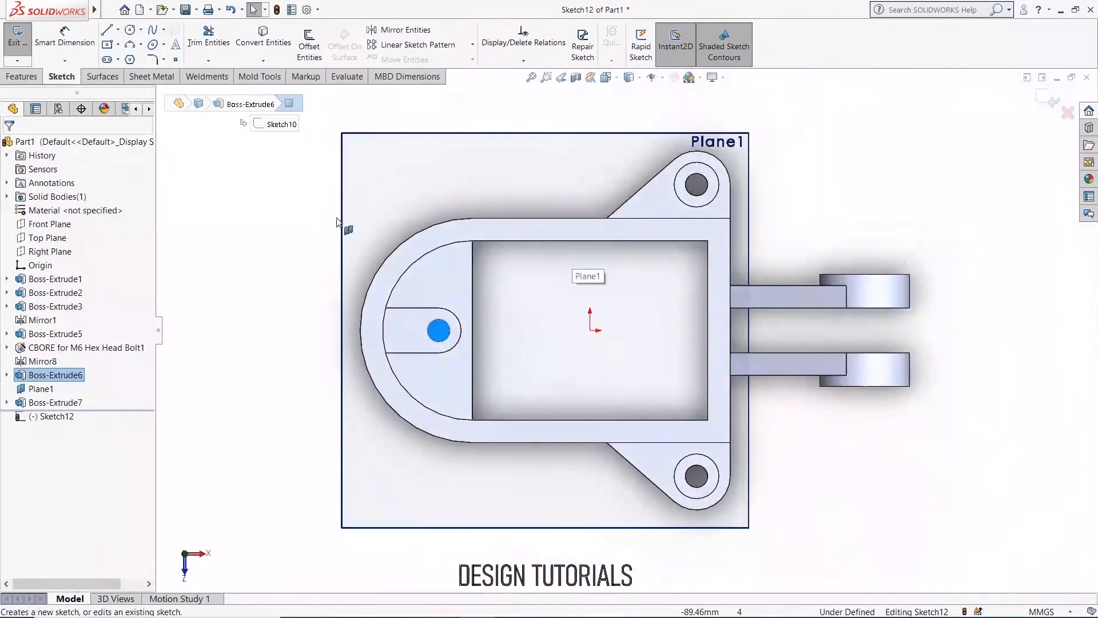
pyautogui.click(281, 49)
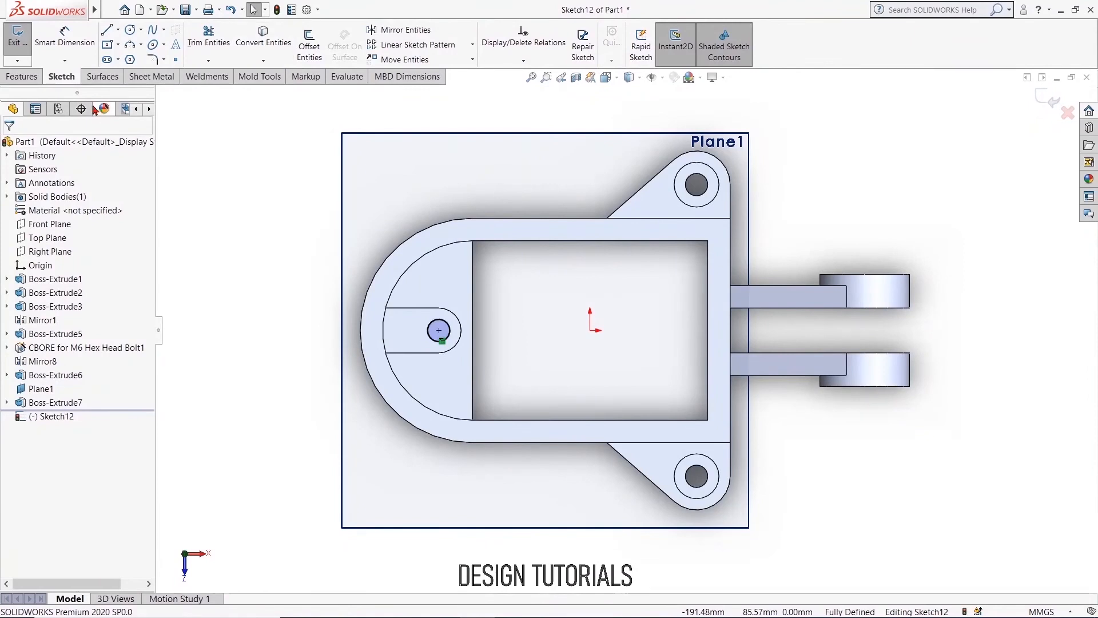
# - Cut the converted circle Through All to open the boss hole through the half-round floor
pyautogui.click(21, 76)
pyautogui.click(197, 45)
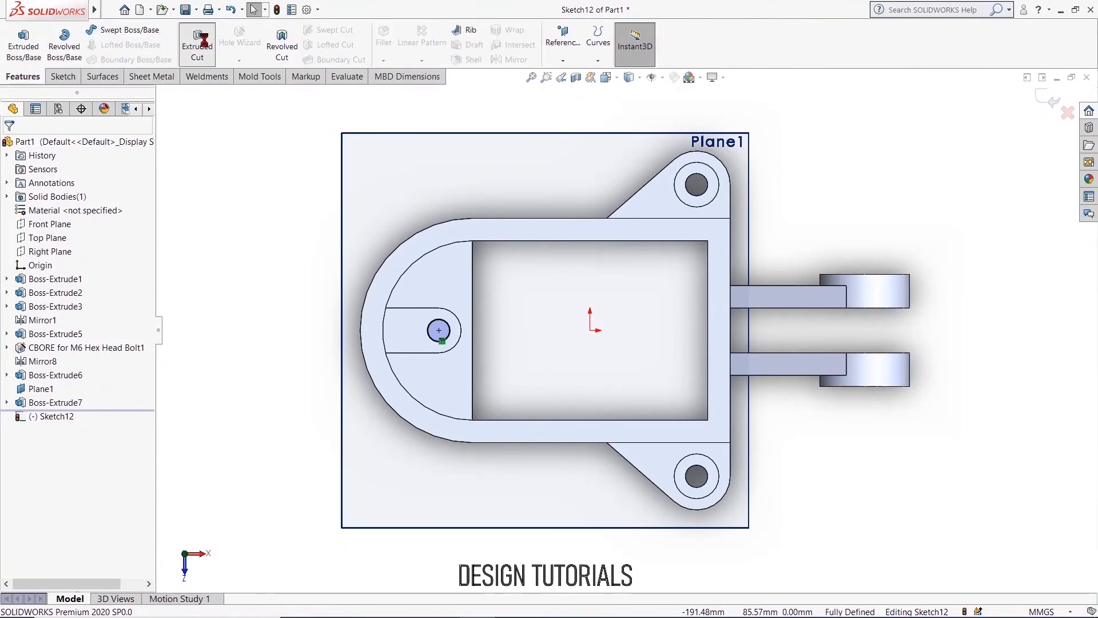
pyautogui.click(134, 226)
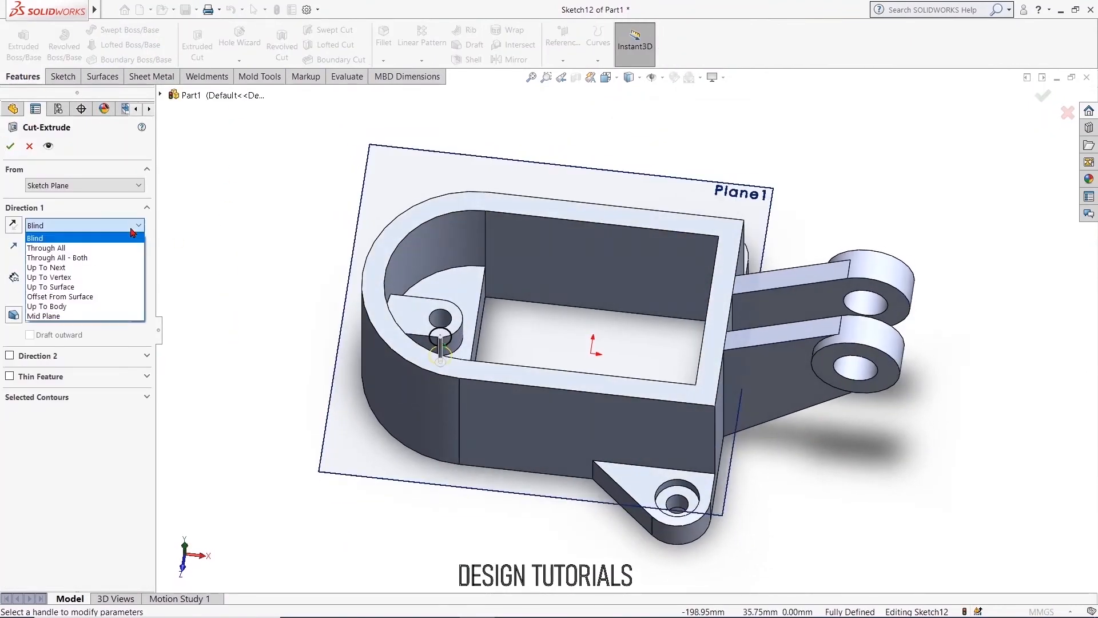
pyautogui.click(127, 250)
pyautogui.click(10, 146)
# - Start a sketch on the Front Plane and hide the reference plane Plane1
pyautogui.moveTo(218, 213); pyautogui.dragTo(248, 203, button='middle')
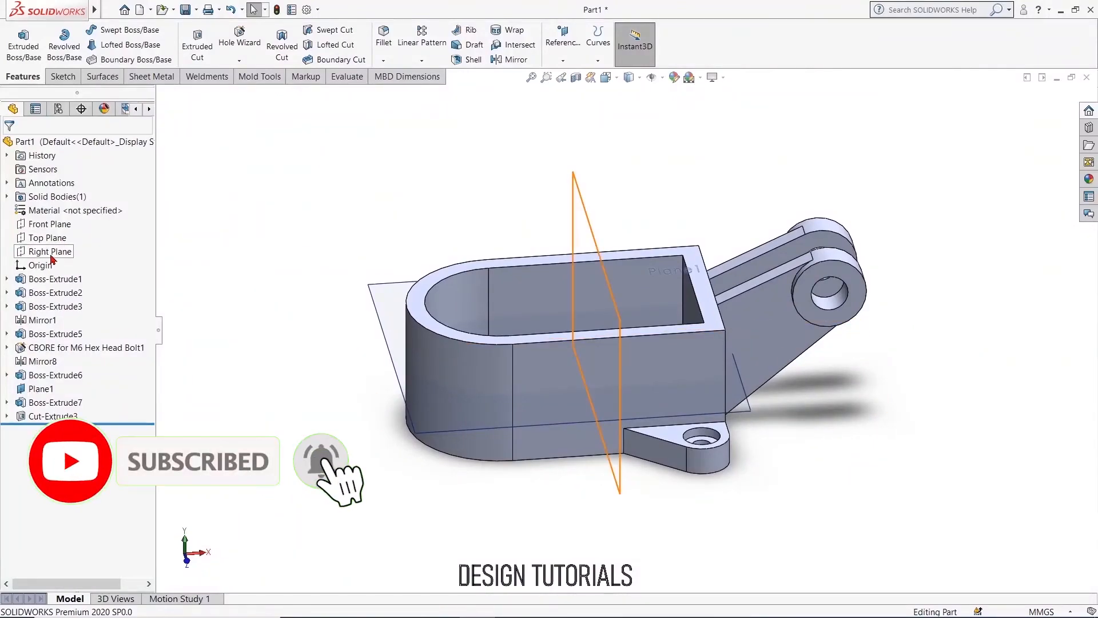
pyautogui.click(49, 224)
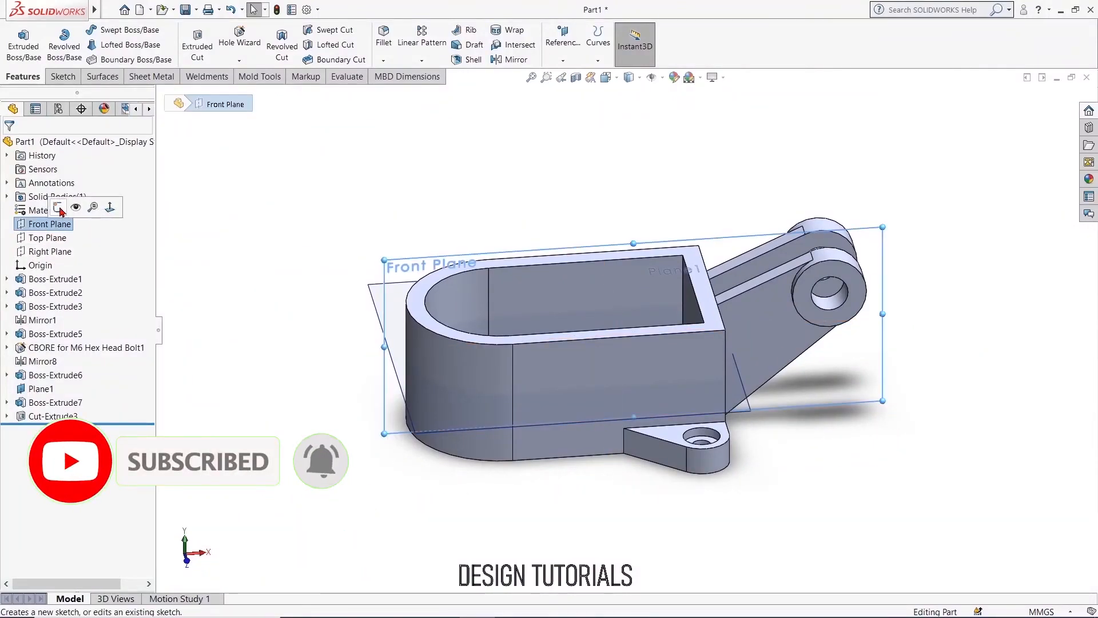
pyautogui.click(55, 209)
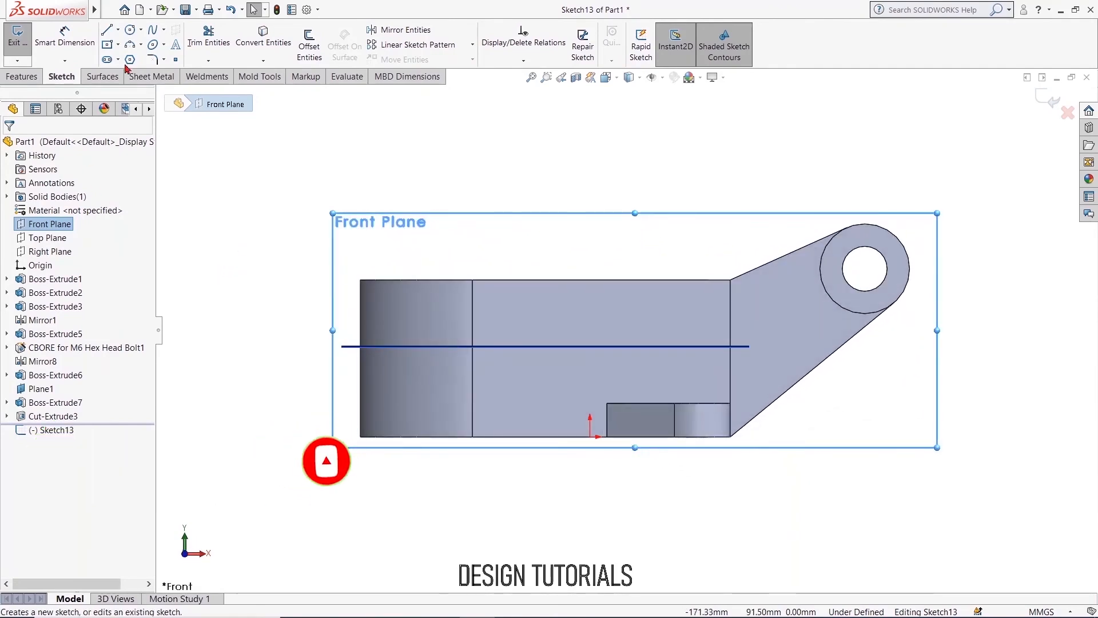
pyautogui.click(41, 388)
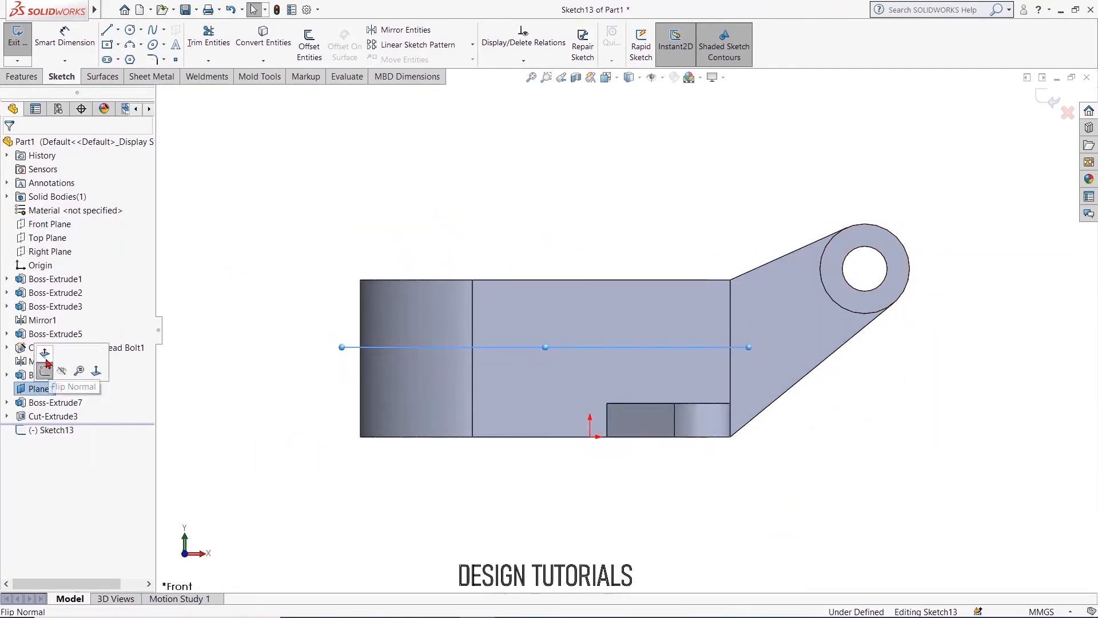
pyautogui.click(62, 373)
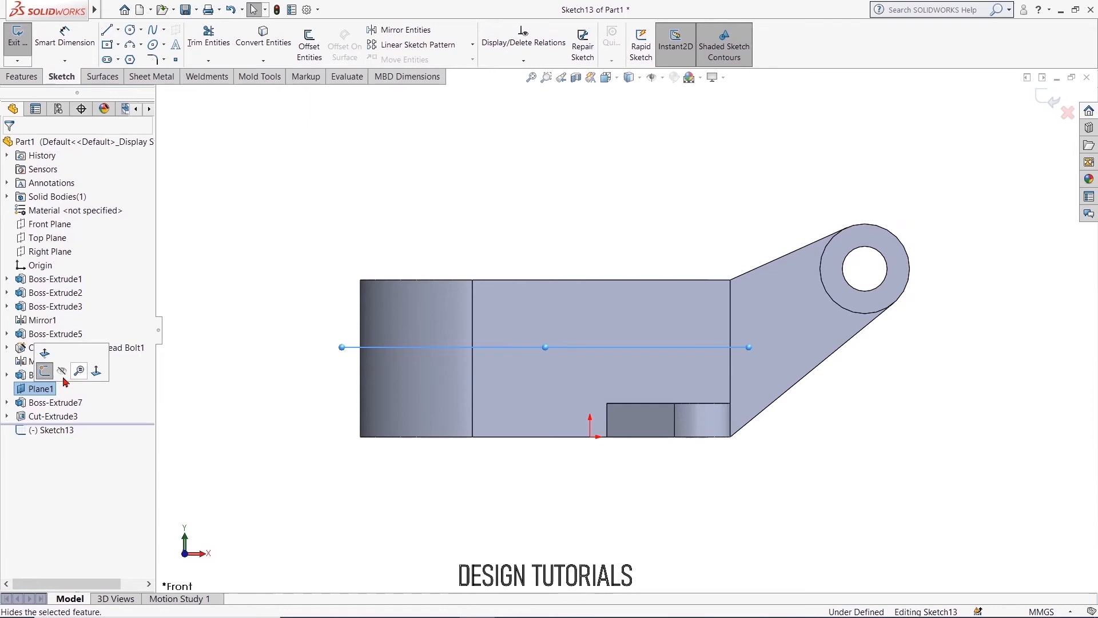
pyautogui.click(252, 189)
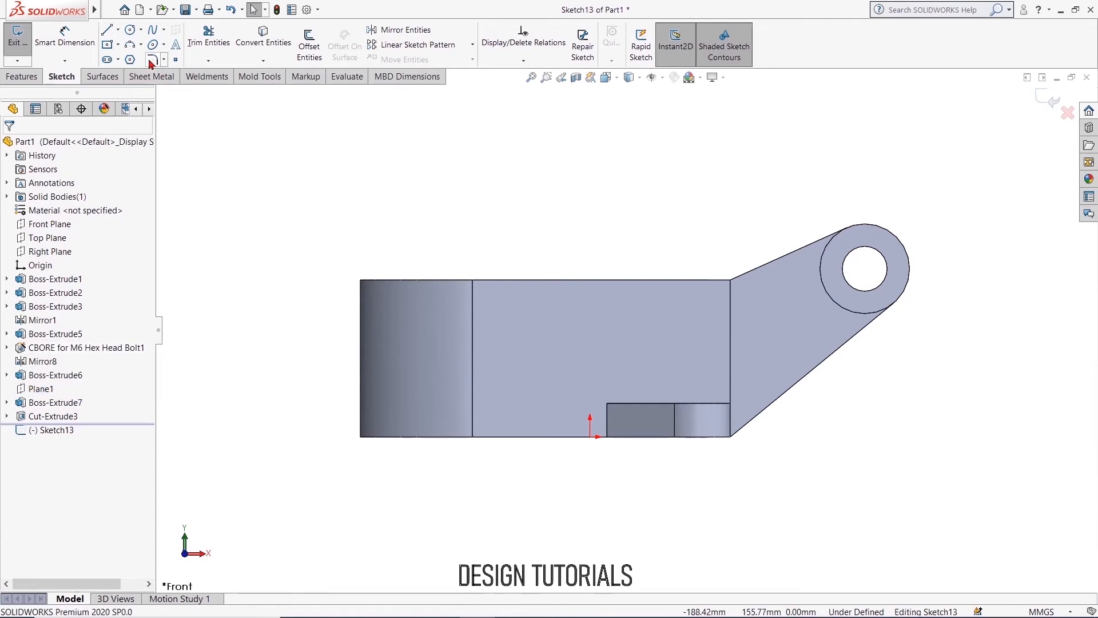
# - Draw a circle within the straight-walled part of the body and set its diameter to 40 mm
pyautogui.click(131, 31)
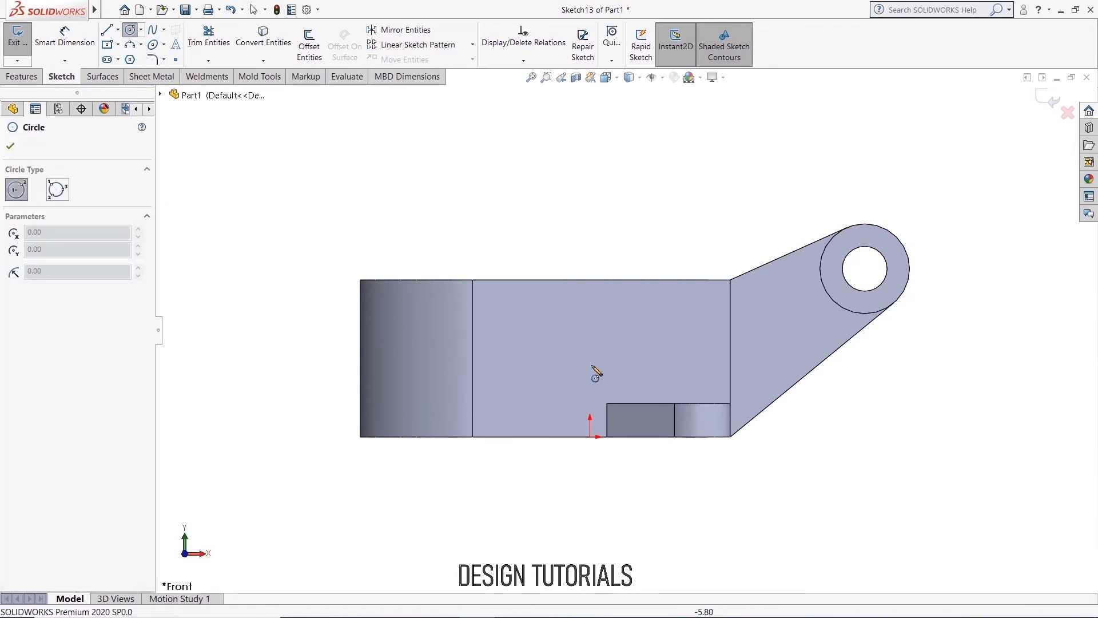
pyautogui.click(552, 344)
pyautogui.click(589, 389)
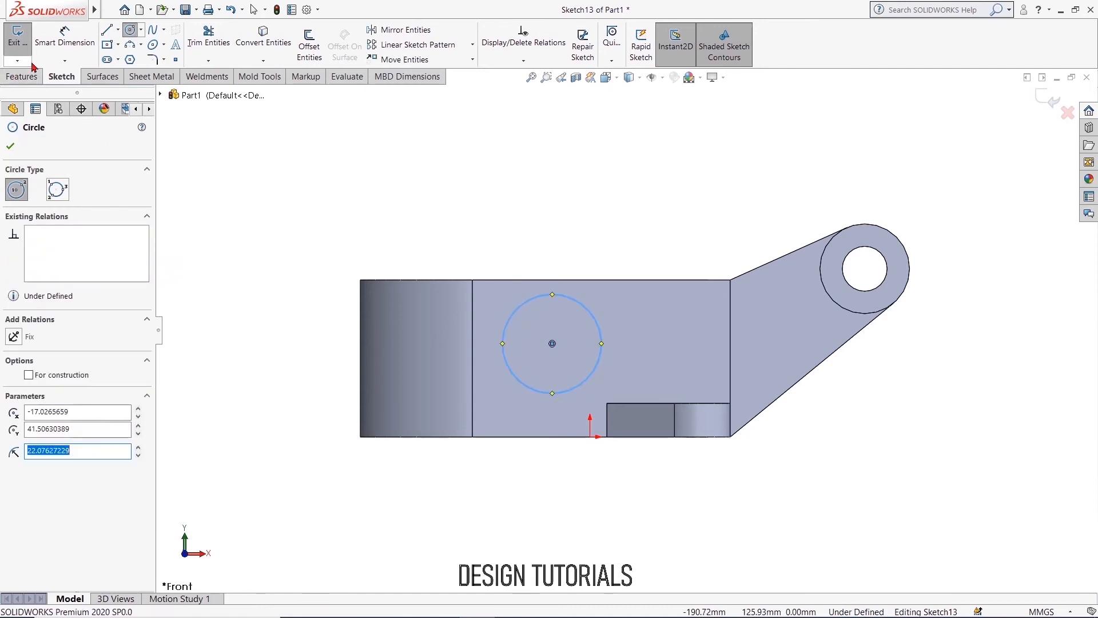
pyautogui.click(65, 35)
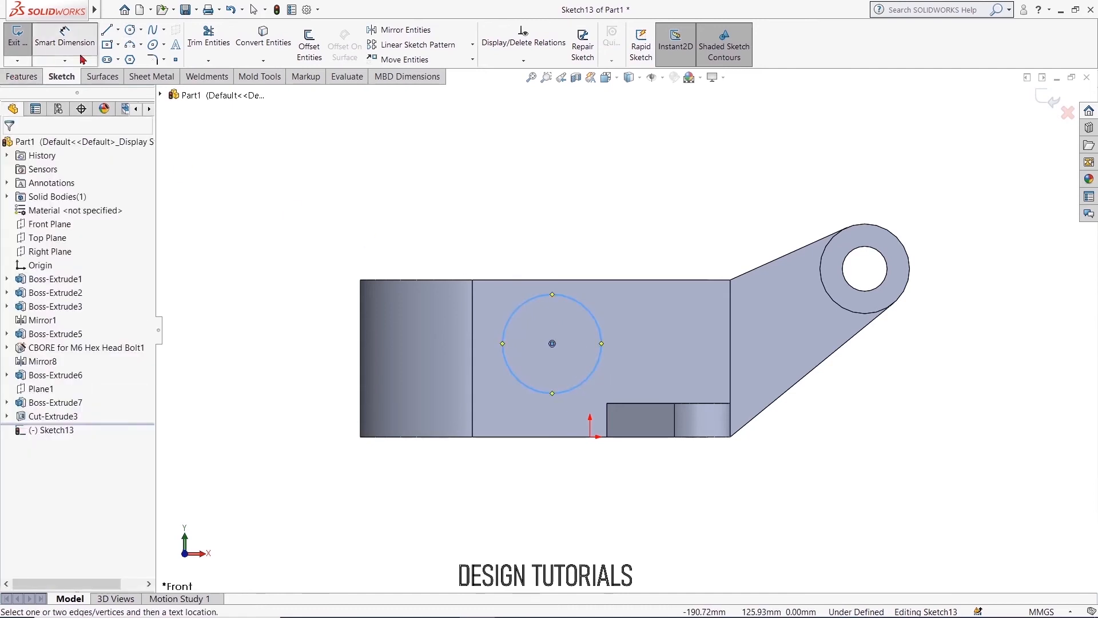
pyautogui.click(515, 312)
pyautogui.click(275, 109)
pyautogui.write('40')
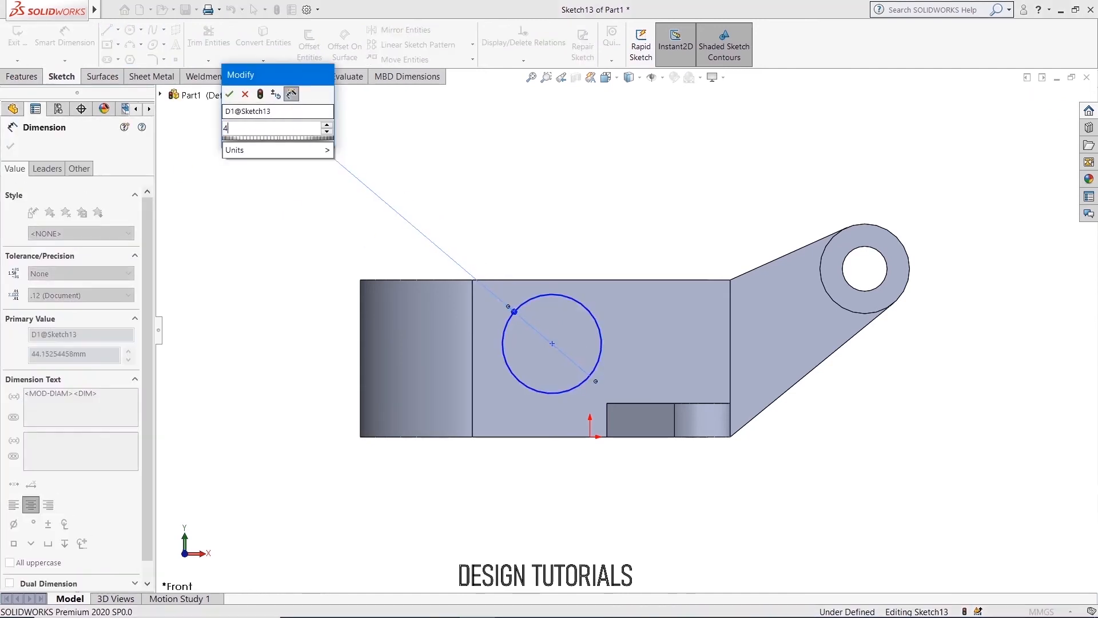
pyautogui.press('Return')
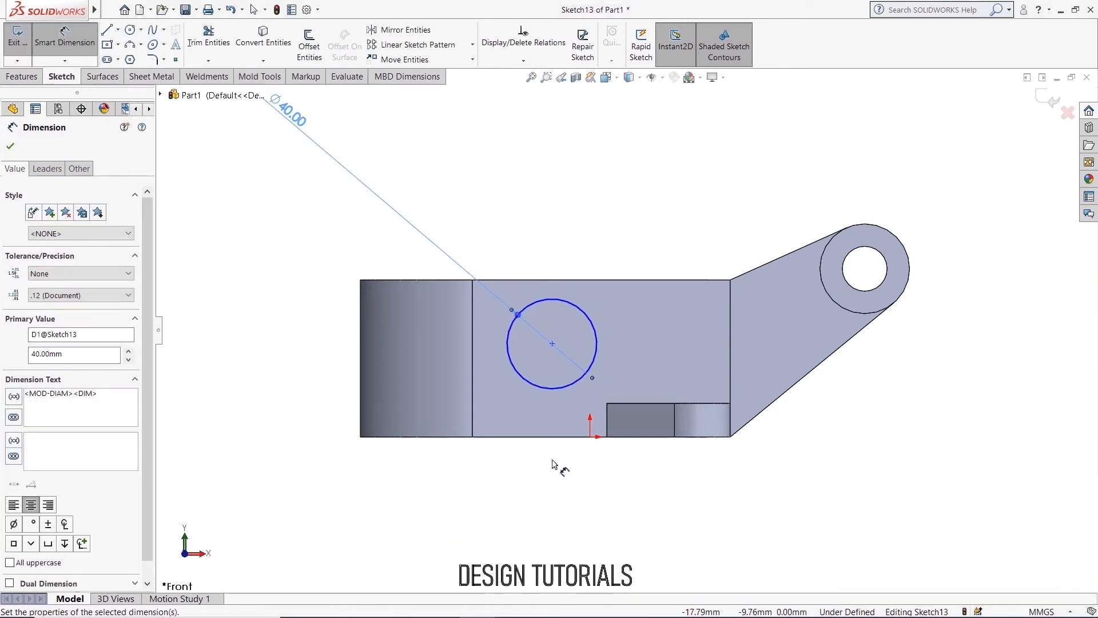
# - Dimension the circle's centre 35 mm above the body's bottom edge
pyautogui.click(546, 437)
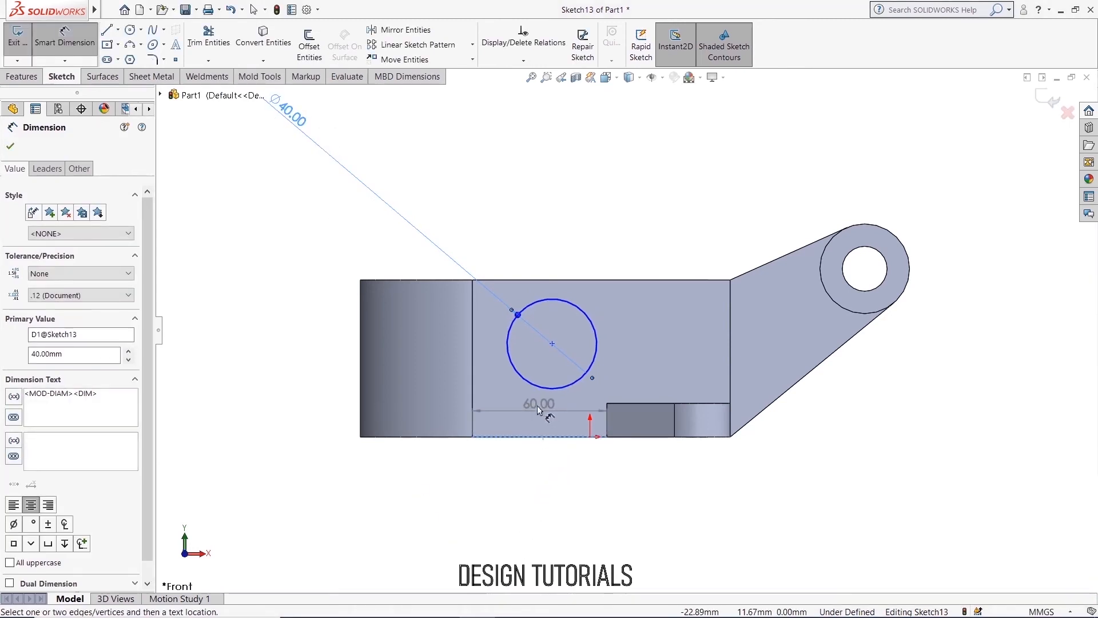
pyautogui.click(552, 343)
pyautogui.click(314, 393)
pyautogui.write('35')
pyautogui.press('Return')
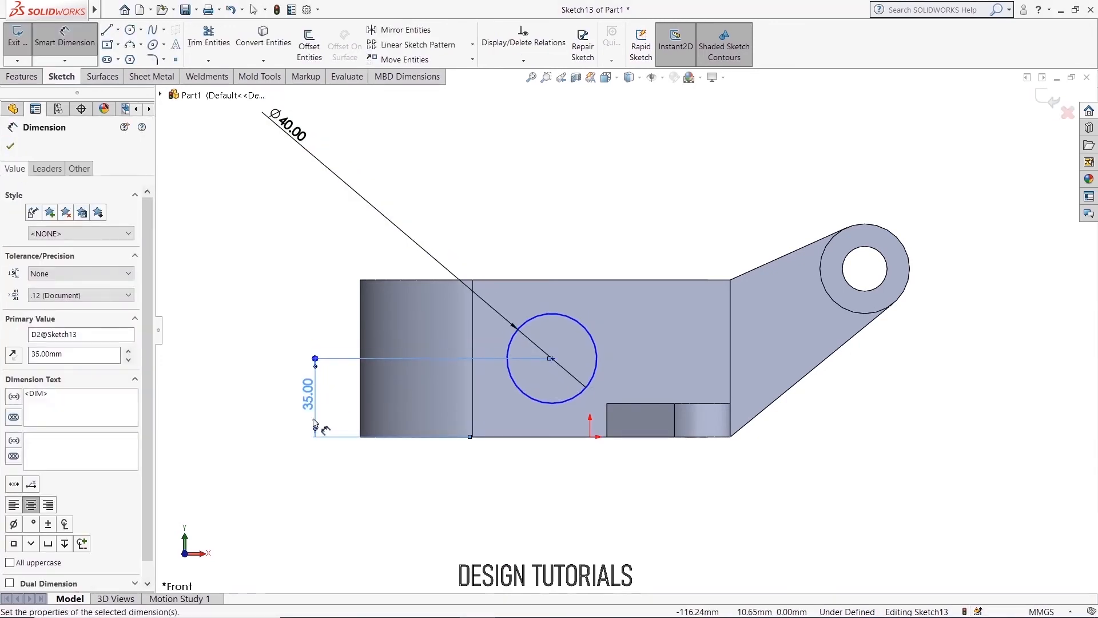
# - Dimension the circle's centre 45 mm horizontally from the vertical edge where the curved wall meets the straight wall
pyautogui.click(473, 346)
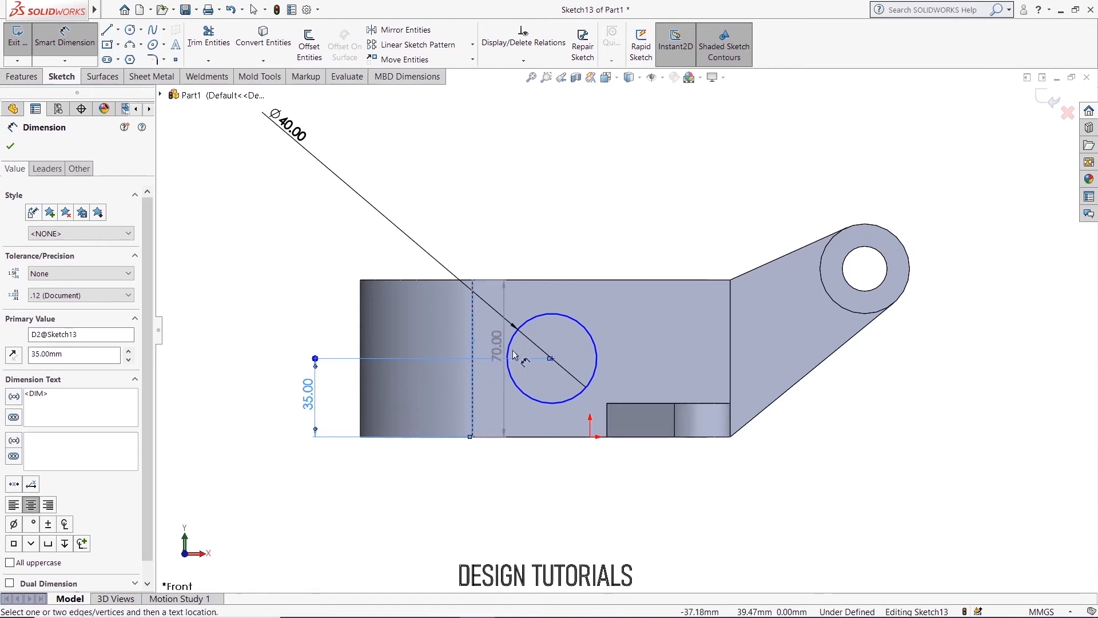
pyautogui.click(550, 359)
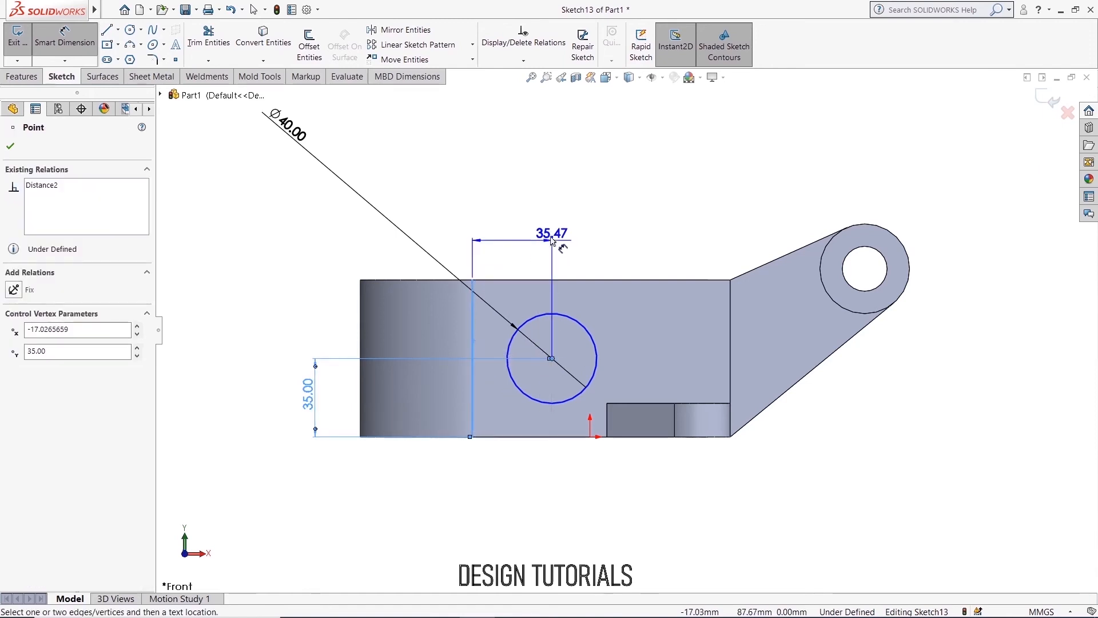
pyautogui.click(529, 195)
pyautogui.write('45')
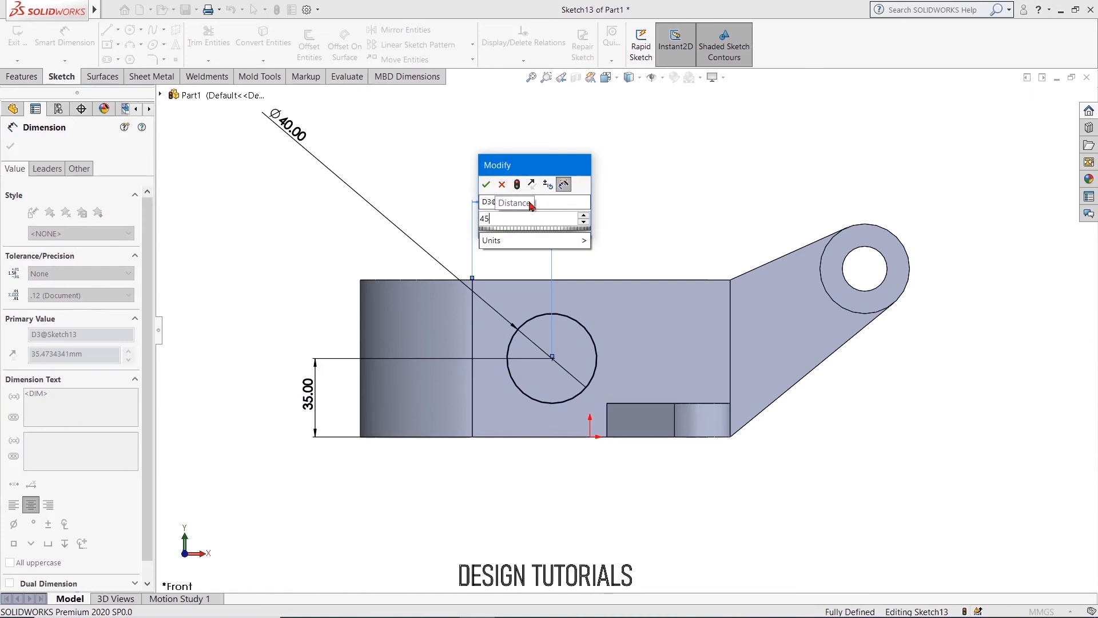
pyautogui.press('Return')
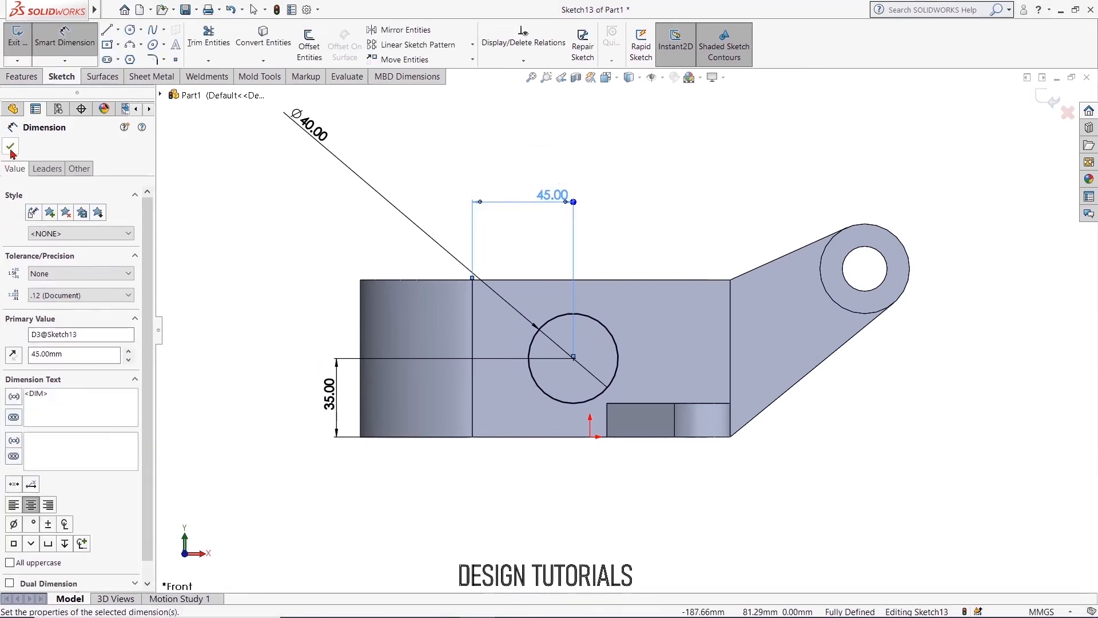
pyautogui.click(10, 146)
# - Extrude the 40 mm circle as a Mid Plane boss 80 mm deep between the side walls, with the result merged
pyautogui.click(21, 76)
pyautogui.click(23, 46)
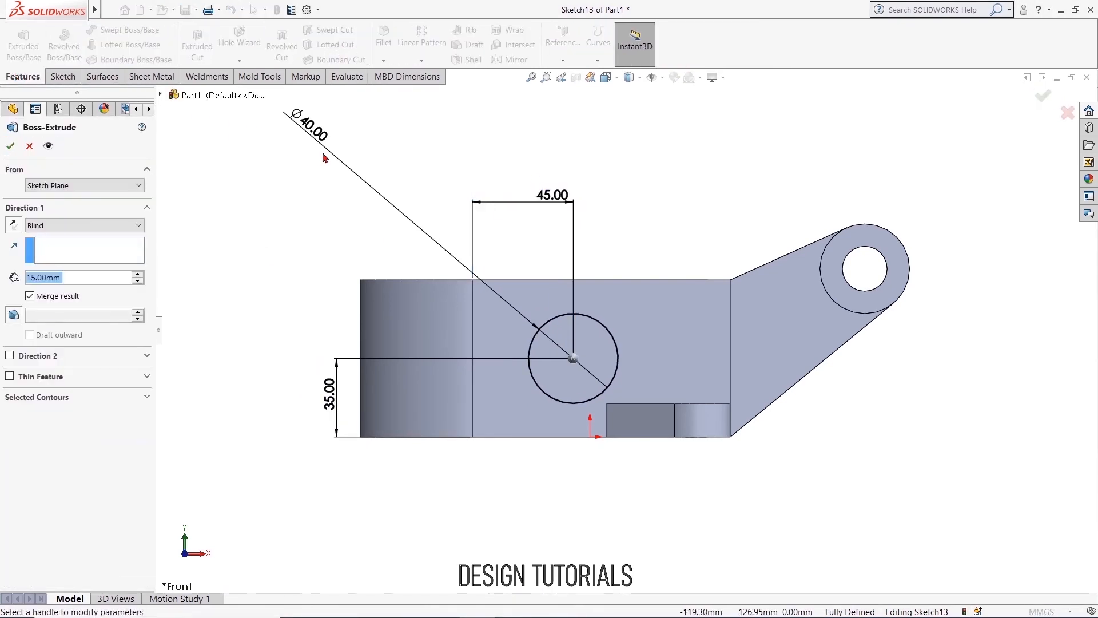
pyautogui.click(120, 229)
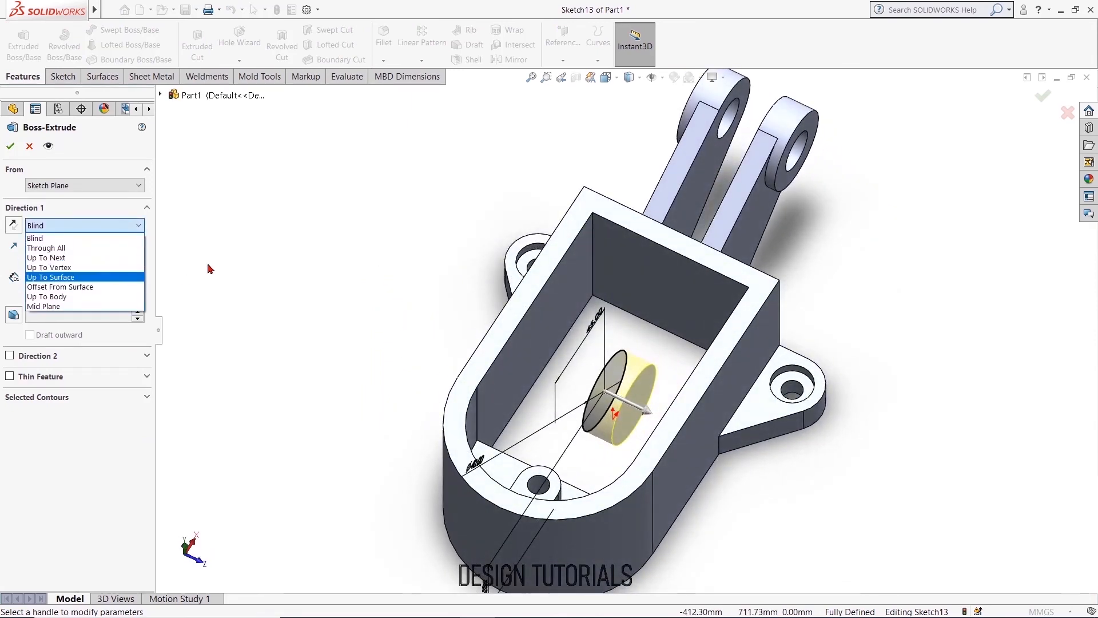
pyautogui.click(115, 306)
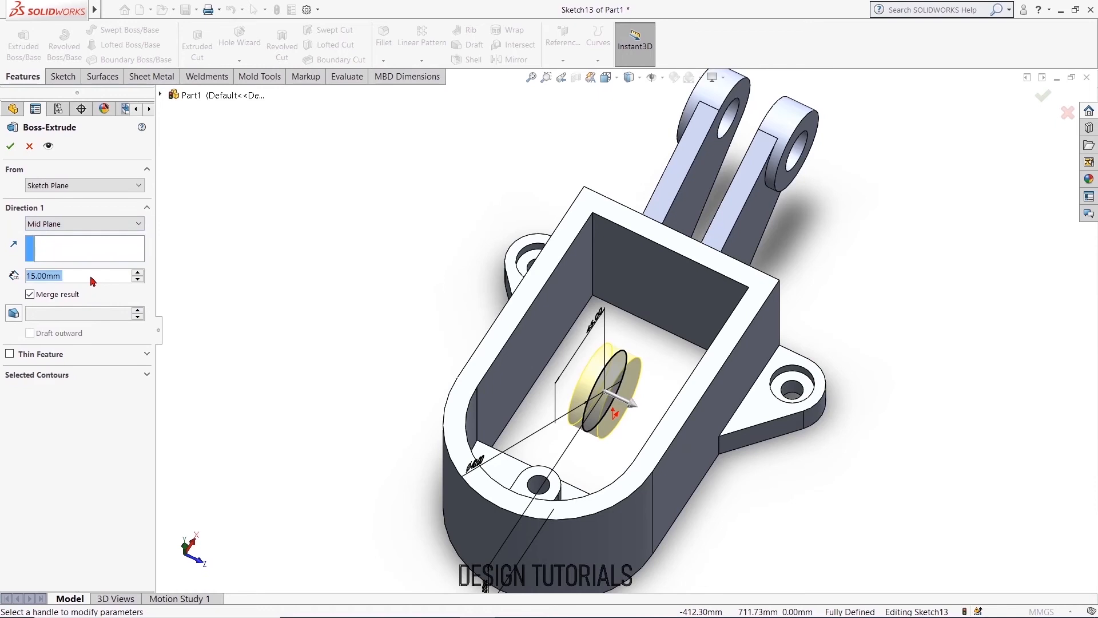
pyautogui.moveTo(634, 411); pyautogui.dragTo(694, 432)
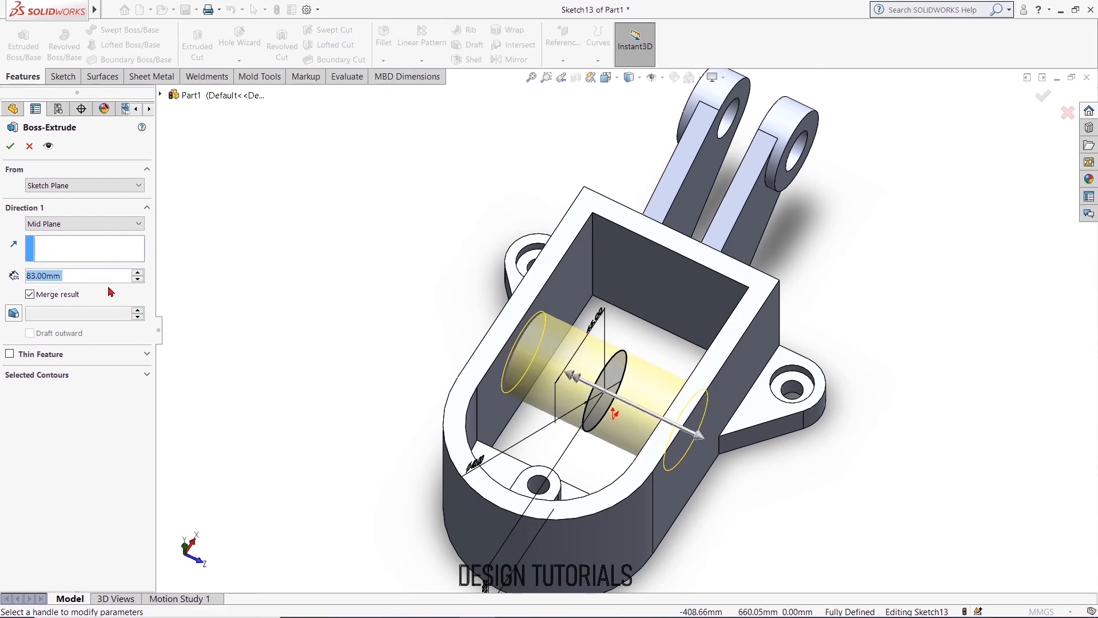
pyautogui.scroll(-3, 286, 269)
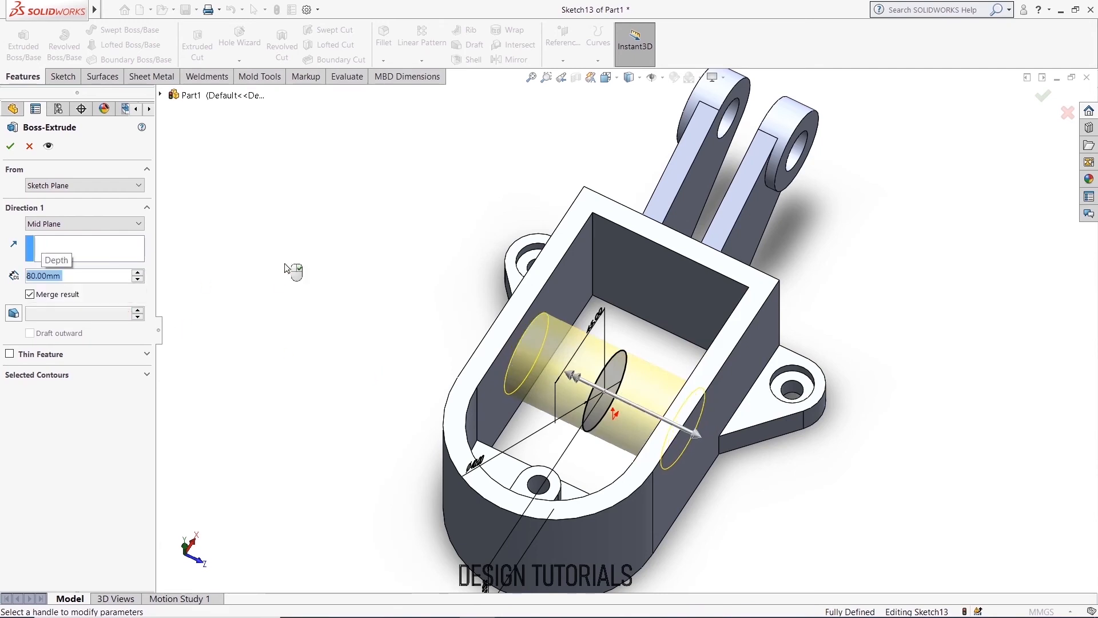
pyautogui.click(13, 146)
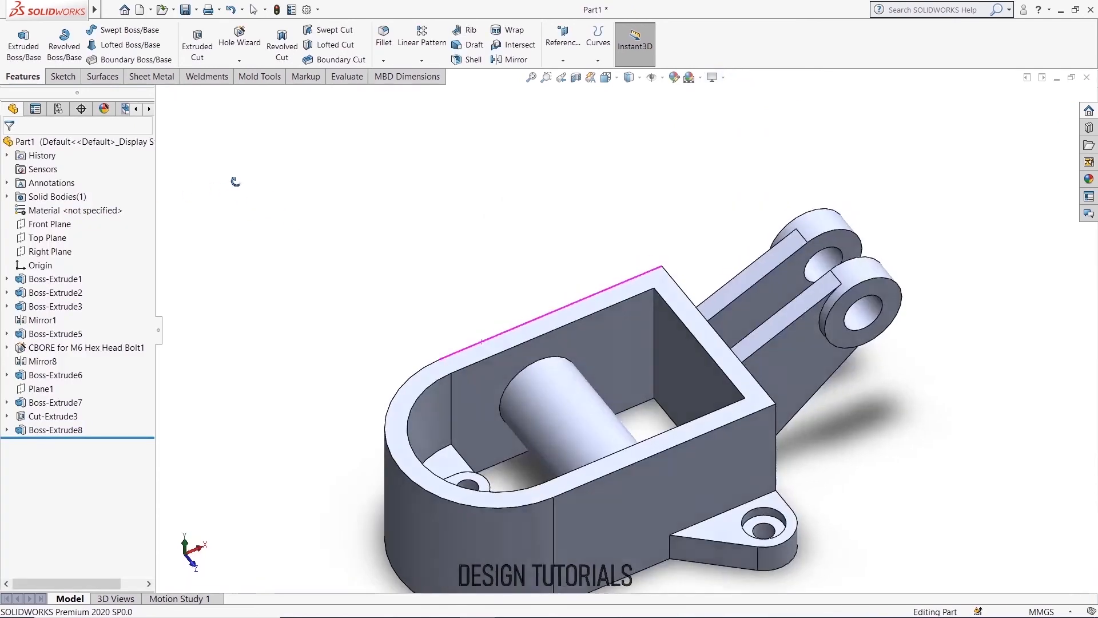
# - Sketch a circle about 30 mm in diameter on the flat outer side face of the body's straight wall
pyautogui.moveTo(235, 181); pyautogui.dragTo(268, 186, button='middle')
pyautogui.scroll(5, 267, 187)
pyautogui.moveTo(474, 344); pyautogui.dragTo(446, 289, button='middle')
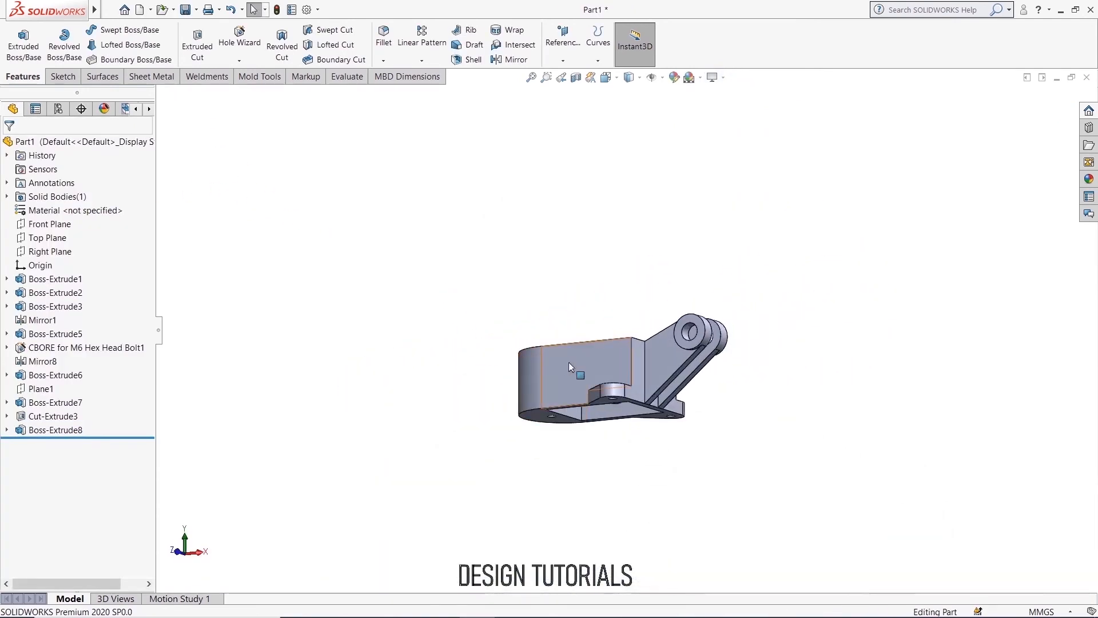
pyautogui.scroll(-3, 609, 424)
pyautogui.moveTo(639, 457); pyautogui.dragTo(681, 496, button='middle')
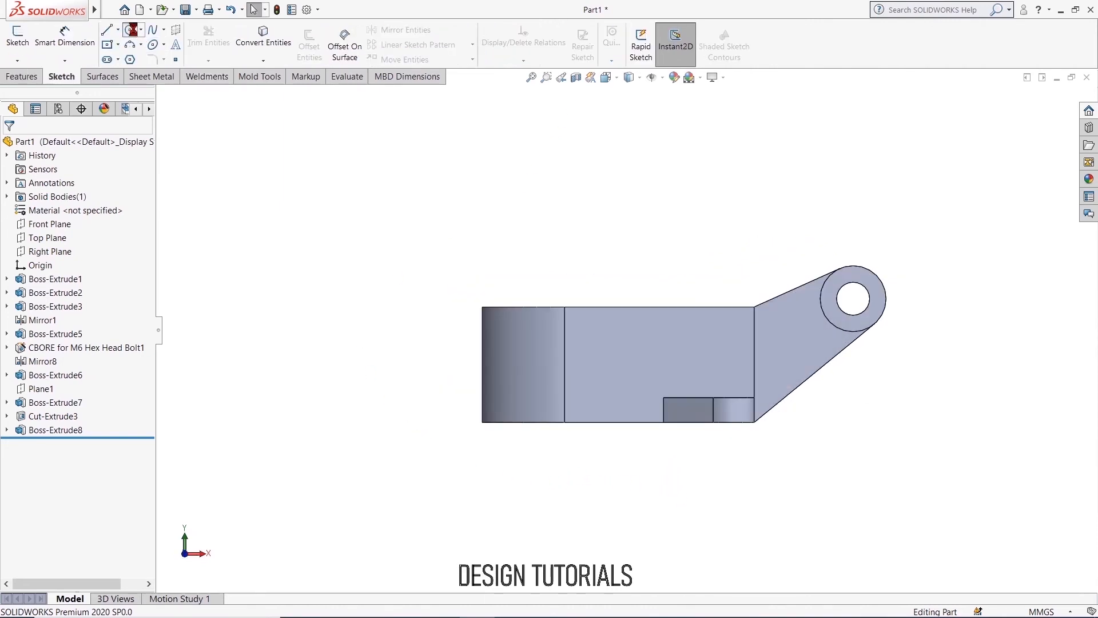
pyautogui.click(132, 30)
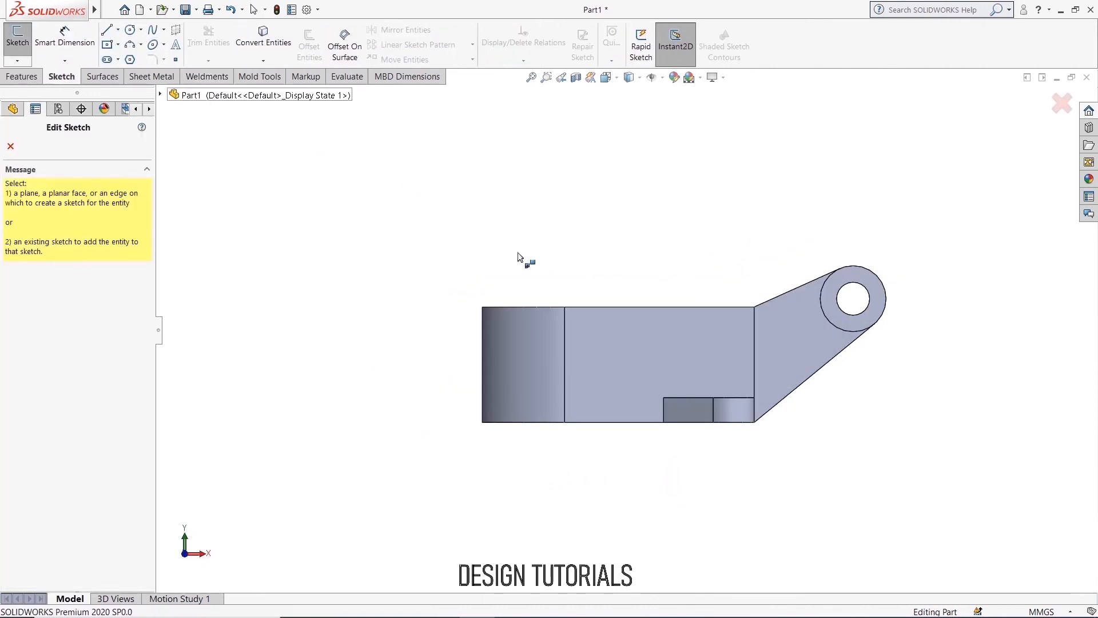
pyautogui.click(648, 363)
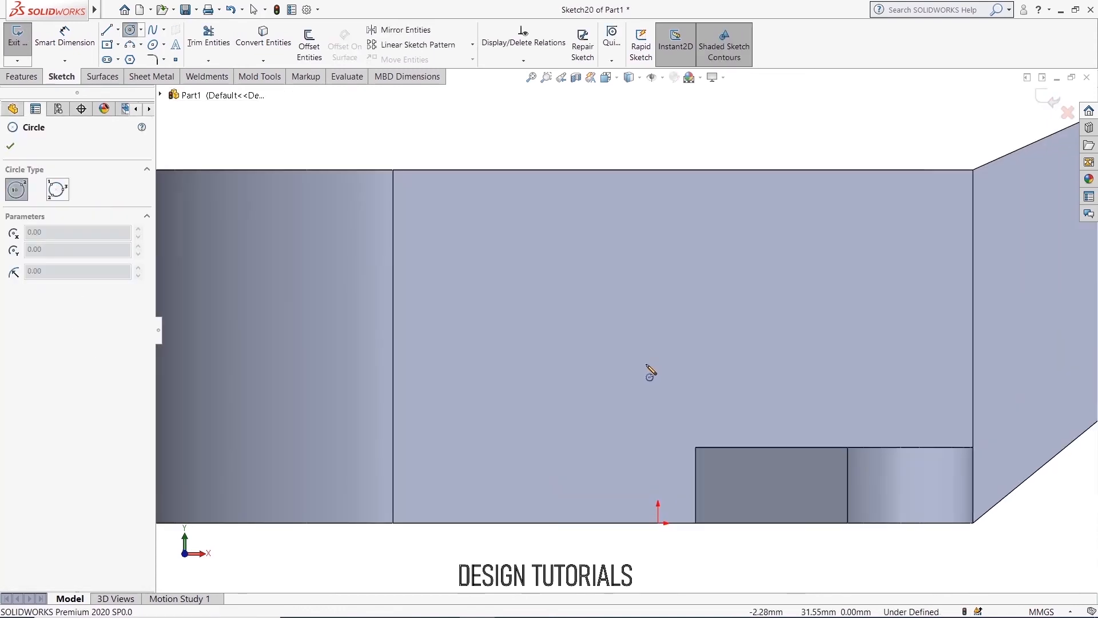
pyautogui.click(610, 341)
pyautogui.click(643, 408)
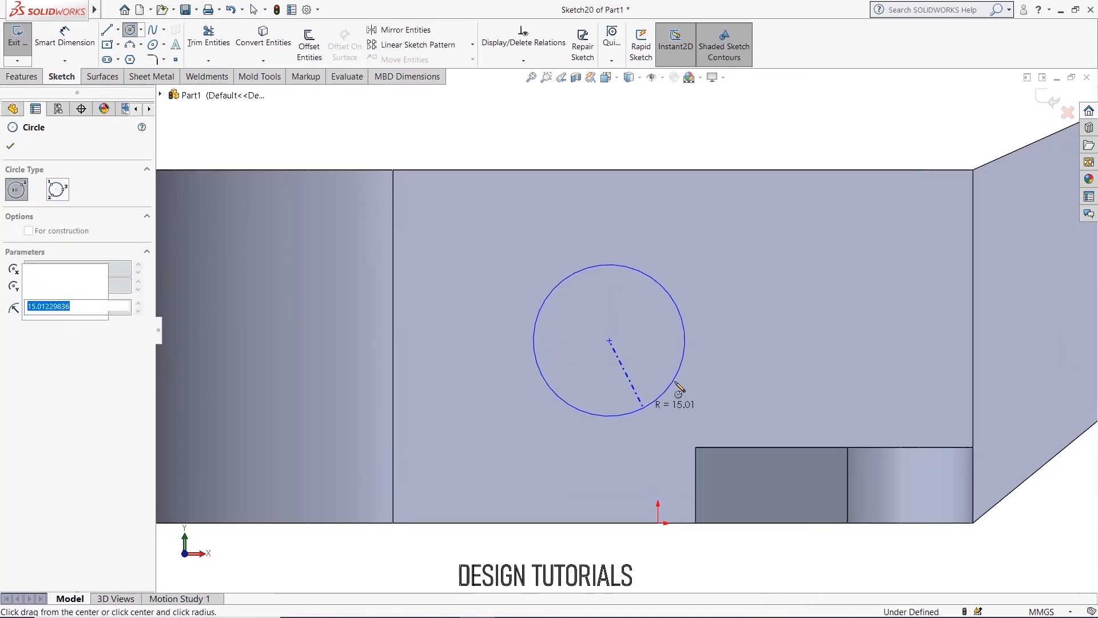
pyautogui.rightClick(716, 306)
pyautogui.click(743, 319)
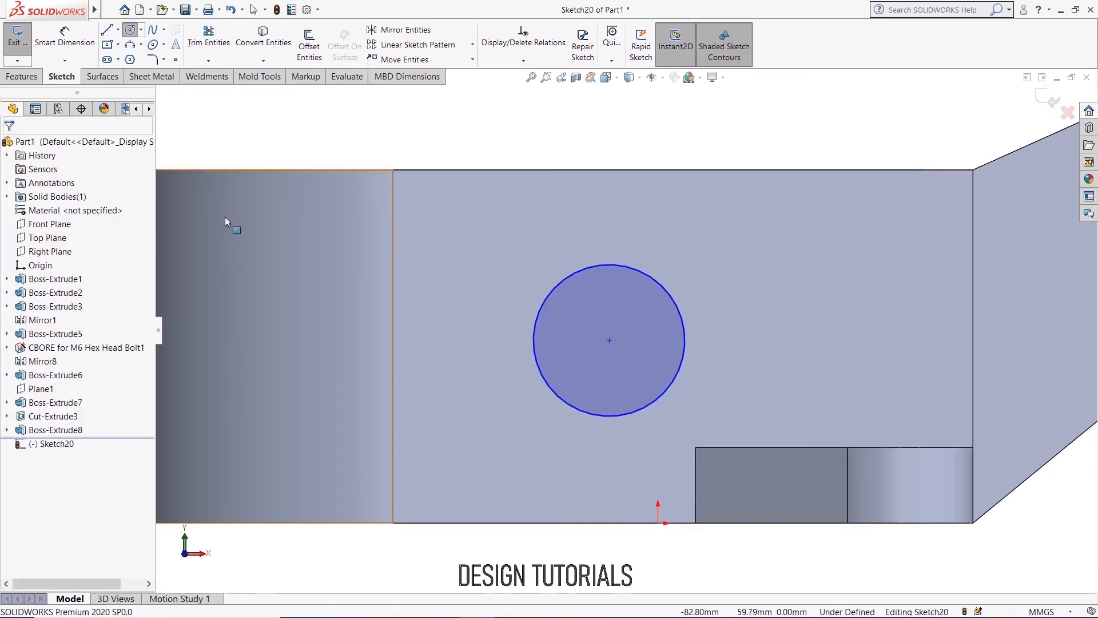
# - Set the side-face circle's diameter to 20 mm
pyautogui.click(63, 36)
pyautogui.click(540, 309)
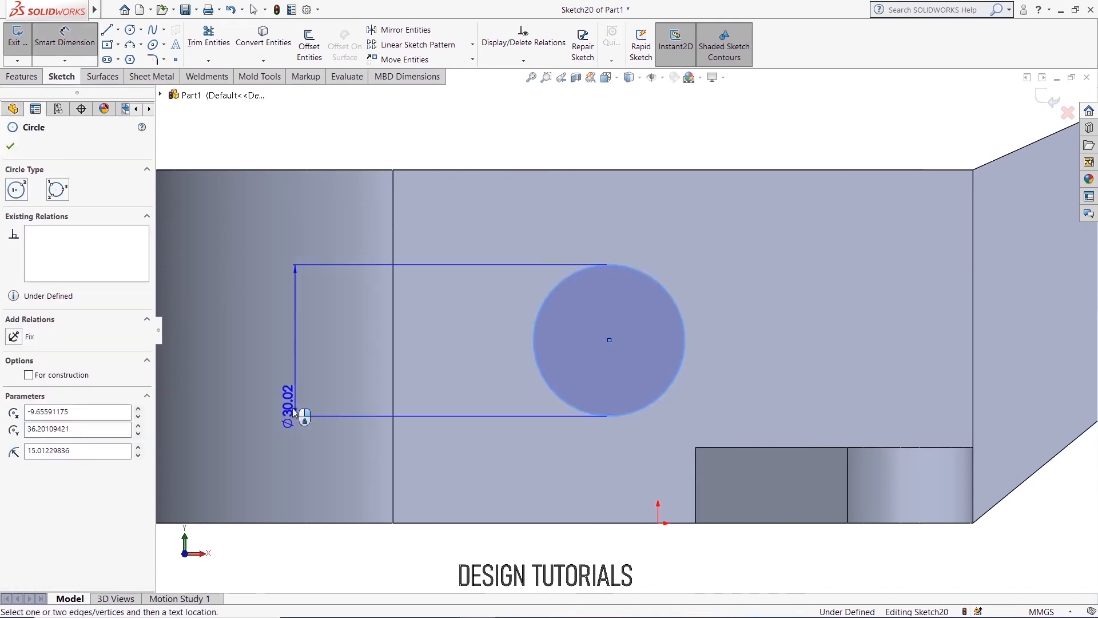
pyautogui.click(283, 408)
pyautogui.write('20')
pyautogui.press('Return')
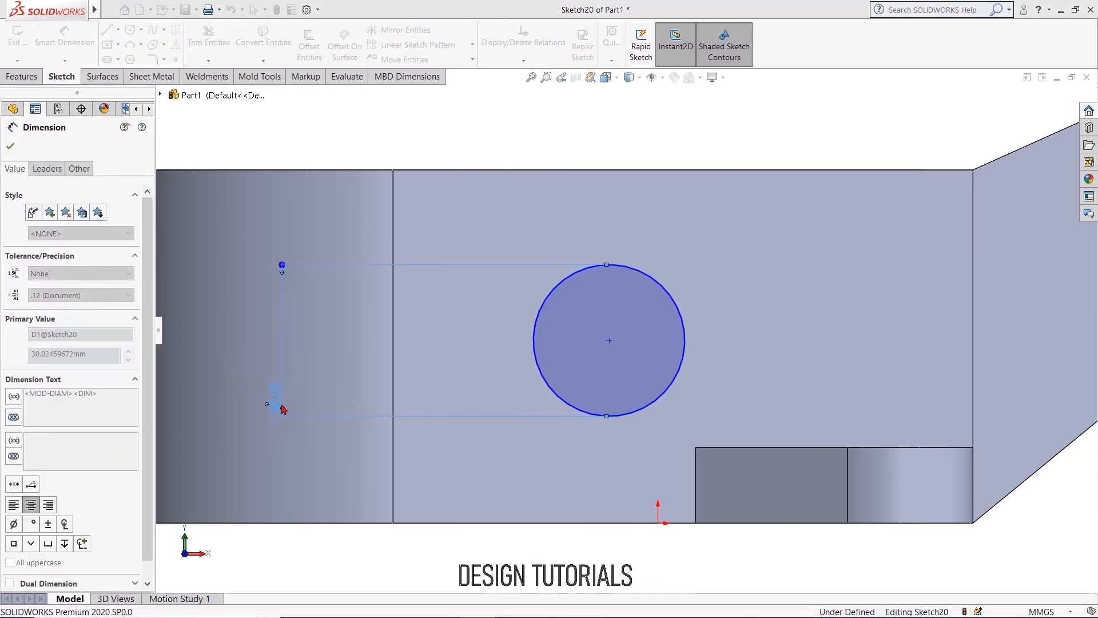
# - Dimension the 20 mm circle's centre 35 mm above the body's bottom edge
pyautogui.click(608, 522)
pyautogui.click(609, 341)
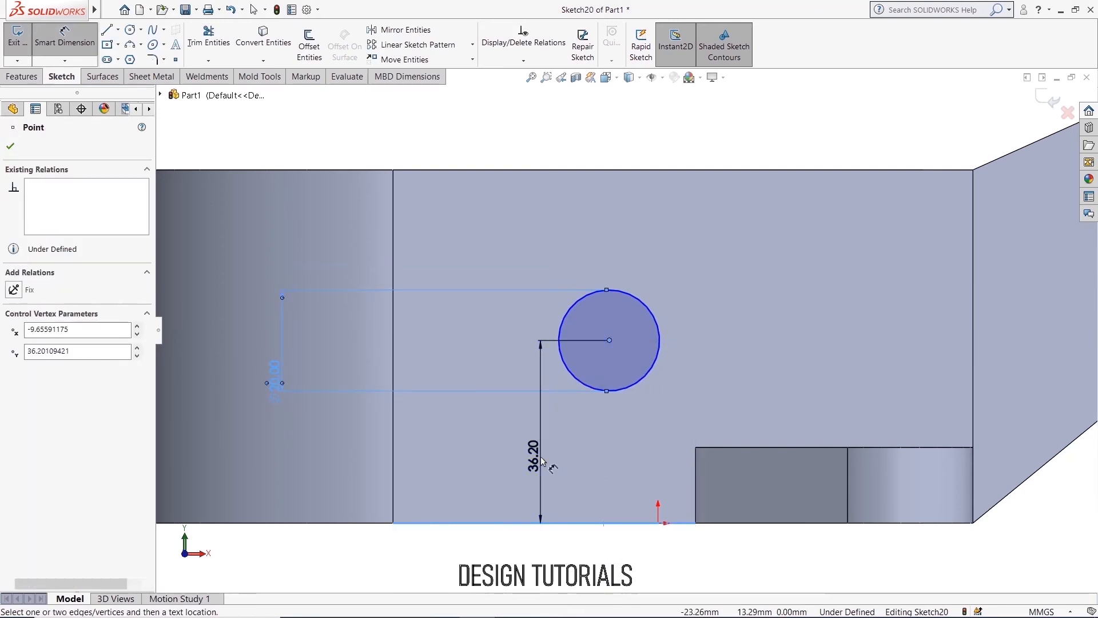
pyautogui.click(548, 461)
pyautogui.write('35')
pyautogui.press('Return')
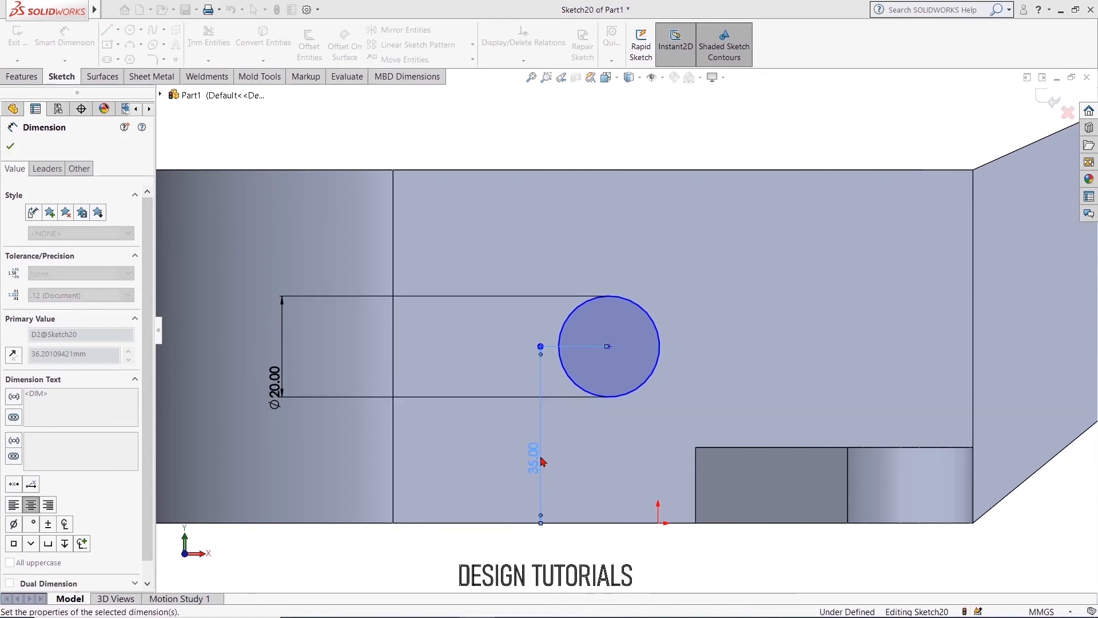
pyautogui.press('Escape')
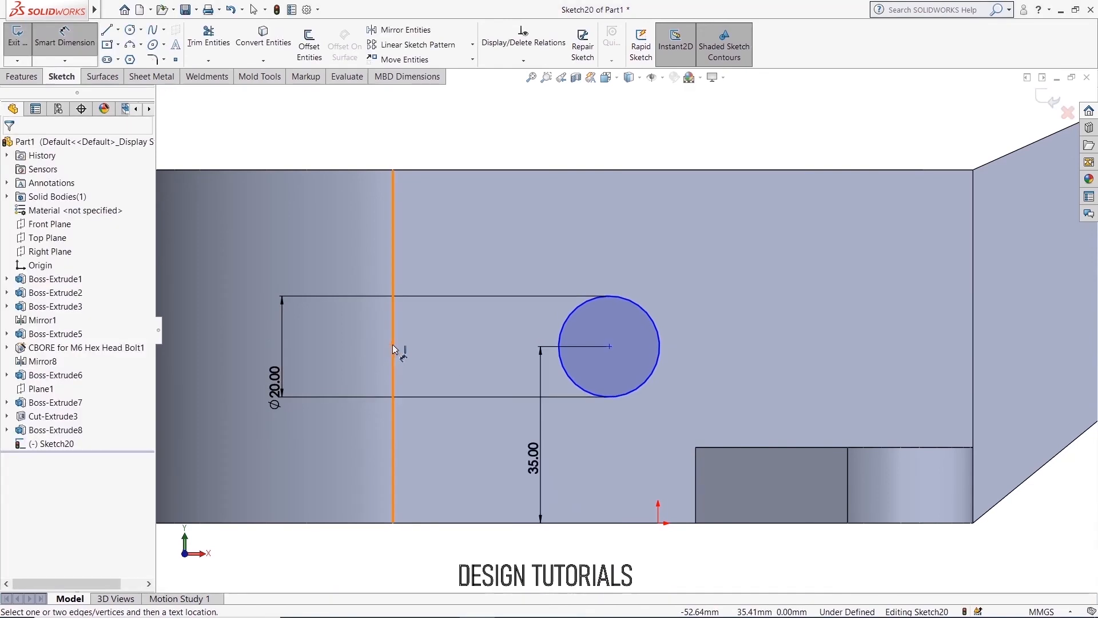
# - Dimension the 20 mm circle's centre 45 mm horizontally from the vertical edge between the curved and straight walls
pyautogui.click(609, 346)
pyautogui.click(394, 352)
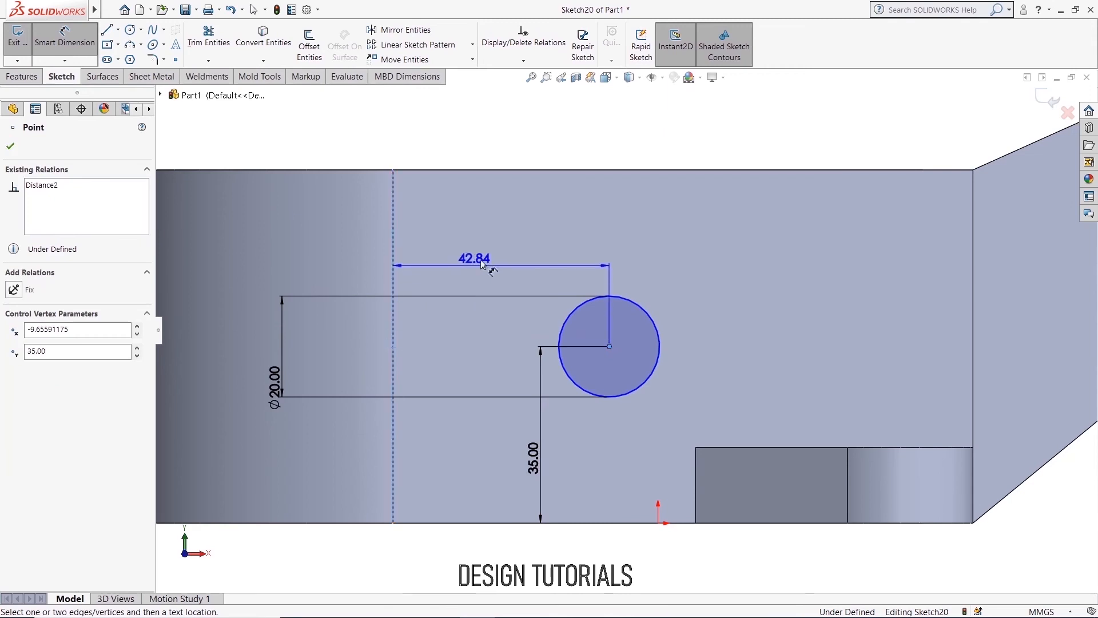
pyautogui.click(492, 245)
pyautogui.write('45')
pyautogui.press('Return')
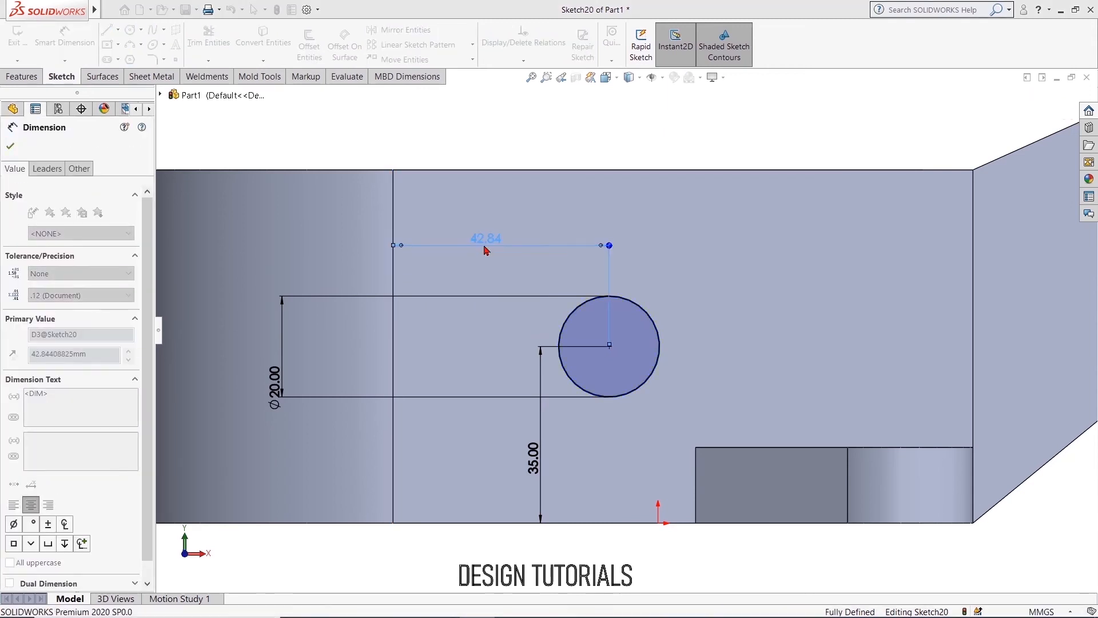
pyautogui.click(10, 148)
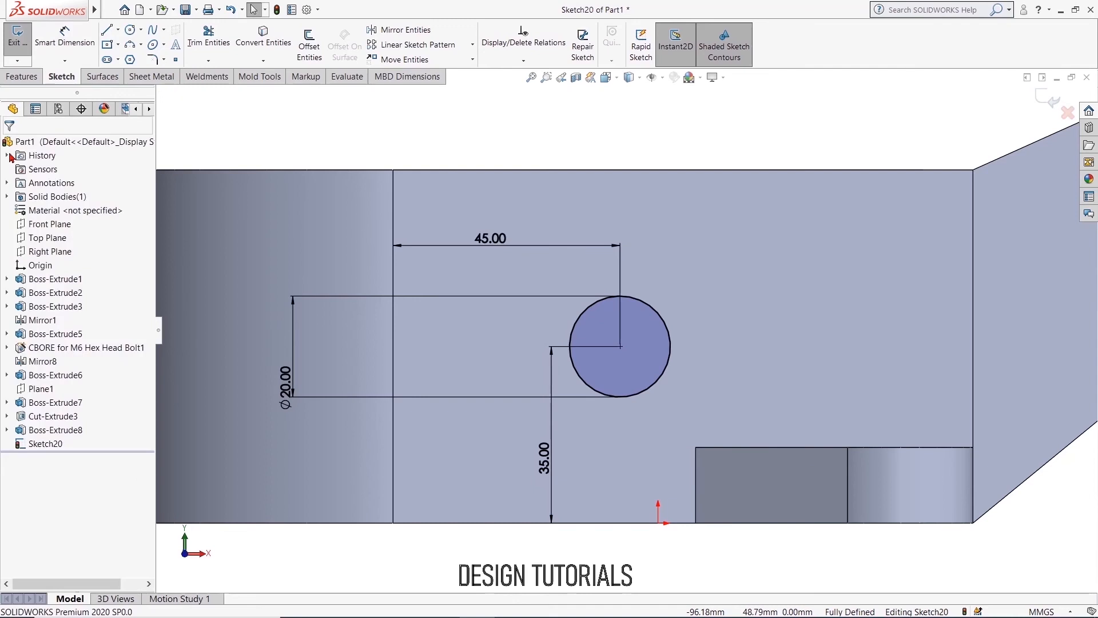
# - Cut the 20 mm circle into the body as a Blind extruded cut 15 mm deep
pyautogui.moveTo(434, 133); pyautogui.dragTo(449, 201, button='middle')
pyautogui.click(20, 78)
pyautogui.click(203, 54)
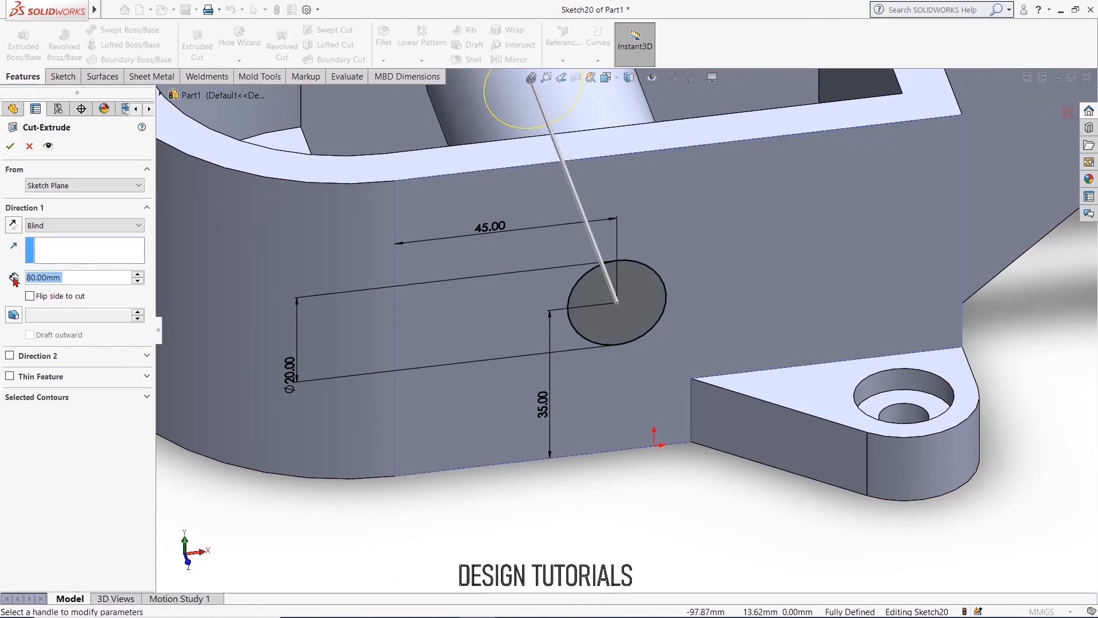
pyautogui.write('15')
pyautogui.press('Return')
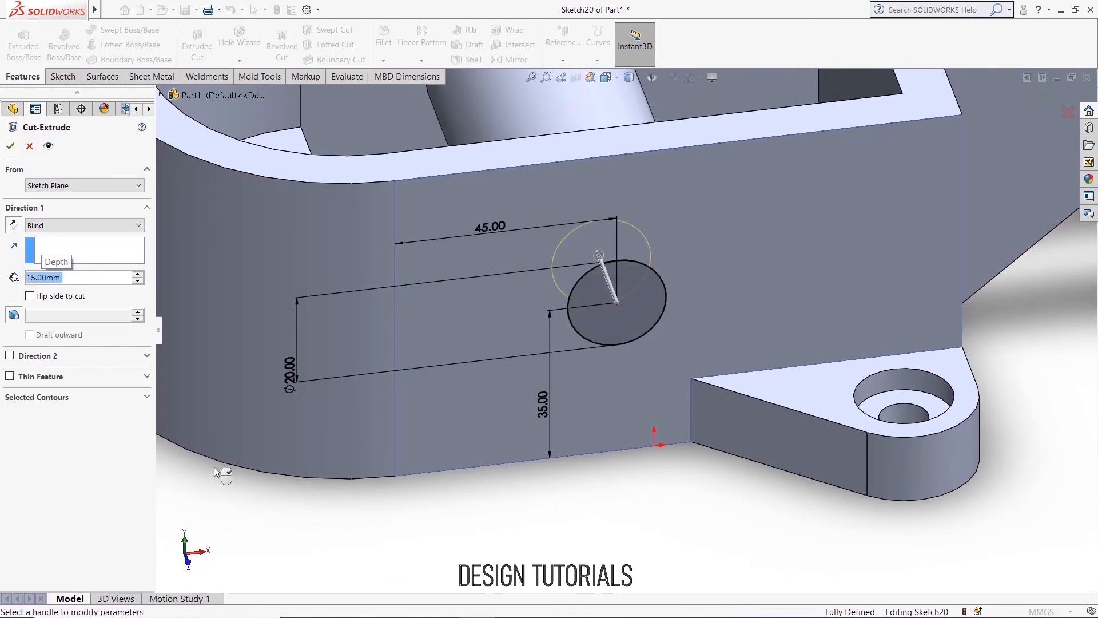
pyautogui.click(11, 146)
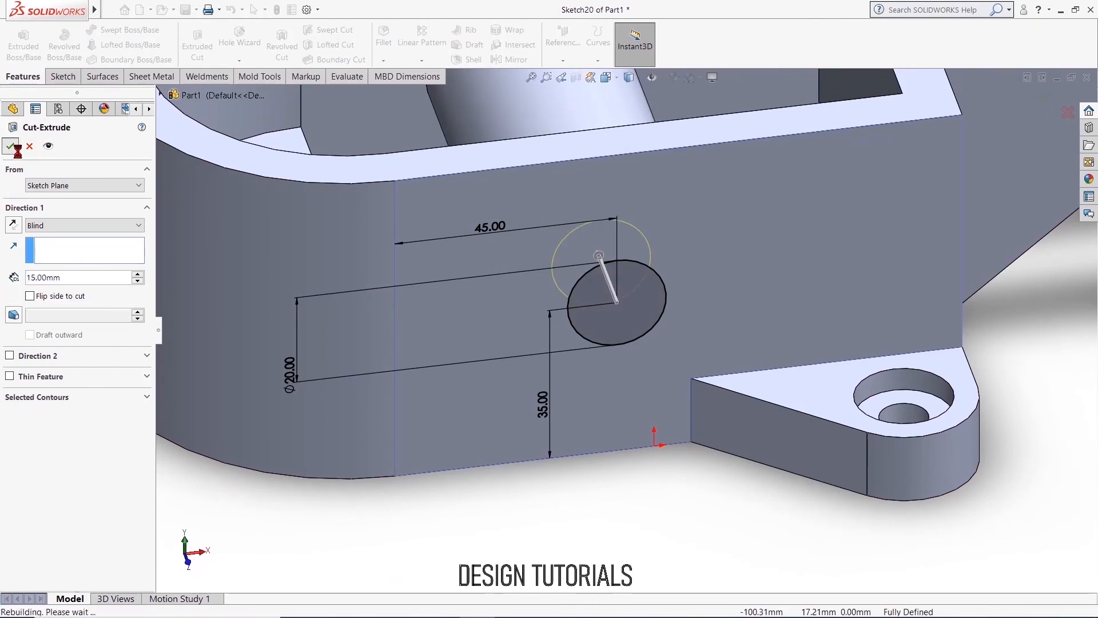
# - Start a sketch on the floor of the 20 mm blind hole and draw a concentric circle about 10 mm in diameter
pyautogui.moveTo(612, 493); pyautogui.dragTo(613, 452, button='middle')
pyautogui.click(610, 269)
pyautogui.click(655, 227)
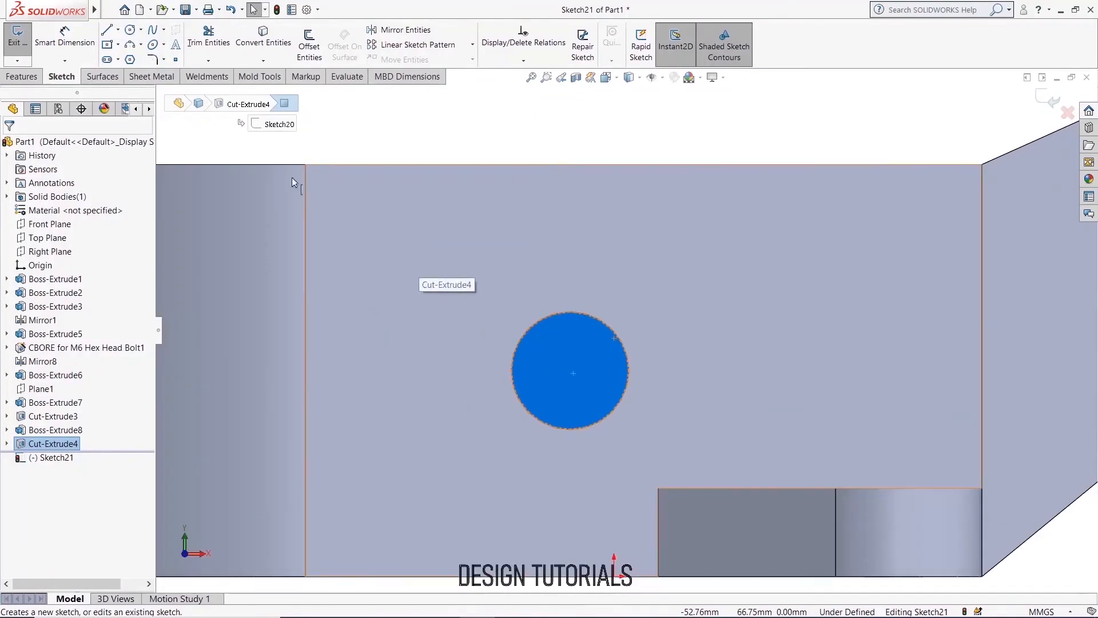
pyautogui.click(130, 29)
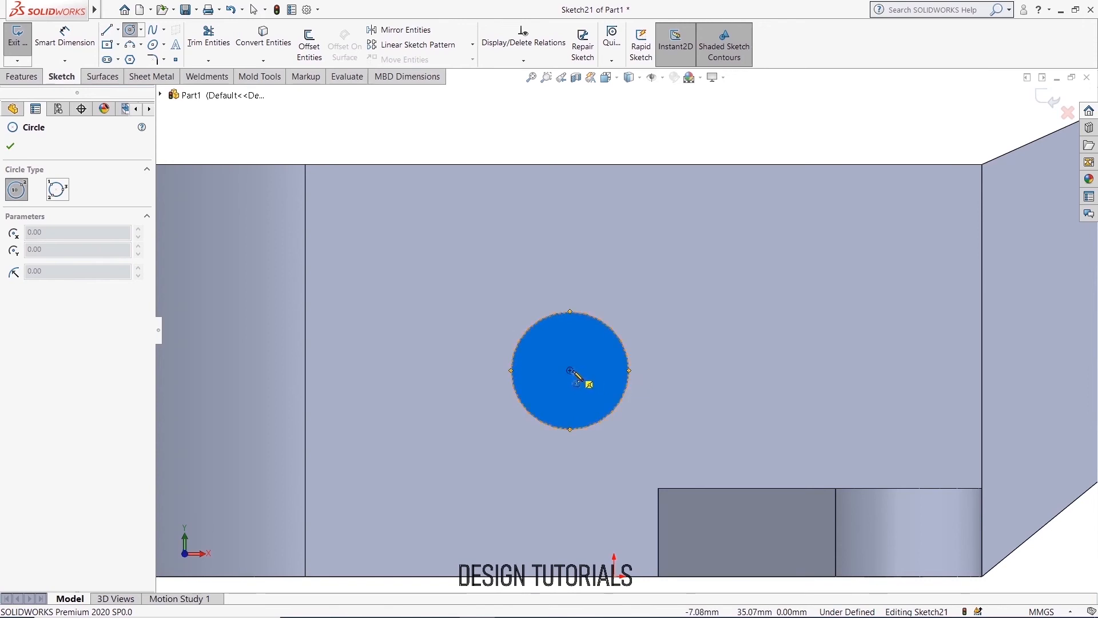
pyautogui.click(570, 371)
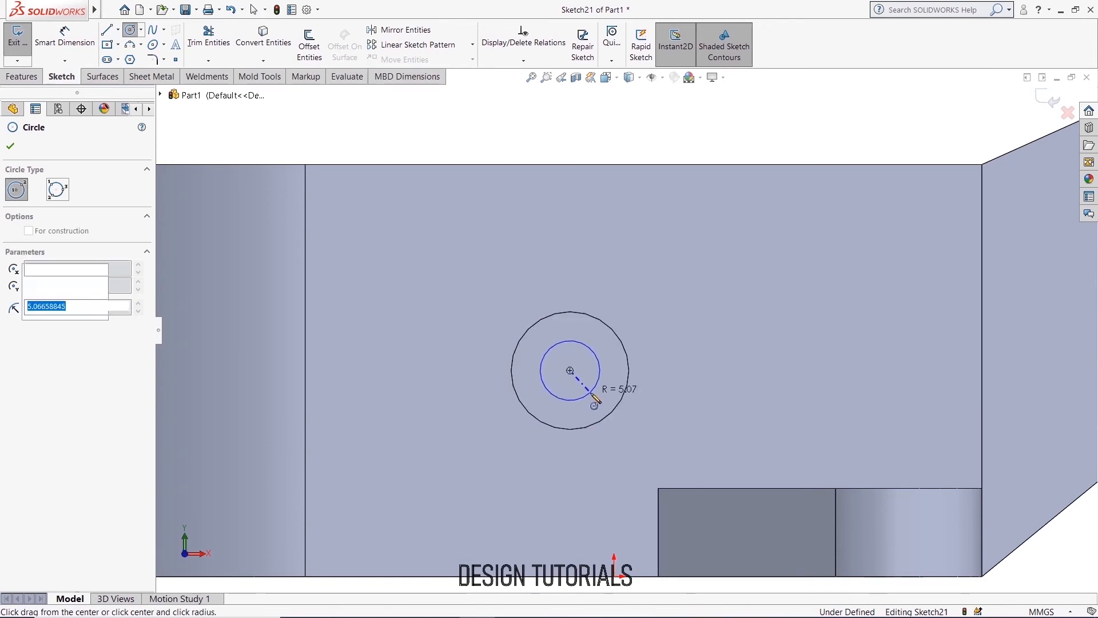
pyautogui.click(599, 371)
# - Set the concentric circle's diameter to 10 mm
pyautogui.click(50, 39)
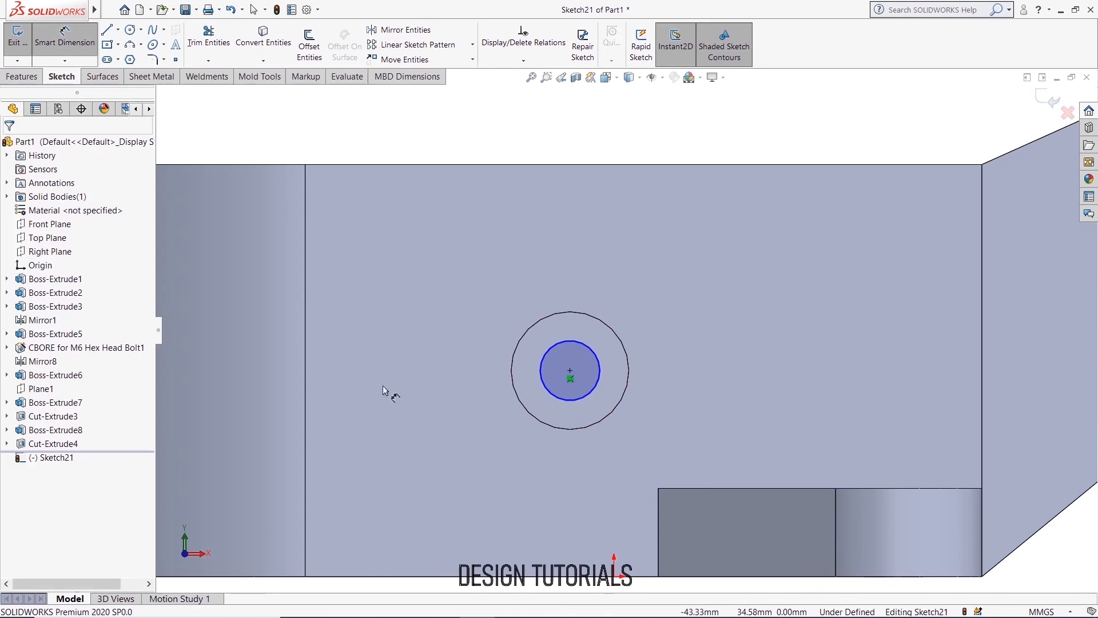
pyautogui.click(552, 397)
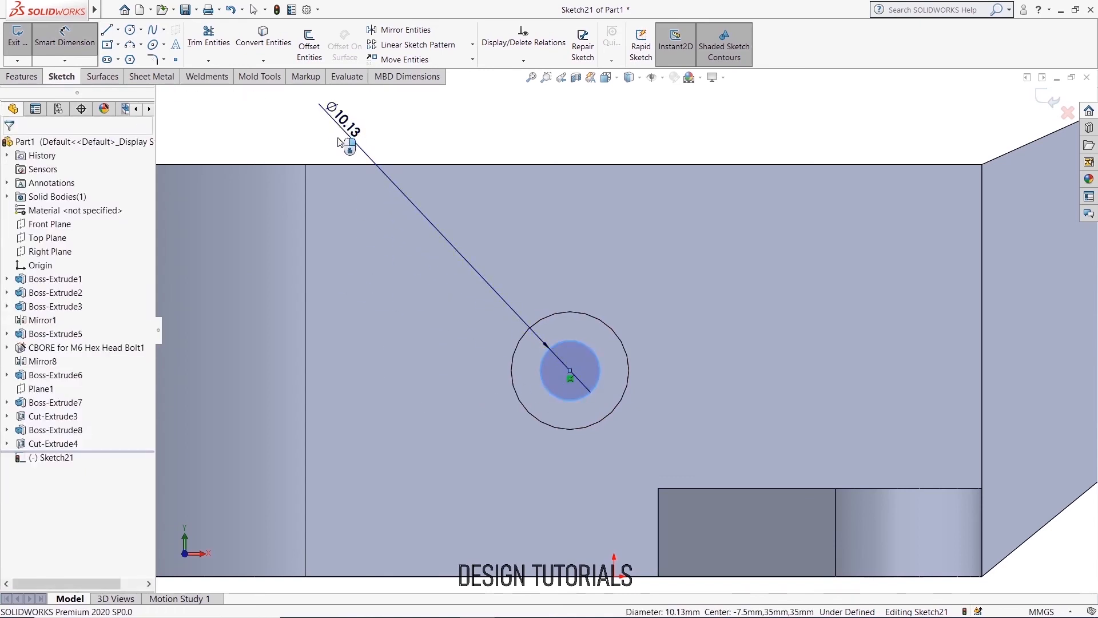
pyautogui.click(342, 143)
pyautogui.write('10')
pyautogui.press('Return')
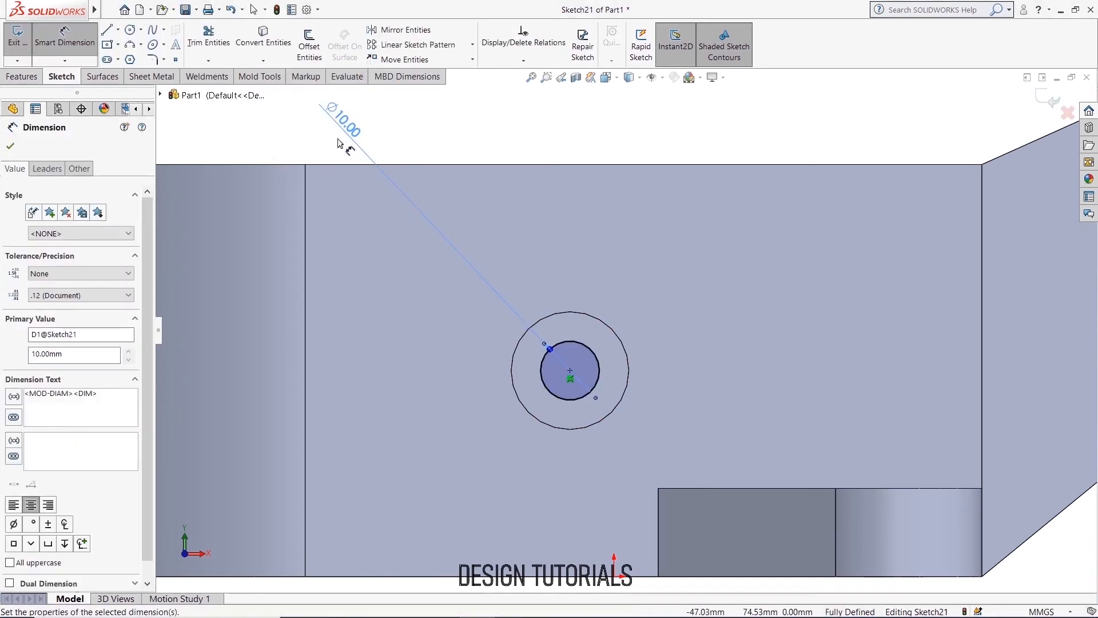
# - Cut the 10 mm circle Through All along the transverse cylinder and the opposite wall
pyautogui.click(20, 76)
pyautogui.click(197, 46)
pyautogui.click(114, 224)
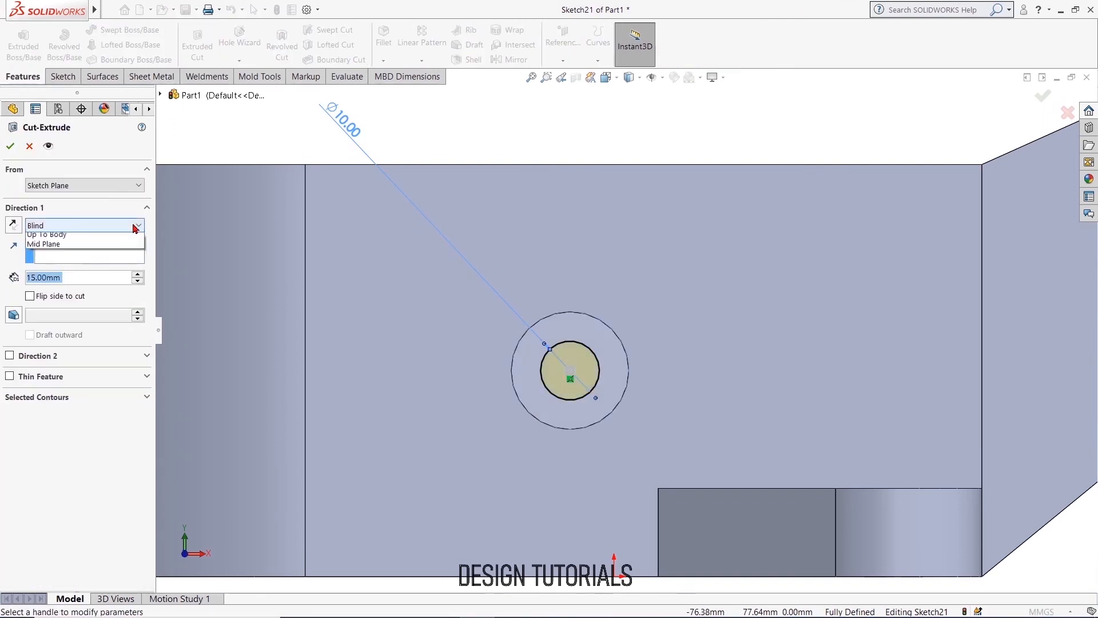
pyautogui.click(115, 247)
pyautogui.press('f')
pyautogui.moveTo(332, 218); pyautogui.dragTo(394, 432, button='middle')
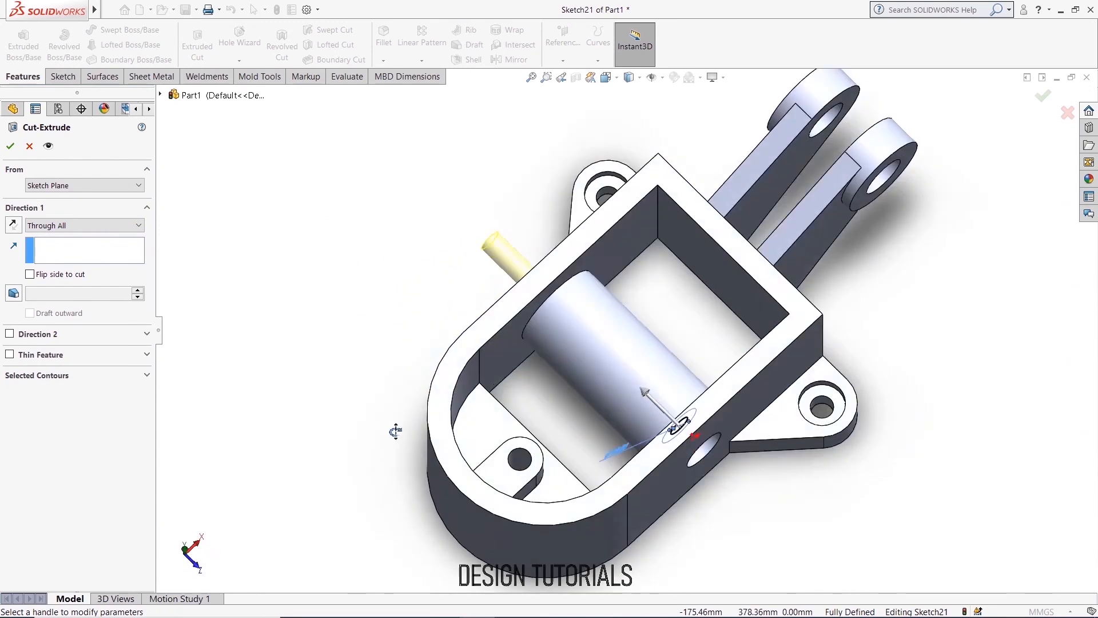
pyautogui.click(10, 147)
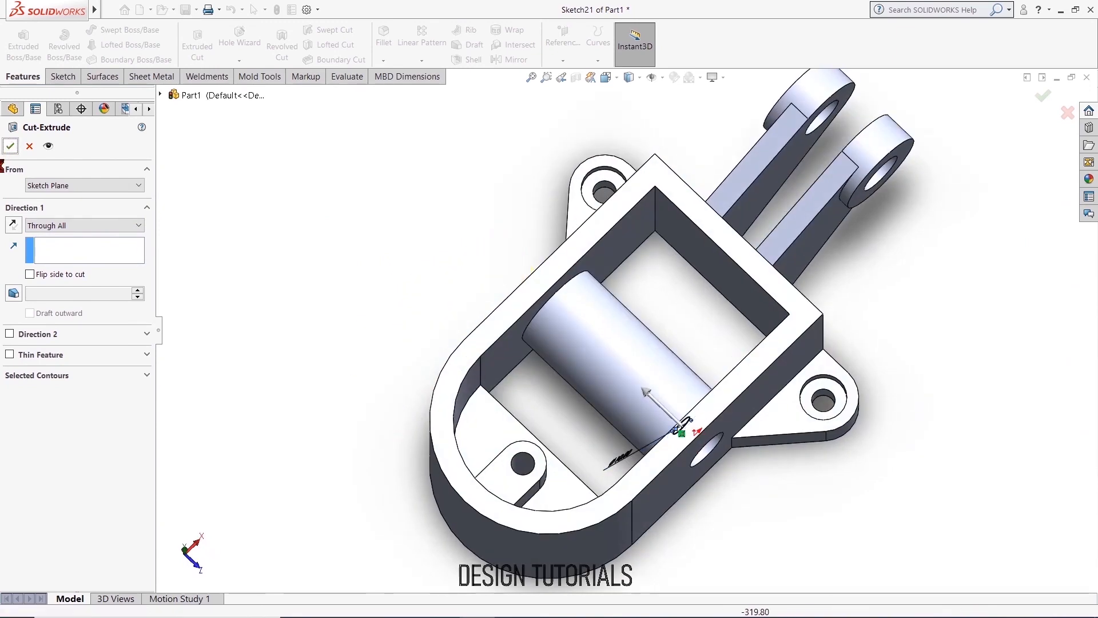
# - Start a sketch on the body's bottom face, viewed straight on
pyautogui.scroll(3, 372, 251)
pyautogui.moveTo(579, 431); pyautogui.dragTo(535, 85, button='middle')
pyautogui.moveTo(530, 387); pyautogui.dragTo(524, 254, button='middle')
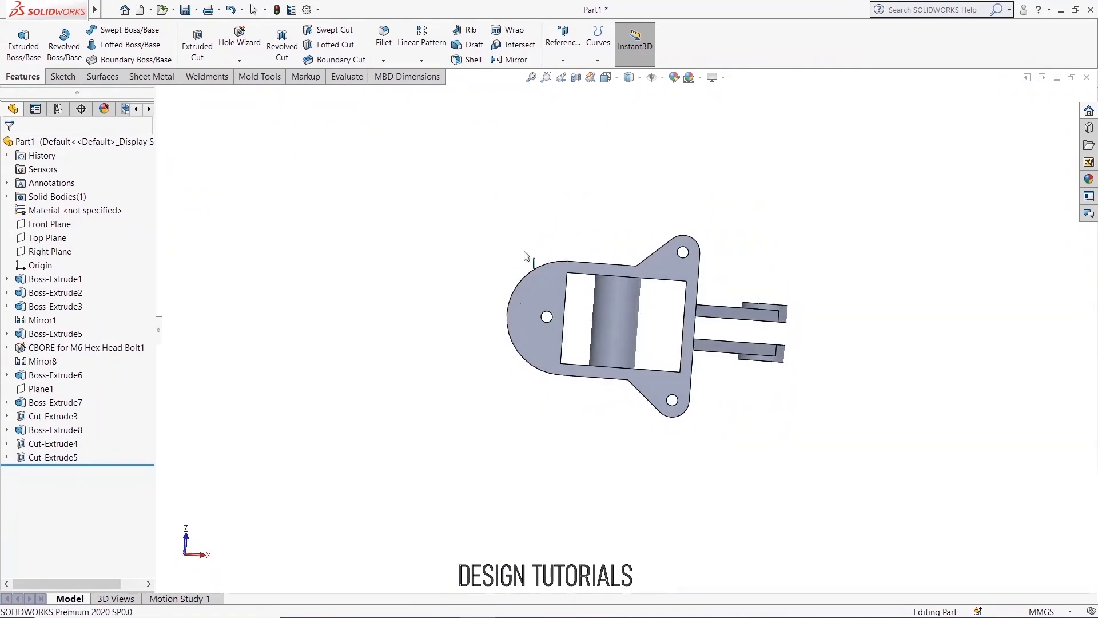
pyautogui.click(663, 393)
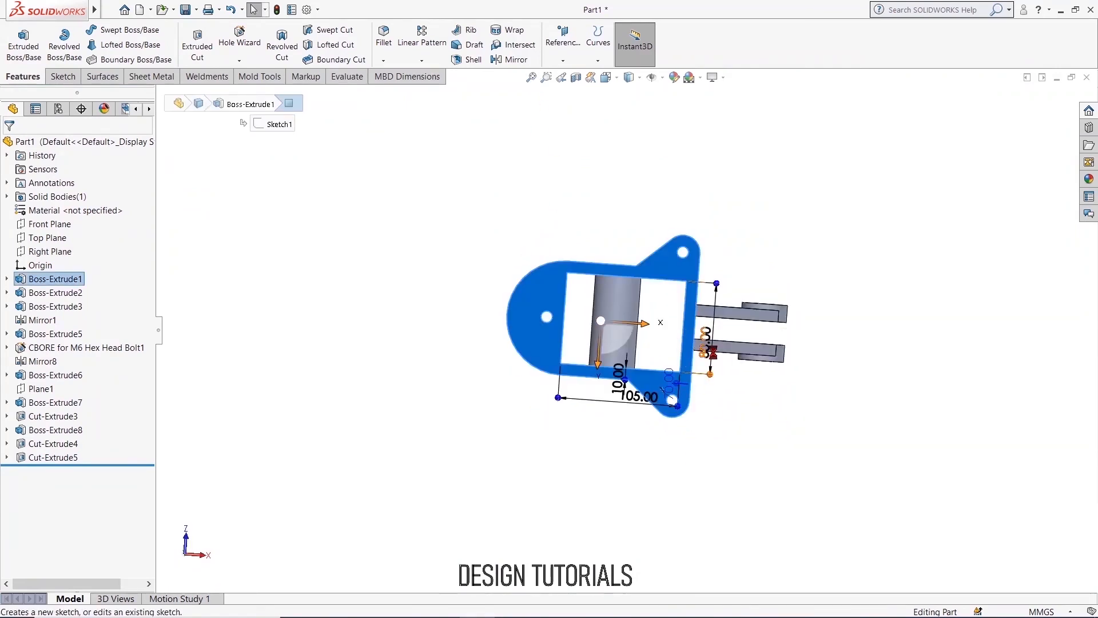
pyautogui.click(709, 342)
pyautogui.click(463, 188)
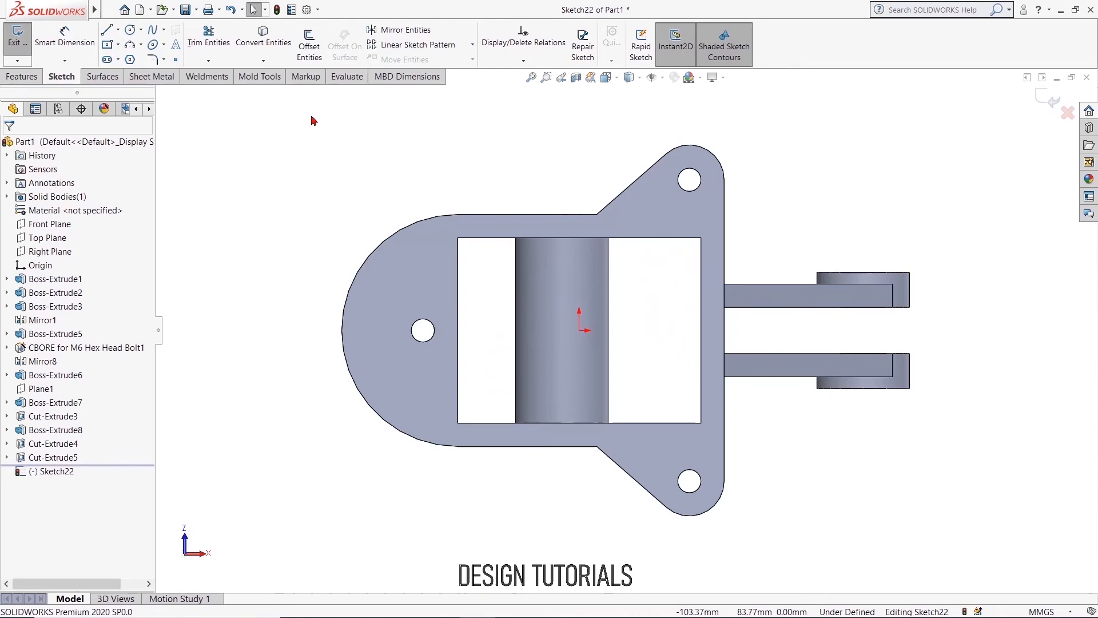
# - Convert the rectangular floor opening's two long edges and the short edge nearest the arms into sketch lines
pyautogui.click(263, 39)
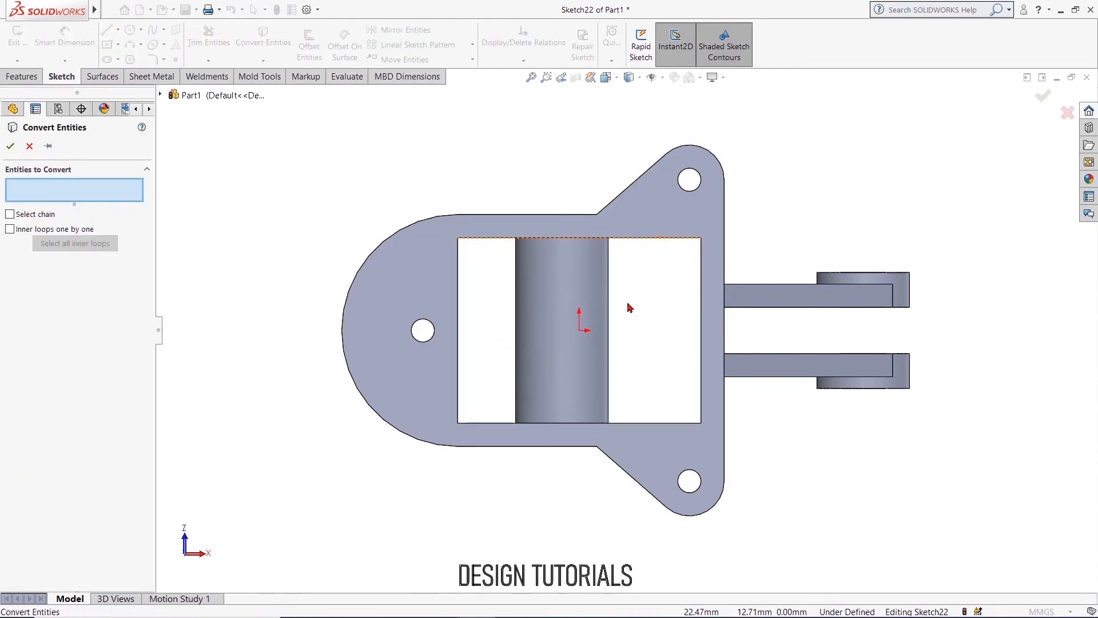
pyautogui.click(610, 314)
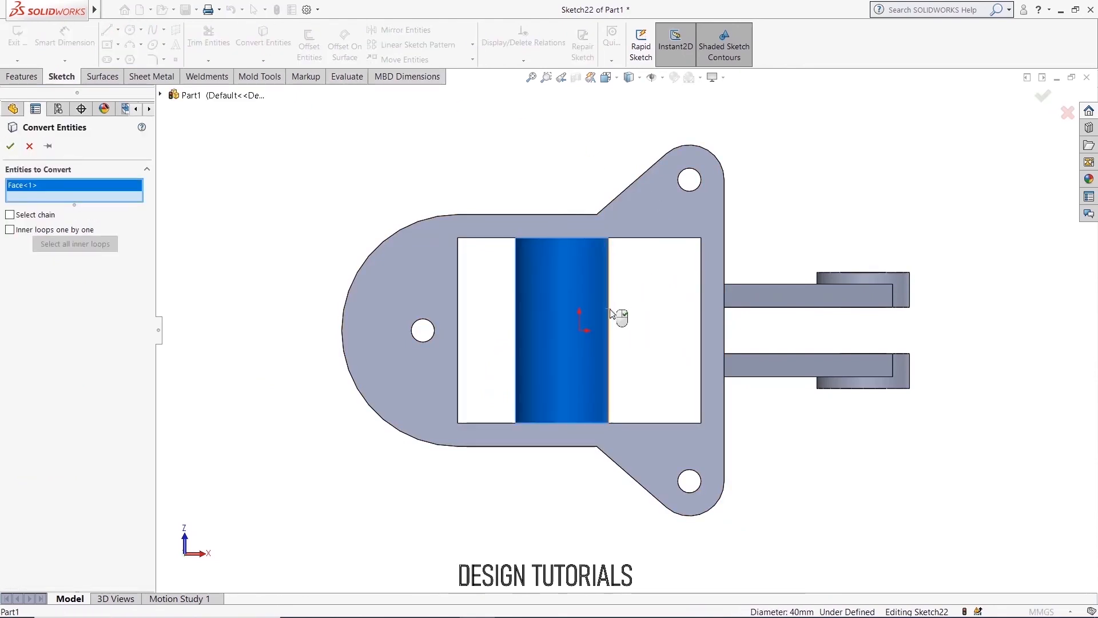
pyautogui.click(701, 289)
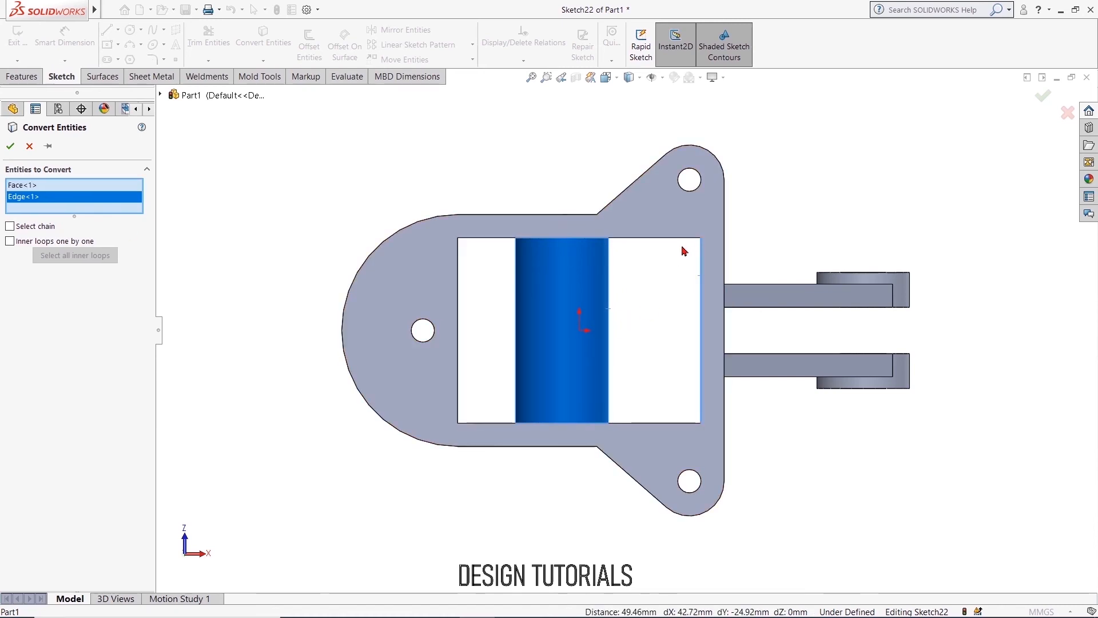
pyautogui.click(679, 239)
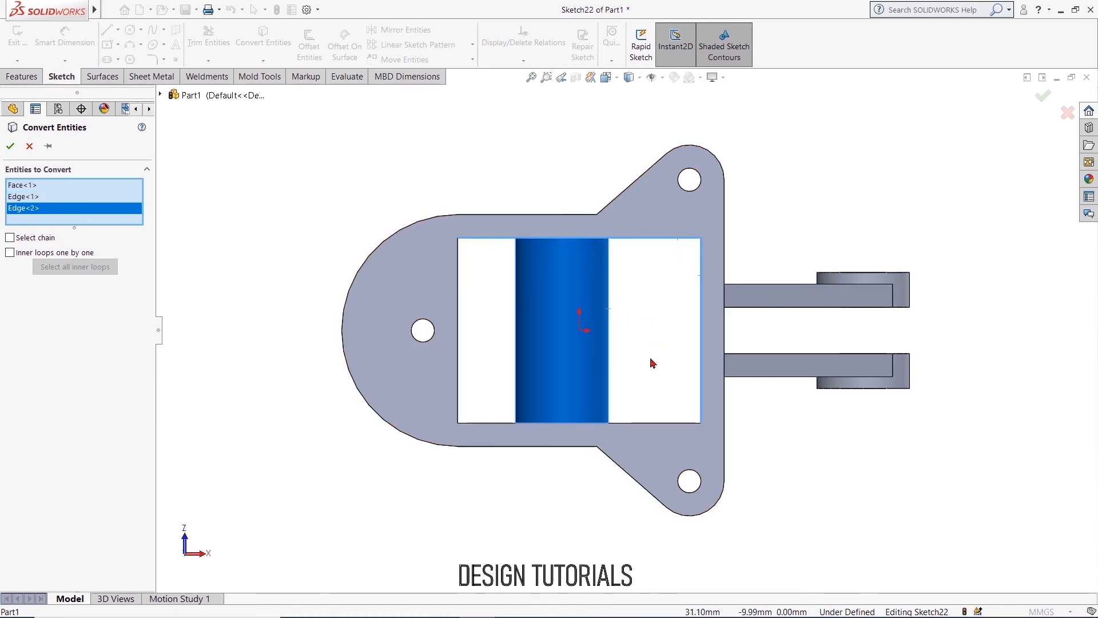
pyautogui.click(649, 434)
pyautogui.rightClick(97, 229)
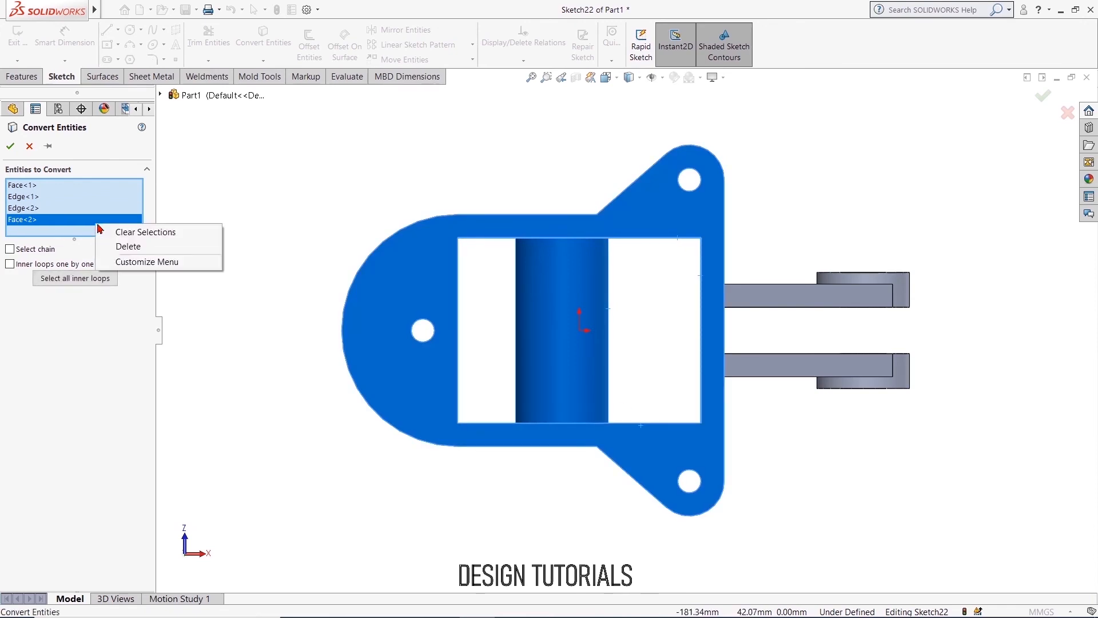
pyautogui.click(129, 246)
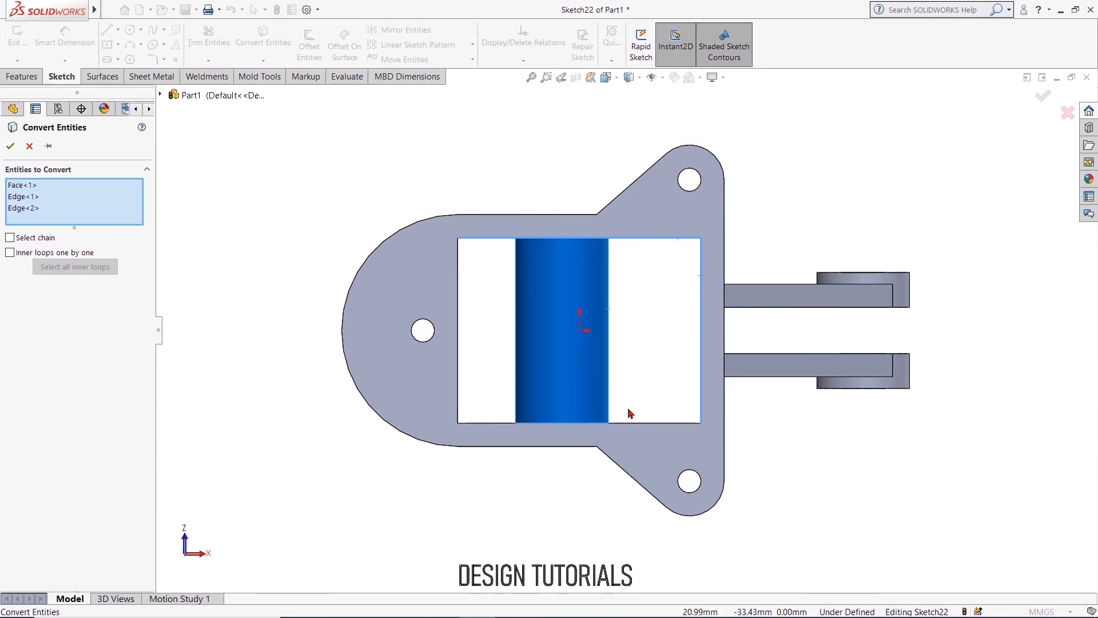
pyautogui.click(630, 423)
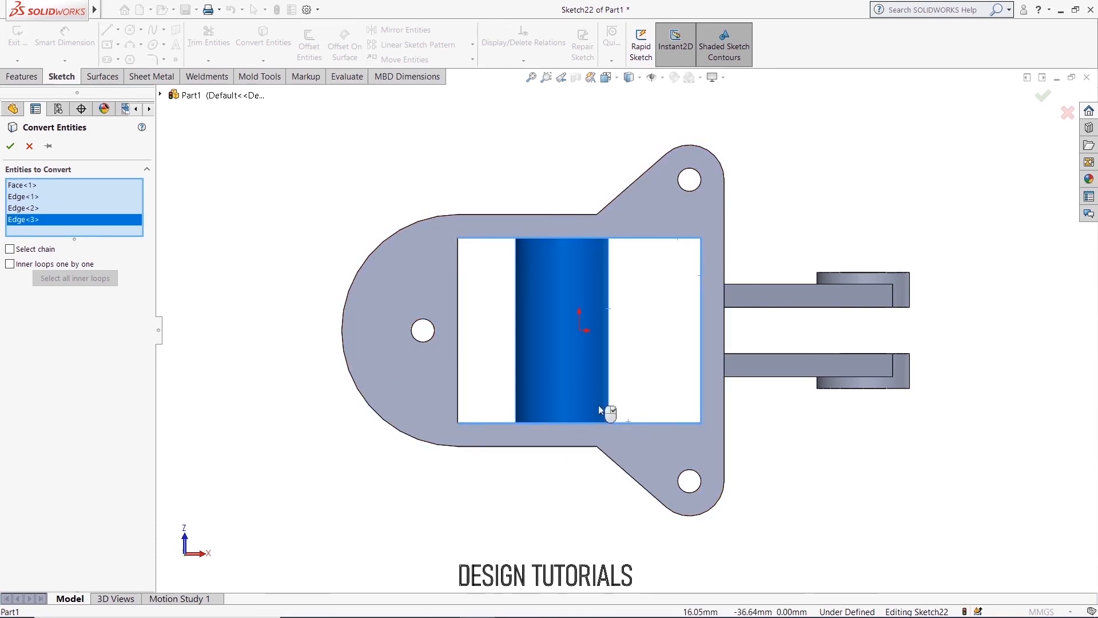
pyautogui.click(10, 149)
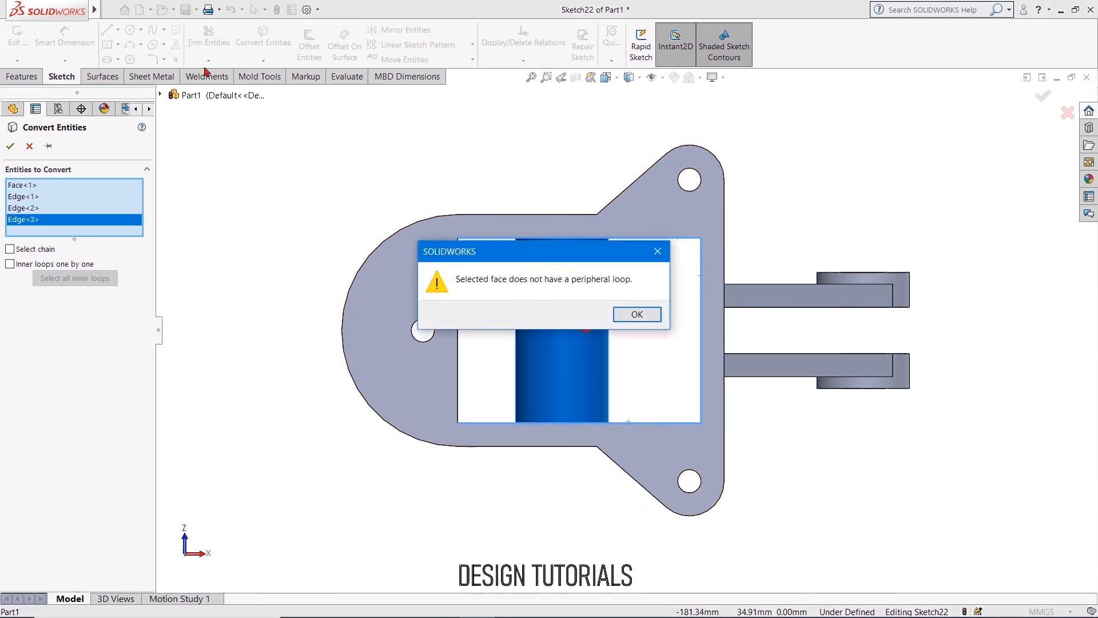
pyautogui.click(637, 315)
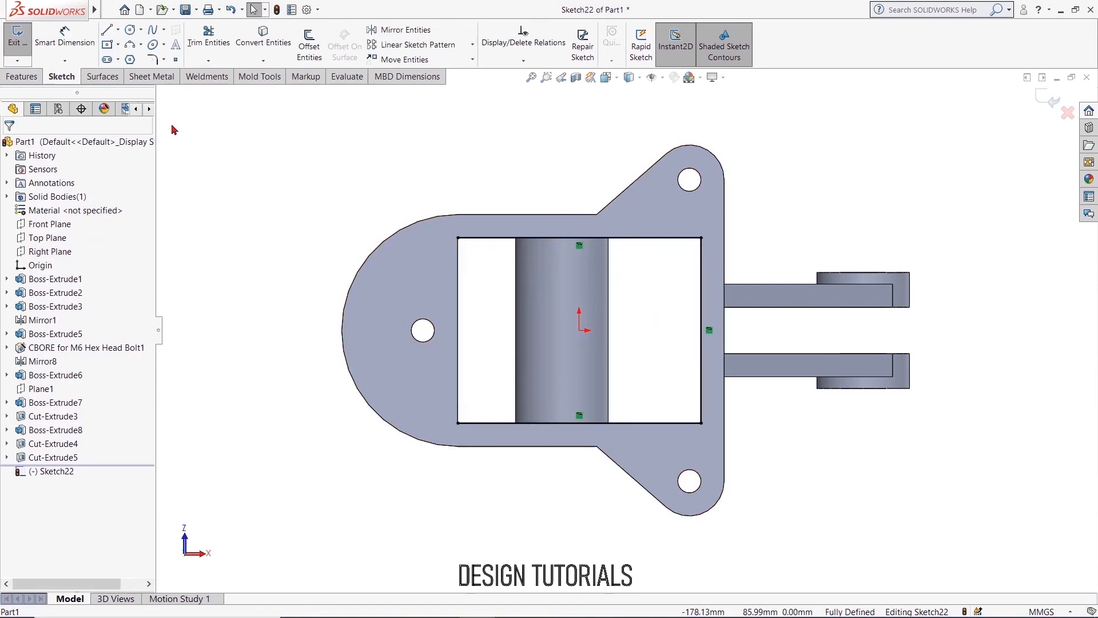
# - Convert the transverse cylinder's silhouette edge nearest the arms and trim the long lines back to it, leaving a closed rectangle
pyautogui.click(261, 38)
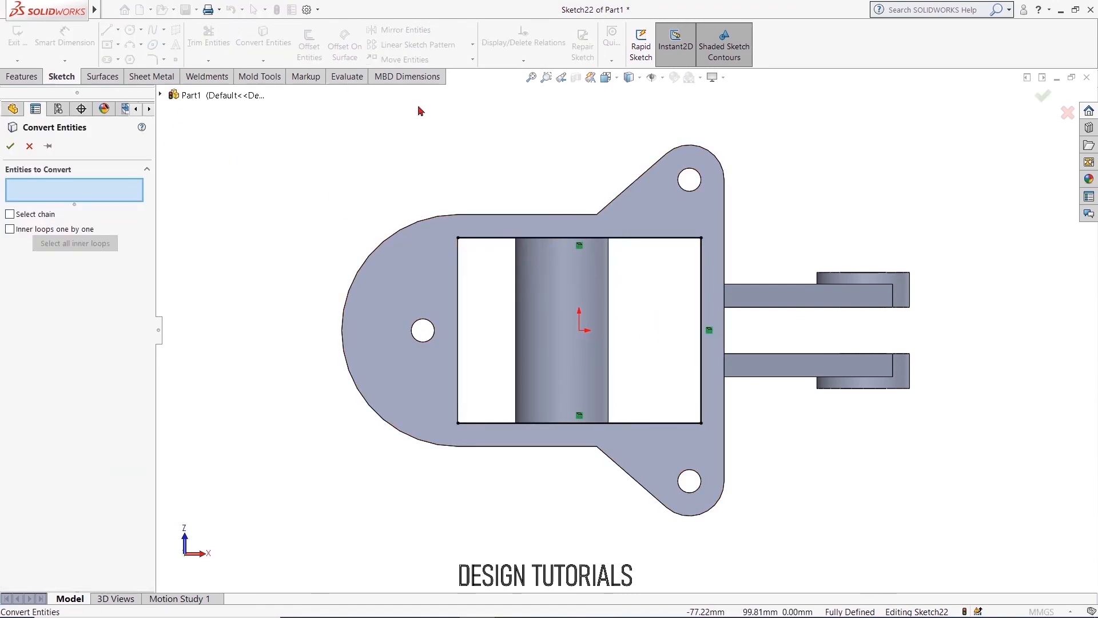
pyautogui.click(609, 306)
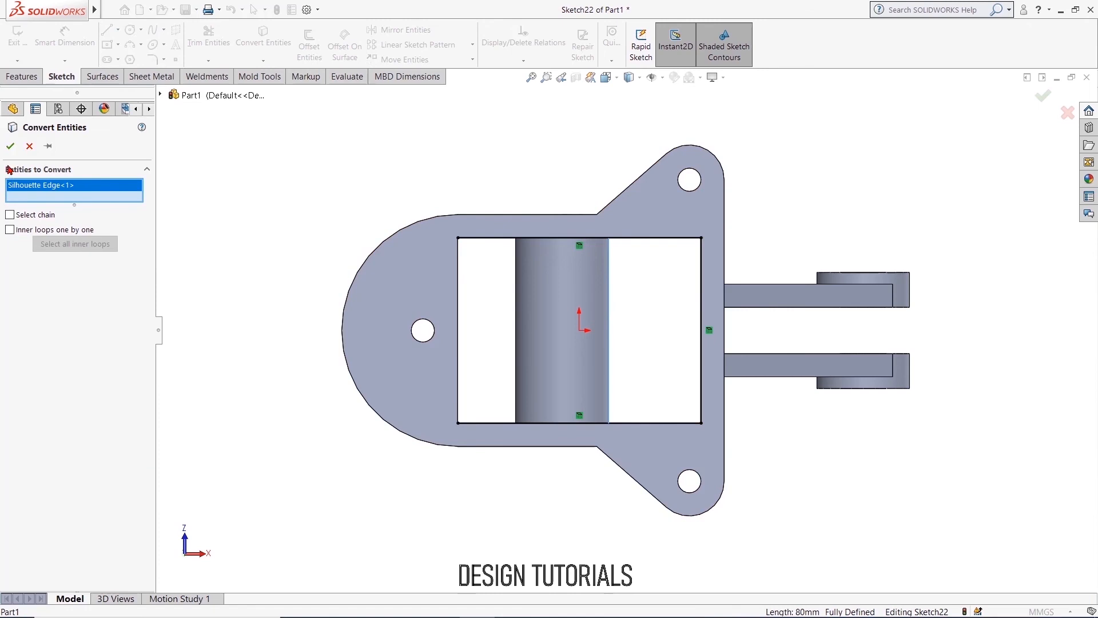
pyautogui.click(9, 148)
pyautogui.click(225, 49)
pyautogui.moveTo(497, 195); pyautogui.dragTo(570, 458)
pyautogui.click(10, 148)
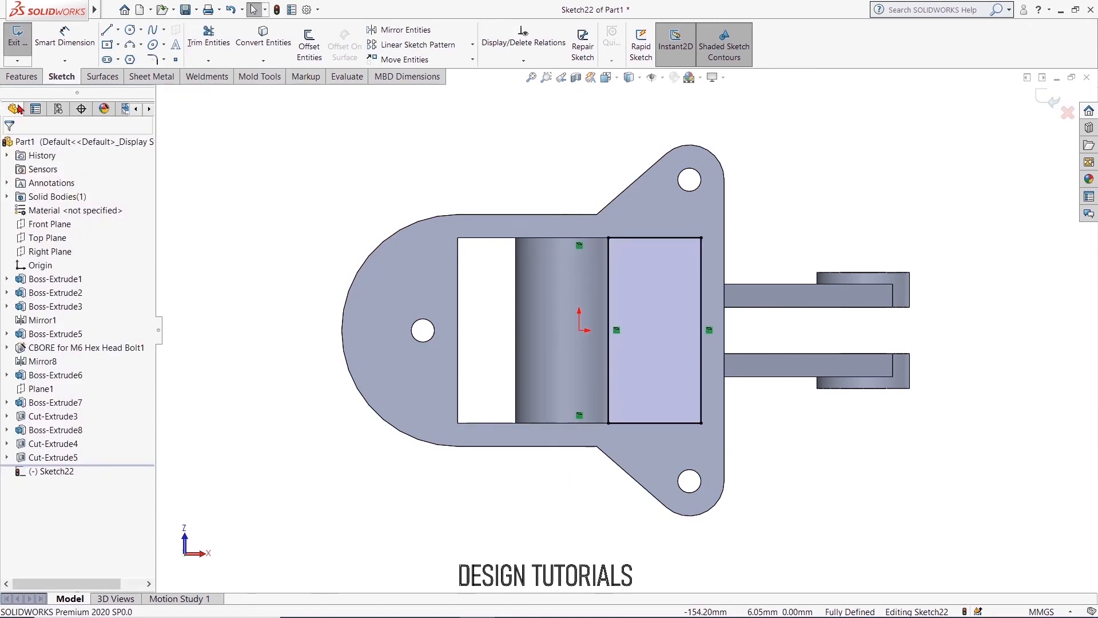
# - Extrude the rectangle 15 mm upward into the body as a floor between the cylinder and the arm-side wall
pyautogui.click(22, 78)
pyautogui.click(23, 43)
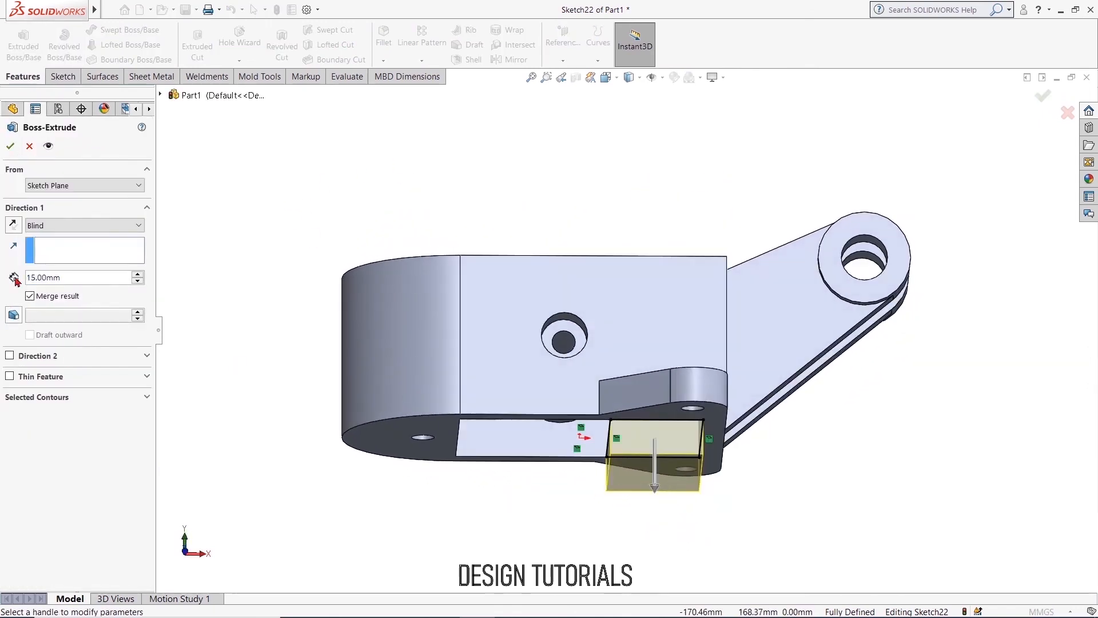
pyautogui.click(14, 225)
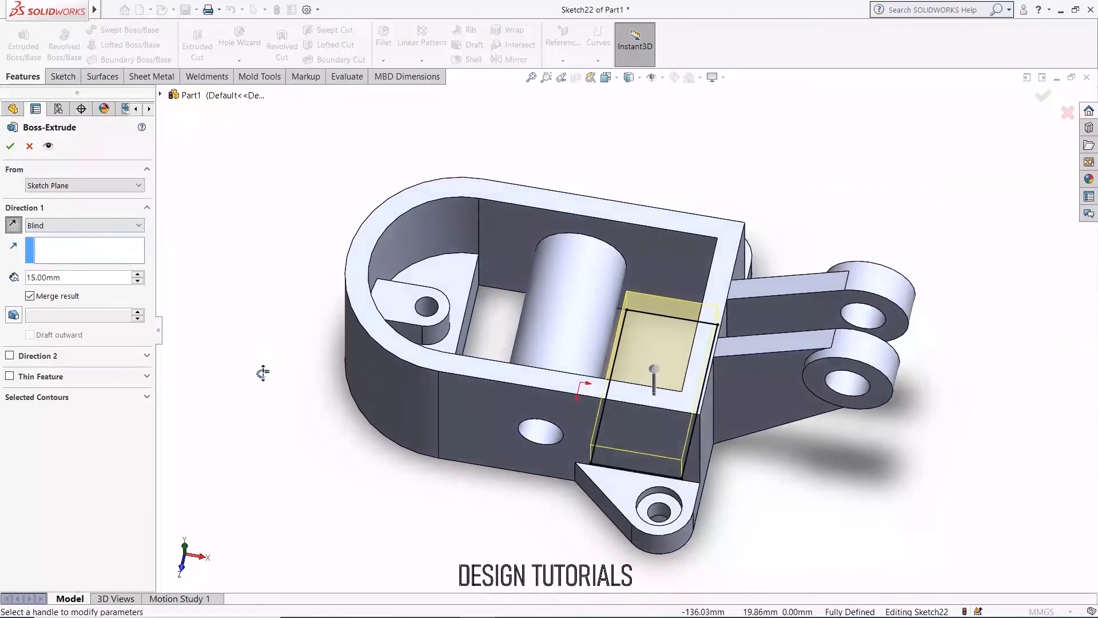
pyautogui.click(10, 146)
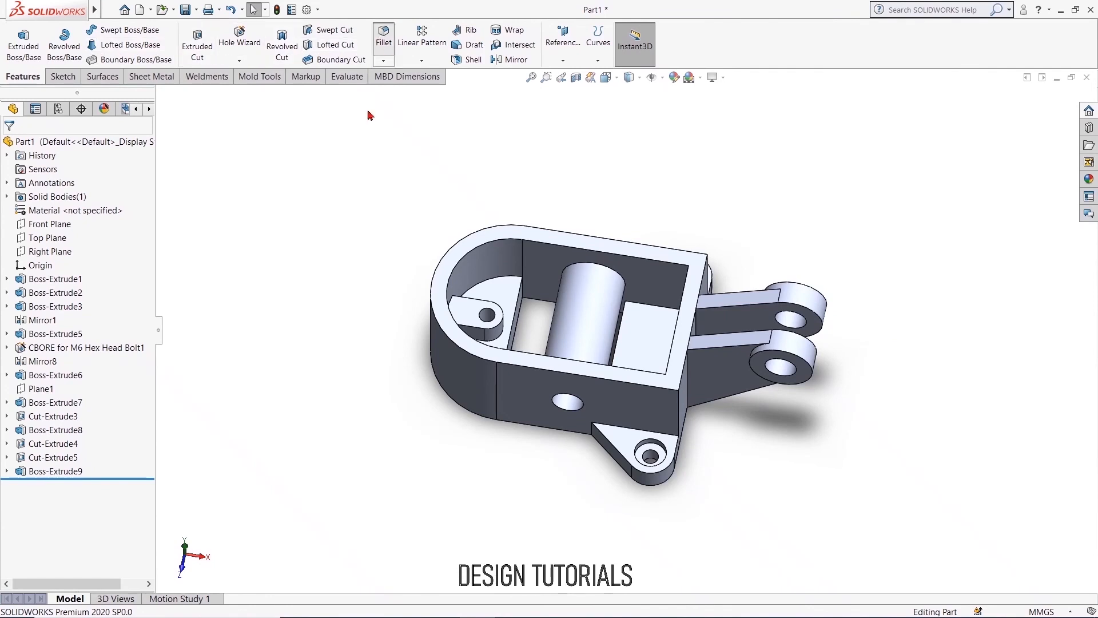
# - Fillet the body's two outer vertical corners at the arm end with a 15 mm radius
pyautogui.write('15')
pyautogui.press('Return')
pyautogui.scroll(-8, 675, 236)
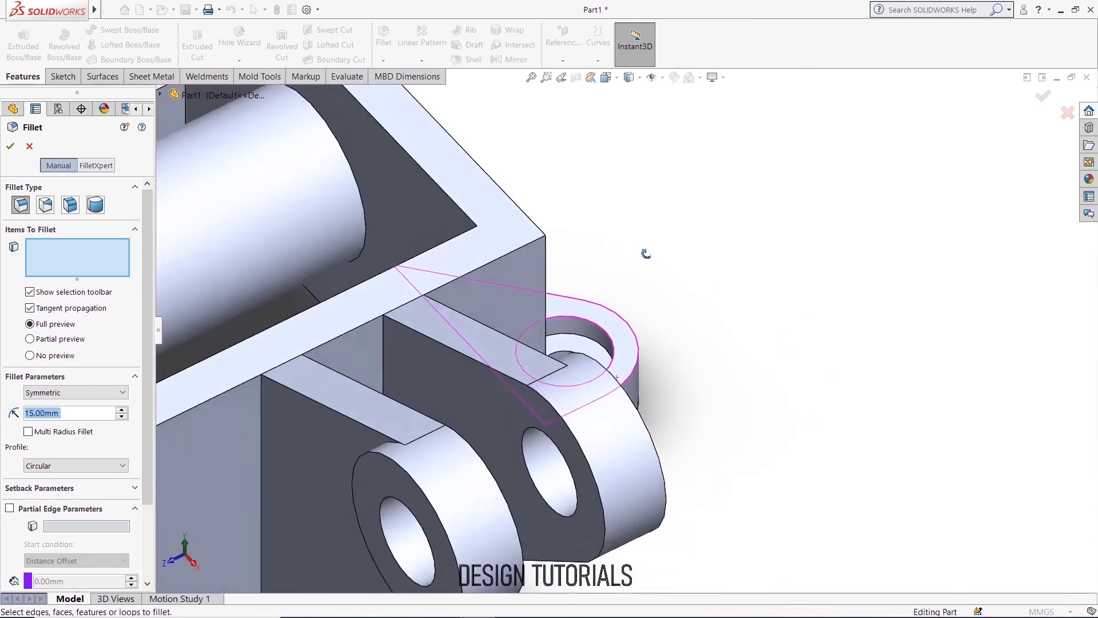
pyautogui.moveTo(645, 253); pyautogui.dragTo(570, 214, button='middle')
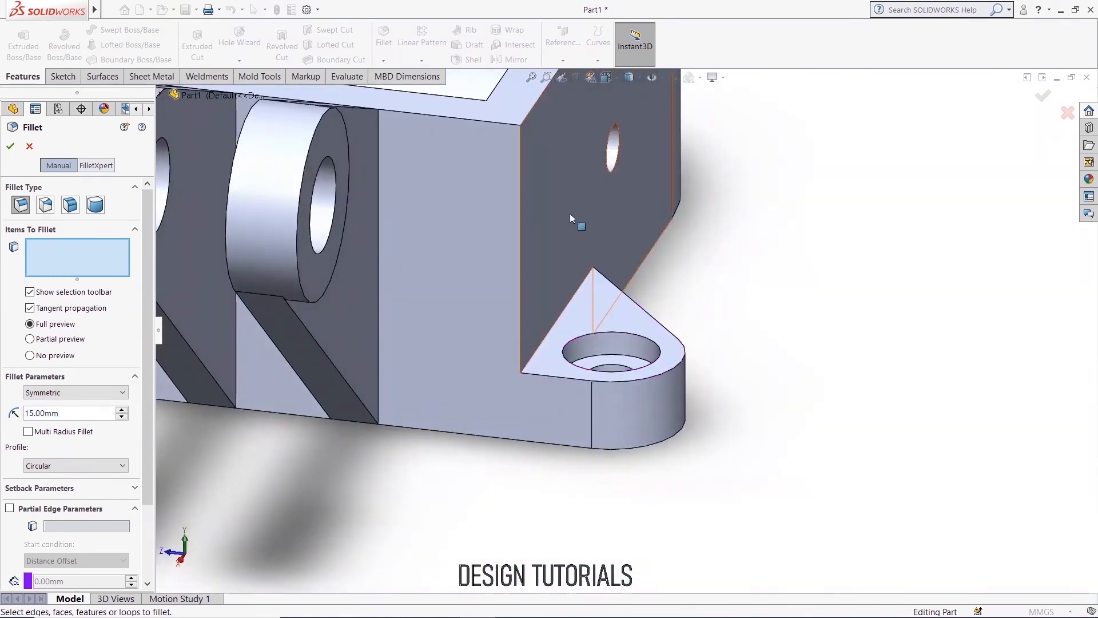
pyautogui.click(520, 234)
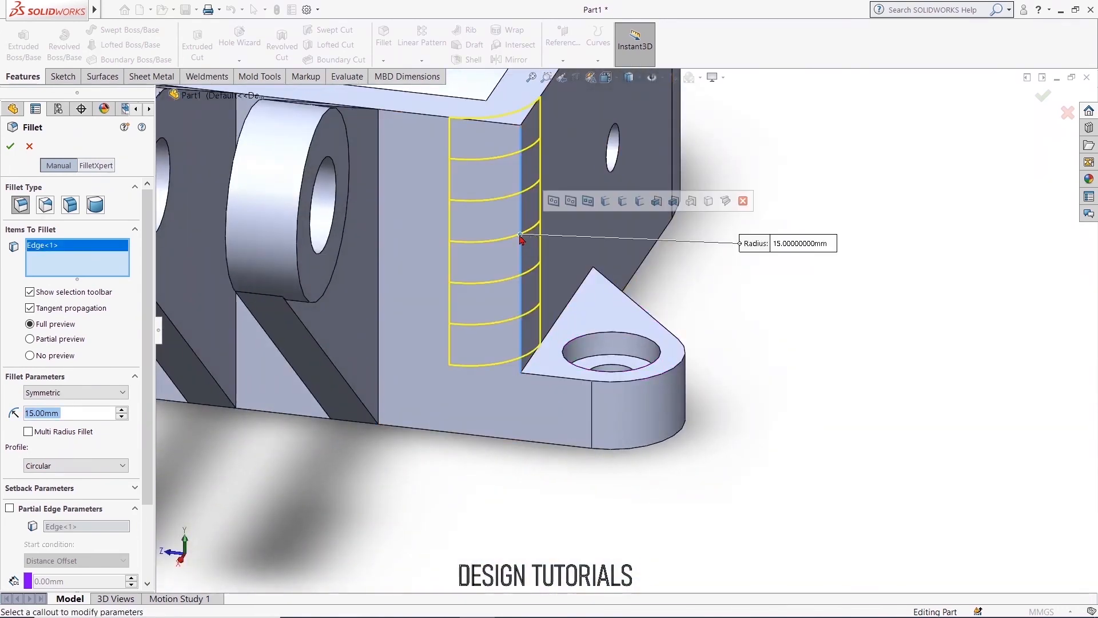
pyautogui.press('f')
pyautogui.moveTo(507, 243); pyautogui.dragTo(543, 316, button='middle')
pyautogui.scroll(-6, 544, 316)
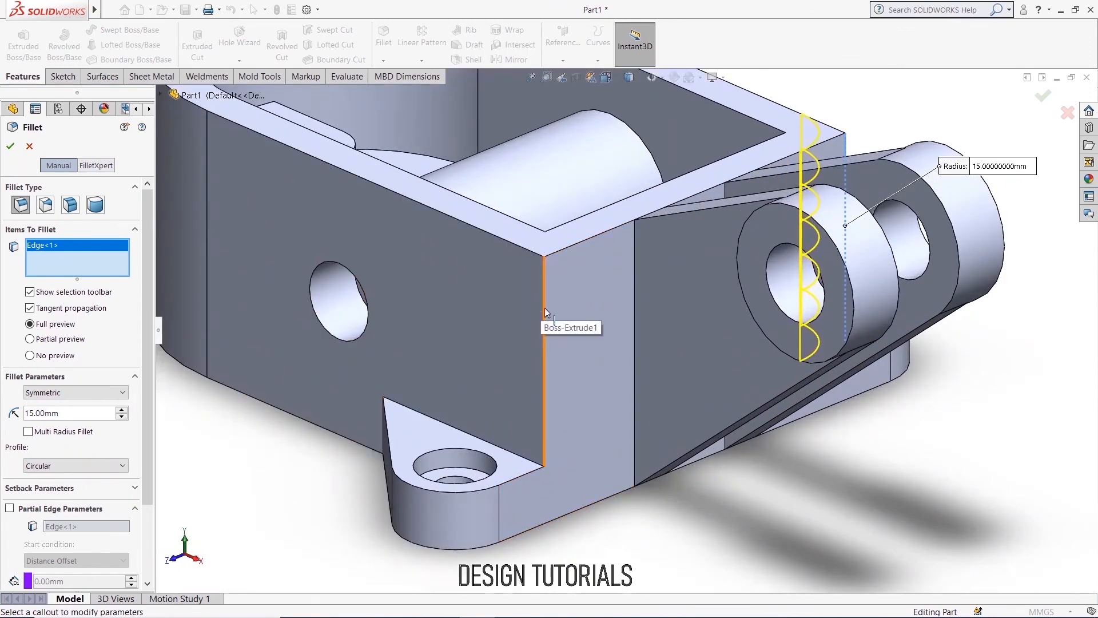
pyautogui.click(544, 315)
pyautogui.moveTo(545, 211); pyautogui.dragTo(509, 422, button='middle')
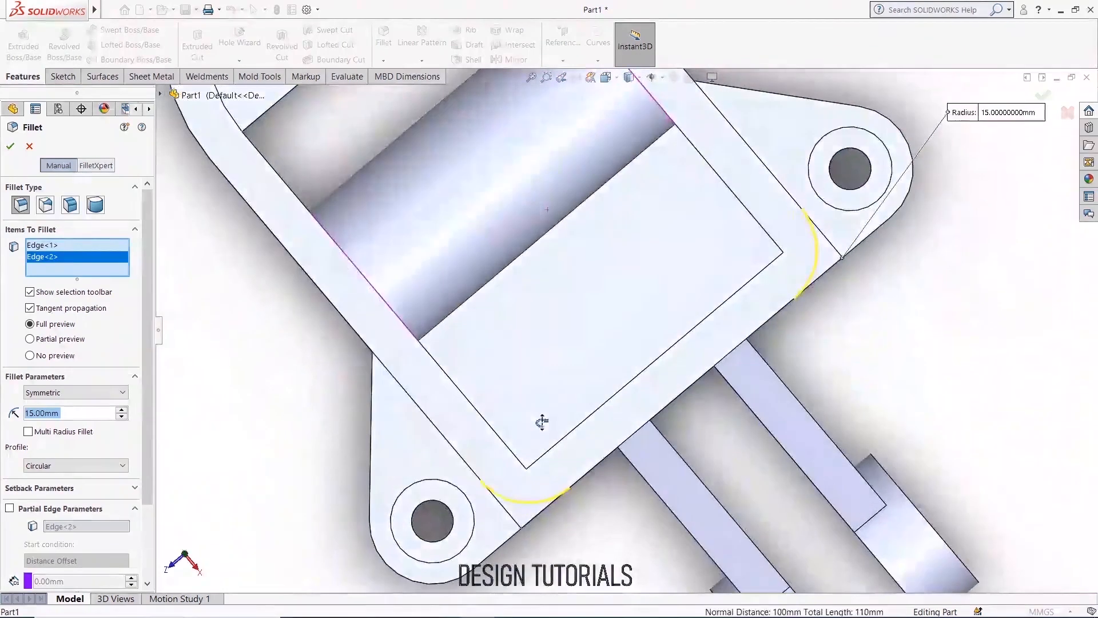
pyautogui.click(11, 147)
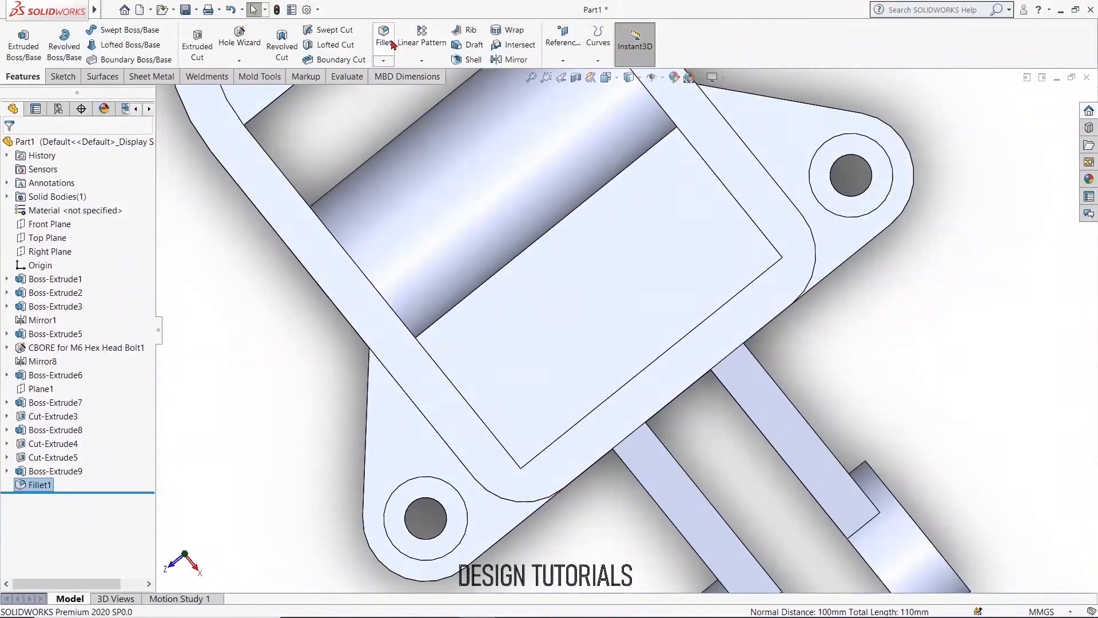
# - Fillet the cavity's two inner vertical corners at the arm end with a 5 mm radius
pyautogui.press('Return')
pyautogui.write('5')
pyautogui.press('Return')
pyautogui.scroll(-5, 513, 464)
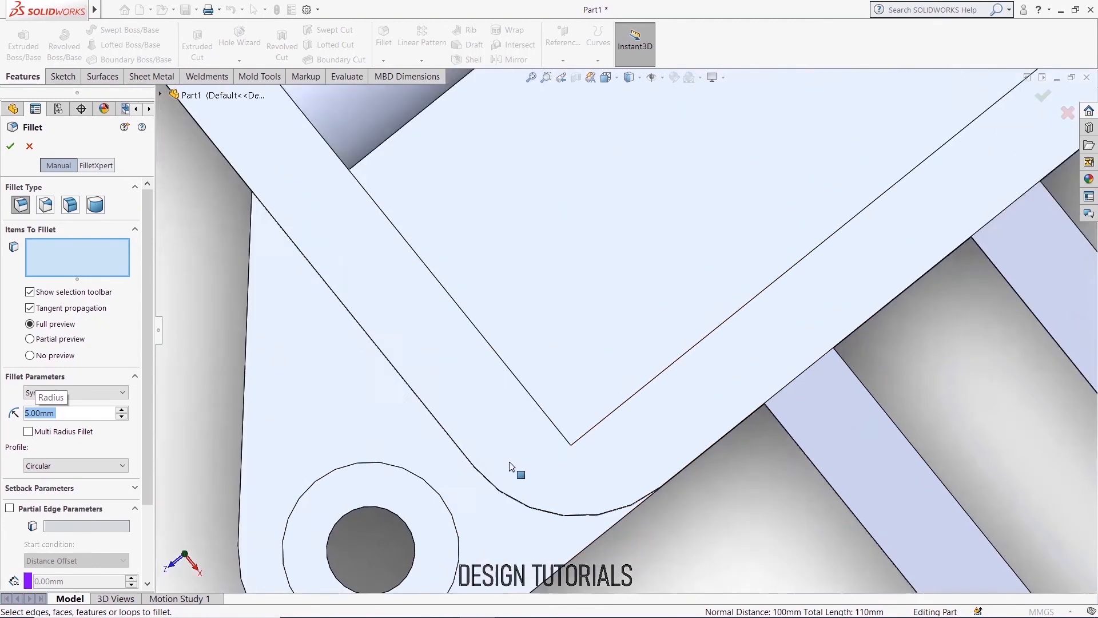
pyautogui.scroll(8, 636, 416)
pyautogui.moveTo(672, 284); pyautogui.dragTo(818, 167, button='middle')
pyautogui.scroll(-6, 579, 201)
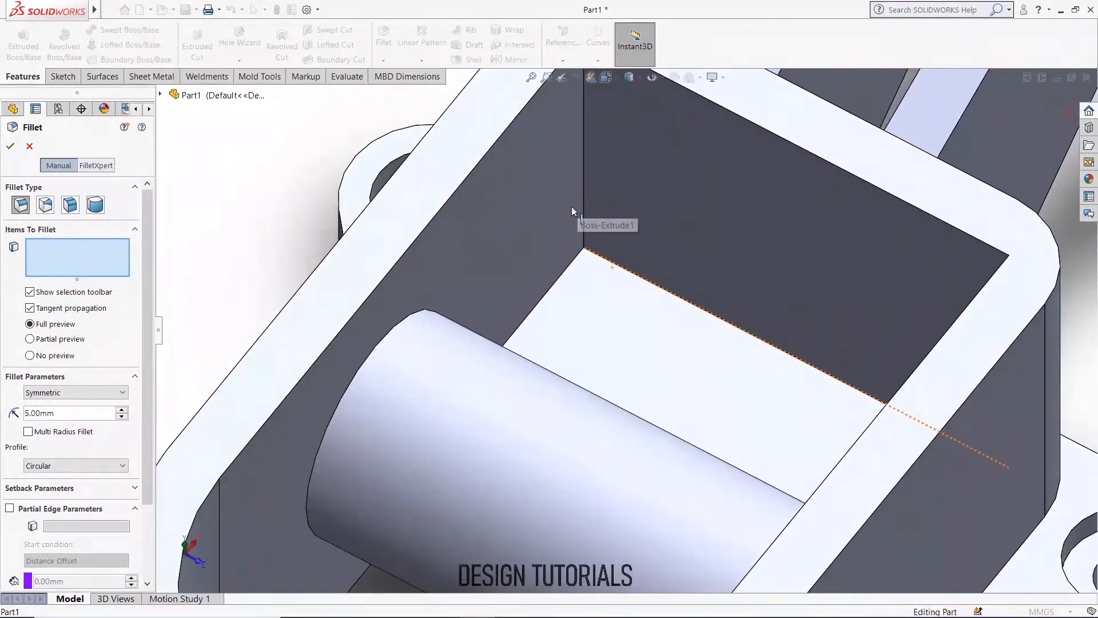
pyautogui.scroll(-2, 612, 176)
pyautogui.scroll(5, 631, 78)
pyautogui.moveTo(631, 114); pyautogui.dragTo(603, 164, button='middle')
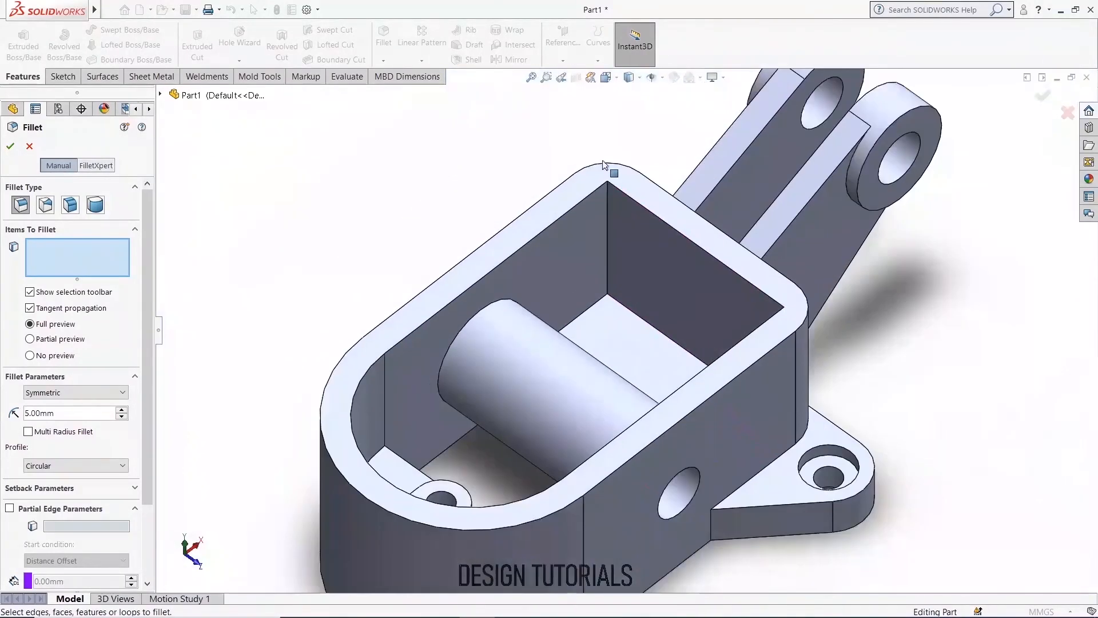
pyautogui.click(608, 219)
pyautogui.moveTo(628, 361); pyautogui.dragTo(687, 213, button='middle')
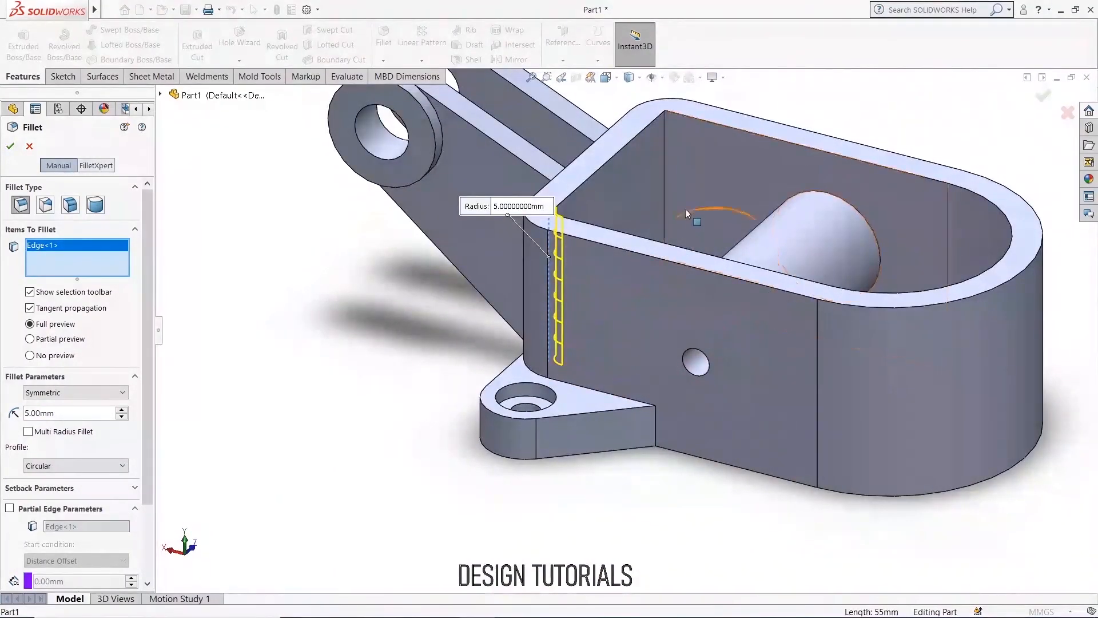
pyautogui.click(664, 181)
pyautogui.click(10, 146)
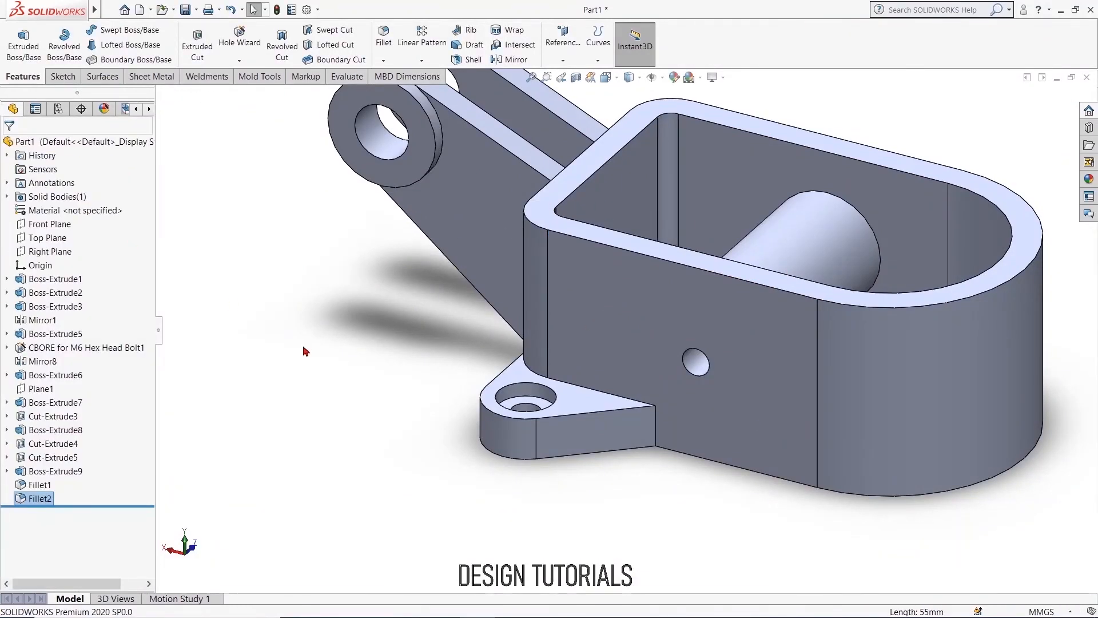
# - Section the model at the Front Plane with zero offset and inspect the interior
pyautogui.scroll(3, 458, 407)
pyautogui.moveTo(463, 412)
pyautogui.mouseDown(button='middle')
pyautogui.moveTo(628, 480)
pyautogui.moveTo(544, 515)
pyautogui.moveTo(459, 488)
pyautogui.moveTo(483, 398)
pyautogui.moveTo(488, 520)
pyautogui.moveTo(444, 549)
pyautogui.moveTo(468, 405)
pyautogui.mouseUp(button='middle')
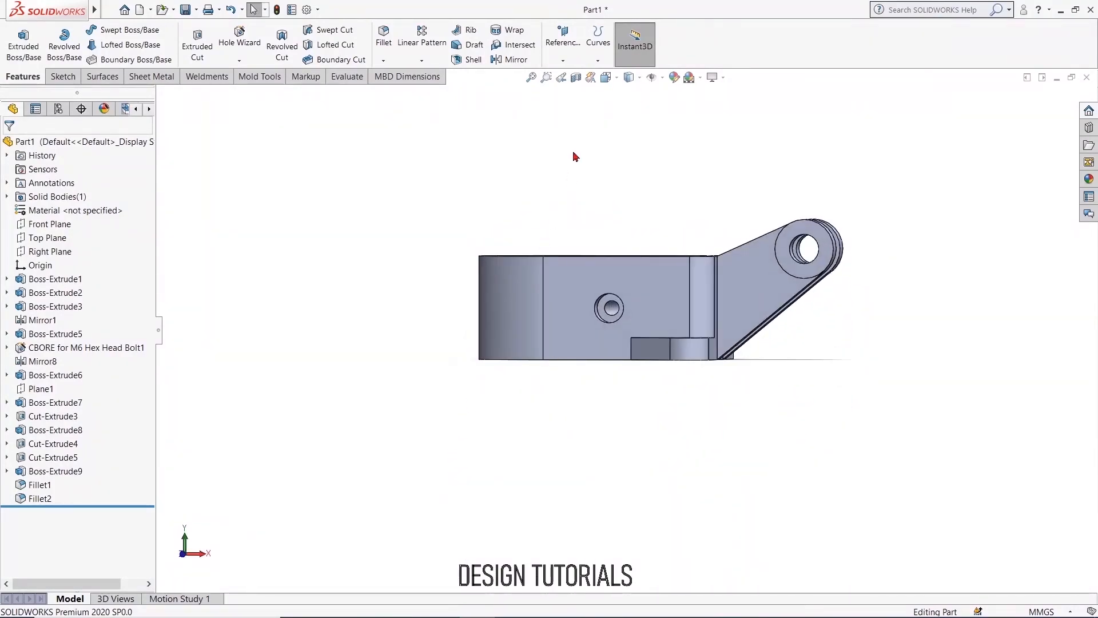
pyautogui.click(576, 77)
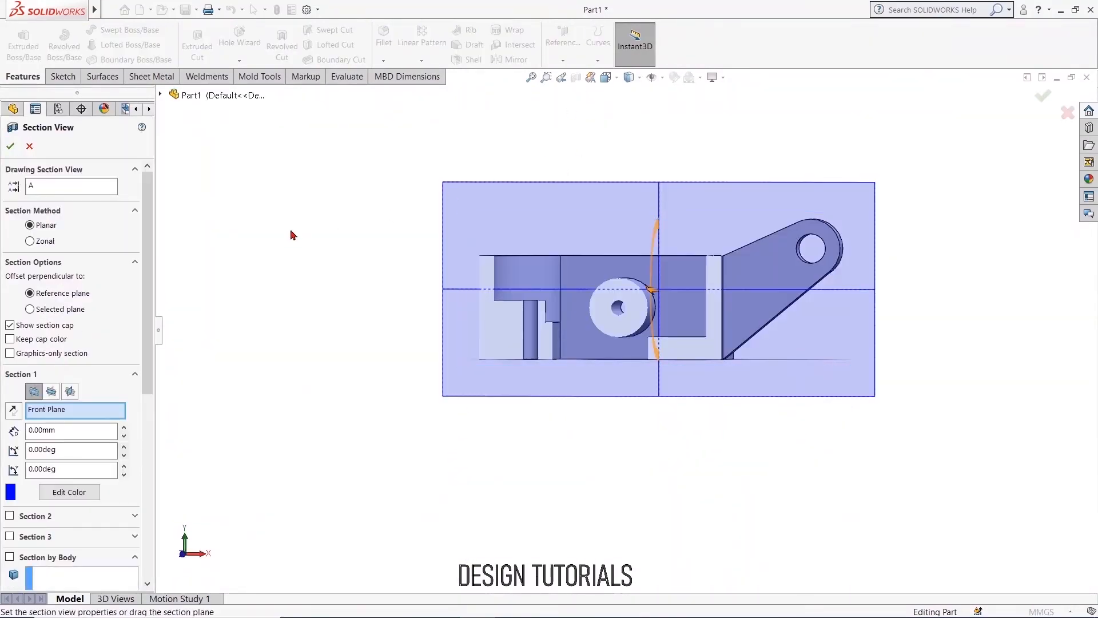
pyautogui.click(10, 146)
pyautogui.moveTo(532, 471); pyautogui.dragTo(680, 542, button='middle')
pyautogui.hotkey('ctrl', '1')
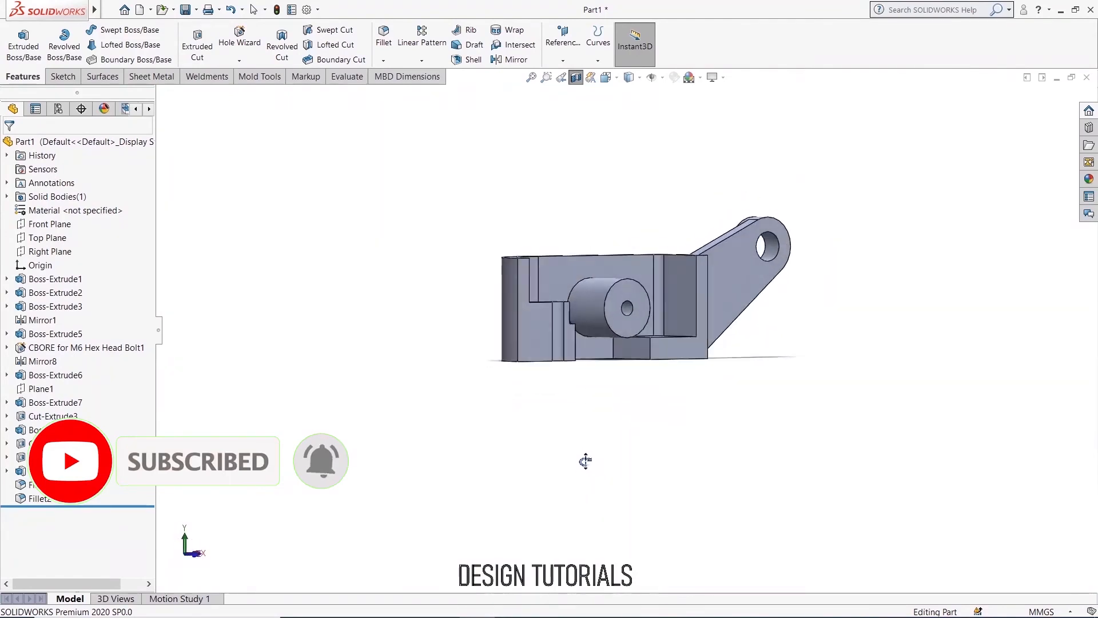